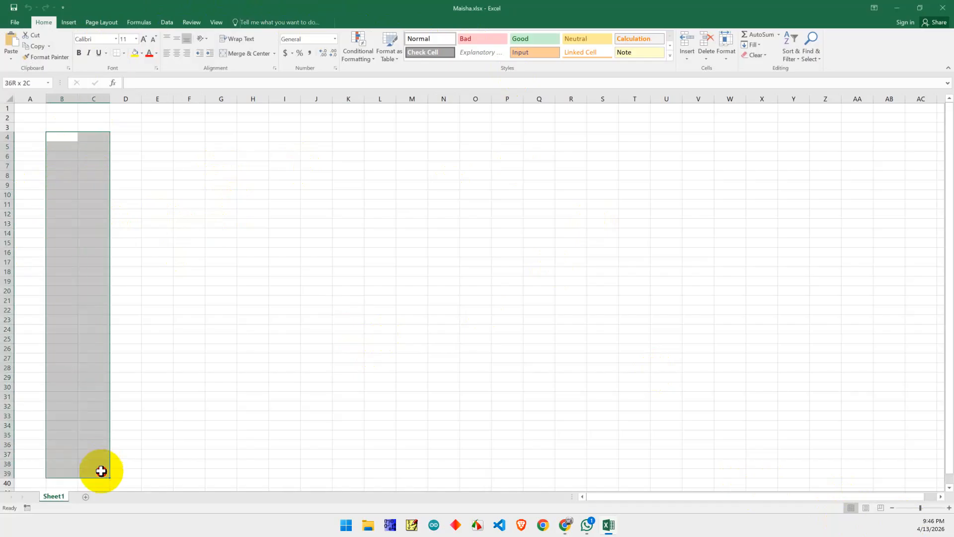
pyautogui.click(161, 206)
pyautogui.moveTo(137, 137); pyautogui.dragTo(113, 408)
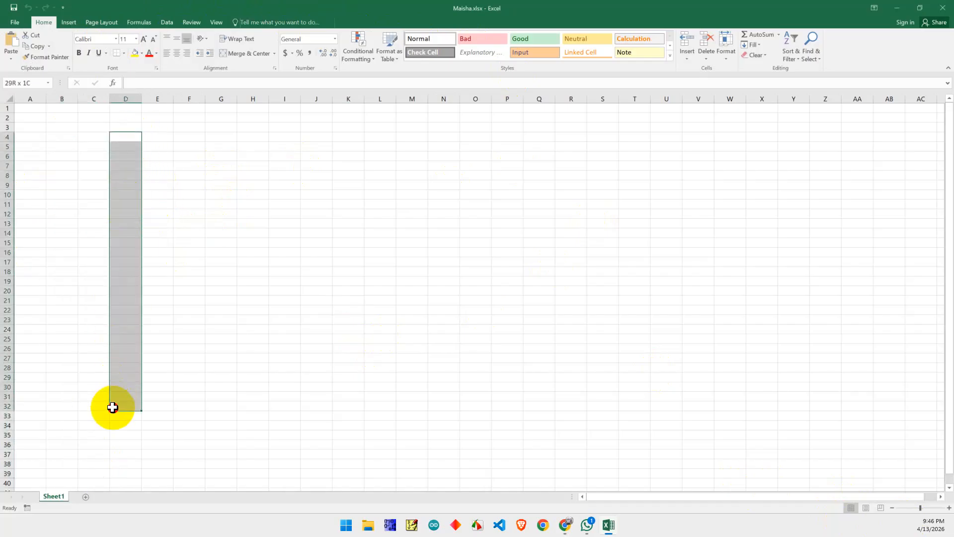
pyautogui.click(134, 253)
pyautogui.moveTo(144, 157); pyautogui.dragTo(145, 443)
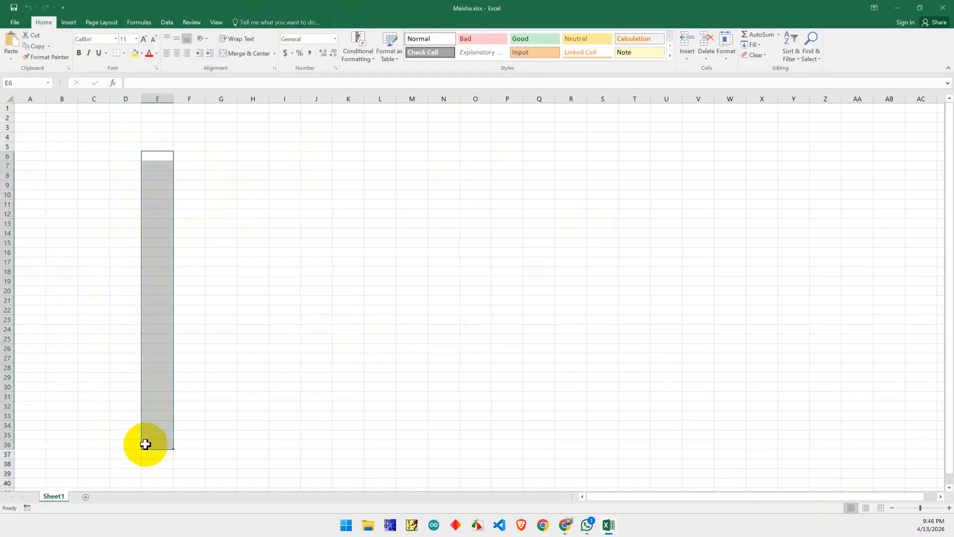
pyautogui.moveTo(196, 341); pyautogui.dragTo(190, 353)
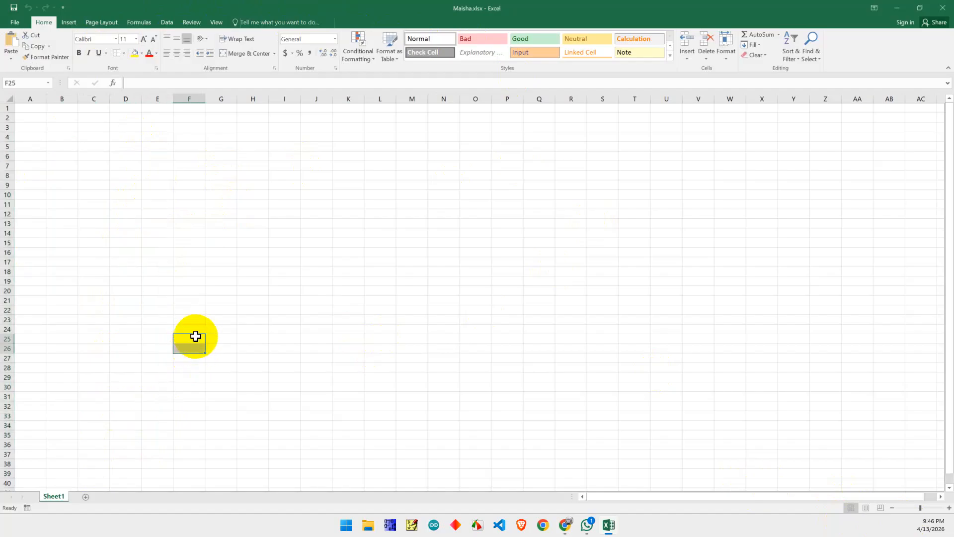
pyautogui.click(214, 243)
pyautogui.click(209, 291)
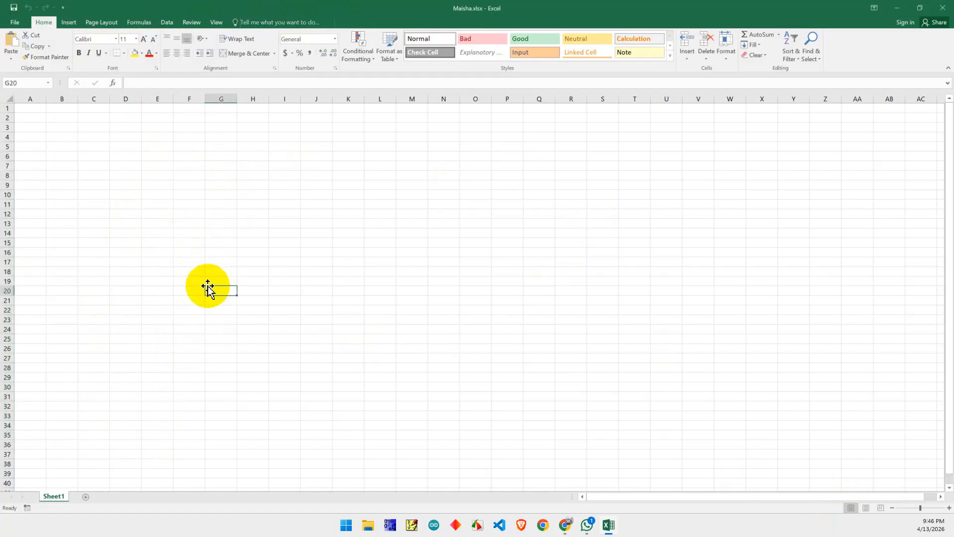
pyautogui.doubleClick(166, 156)
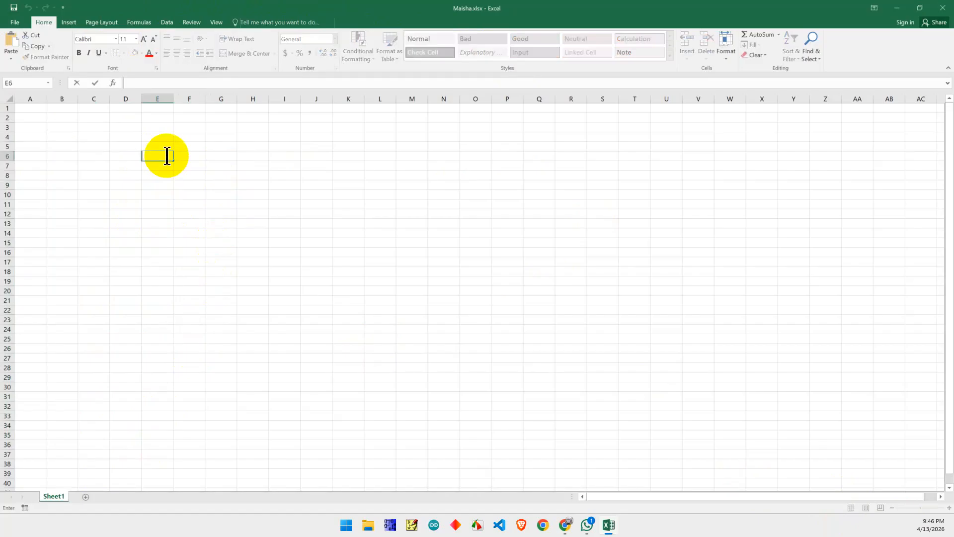
pyautogui.press('Tab')
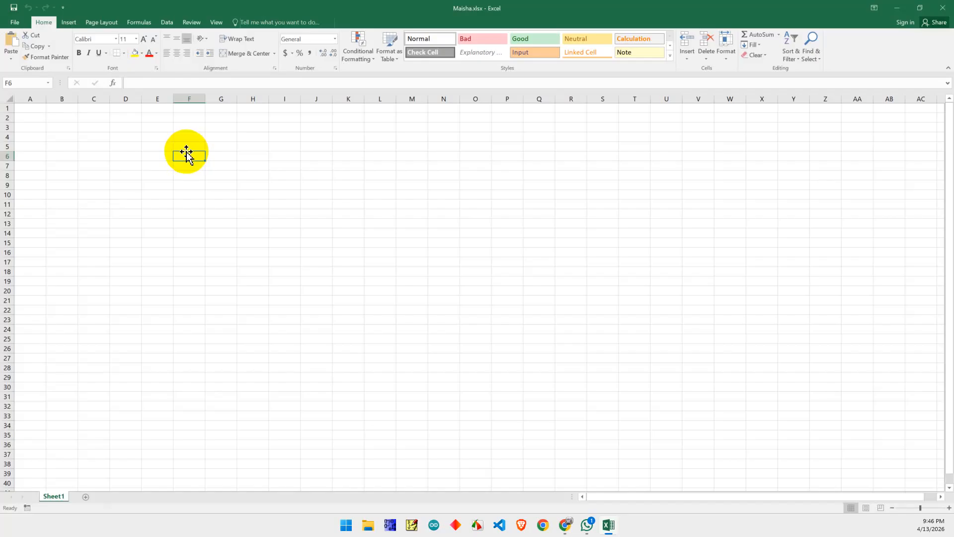
pyautogui.write('=i')
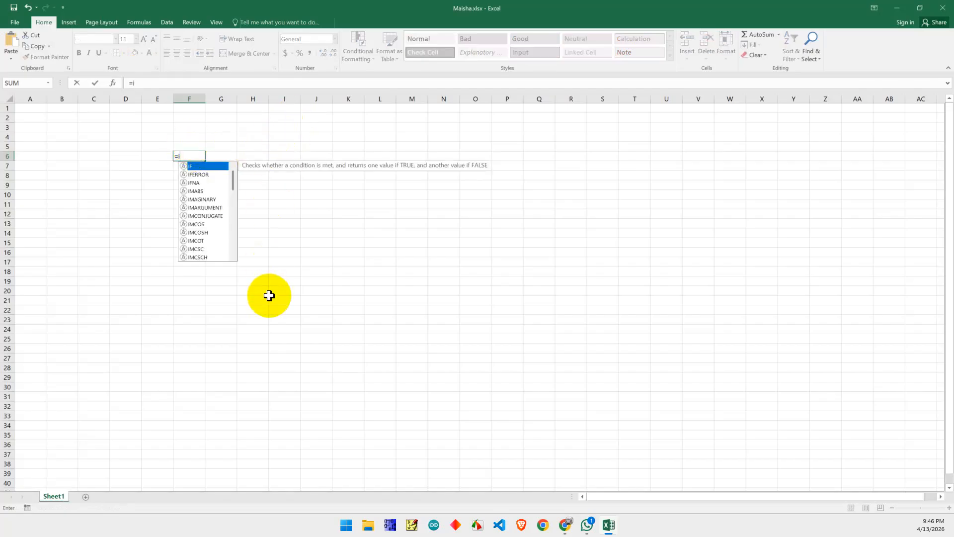
pyautogui.write('f')
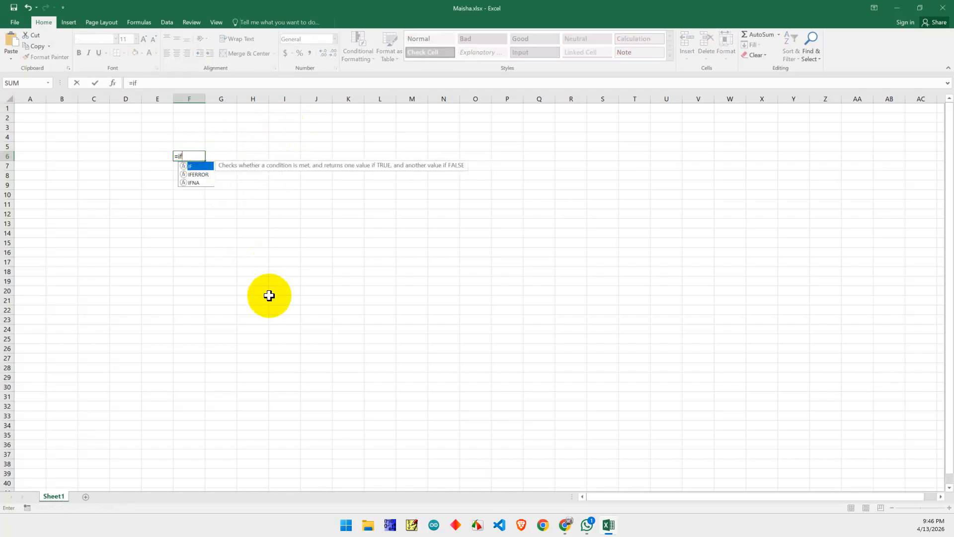
pyautogui.doubleClick(191, 167)
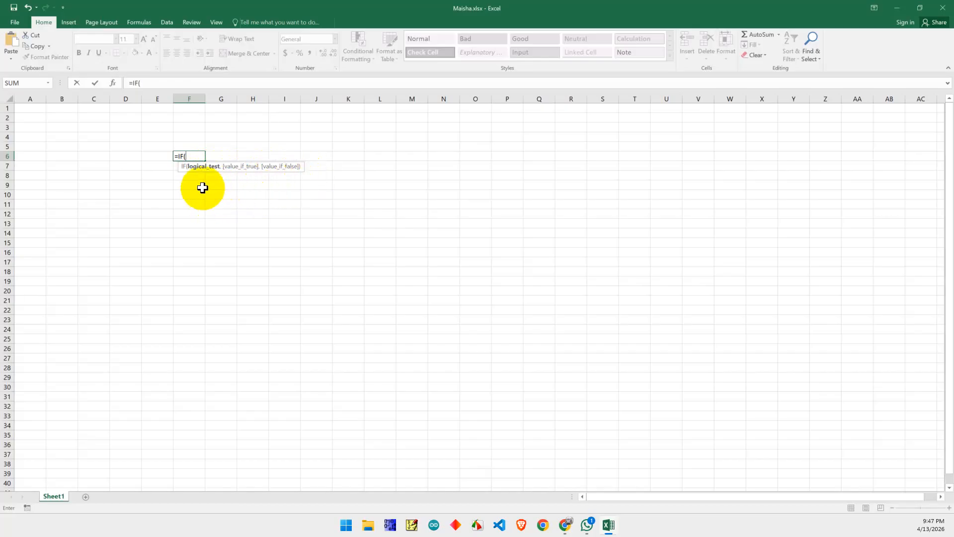
pyautogui.press('BackSpace')
pyautogui.press('Escape')
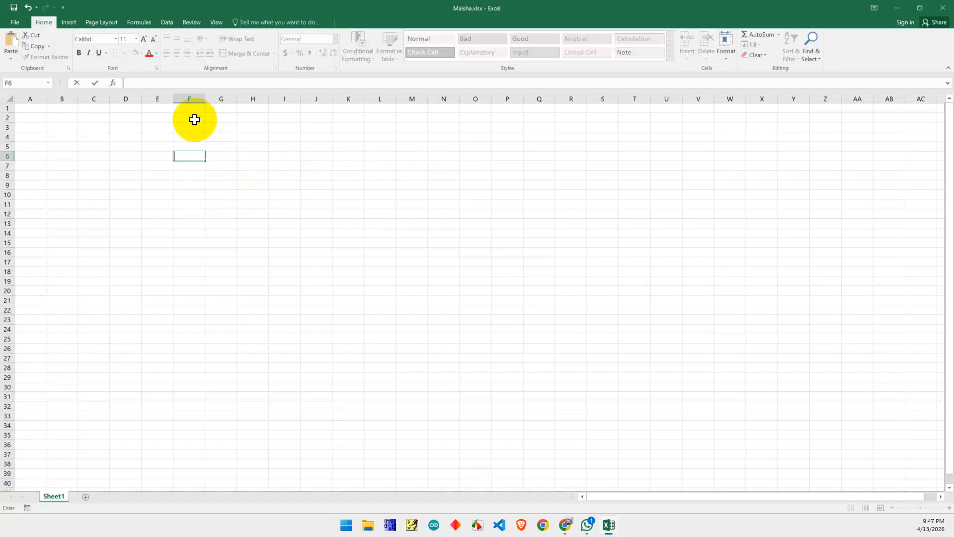
# Step: Draw an arrow from cell F5 to the Name Box in a screen capture and discard the capture
pyautogui.click(28, 105)
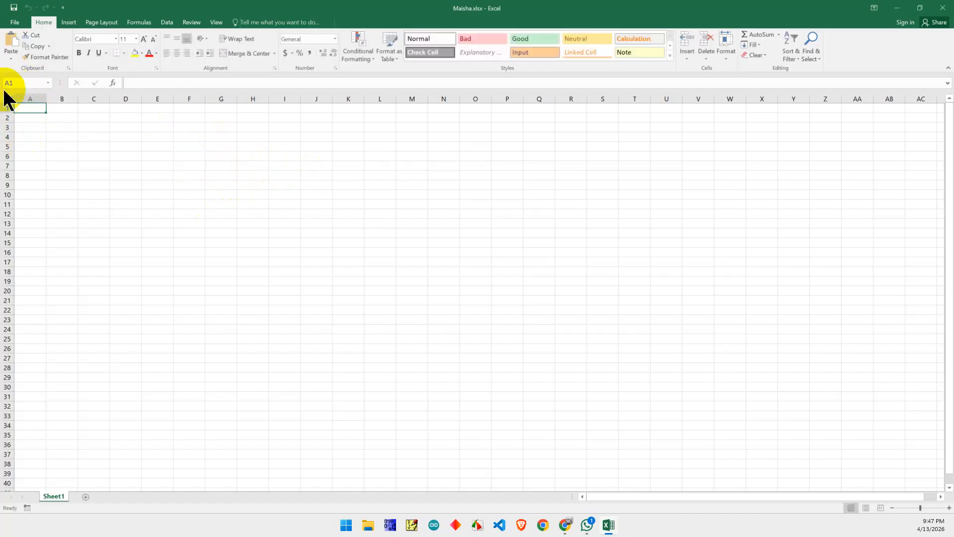
pyautogui.click(185, 150)
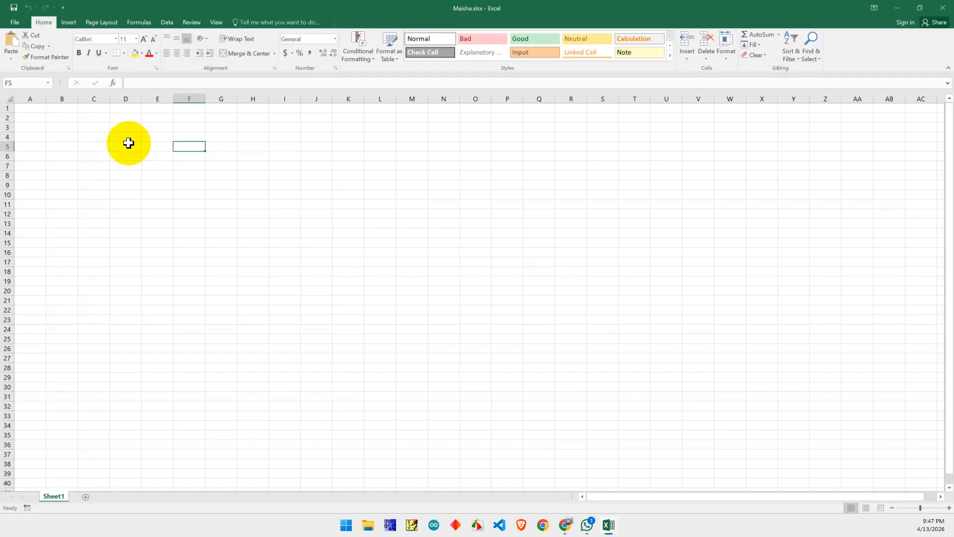
pyautogui.press('Print')
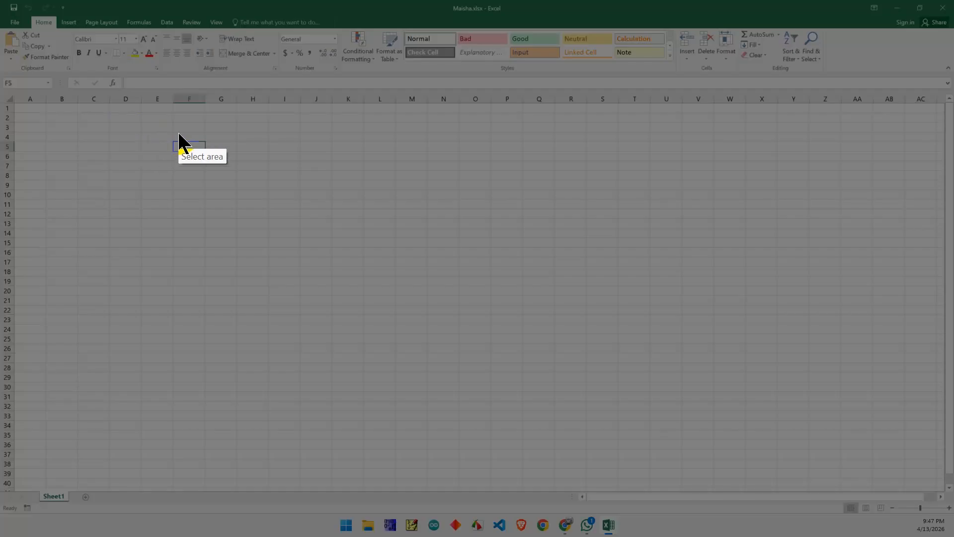
pyautogui.moveTo(2, 61); pyautogui.dragTo(441, 257)
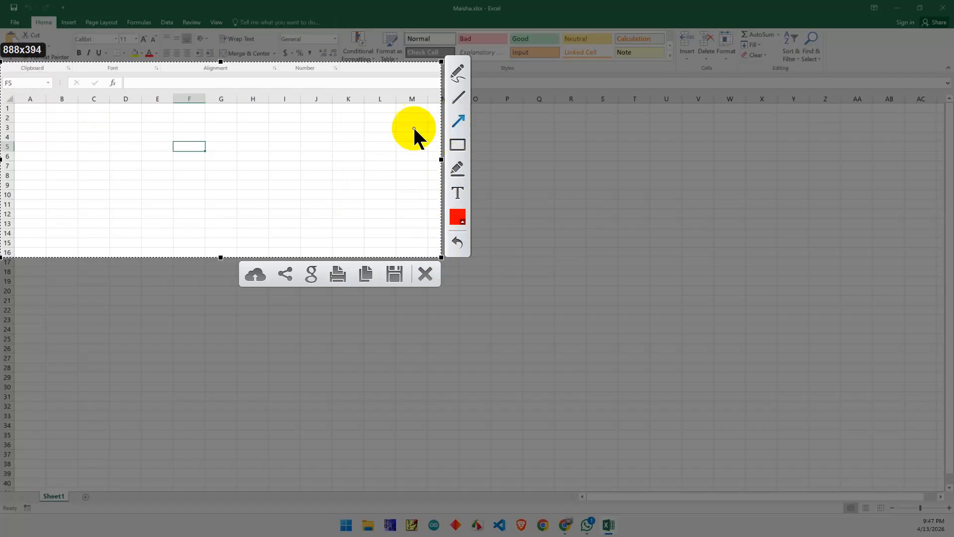
pyautogui.moveTo(183, 146)
pyautogui.mouseDown()
pyautogui.moveTo(124, 144)
pyautogui.moveTo(25, 89)
pyautogui.mouseUp()
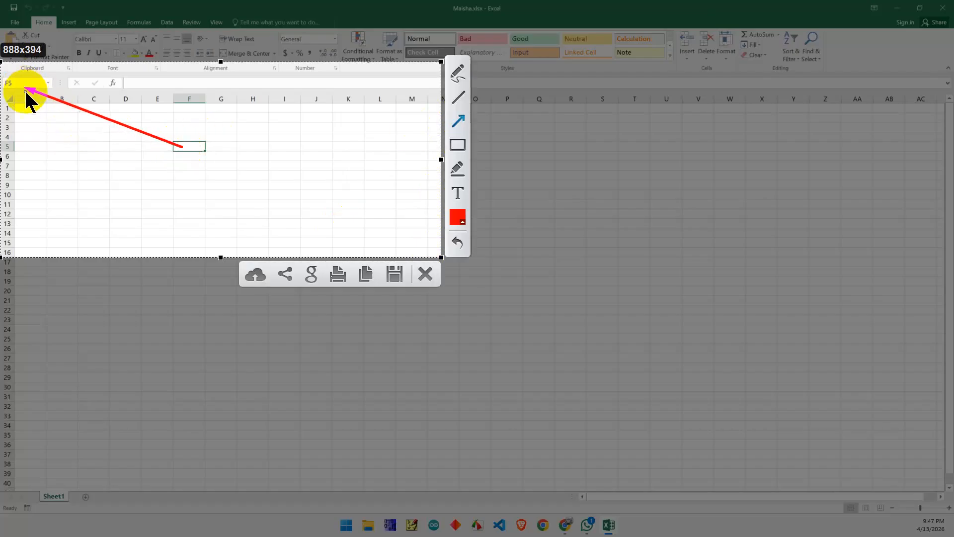
pyautogui.click(424, 275)
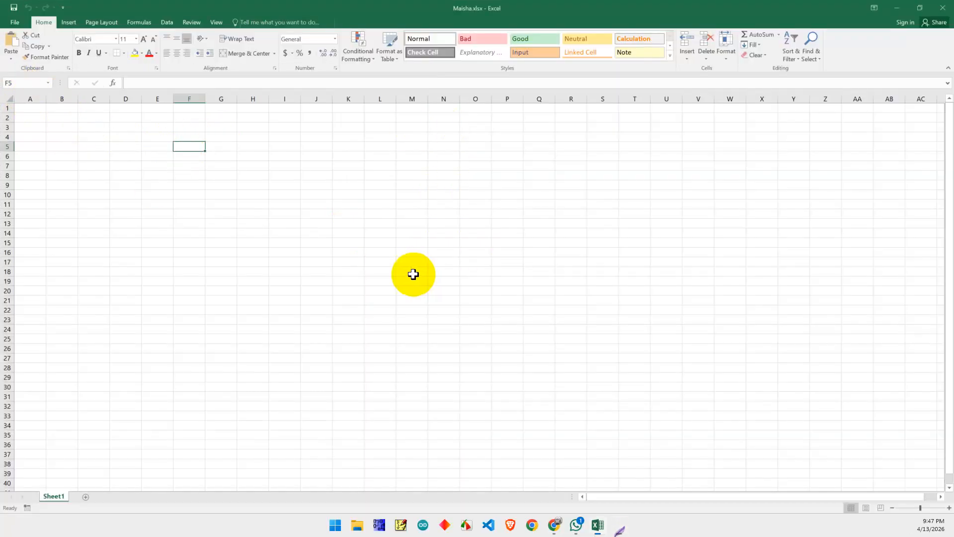
# Step: Enter the value 20 in cell A1
pyautogui.click(113, 128)
pyautogui.click(35, 116)
pyautogui.click(33, 108)
pyautogui.write('20')
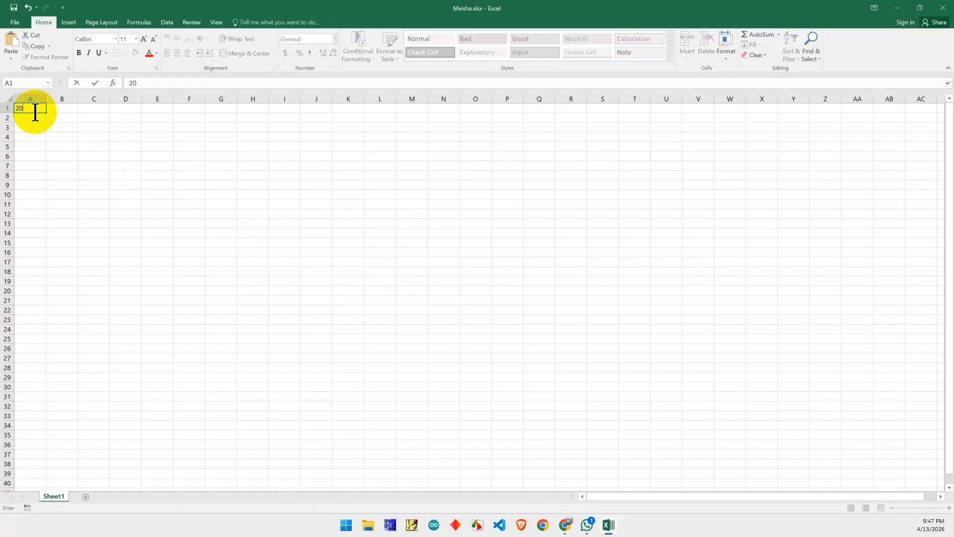
pyautogui.click(28, 109)
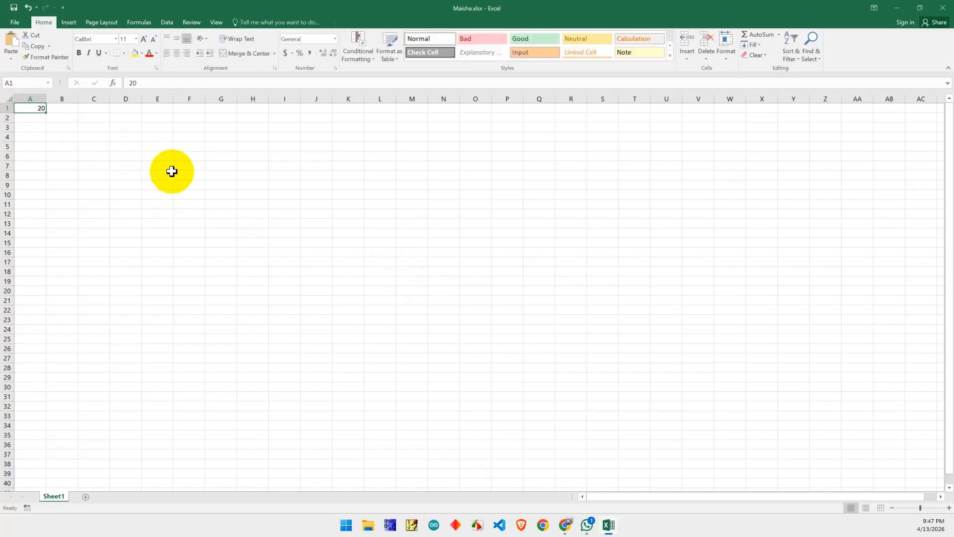
# Step: Start an IF formula in cell F4 with the logical test A1>18
pyautogui.click(185, 137)
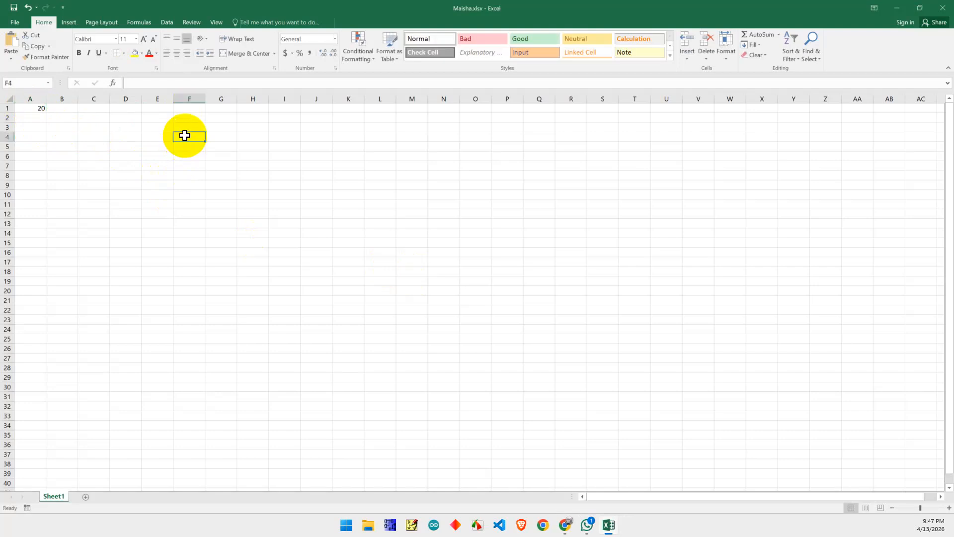
pyautogui.write('=if')
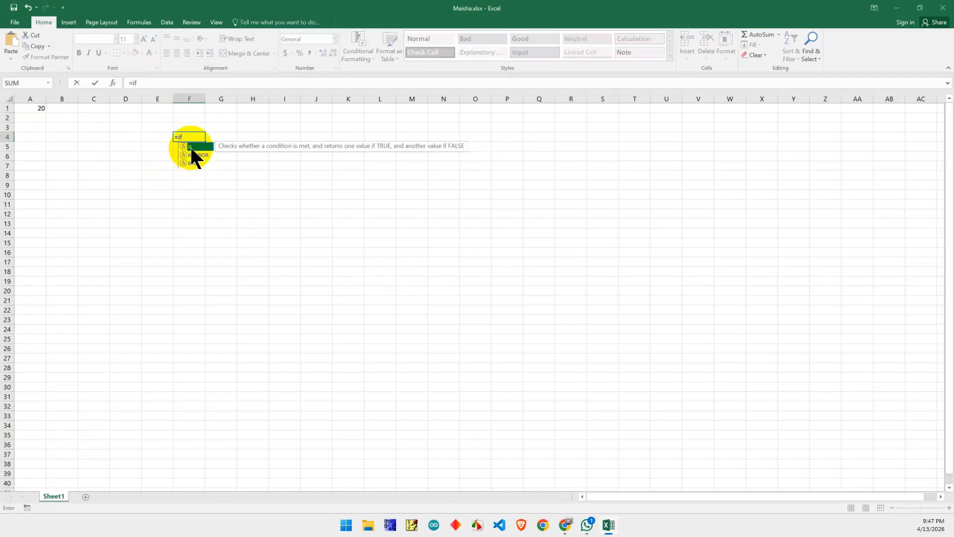
pyautogui.doubleClick(191, 146)
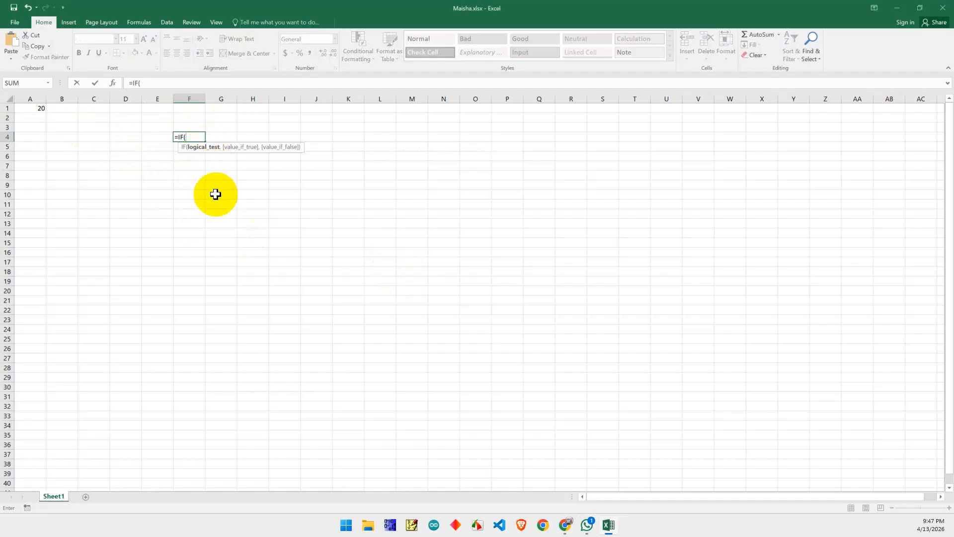
pyautogui.write('a')
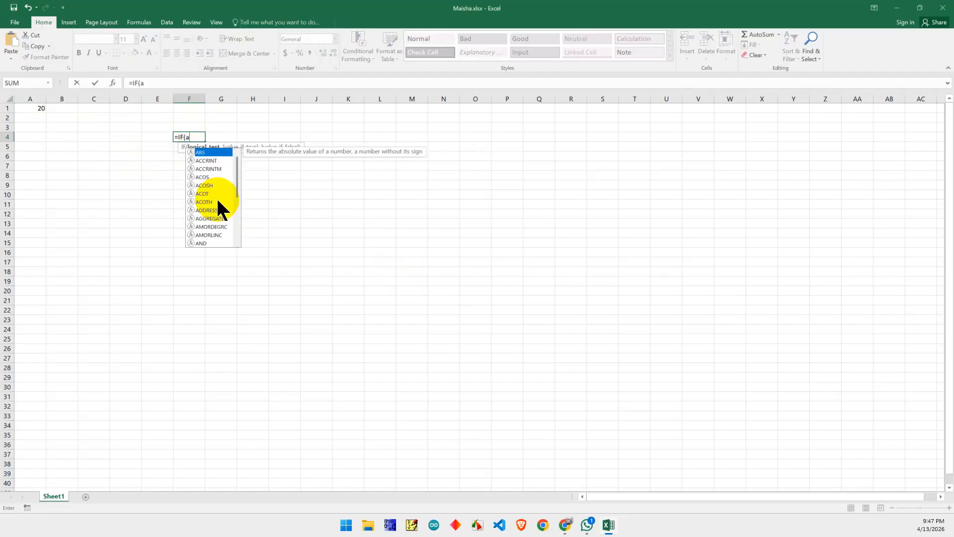
pyautogui.write('1')
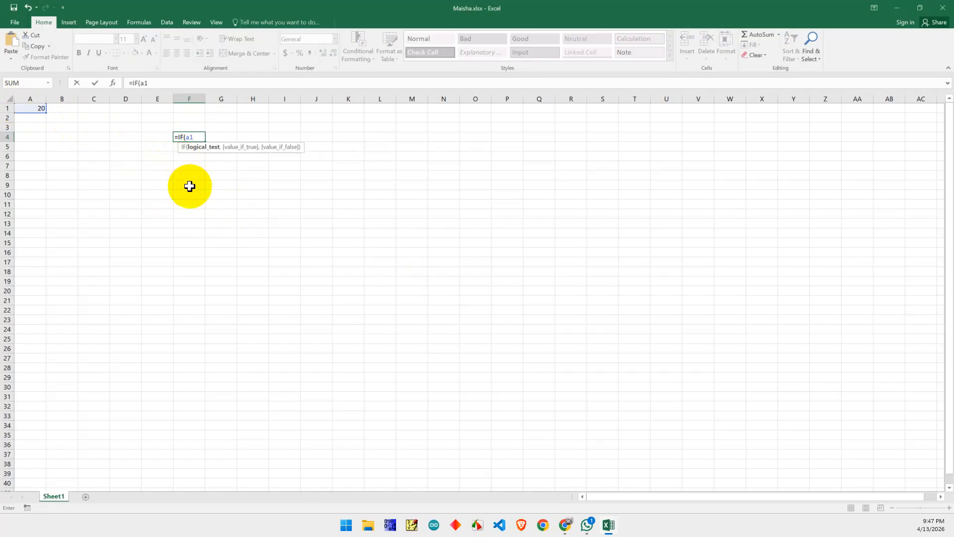
pyautogui.press('BackSpace')
pyautogui.press('BackSpace')
pyautogui.write('A1')
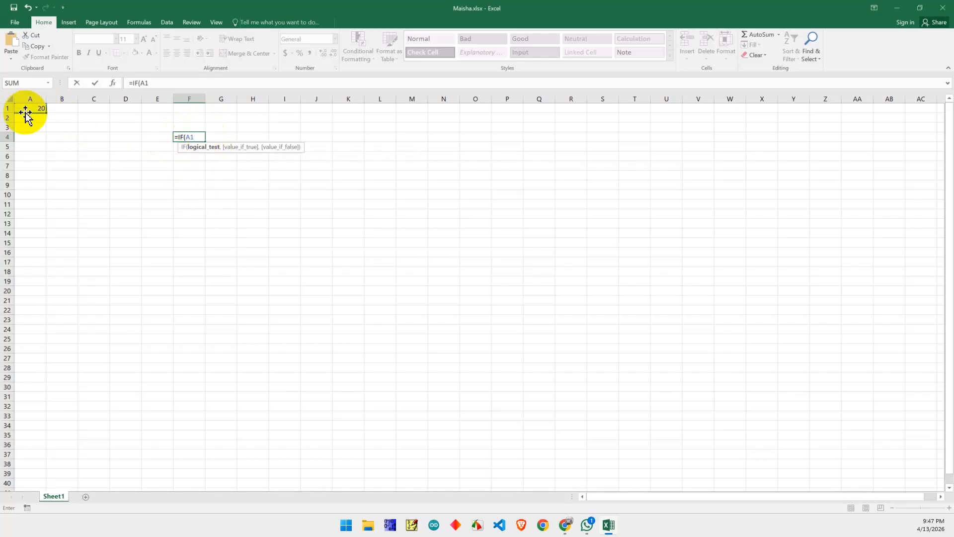
pyautogui.press('BackSpace')
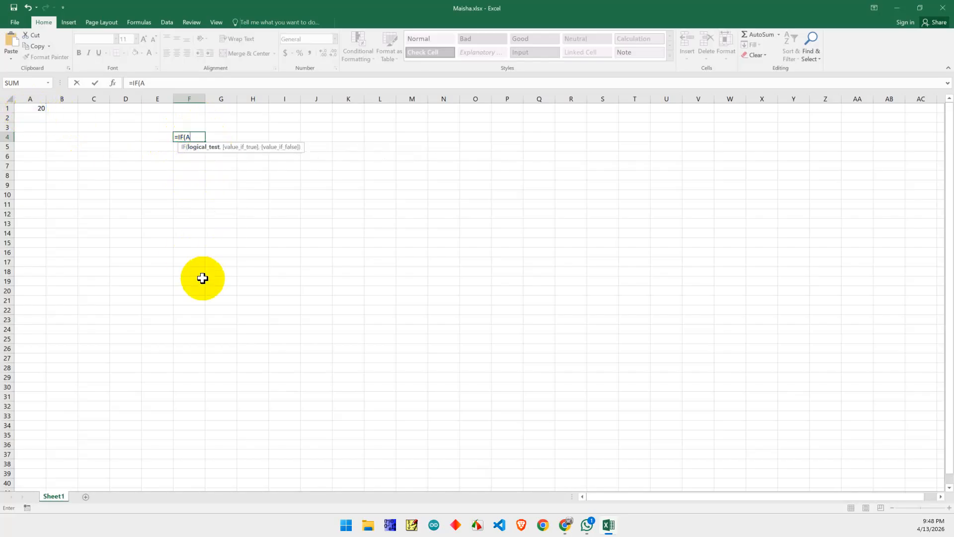
pyautogui.write('B1')
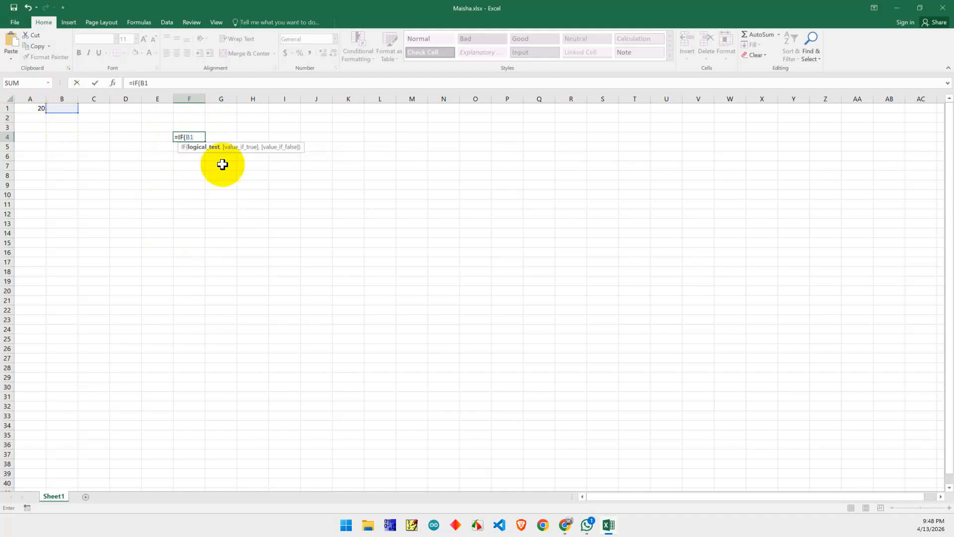
pyautogui.press('BackSpace')
pyautogui.press('BackSpace')
pyautogui.write('A1>18')
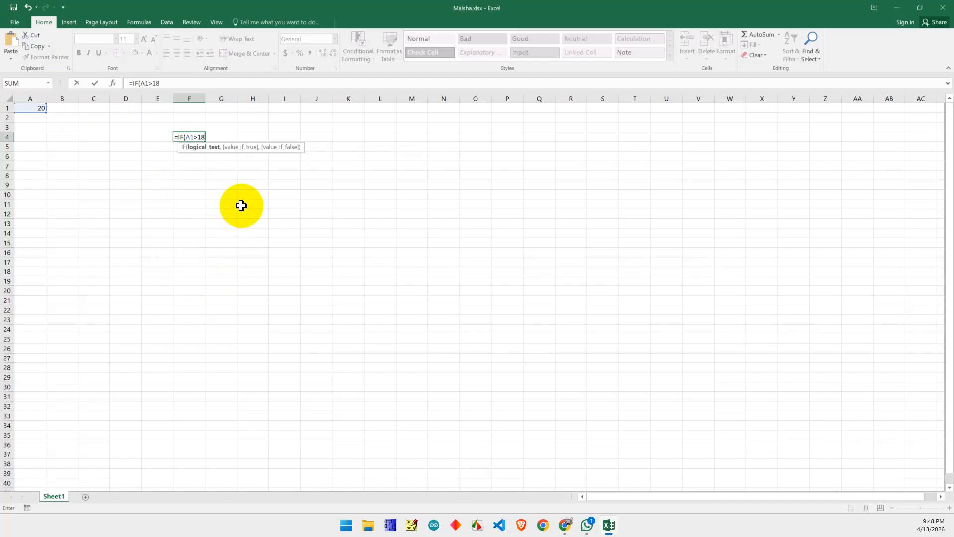
# Step: Complete the IF formula with SELECTED as the true value and NOT SELECTED as the false value, both without quotation marks
pyautogui.write(',')
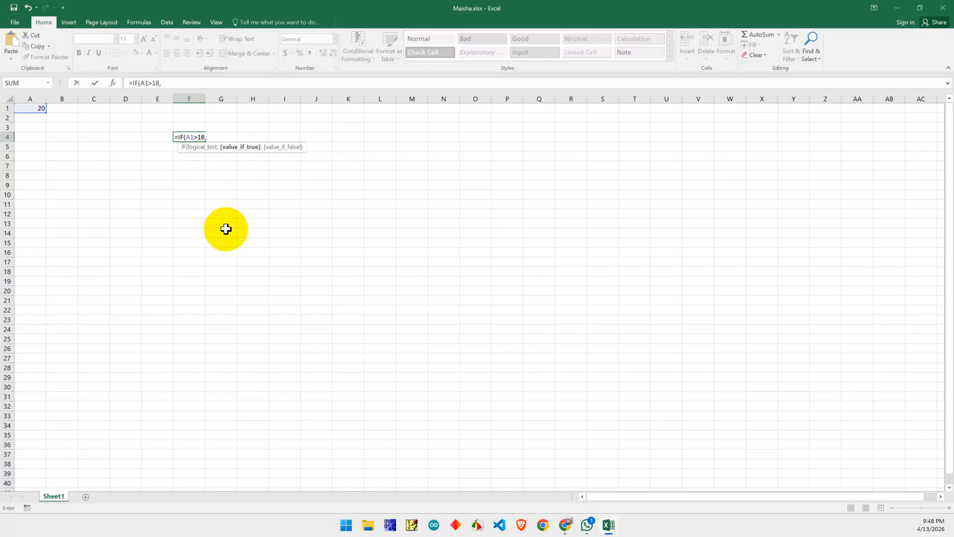
pyautogui.write('sE')
pyautogui.press('BackSpace')
pyautogui.press('BackSpace')
pyautogui.write('SE')
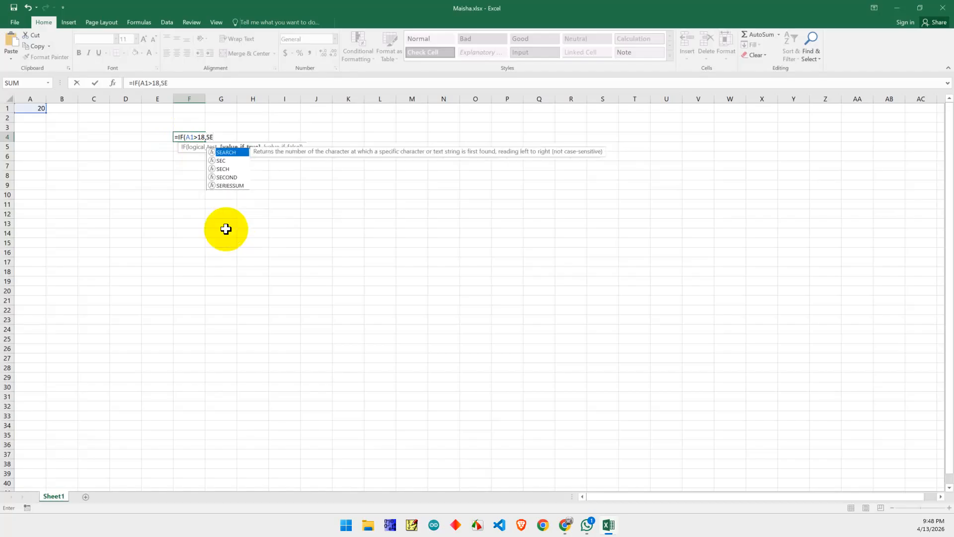
pyautogui.write('LECTED,')
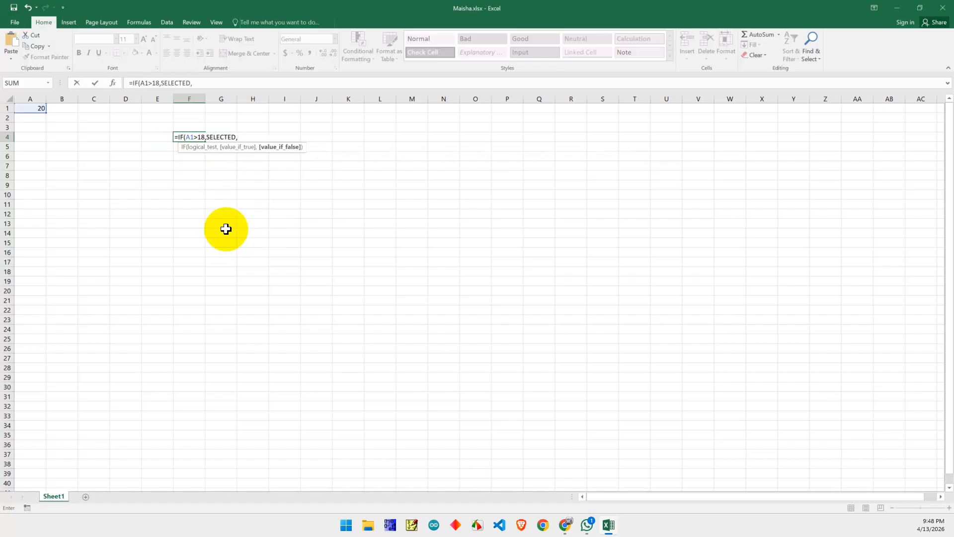
pyautogui.write('NOT')
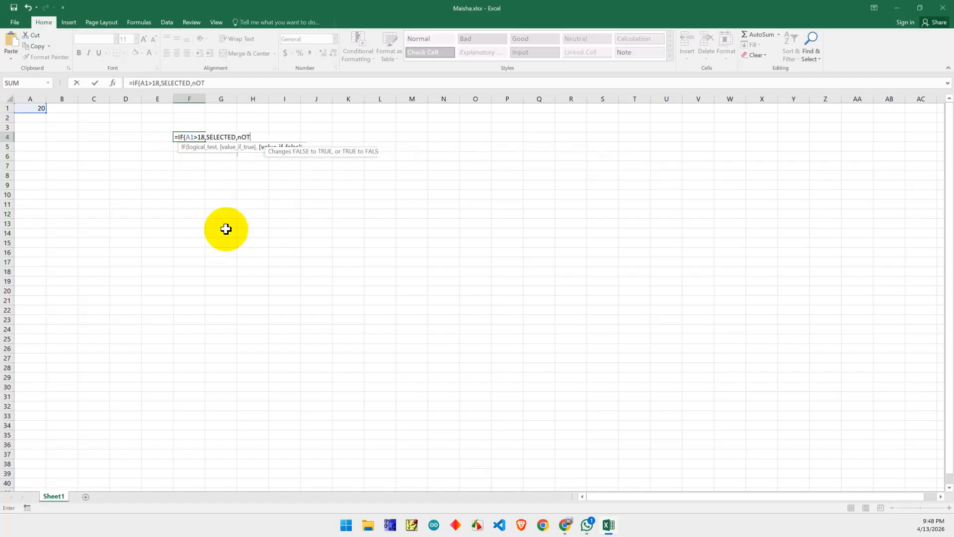
pyautogui.write(' SELECTED')
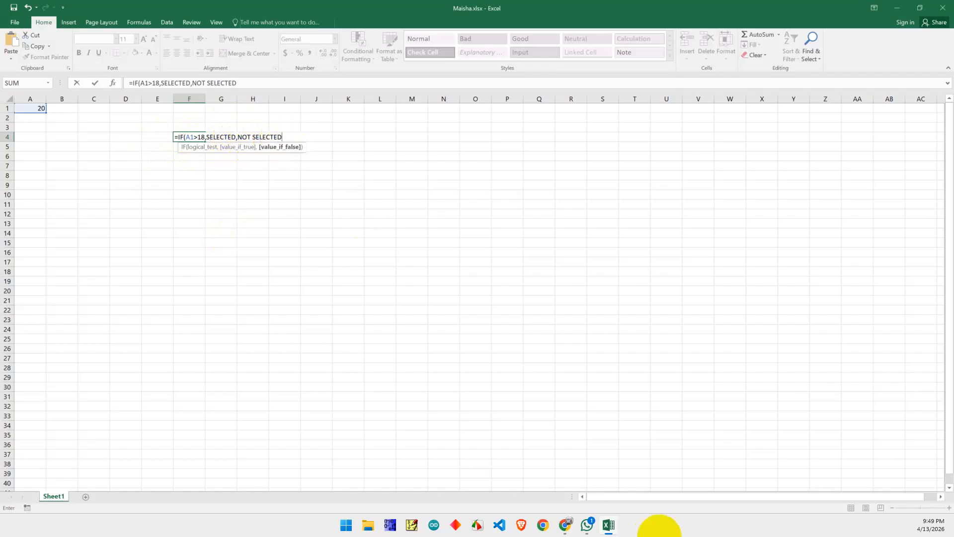
pyautogui.press('Return')
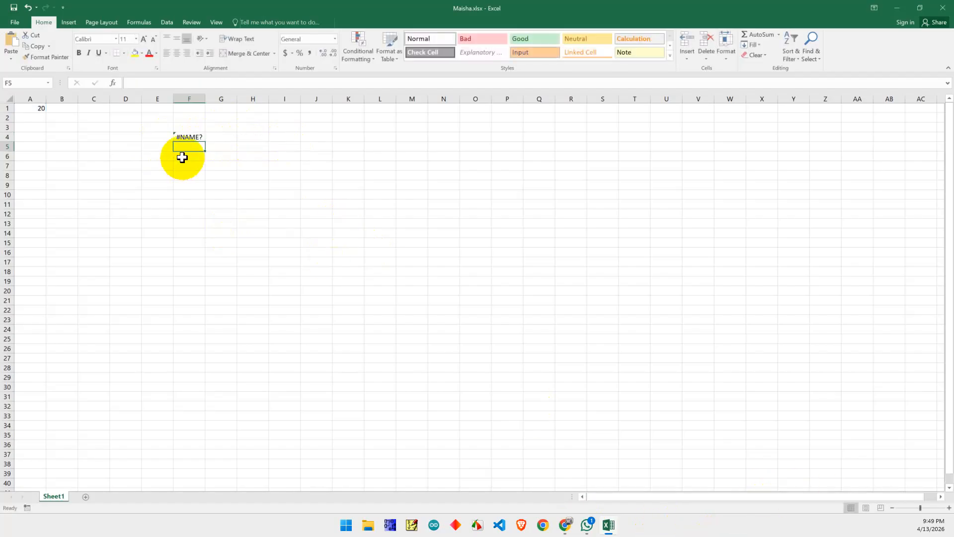
# Step: Enclose both SELECTED and NOT SELECTED in quotation marks in cell F4's IF formula
pyautogui.doubleClick(188, 138)
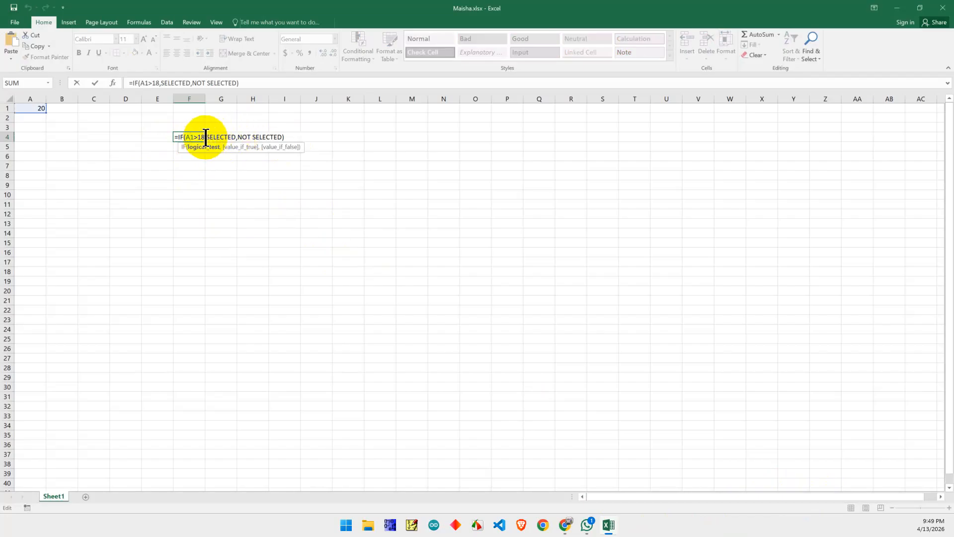
pyautogui.click(208, 138)
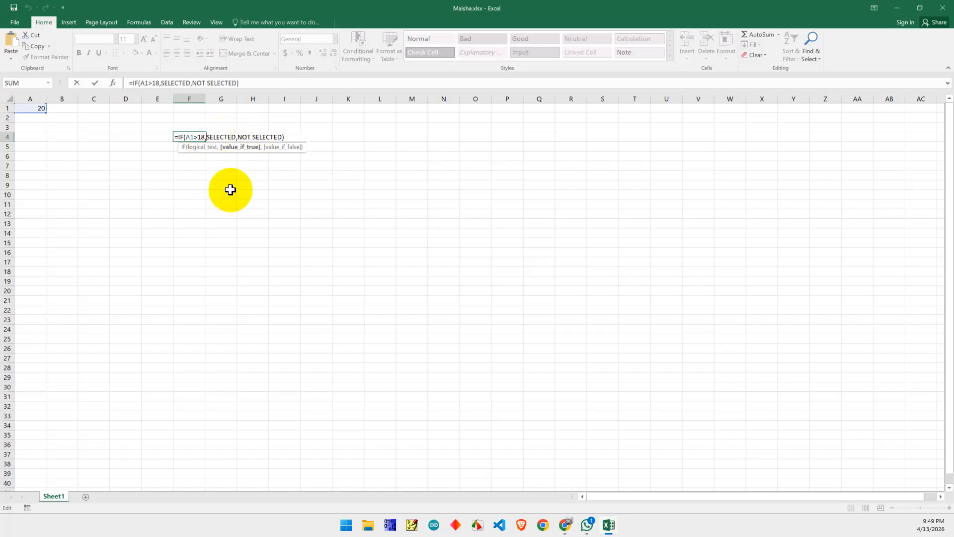
pyautogui.write('"')
pyautogui.click(239, 138)
pyautogui.write('"')
pyautogui.click(244, 136)
pyautogui.write('"')
pyautogui.click(291, 137)
pyautogui.write('"')
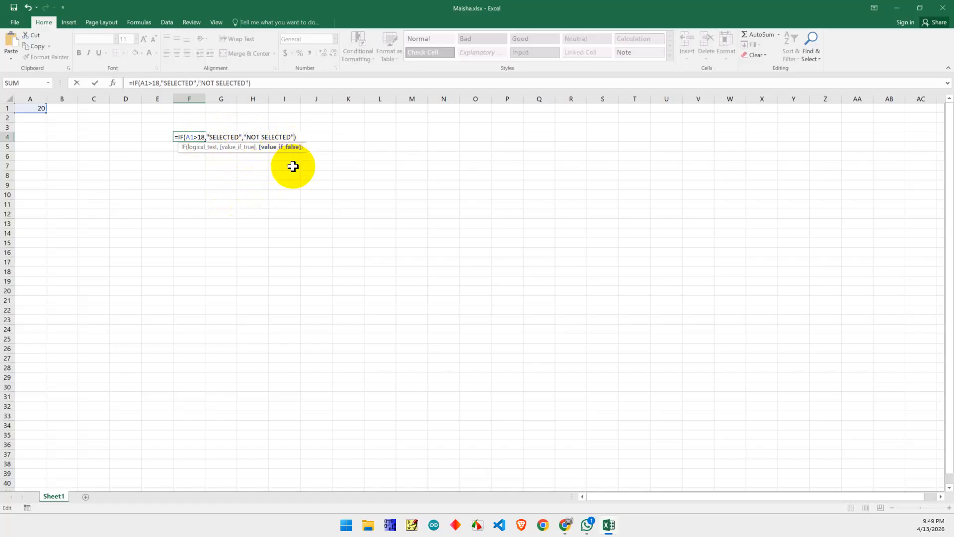
pyautogui.press('Return')
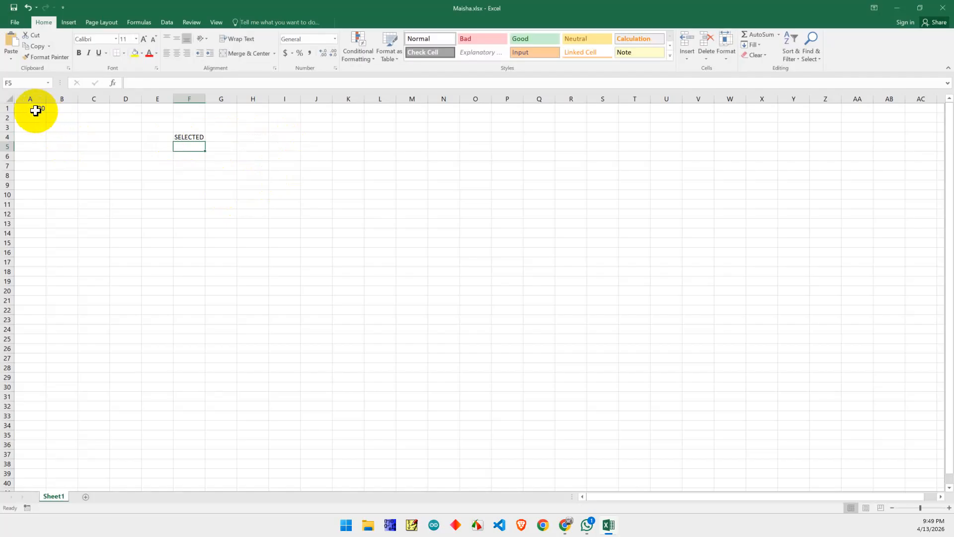
# Step: Review the IF formula in F4 and test it by setting cell A1 to 14
pyautogui.click(185, 135)
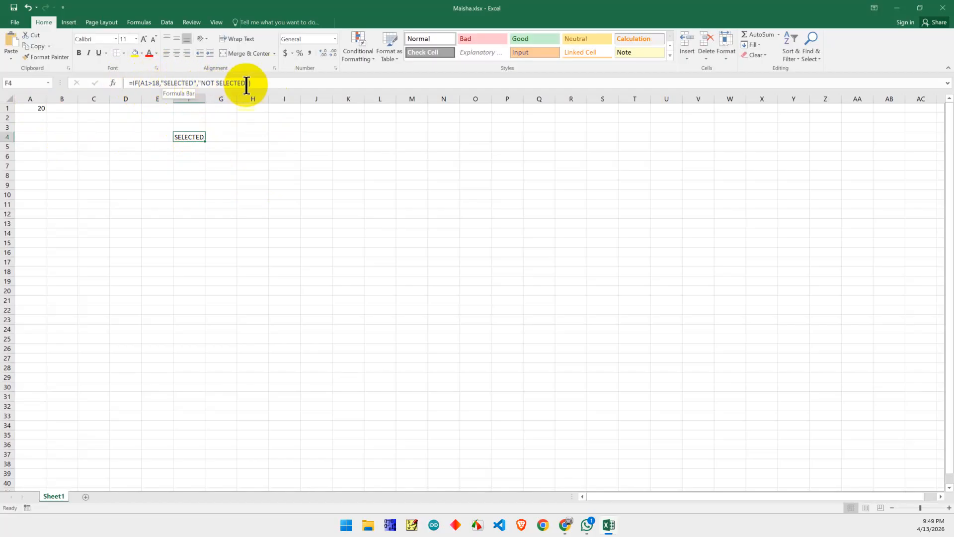
pyautogui.click(38, 108)
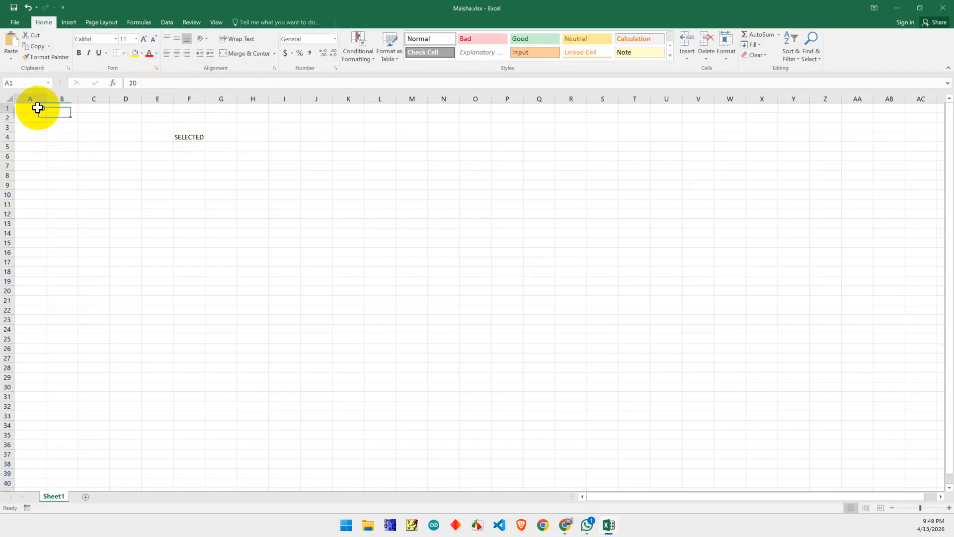
pyautogui.write('14')
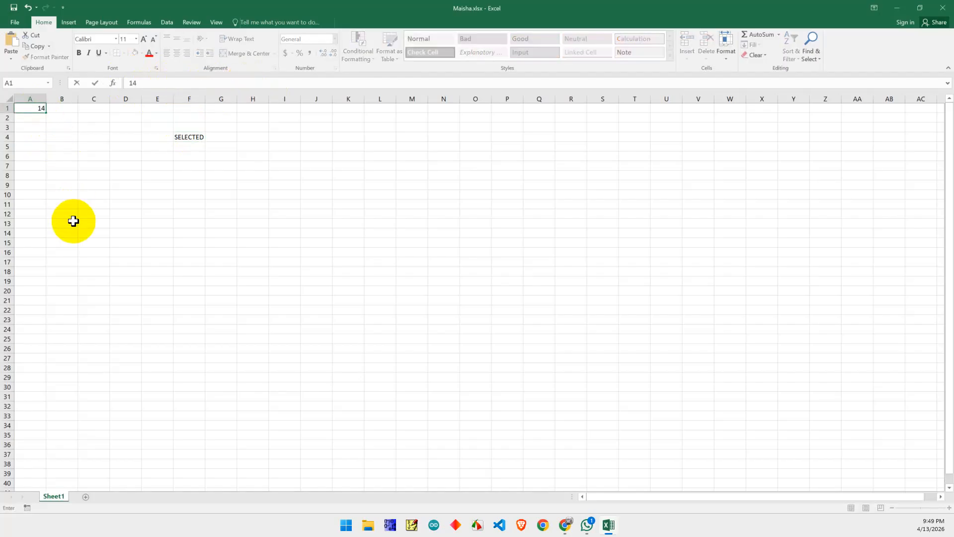
pyautogui.press('Return')
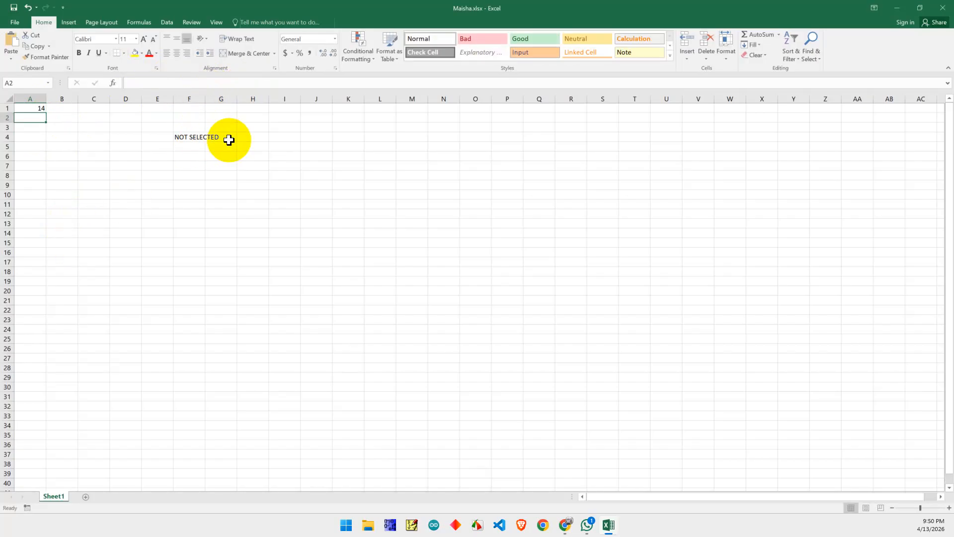
# Step: Autofit column F to the text NOT SELECTED, trying a much wider manual width along the way
pyautogui.click(183, 136)
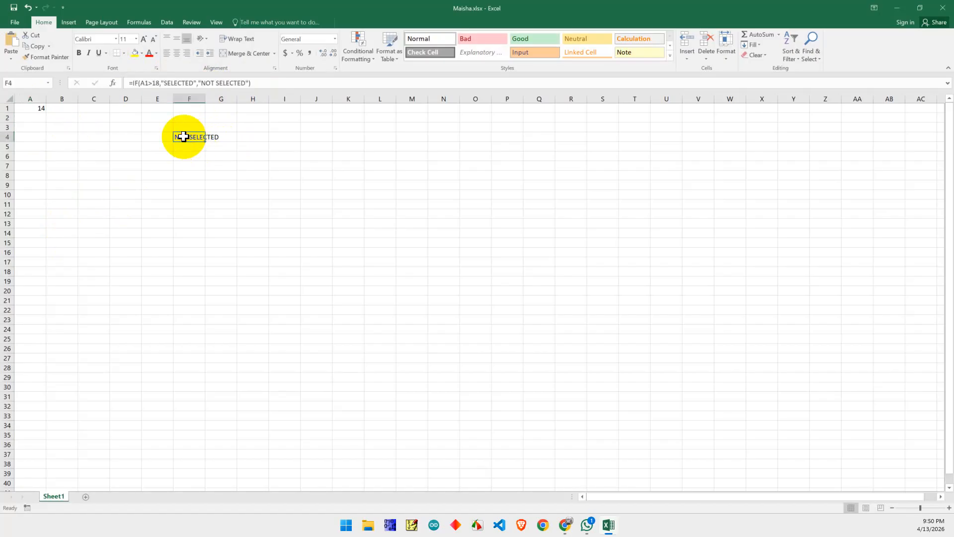
pyautogui.doubleClick(205, 98)
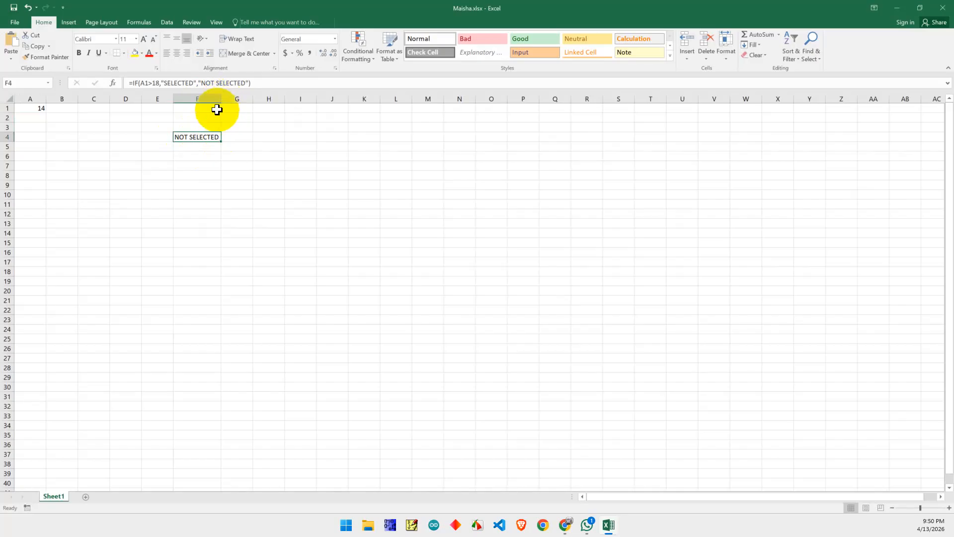
pyautogui.moveTo(219, 99); pyautogui.dragTo(290, 99)
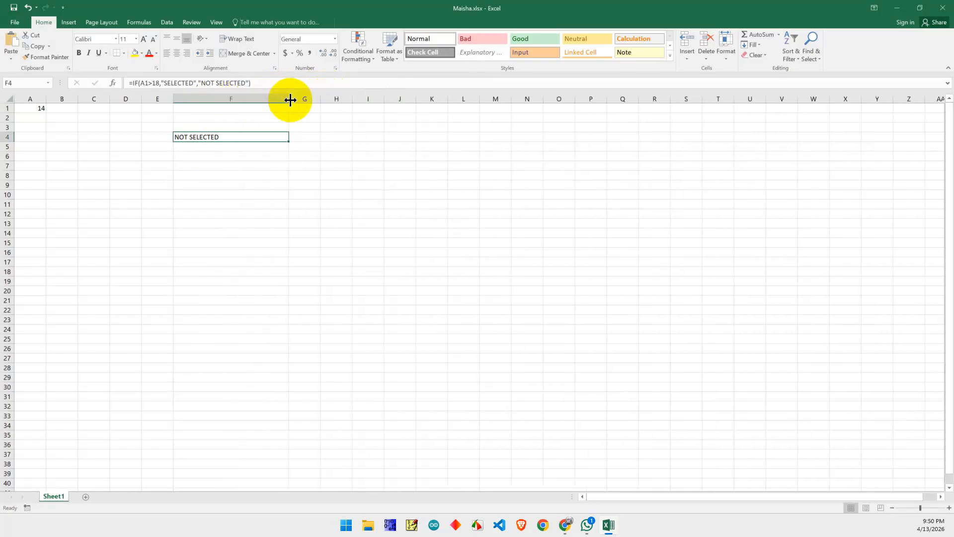
pyautogui.doubleClick(290, 100)
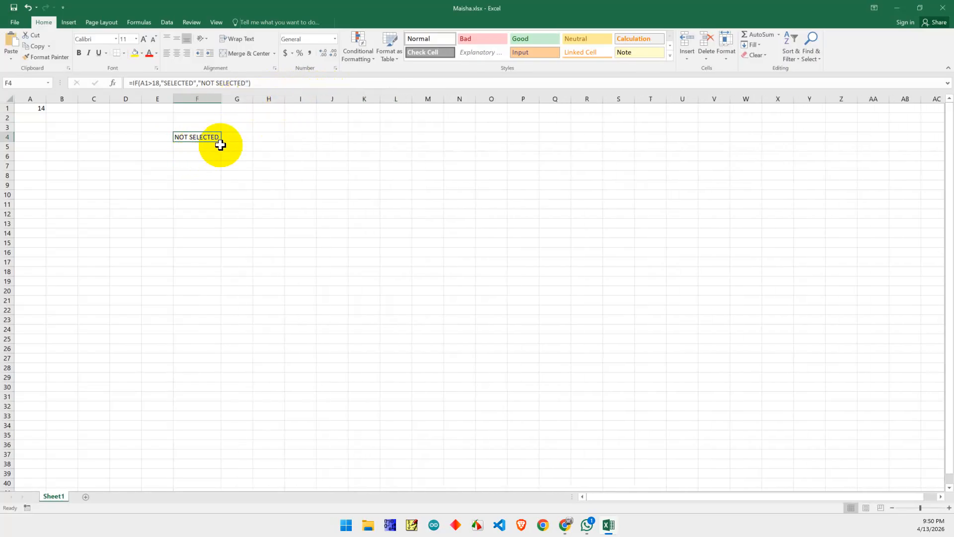
pyautogui.click(215, 214)
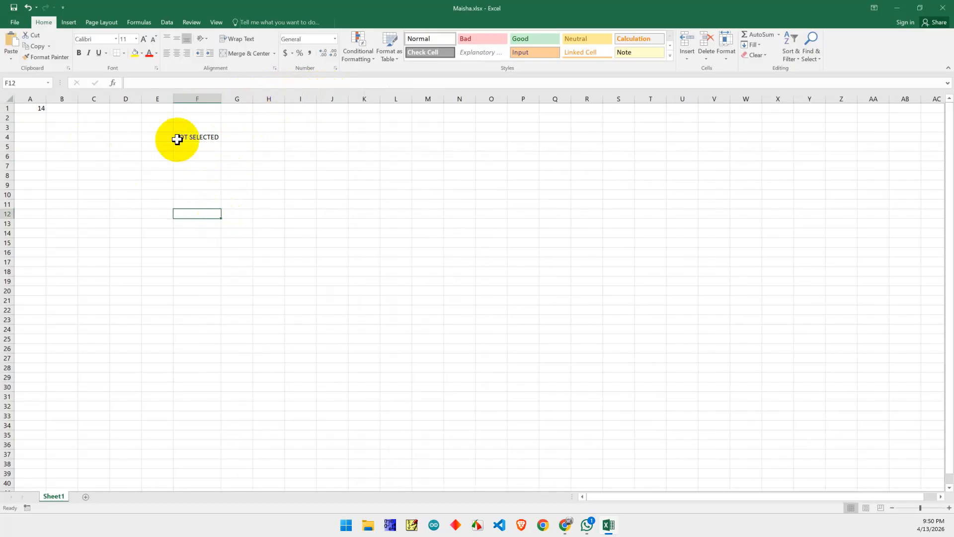
# Step: Test the IF formula by entering 12 and 22 in turn in cell A1
pyautogui.click(32, 107)
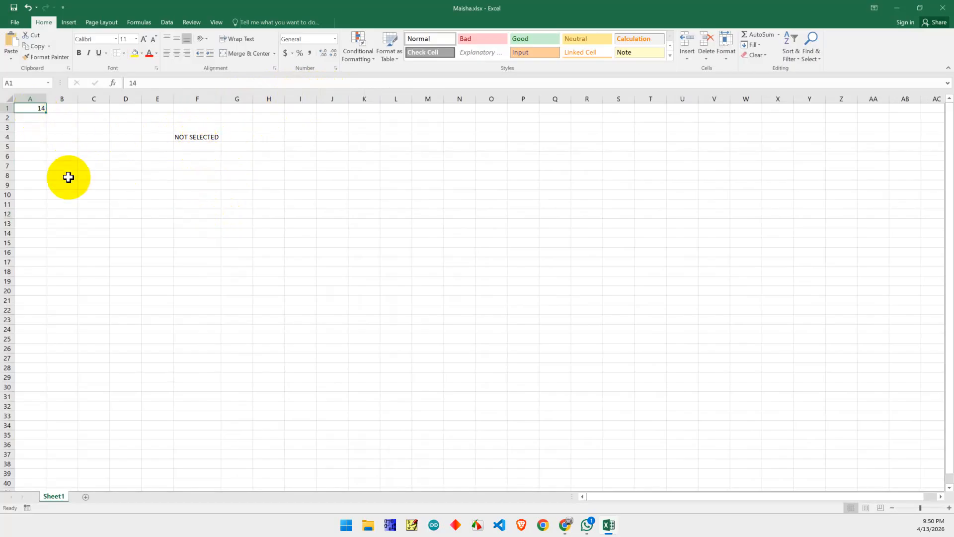
pyautogui.write('12')
pyautogui.press('Return')
pyautogui.click(32, 107)
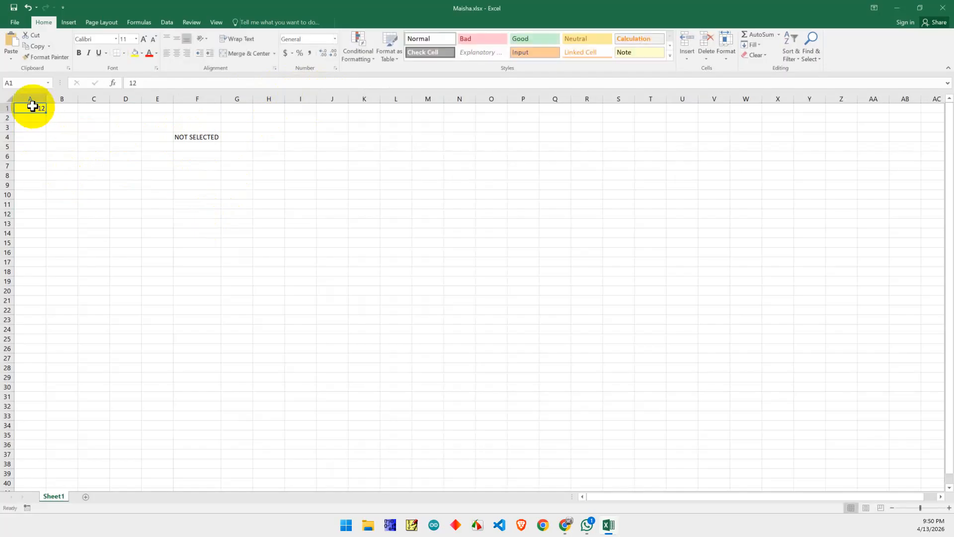
pyautogui.write('22')
pyautogui.press('Return')
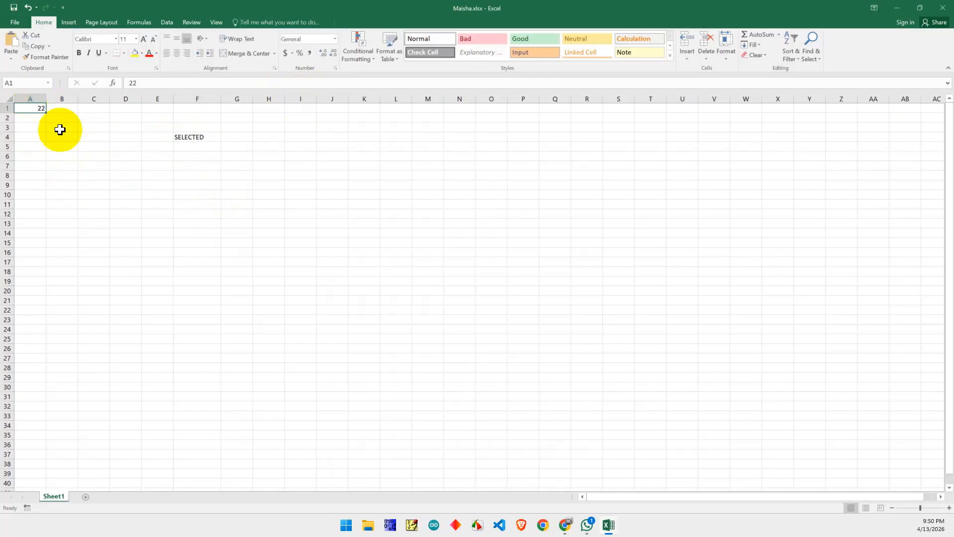
# Step: Replace the true value in F4's IF formula with VOTER, without quotation marks
pyautogui.click(191, 135)
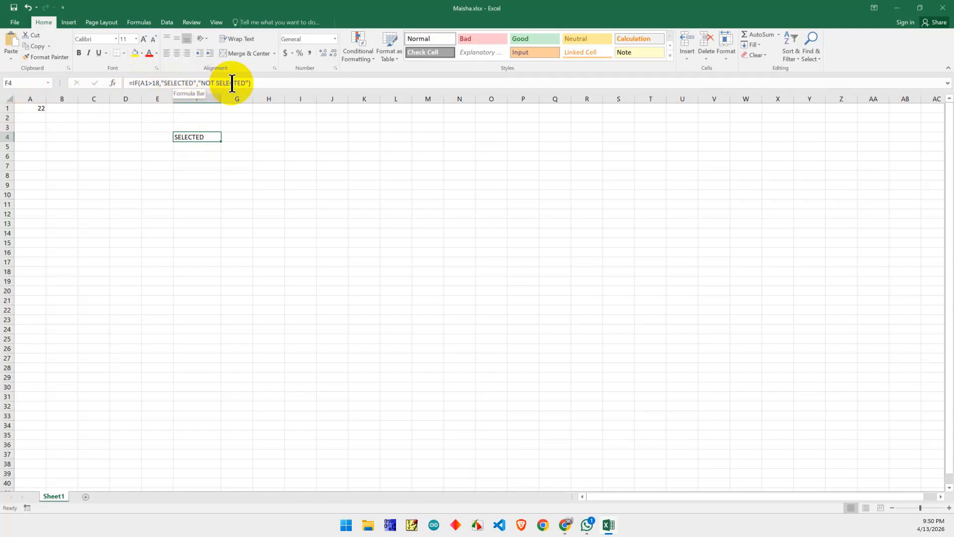
pyautogui.doubleClick(182, 83)
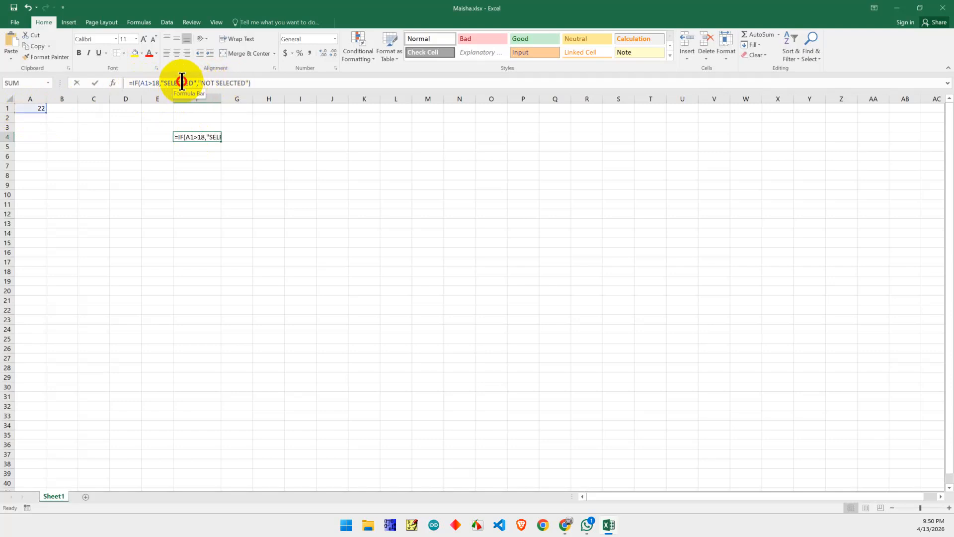
pyautogui.press('BackSpace')
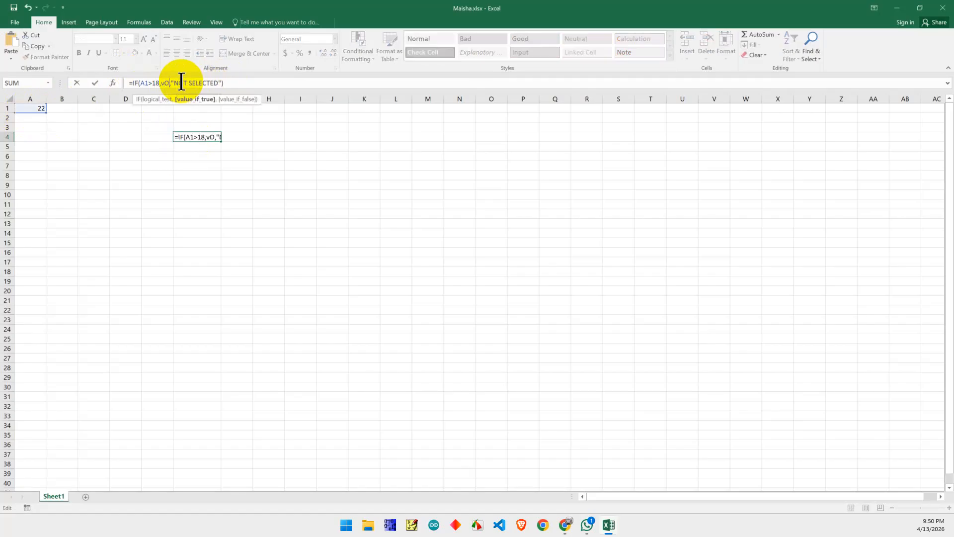
pyautogui.write('v')
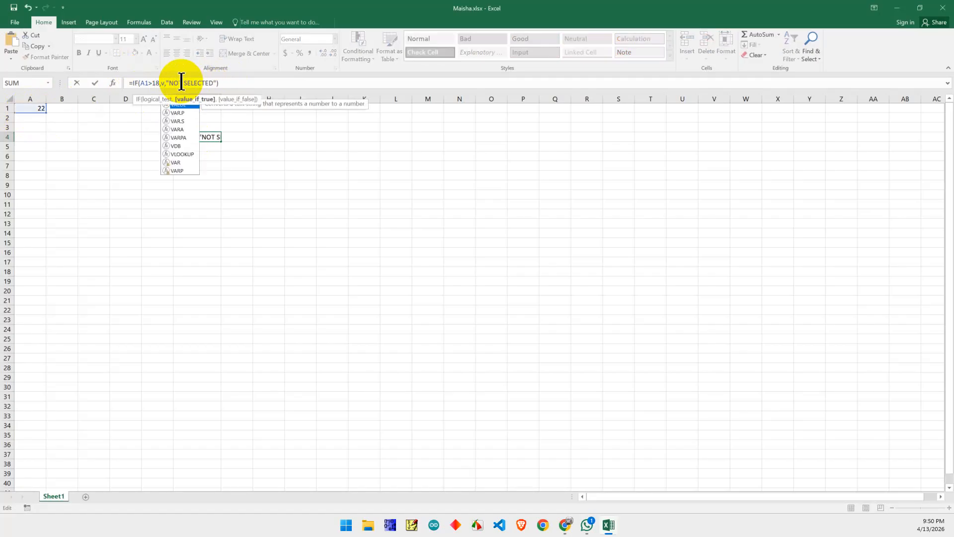
pyautogui.write('OTER')
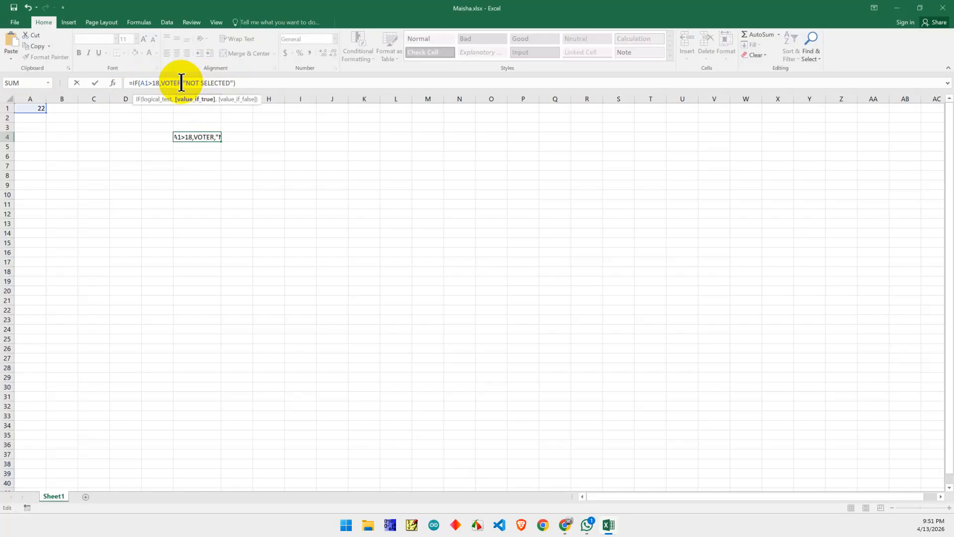
# Step: Replace the false value in F4's IF formula with NON VOTER, enclosed in quotation marks
pyautogui.moveTo(230, 83); pyautogui.dragTo(186, 86)
pyautogui.write('n')
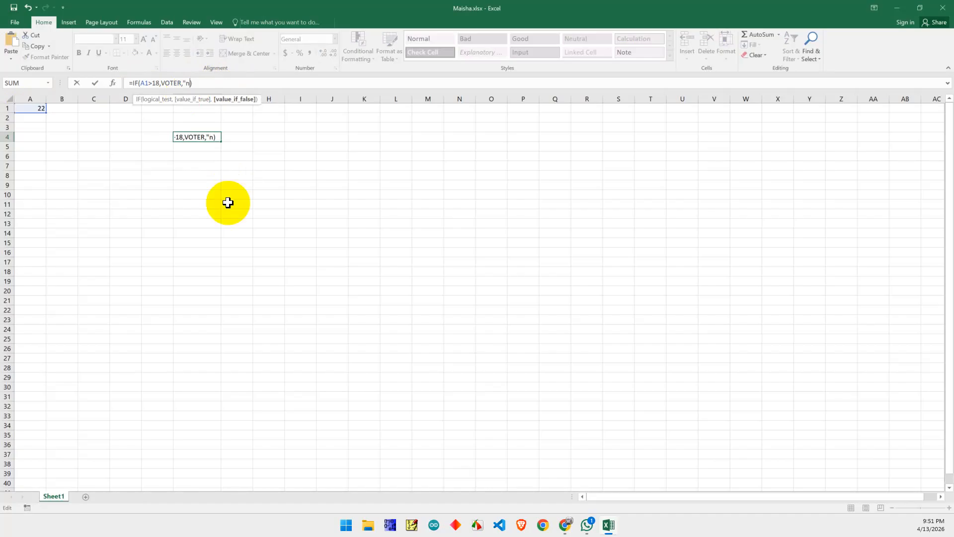
pyautogui.write('ON VOTER)')
pyautogui.press('Return')
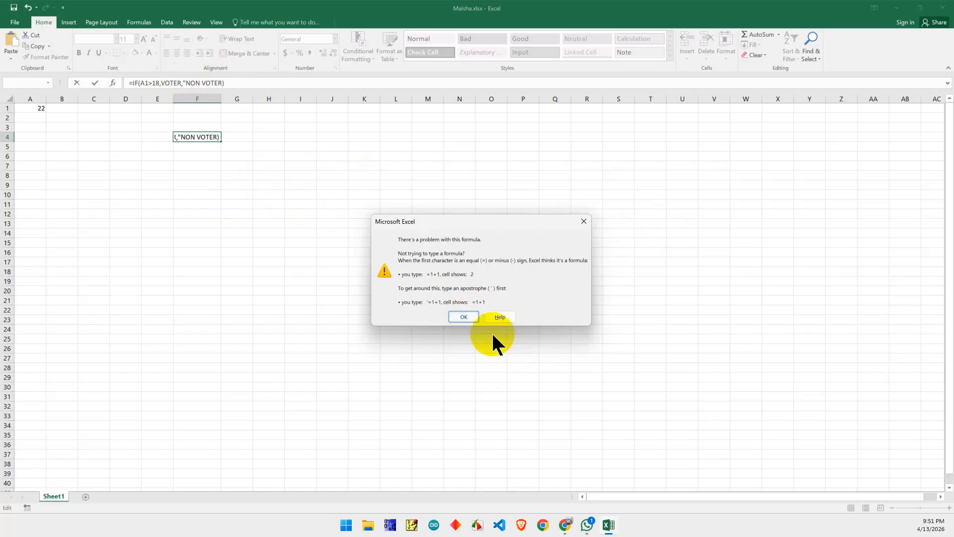
pyautogui.click(459, 316)
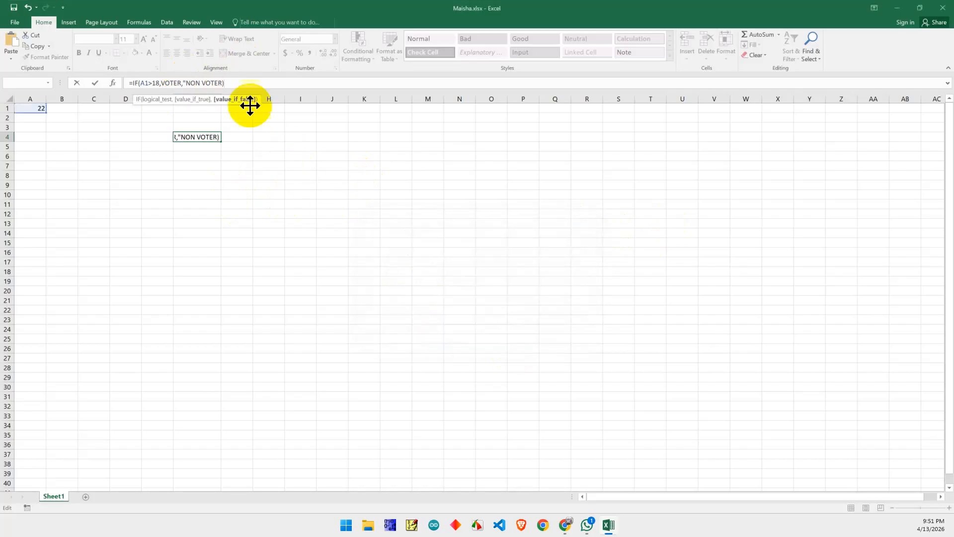
pyautogui.click(223, 83)
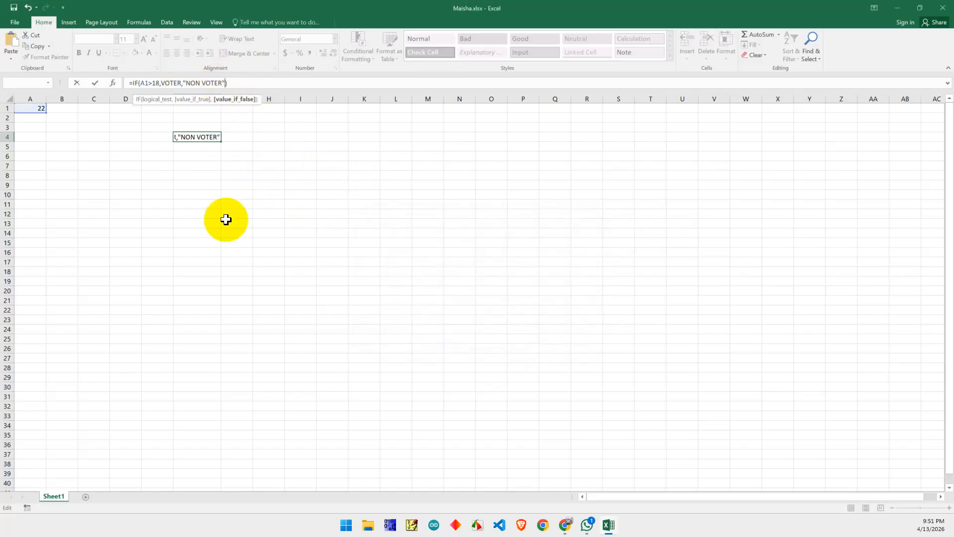
pyautogui.press('Return')
# Step: Enclose the true value VOTER in quotation marks in cell F4's IF formula
pyautogui.click(196, 138)
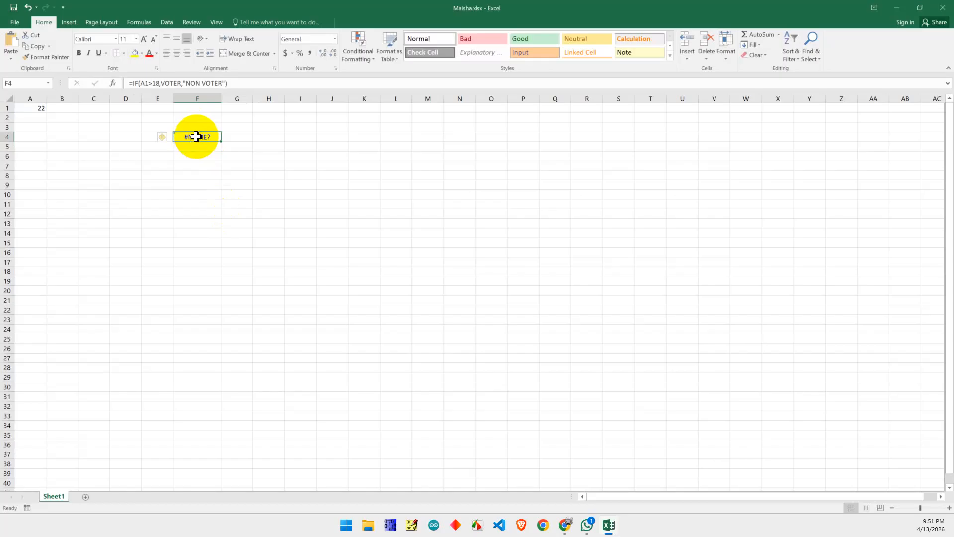
pyautogui.click(162, 82)
pyautogui.write('"')
pyautogui.click(185, 83)
pyautogui.write('"')
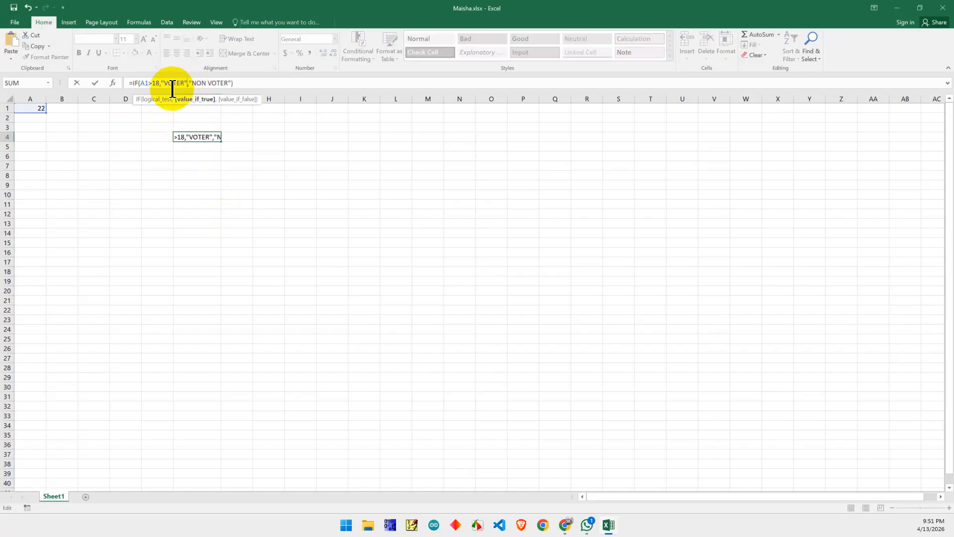
pyautogui.press('Return')
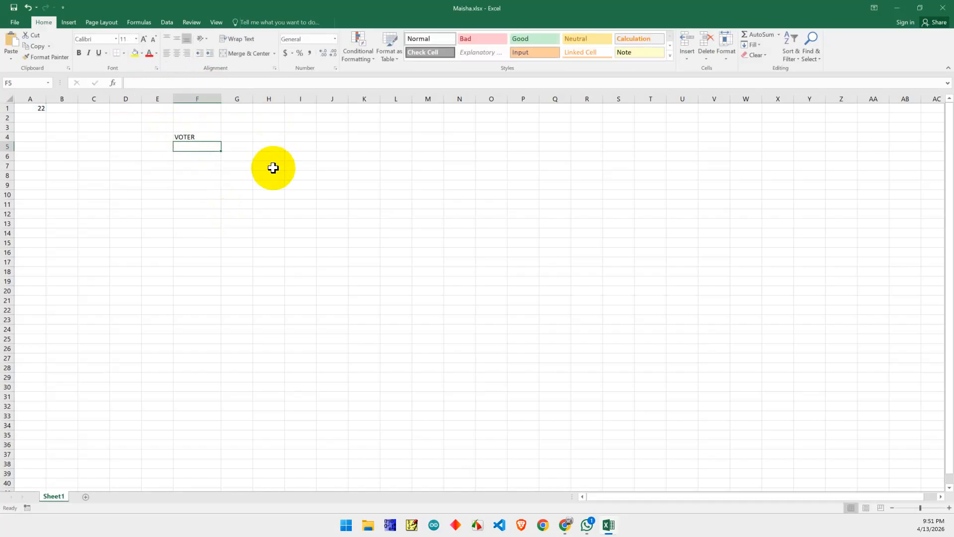
# Step: Test the VOTER/NON VOTER formula by setting cell A1 to 17
pyautogui.click(48, 110)
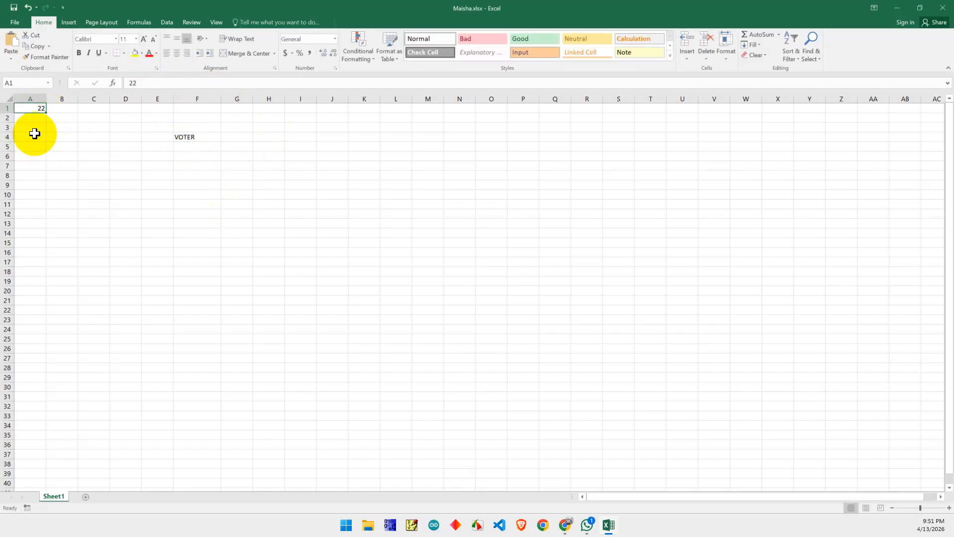
pyautogui.write('1')
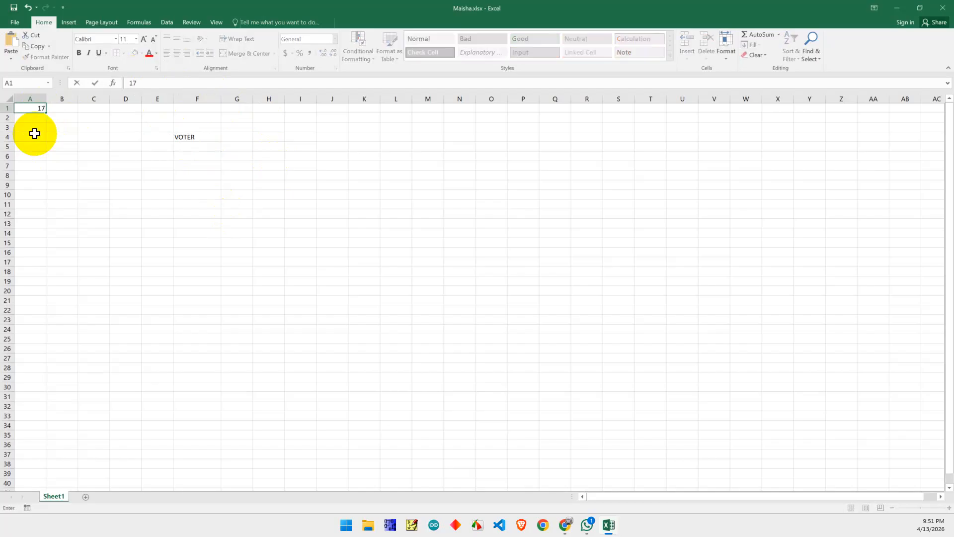
pyautogui.write('7')
pyautogui.press('Return')
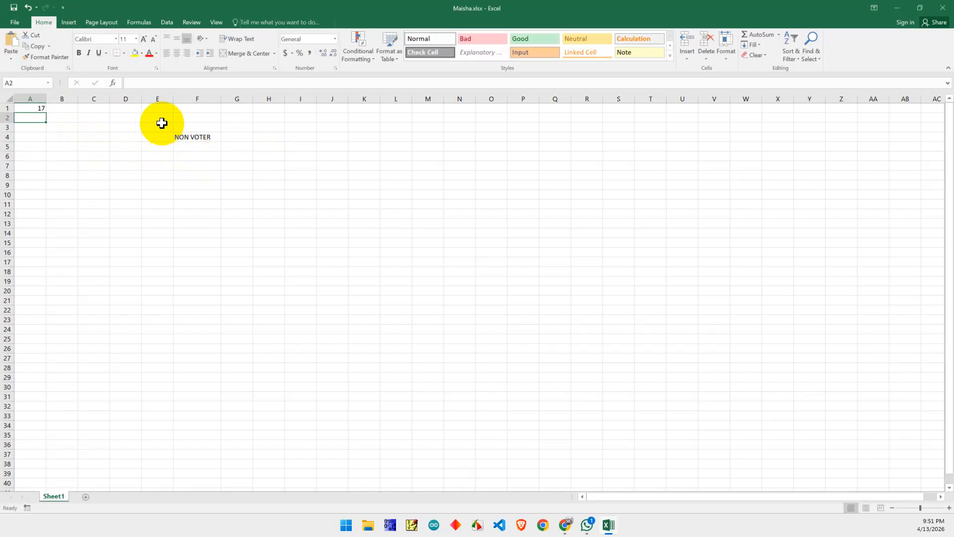
# Step: Check the IF formula in cell F4 and the input value in cell A1 that it tests
pyautogui.click(197, 138)
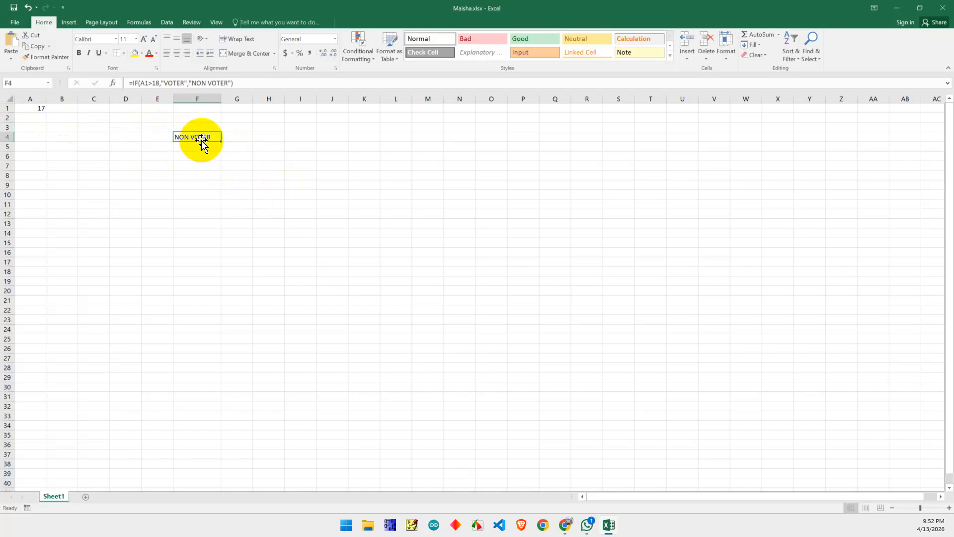
pyautogui.click(199, 175)
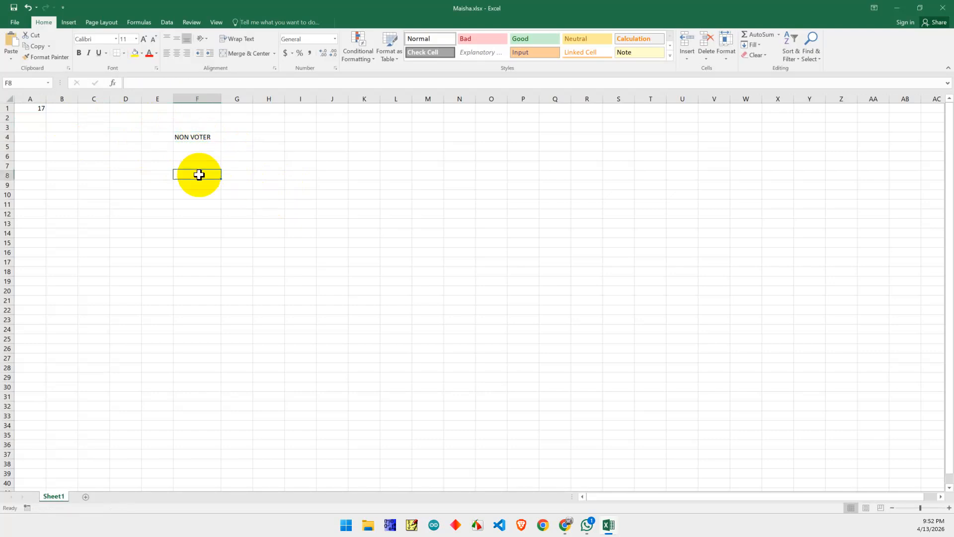
pyautogui.click(37, 117)
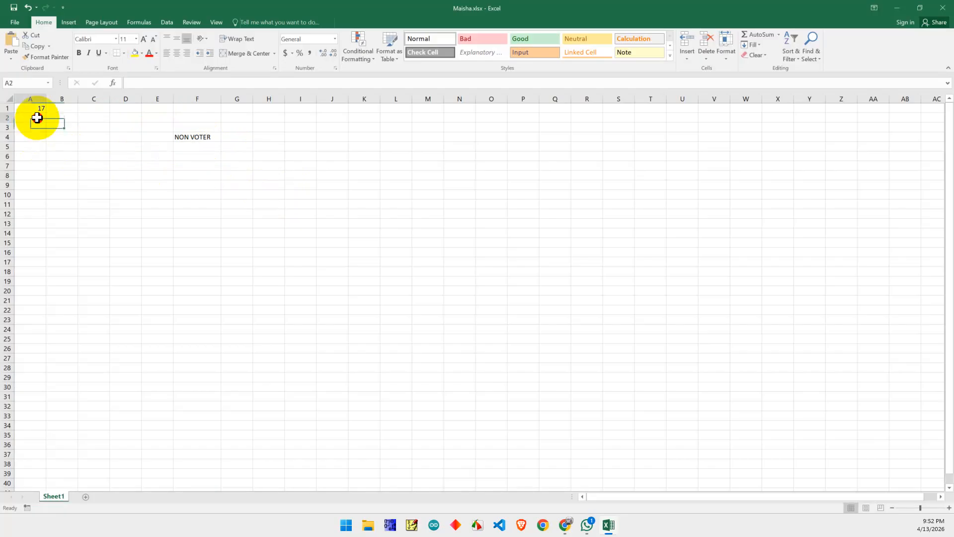
pyautogui.click(32, 108)
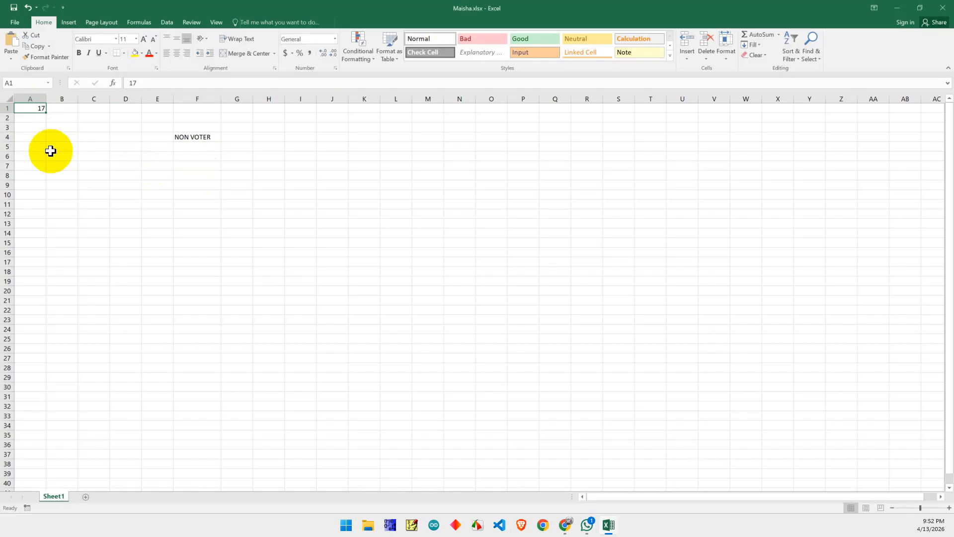
# Step: Replace the value in A1 with the header Age and insert a blank column before it
pyautogui.write('aG')
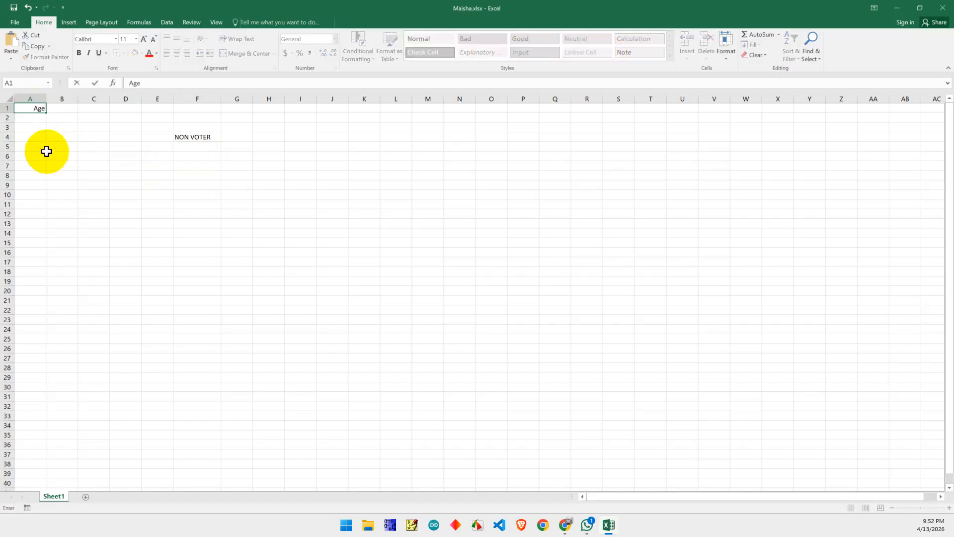
pyautogui.click(33, 127)
pyautogui.click(33, 99)
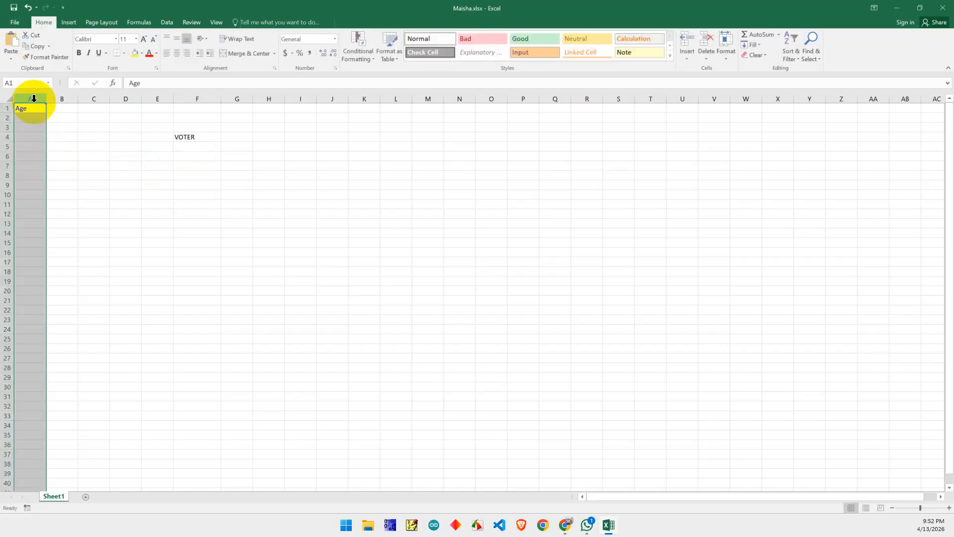
pyautogui.rightClick(34, 99)
pyautogui.click(54, 169)
# Step: Head the new column A with Name and list seven sample first names in A2:A8
pyautogui.click(28, 109)
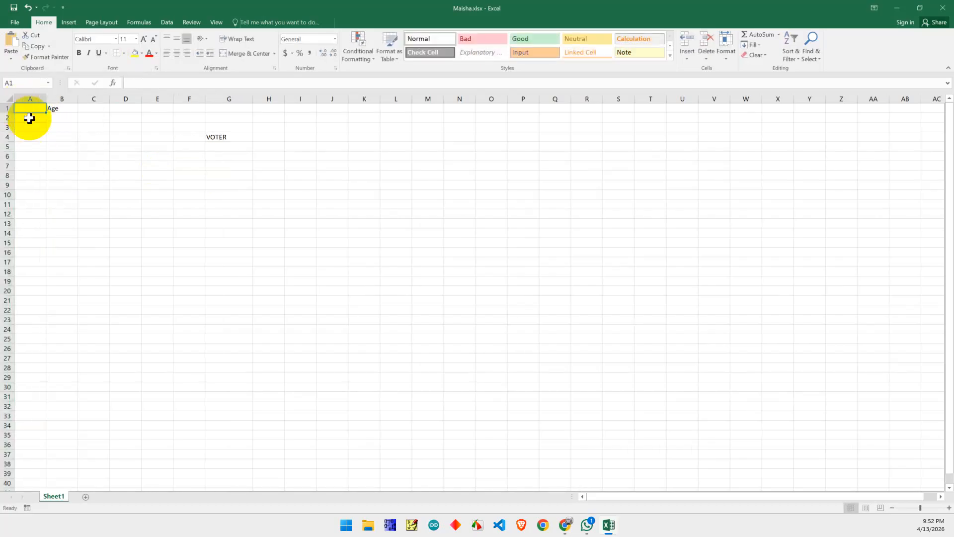
pyautogui.write('Name')
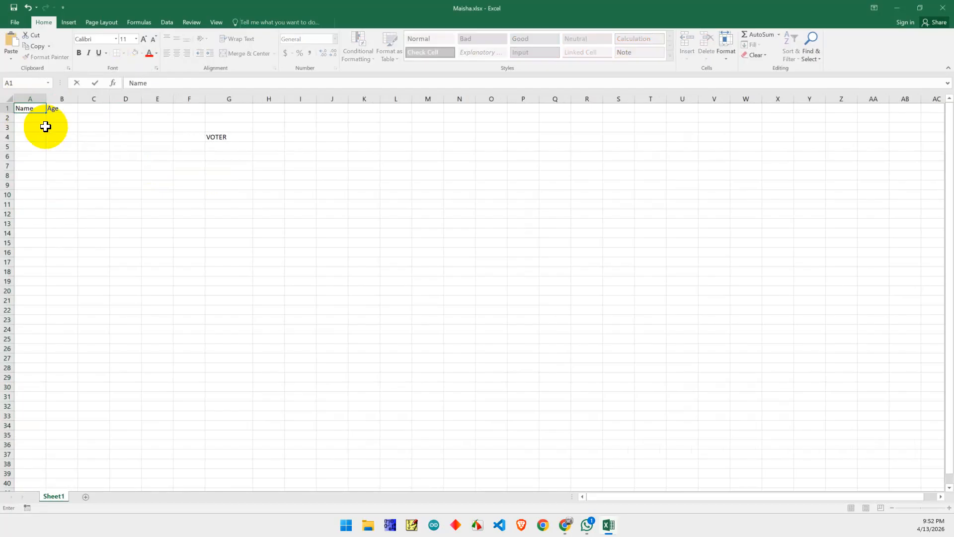
pyautogui.click(30, 119)
pyautogui.write('Sal')
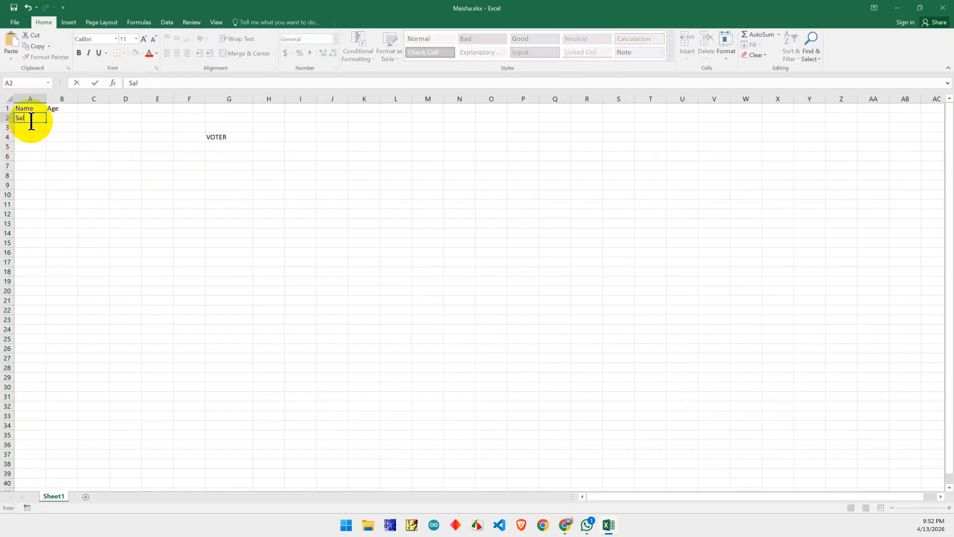
pyautogui.press('Return')
pyautogui.write('salman')
pyautogui.press('Return')
pyautogui.write('kamru')
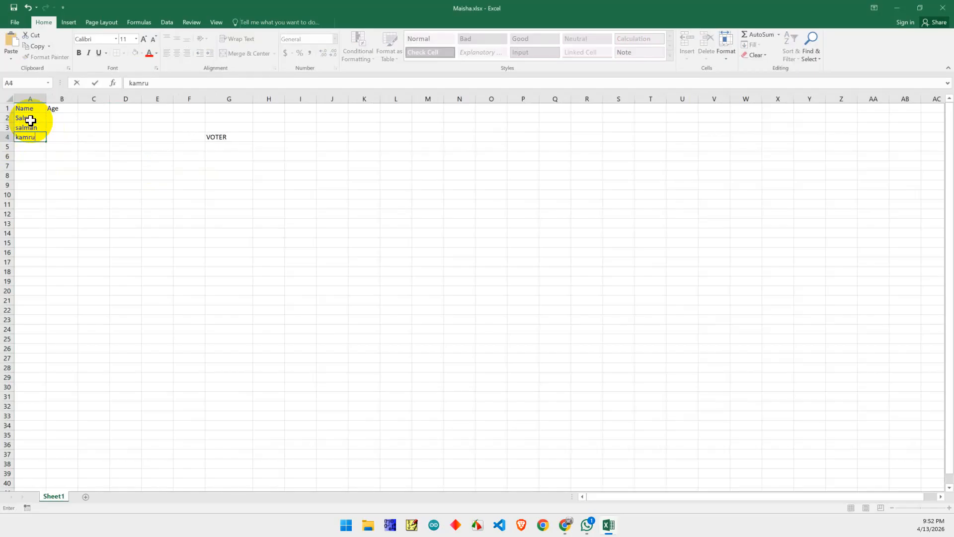
pyautogui.write('l')
pyautogui.press('Return')
pyautogui.write('kamla')
pyautogui.press('Return')
pyautogui.write('mai')
pyautogui.press('Return')
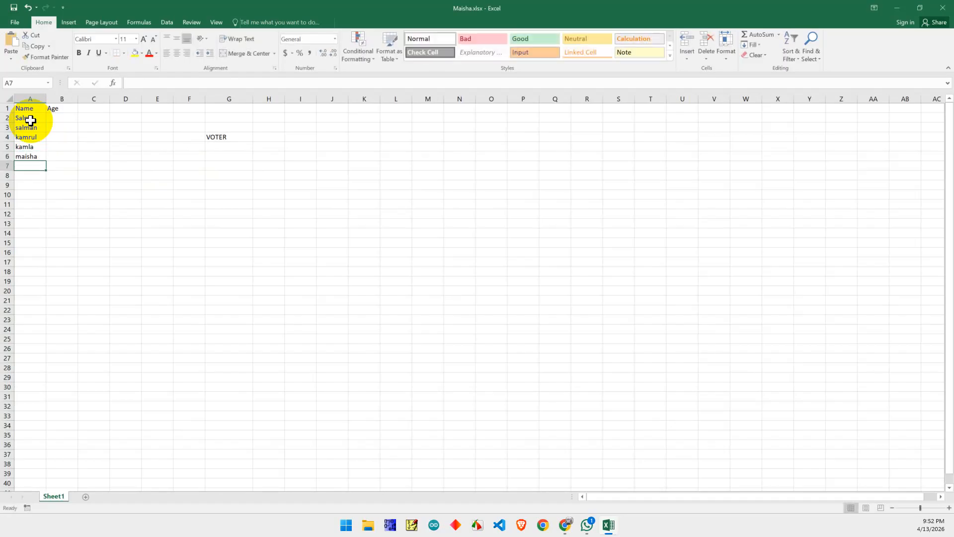
pyautogui.write('misi')
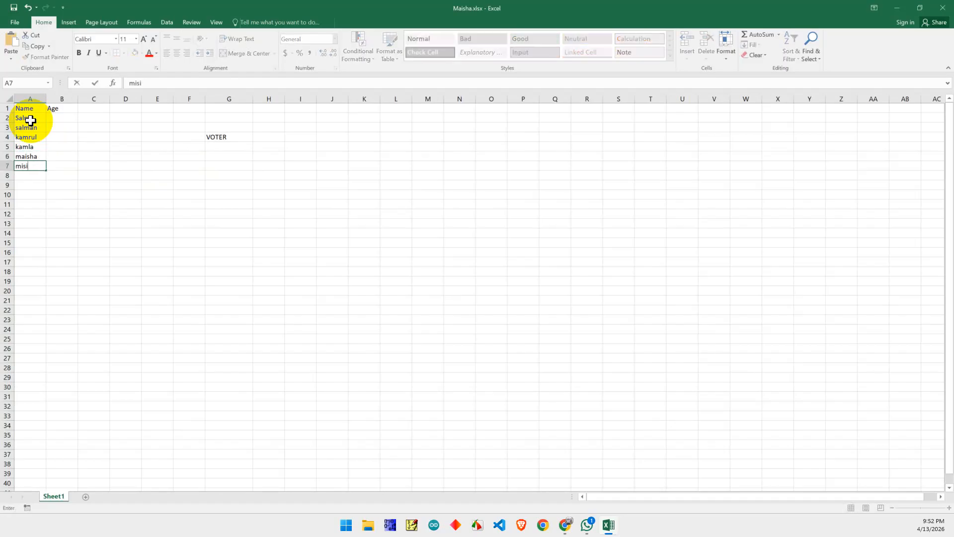
pyautogui.write('a')
pyautogui.press('Return')
pyautogui.write('is')
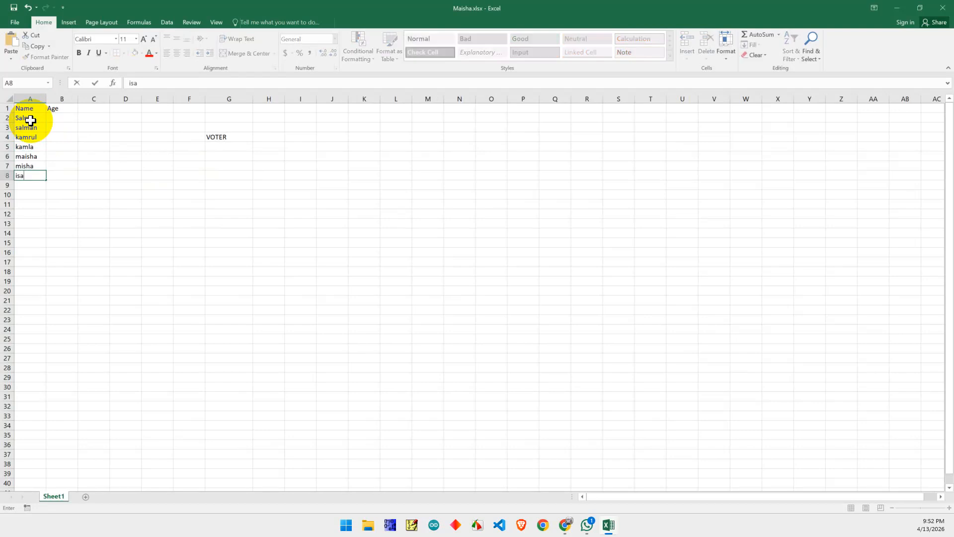
pyautogui.press('Return')
# Step: Continue the list of sample first names in cells A9:A14
pyautogui.write('asa')
pyautogui.press('Return')
pyautogui.write('mkhi')
pyautogui.press('Return')
pyautogui.write('mo')
pyautogui.press('Return')
pyautogui.write('rony')
pyautogui.press('Return')
pyautogui.write('tina')
pyautogui.press('Return')
pyautogui.write('ji')
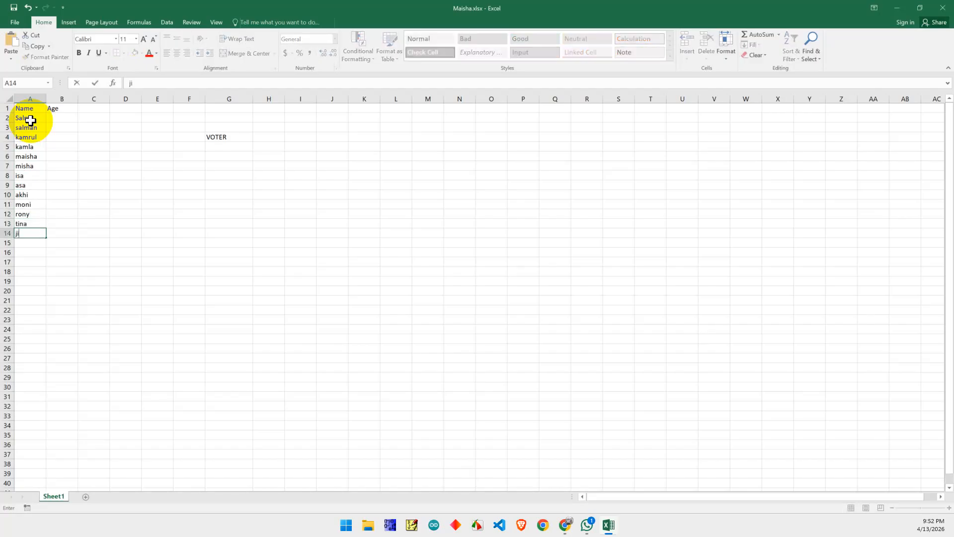
pyautogui.write('na\\')
pyautogui.press('Return')
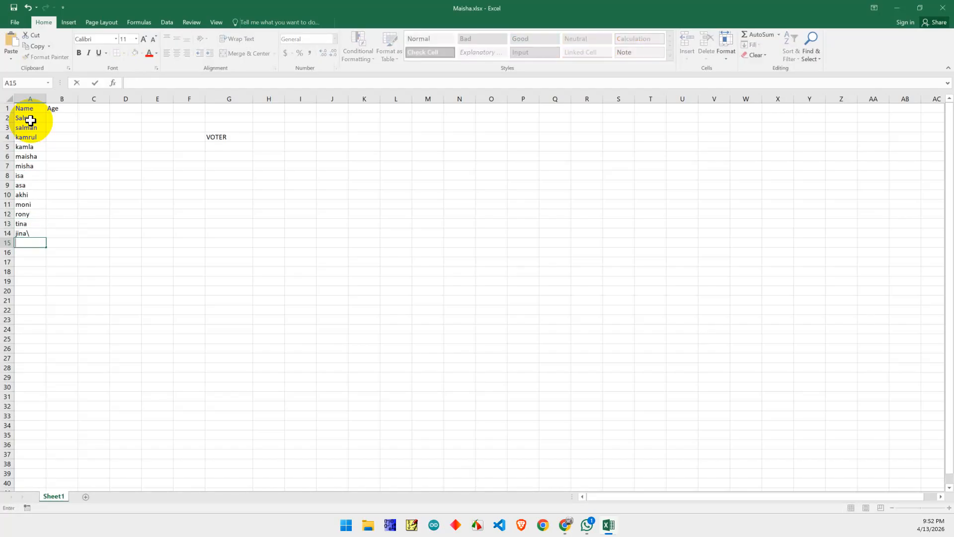
# Step: Replace the mistyped name in A14 and add two more first names in A15 and A16
pyautogui.click(26, 233)
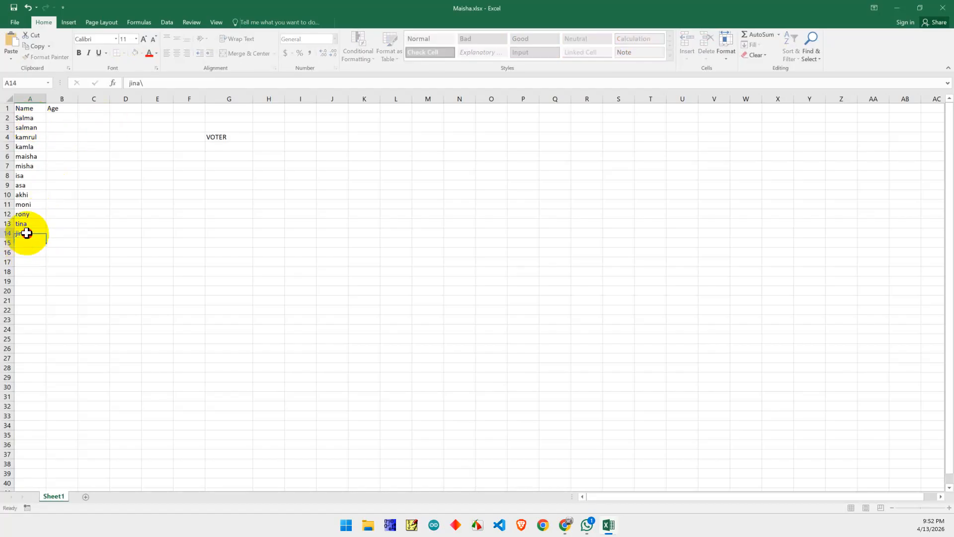
pyautogui.write('mis')
pyautogui.press('Return')
pyautogui.write('oi')
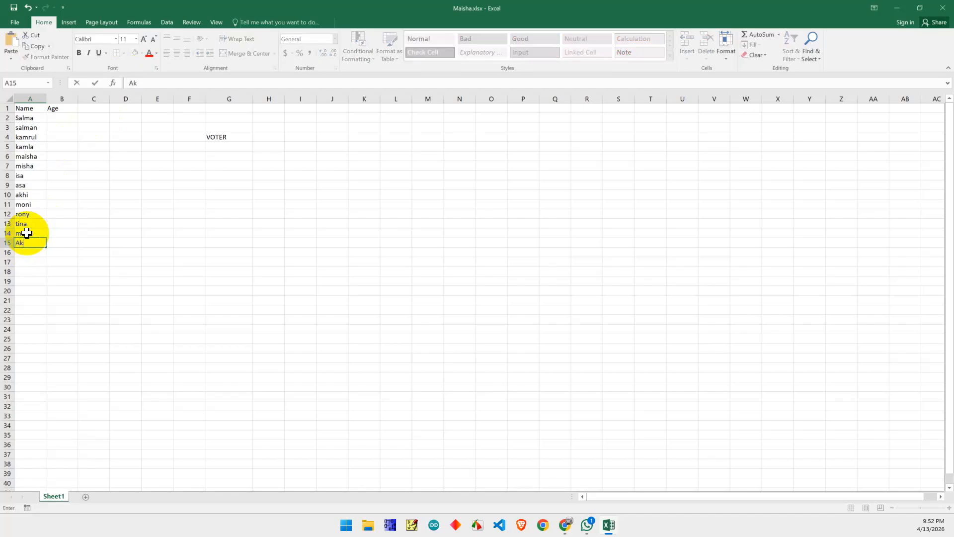
pyautogui.press('Return')
pyautogui.write('ashik')
pyautogui.press('Return')
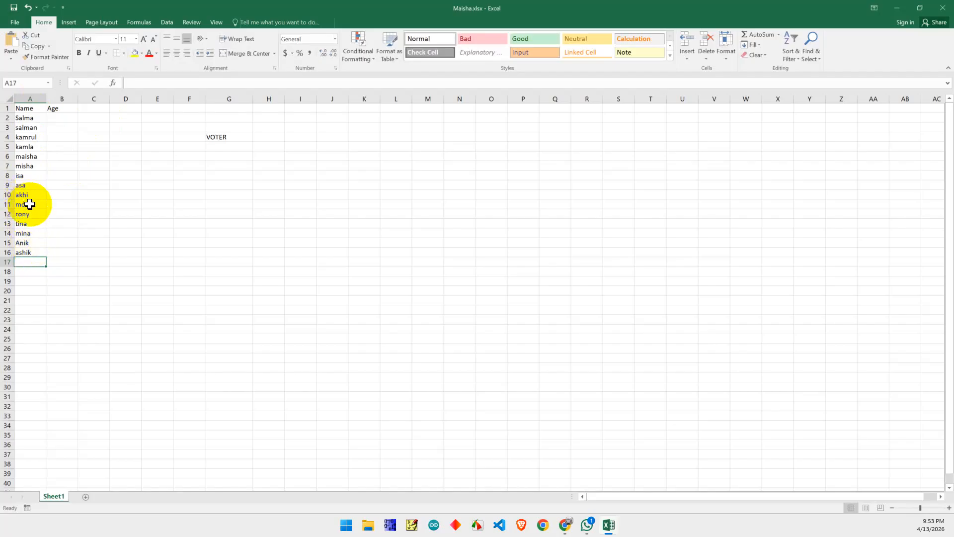
# Step: Delete the entire row 5 from the name list
pyautogui.click(27, 158)
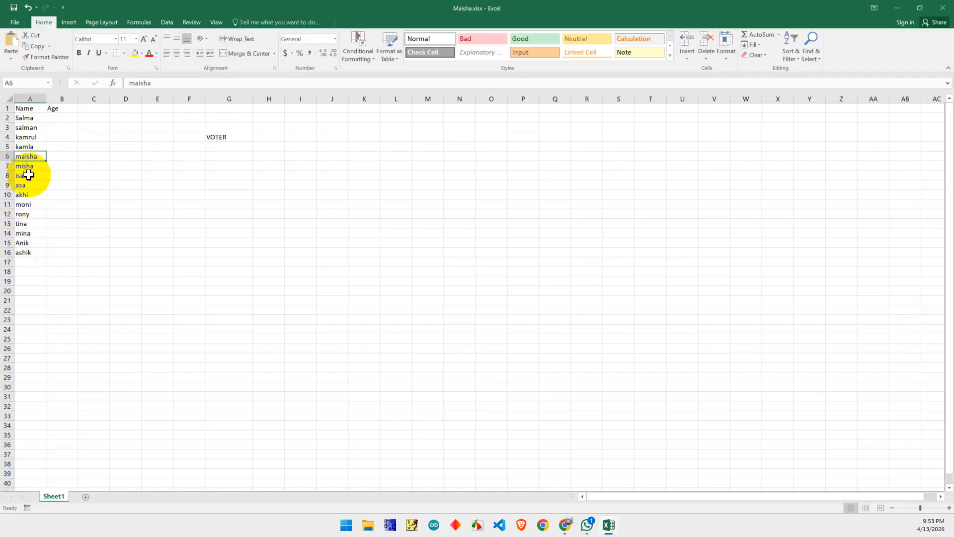
pyautogui.click(27, 148)
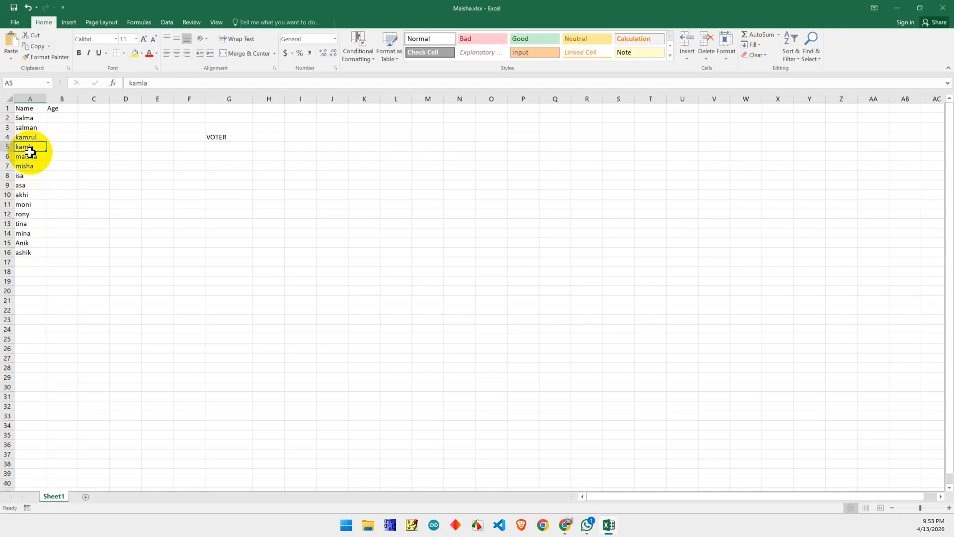
pyautogui.rightClick(4, 147)
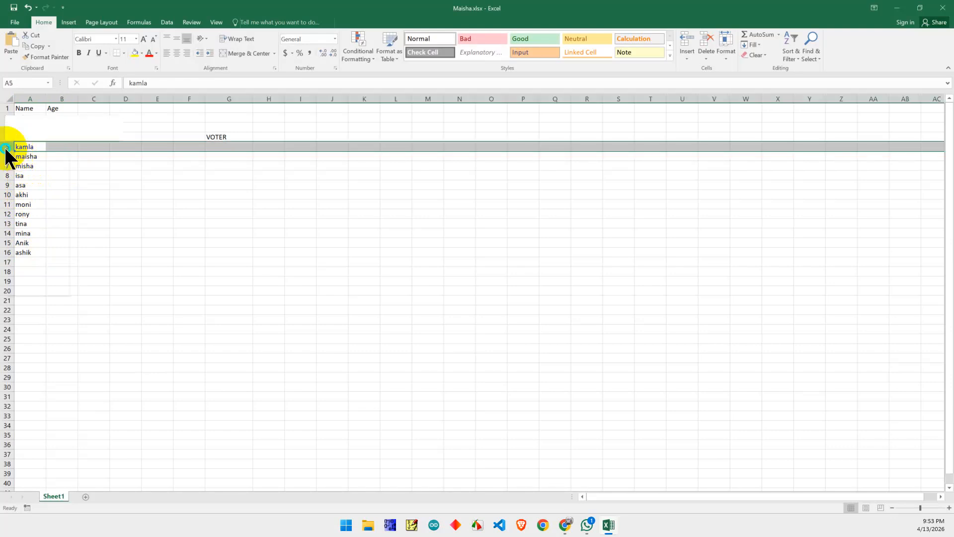
pyautogui.click(28, 230)
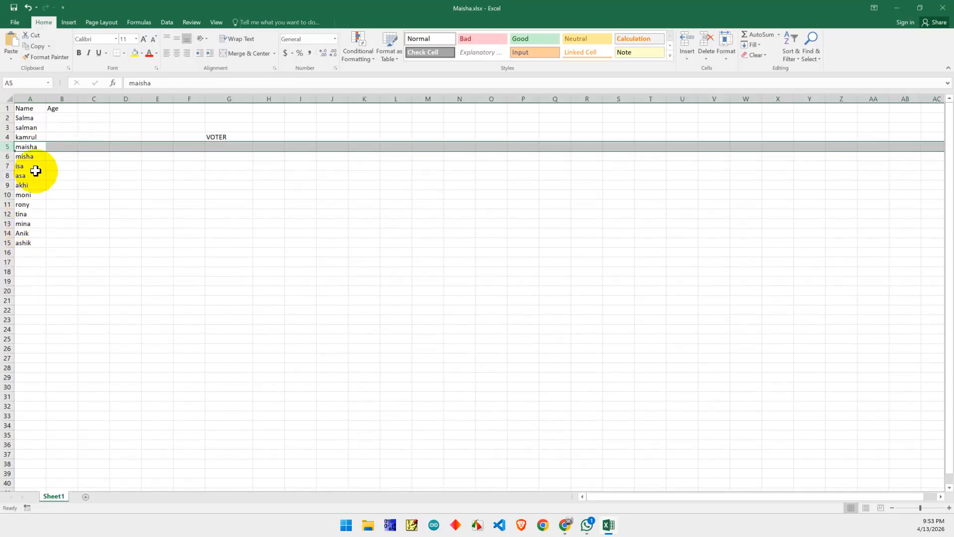
pyautogui.click(34, 138)
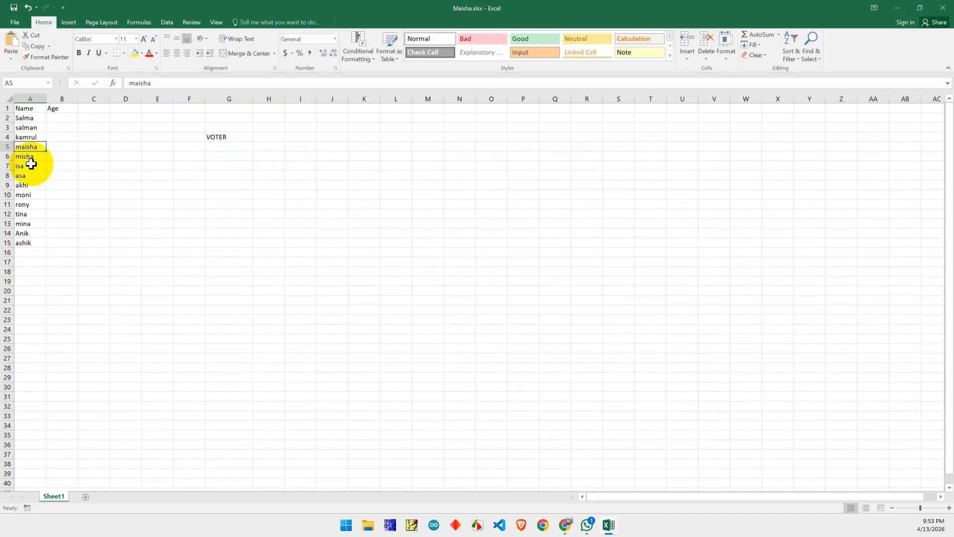
pyautogui.press('Right')
pyautogui.click(50, 166)
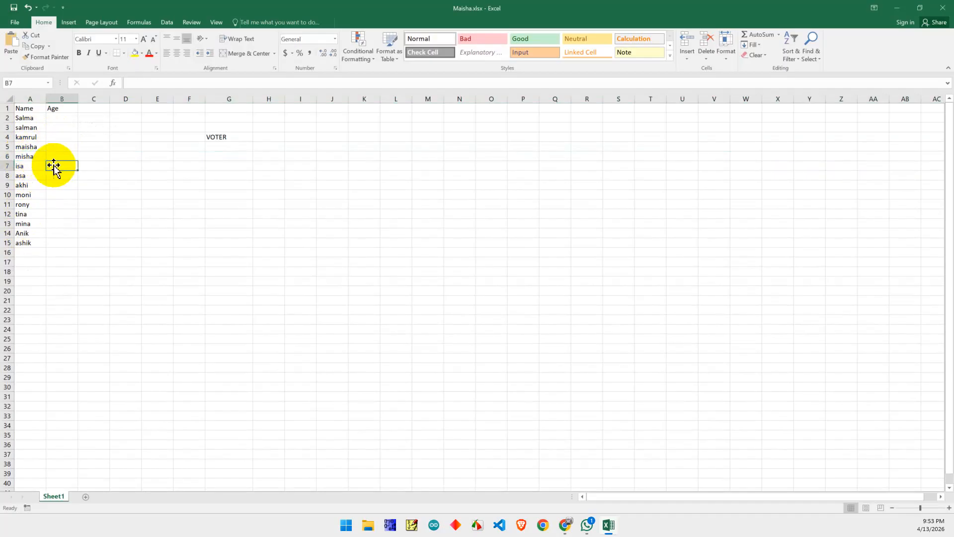
pyautogui.moveTo(24, 119); pyautogui.dragTo(25, 244)
pyautogui.click(87, 233)
# Step: Enter the ages 12, 15, 14 and 28 in B2:B5 and the value 1 in B6
pyautogui.click(54, 117)
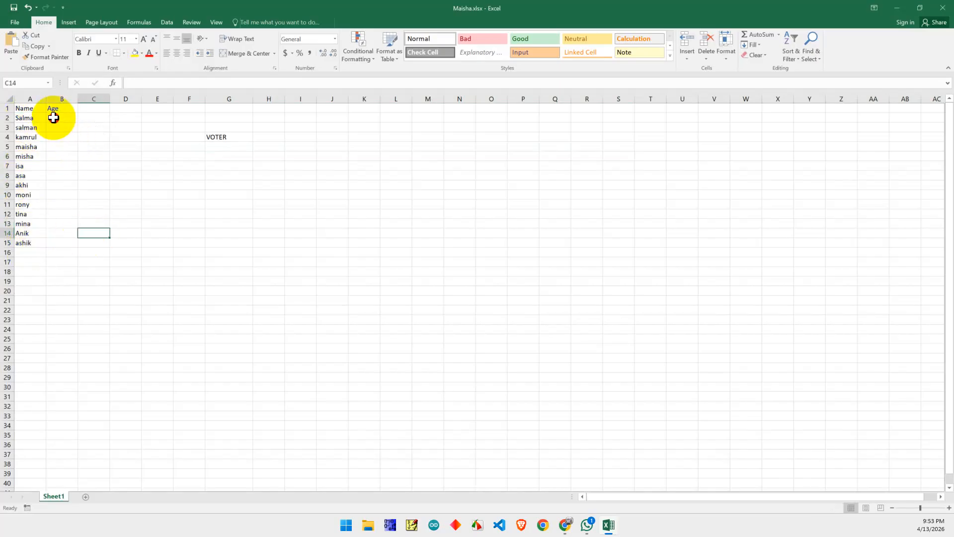
pyautogui.write('12')
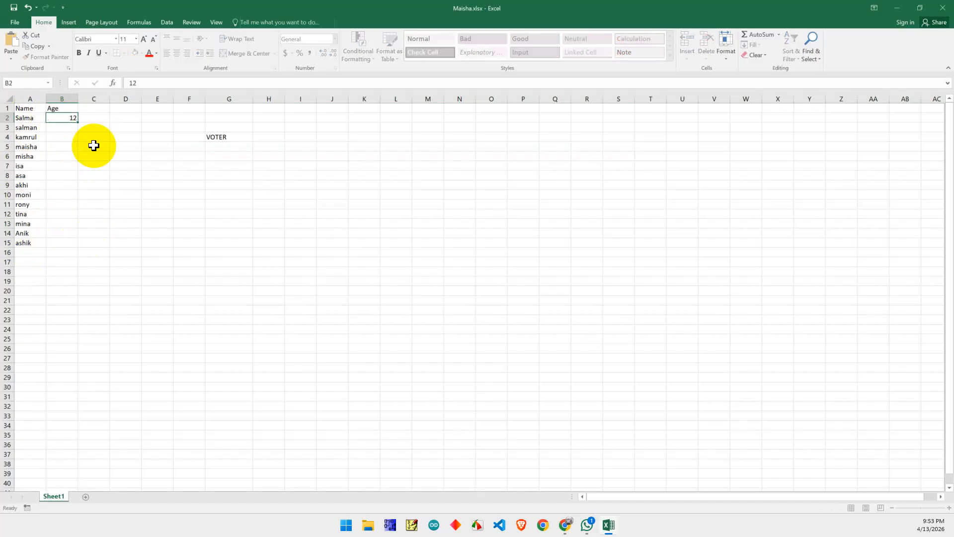
pyautogui.press('Return')
pyautogui.write('15')
pyautogui.press('Return')
pyautogui.write('14')
pyautogui.press('Return')
pyautogui.write('28')
pyautogui.press('Return')
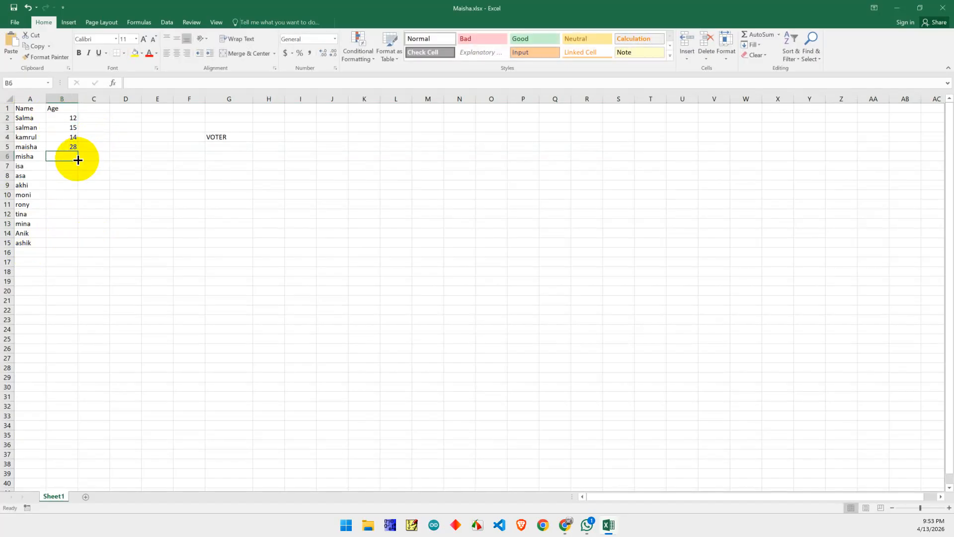
pyautogui.write('1')
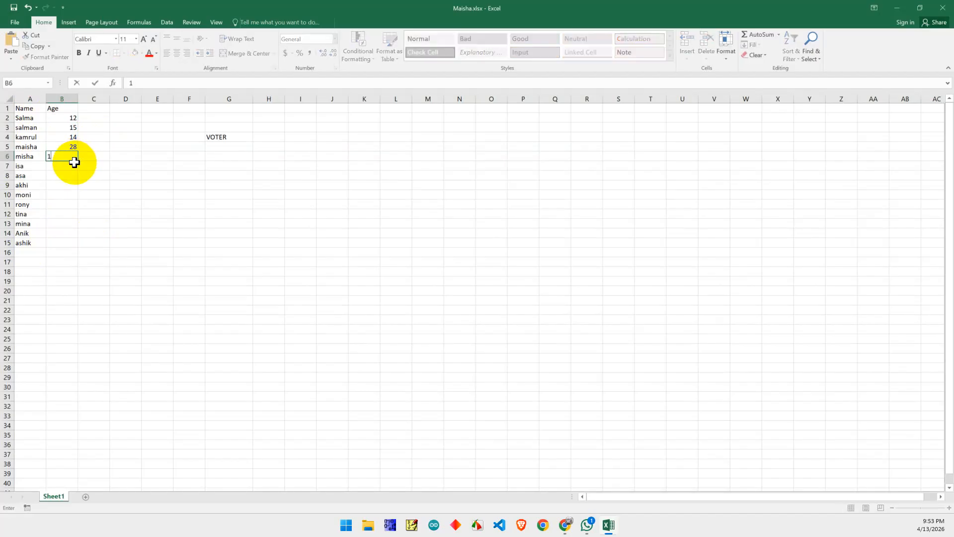
# Step: Change the age in cell B4 to 24
pyautogui.click(73, 137)
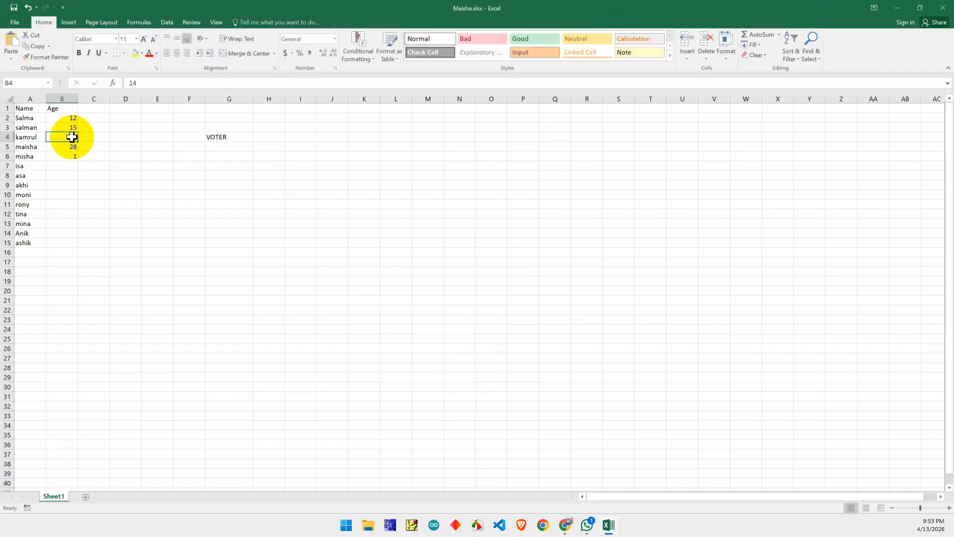
pyautogui.write('30')
pyautogui.click(70, 175)
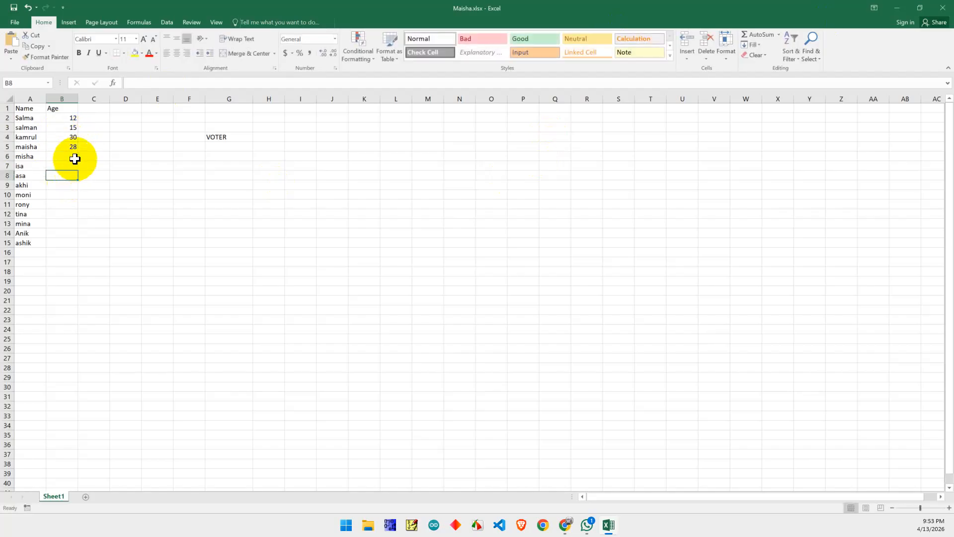
pyautogui.click(73, 137)
pyautogui.write('24')
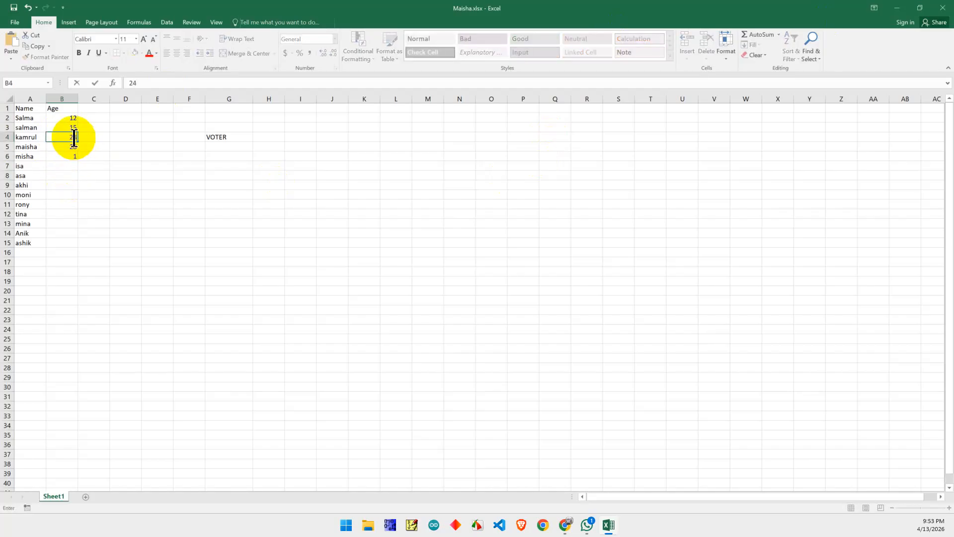
pyautogui.press('Return')
pyautogui.press('Return')
# Step: Change the age in B5 to 21 and the age in B6 to 10
pyautogui.click(73, 146)
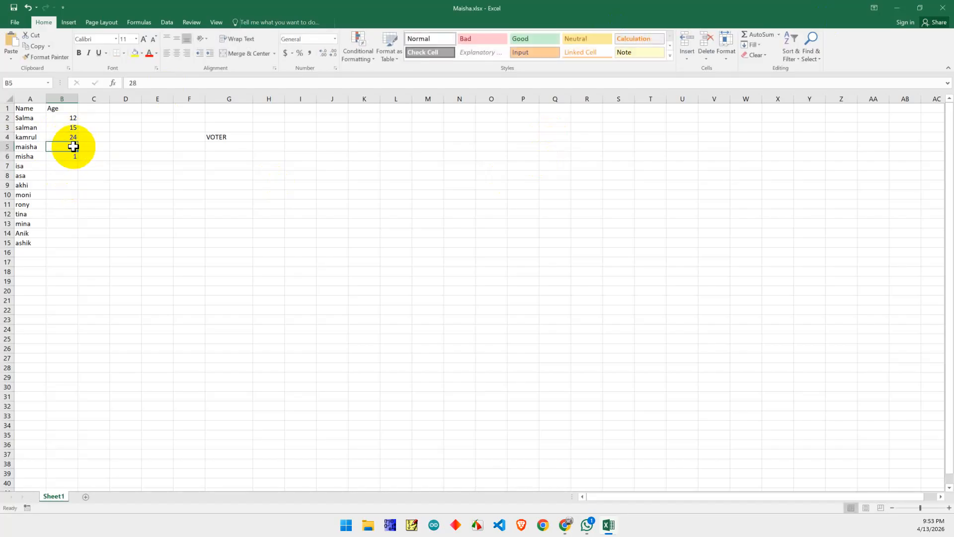
pyautogui.write('2')
pyautogui.press('Return')
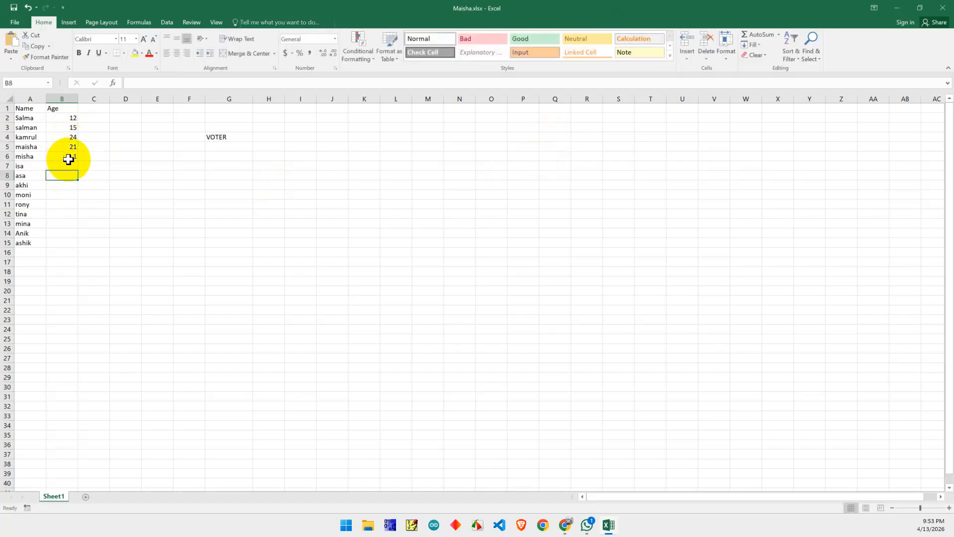
pyautogui.write('10')
pyautogui.press('Return')
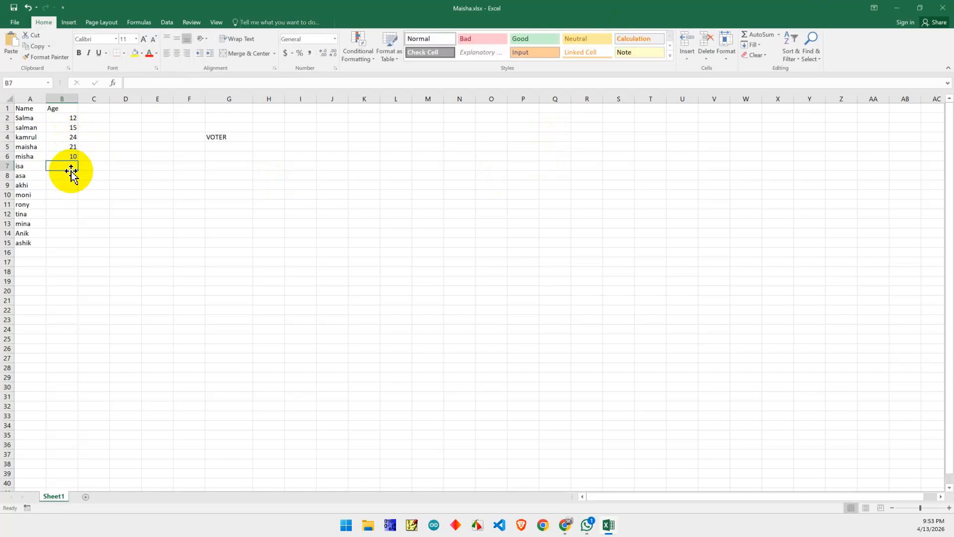
# Step: Enter the ages 18, 24 and 12 in cells B7:B9
pyautogui.write('8')
pyautogui.press('Return')
pyautogui.write('24')
pyautogui.press('Return')
pyautogui.write('1')
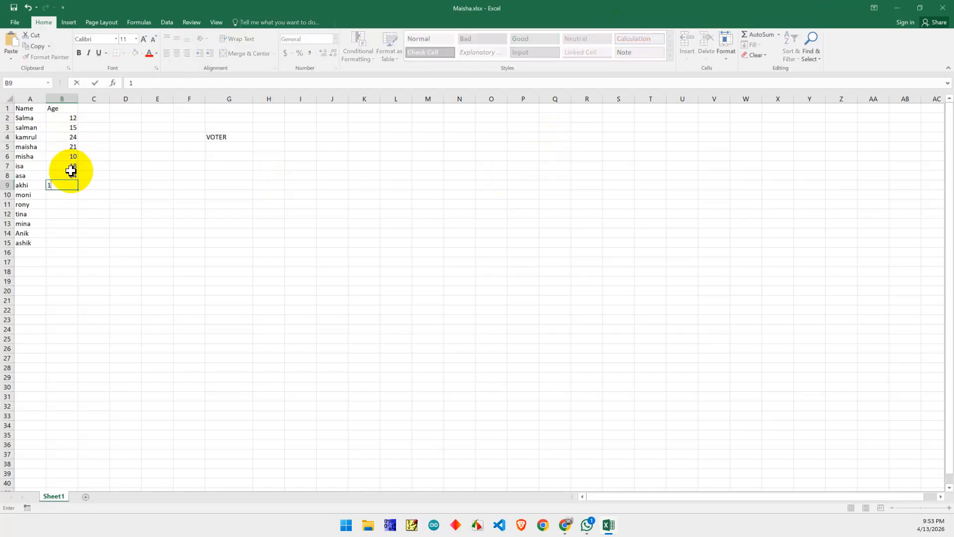
pyautogui.write('2')
pyautogui.press('Return')
# Step: Copy the ages in B2:B9 to the cells from B10 down and clear the surplus ages in B16:B17
pyautogui.moveTo(74, 119); pyautogui.dragTo(67, 180)
pyautogui.hotkey('ctrl', 'c')
pyautogui.click(68, 195)
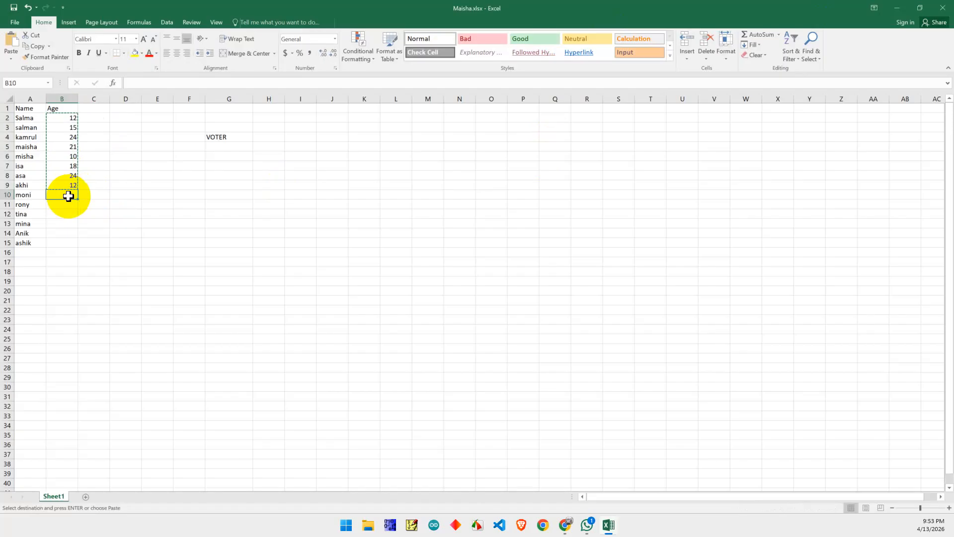
pyautogui.hotkey('ctrl', 'v')
pyautogui.click(202, 252)
pyautogui.moveTo(70, 251); pyautogui.dragTo(77, 267)
pyautogui.click(263, 282)
# Step: Delete the VOTER/NON VOTER IF formula from cell G4
pyautogui.click(219, 139)
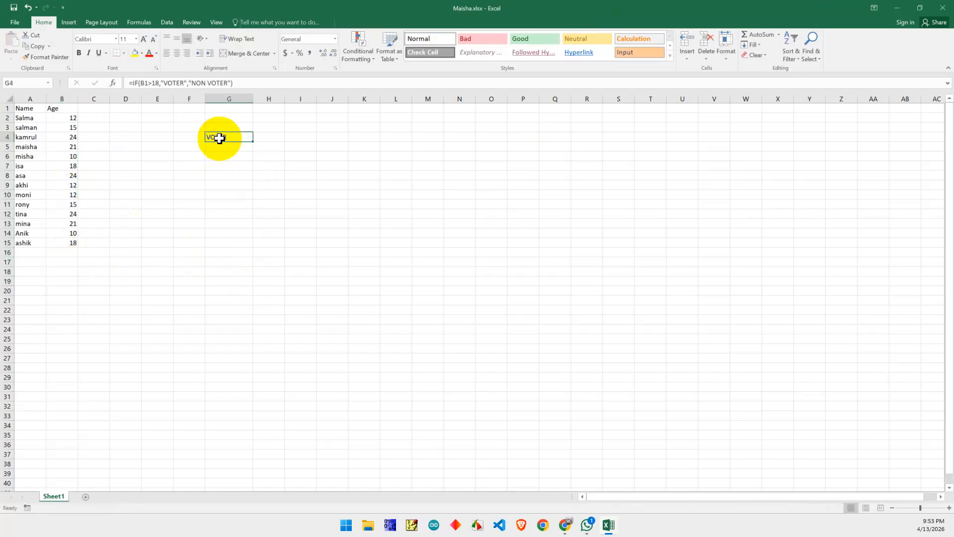
pyautogui.press('Delete')
pyautogui.click(232, 224)
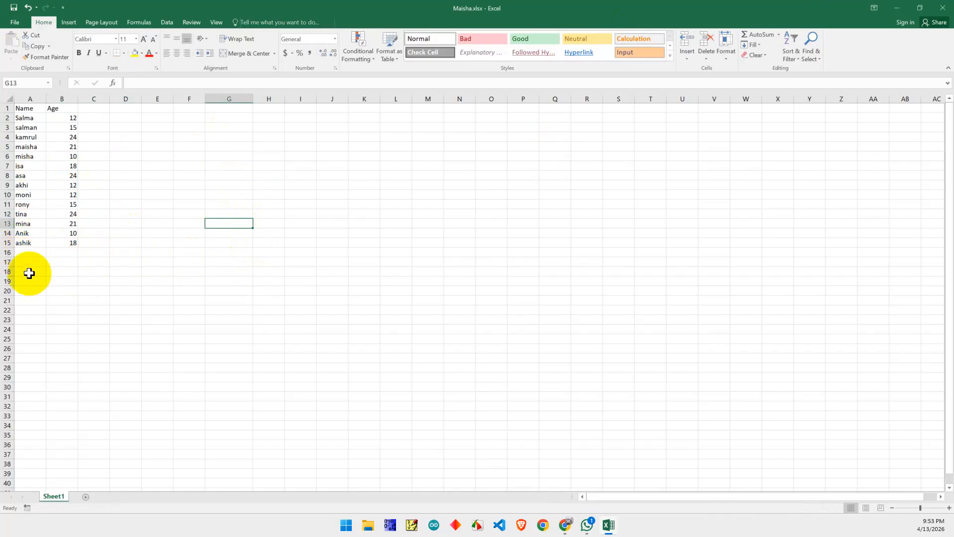
# Step: Copy the names and ages in A2:B15 and paste them twice below, starting at A16 and A30
pyautogui.moveTo(27, 116); pyautogui.dragTo(64, 243)
pyautogui.hotkey('ctrl', 'c')
pyautogui.click(30, 255)
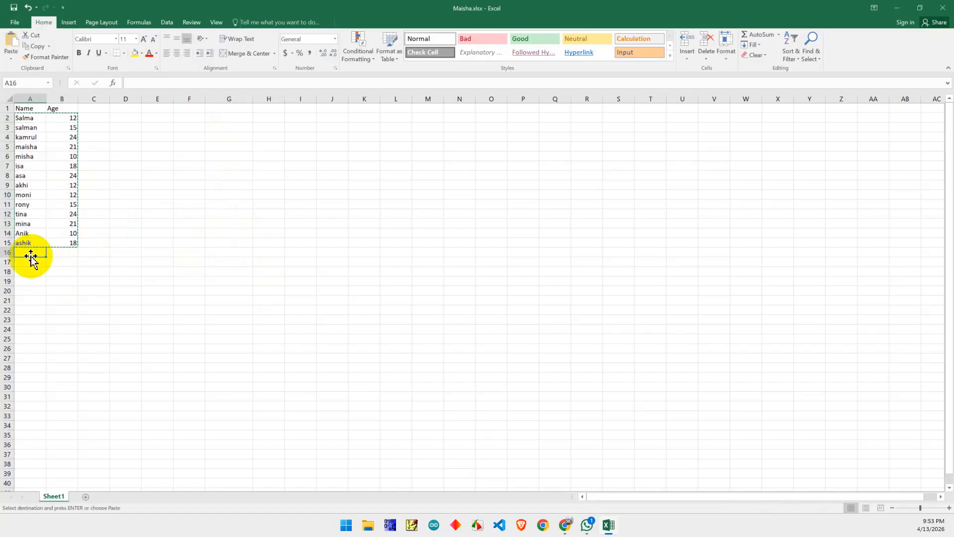
pyautogui.hotkey('ctrl', 'v')
pyautogui.click(21, 387)
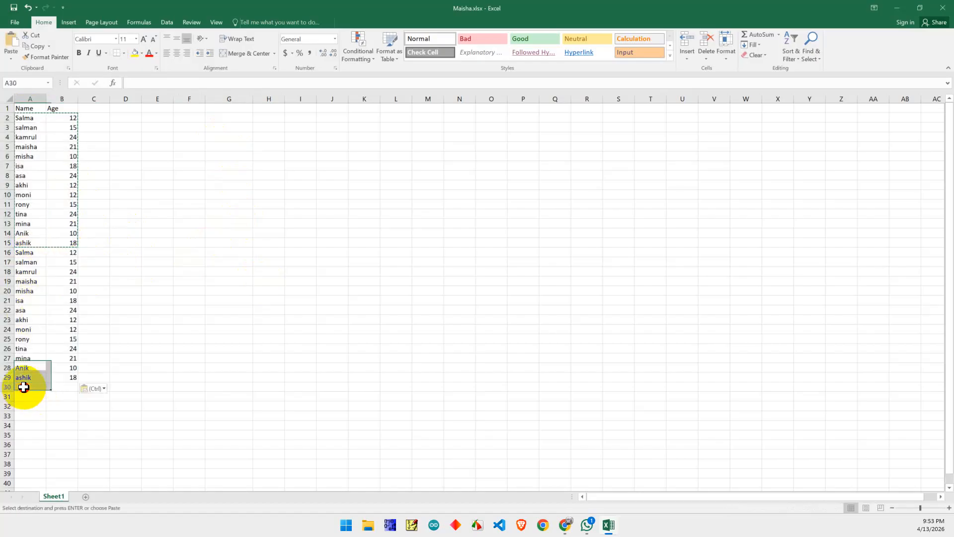
pyautogui.hotkey('ctrl', 'v')
pyautogui.scroll(-5, 116, 357)
pyautogui.click(122, 392)
pyautogui.hotkey('ctrl', 'Up')
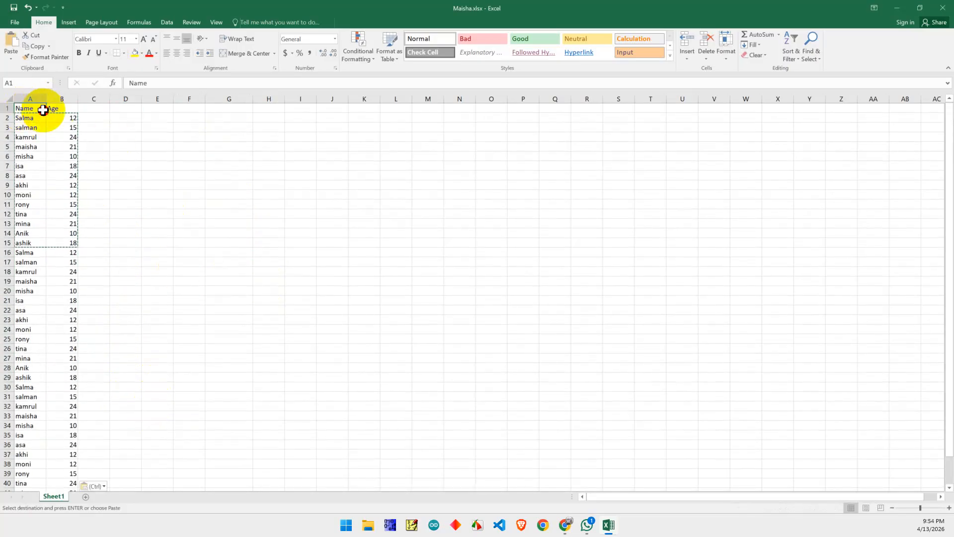
# Step: Look over the extended Name and Age list down to its last row and clear the copy marker
pyautogui.moveTo(84, 109); pyautogui.dragTo(87, 110)
pyautogui.click(158, 148)
pyautogui.click(133, 258)
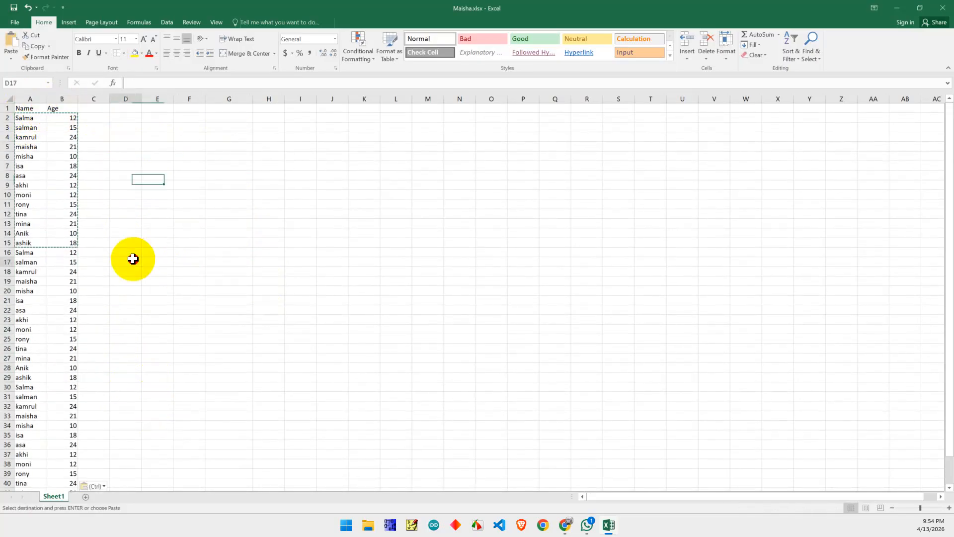
pyautogui.click(70, 310)
pyautogui.scroll(-7, 40, 390)
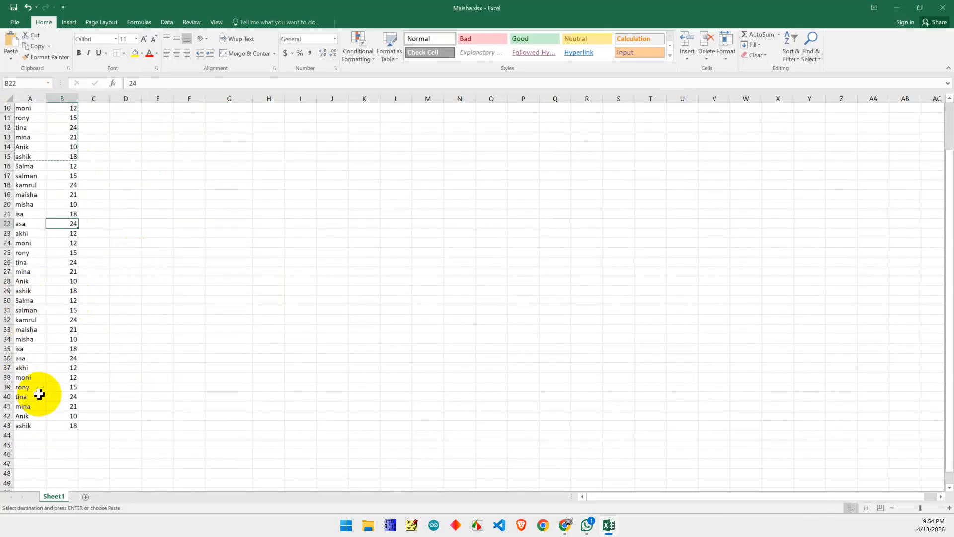
pyautogui.scroll(7, 44, 386)
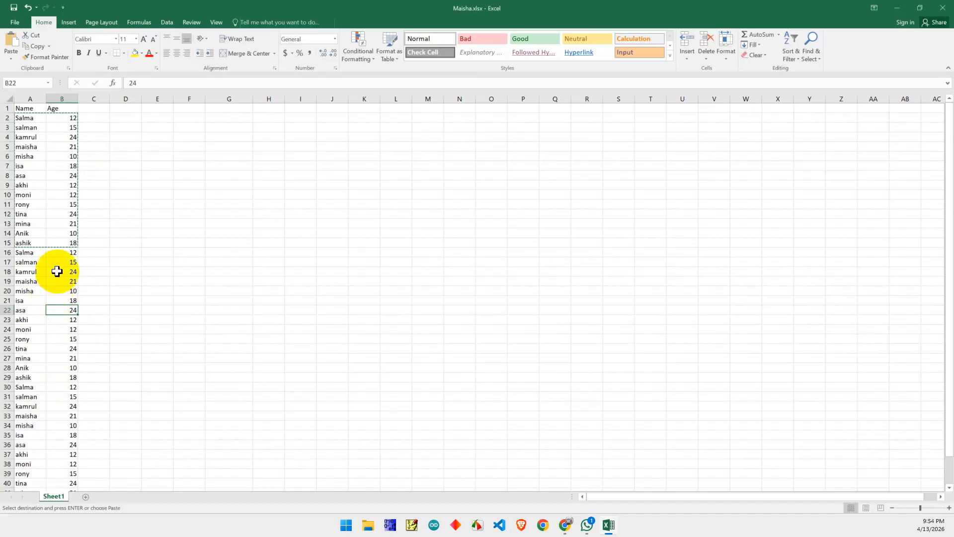
pyautogui.click(162, 212)
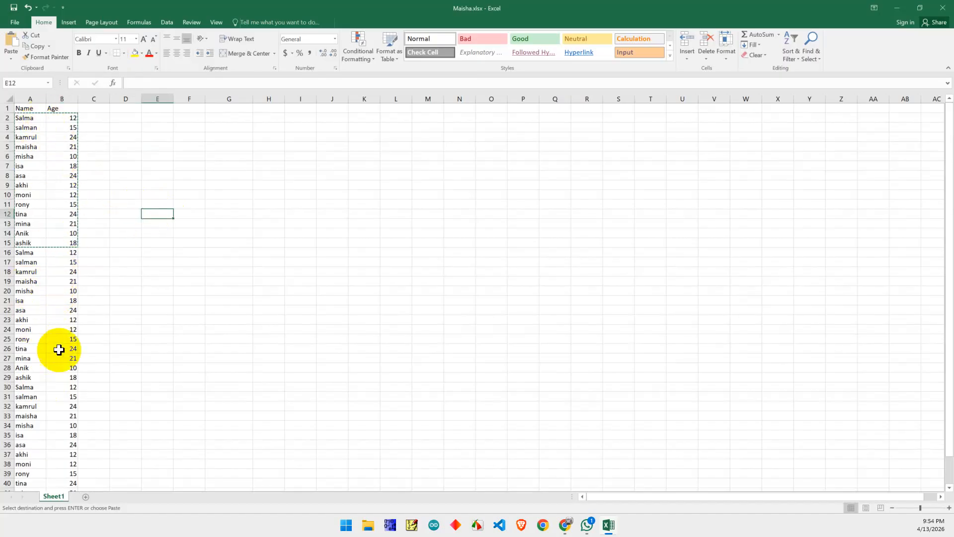
pyautogui.click(197, 309)
pyautogui.press('Escape')
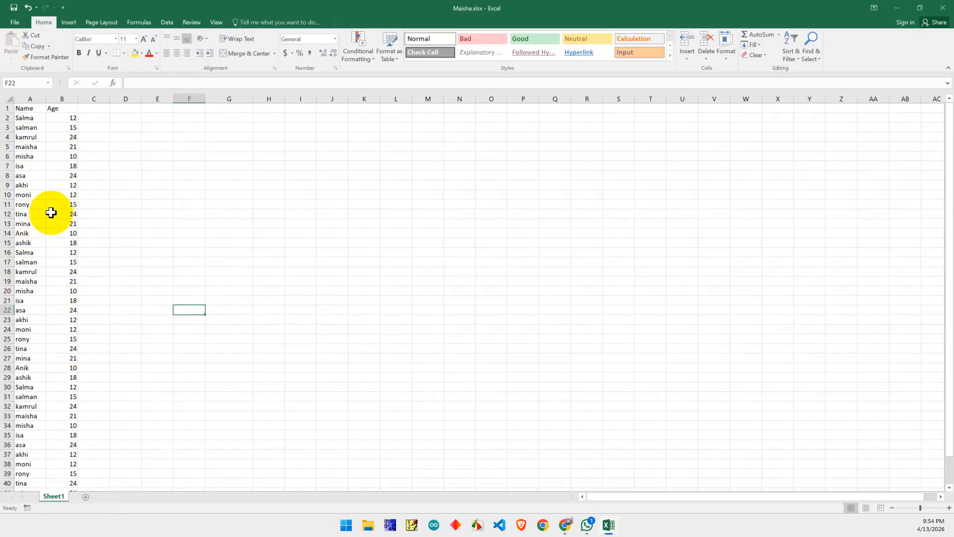
# Step: Add the column heading Status in cell C1, beside the Name and Age headings
pyautogui.moveTo(28, 106); pyautogui.dragTo(67, 114)
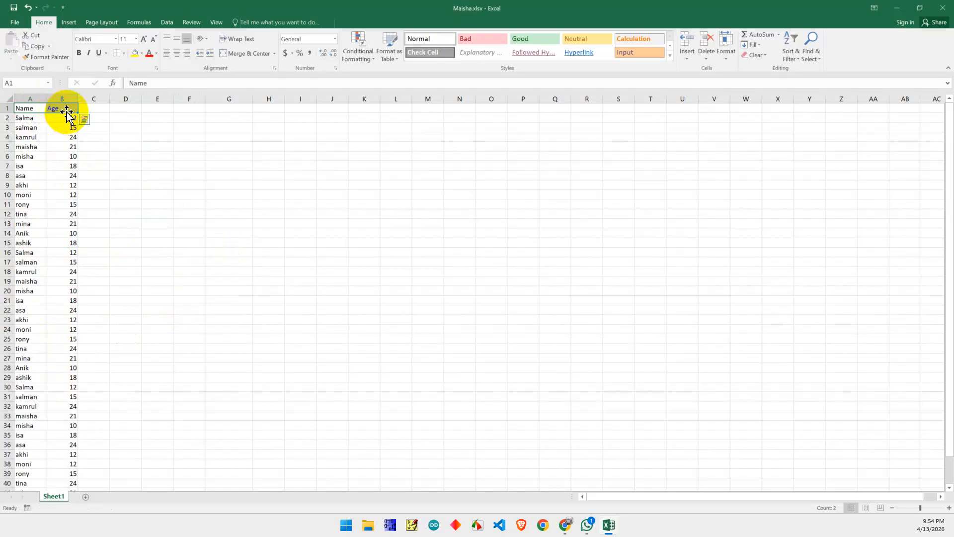
pyautogui.click(157, 166)
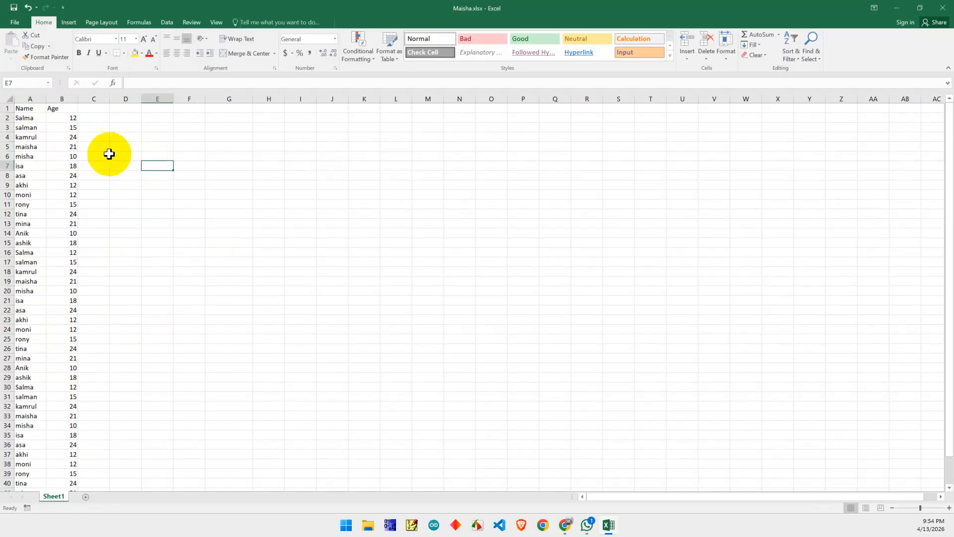
pyautogui.moveTo(30, 106); pyautogui.dragTo(62, 111)
pyautogui.click(133, 135)
pyautogui.click(87, 109)
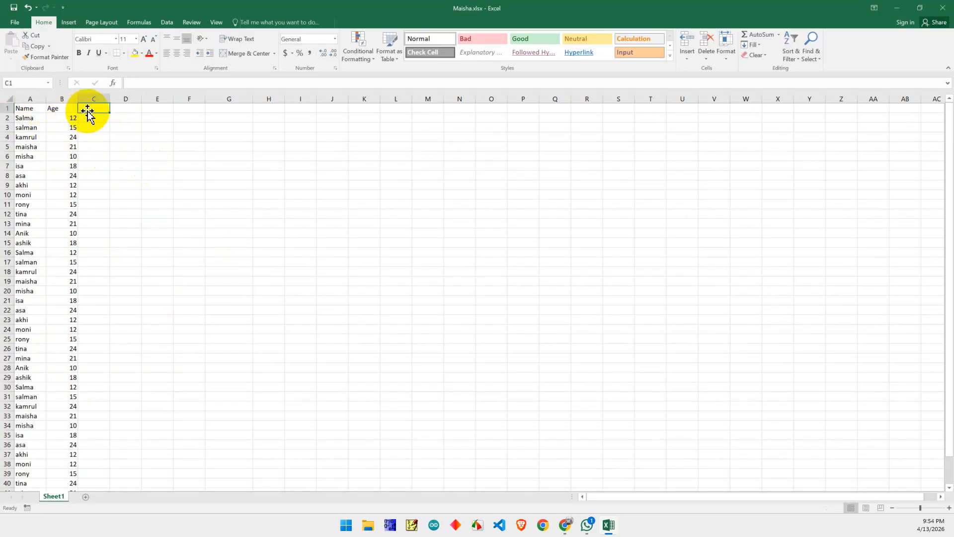
pyautogui.moveTo(20, 108); pyautogui.dragTo(60, 108)
pyautogui.click(94, 108)
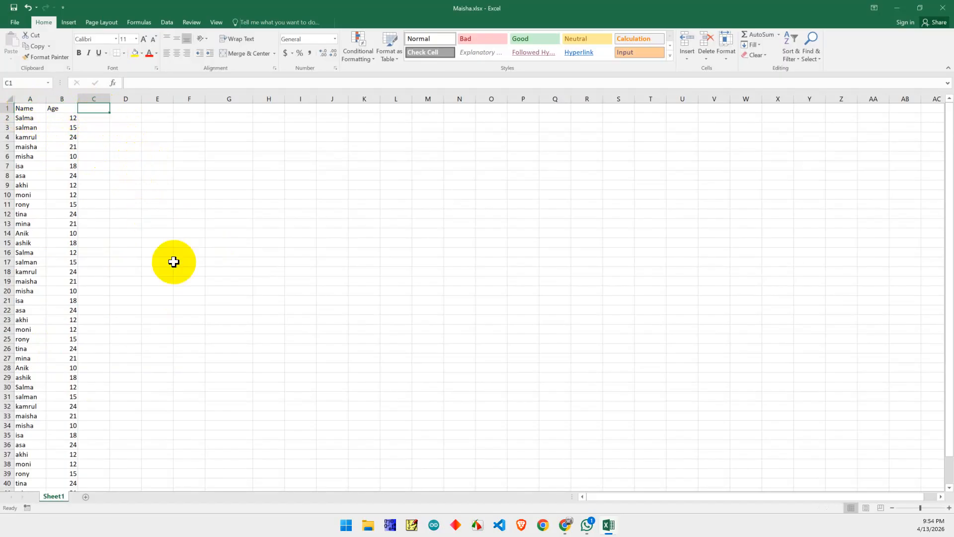
pyautogui.write('Status')
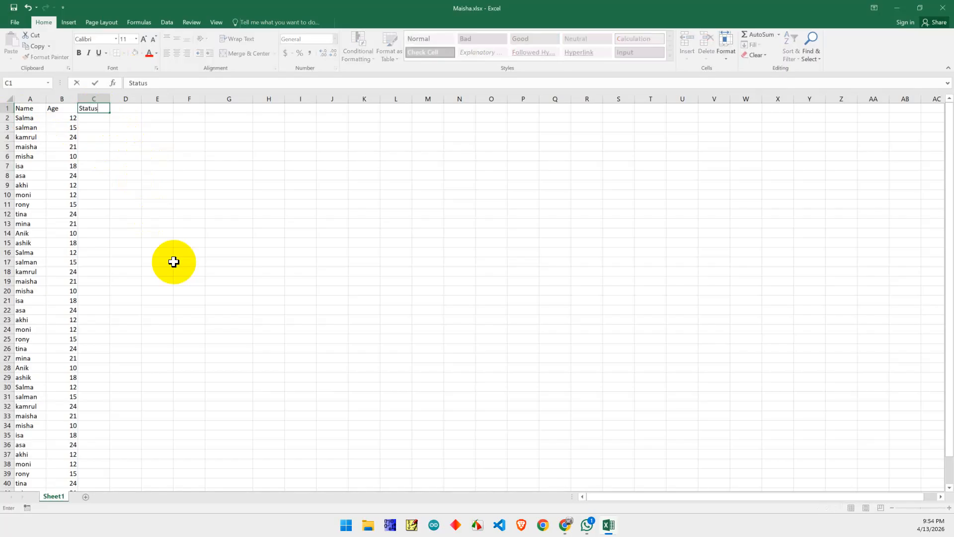
pyautogui.click(188, 232)
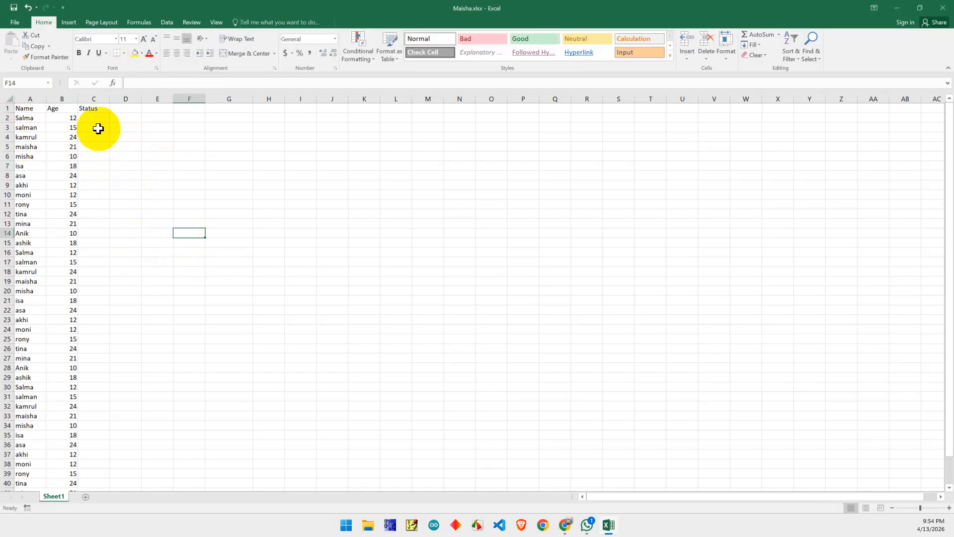
# Step: Centre the contents of all cells in the sheet
pyautogui.click(8, 98)
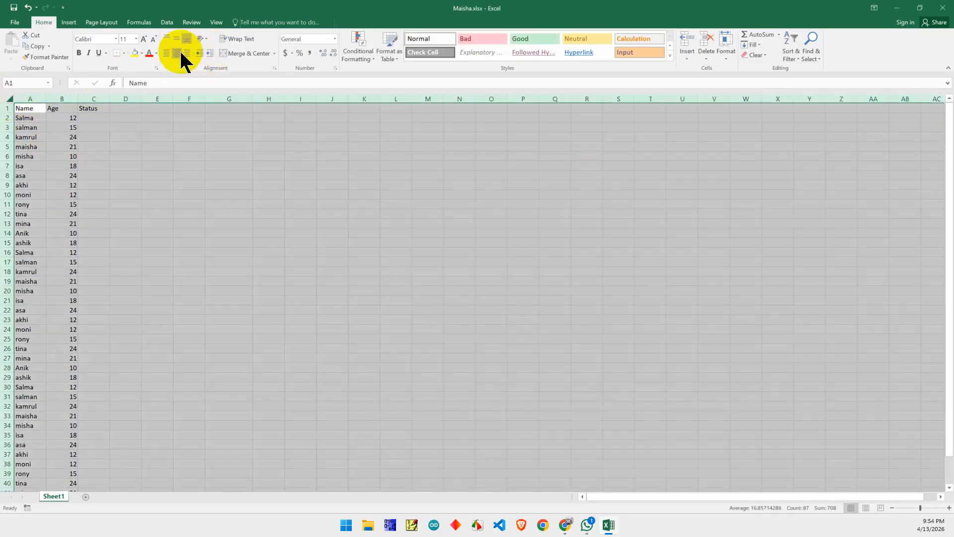
pyautogui.click(178, 53)
pyautogui.click(189, 223)
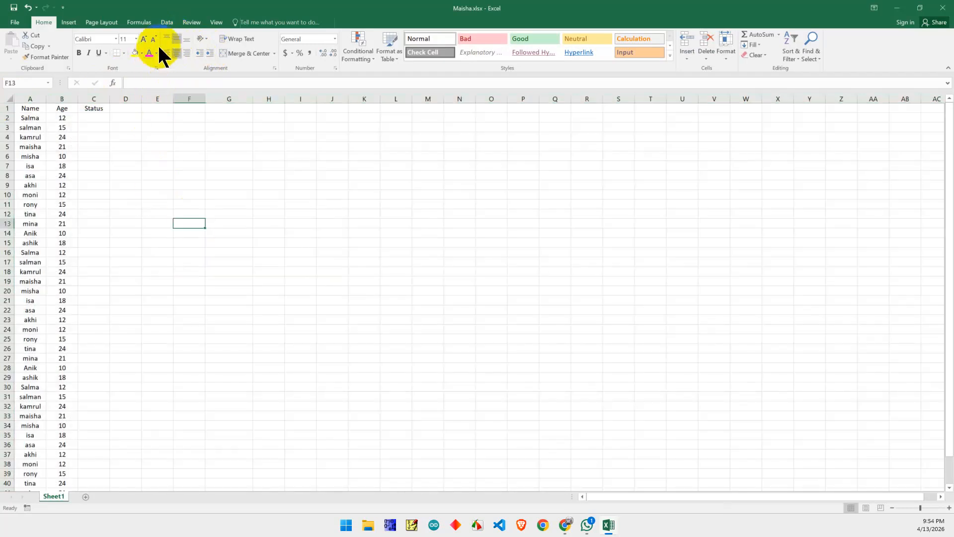
# Step: Left-align the contents of all cells in the sheet
pyautogui.click(9, 98)
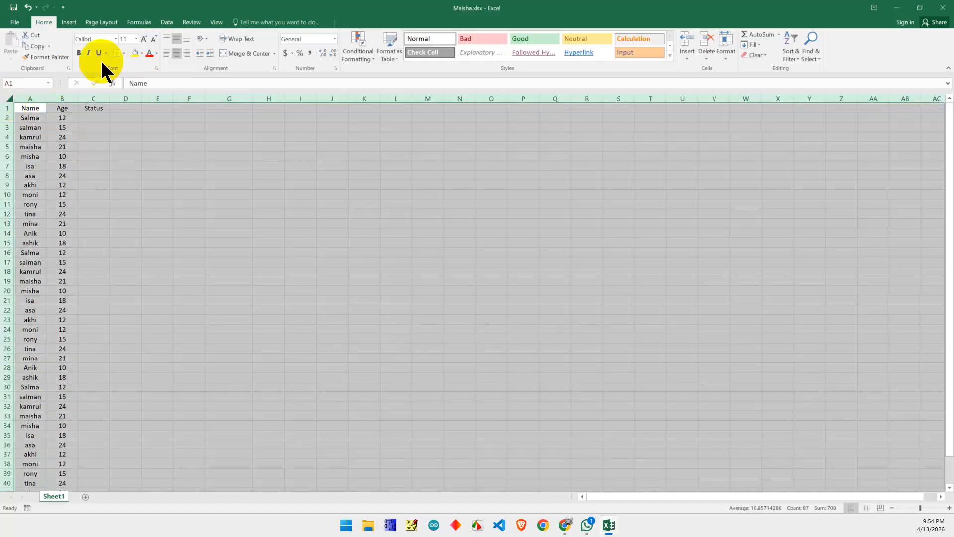
pyautogui.click(165, 53)
pyautogui.click(176, 213)
# Step: Start an IF formula in C2, the first Status cell, with the logical test B2>18
pyautogui.click(99, 119)
pyautogui.doubleClick(99, 120)
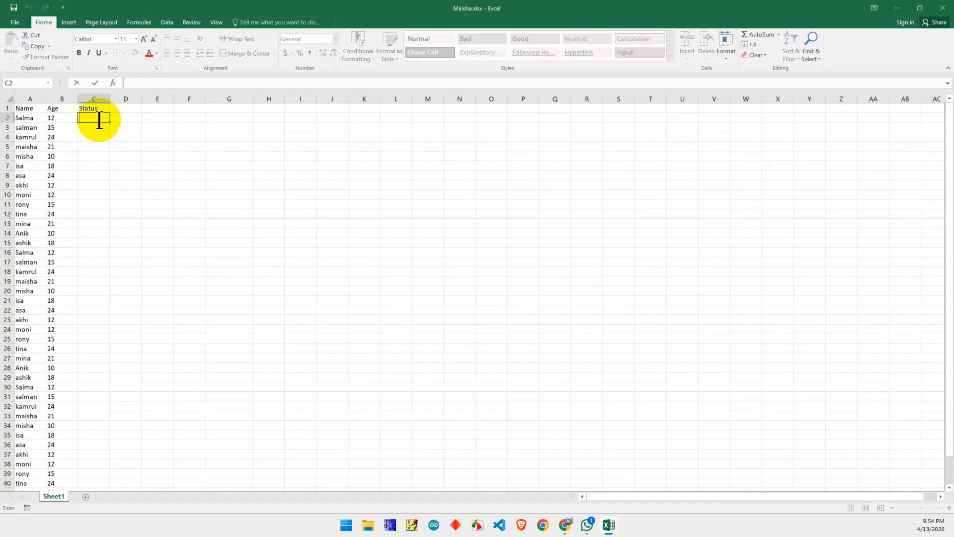
pyautogui.write('=')
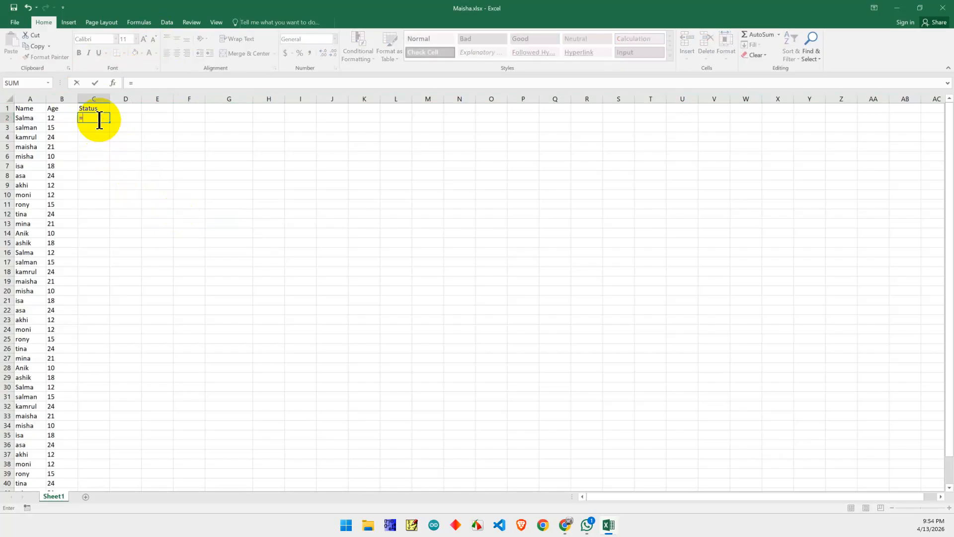
pyautogui.write('if')
pyautogui.press('Return')
pyautogui.click(99, 118)
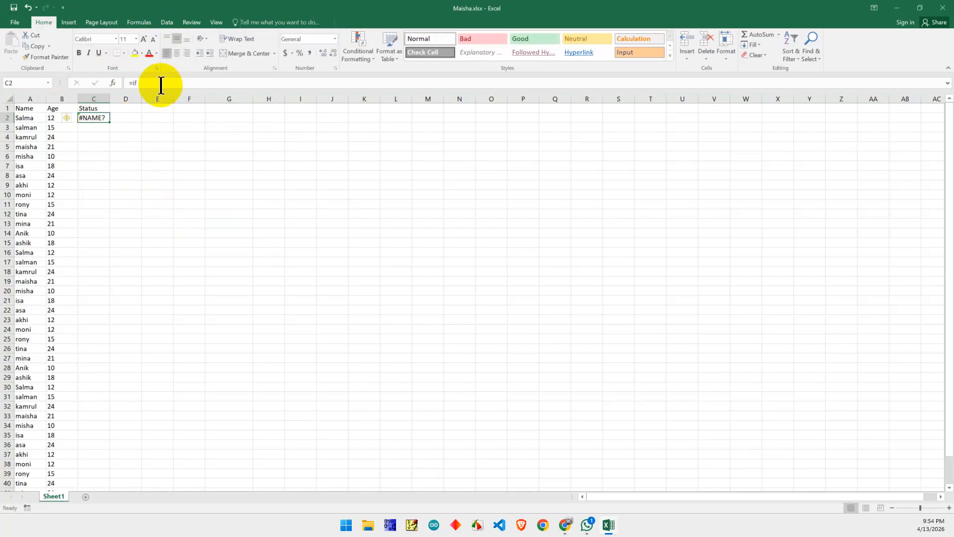
pyautogui.doubleClick(100, 119)
pyautogui.write('(')
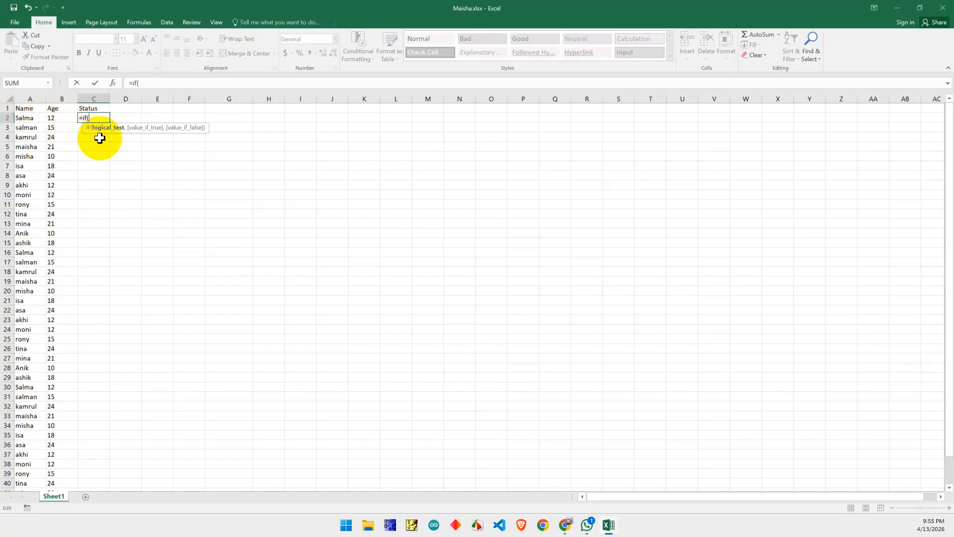
pyautogui.click(56, 118)
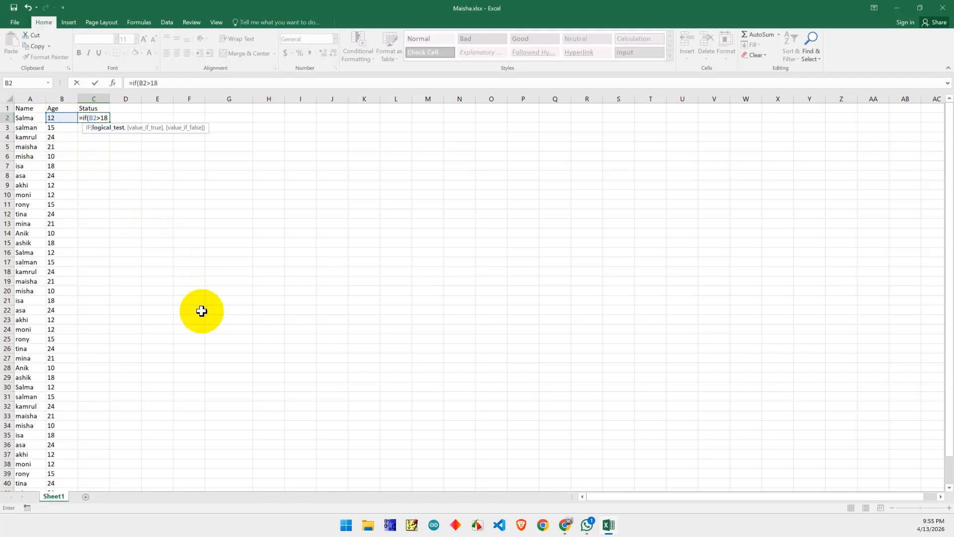
# Step: Add Matured as the true result and Child as the false result of the IF formula
pyautogui.write(',Matured,')
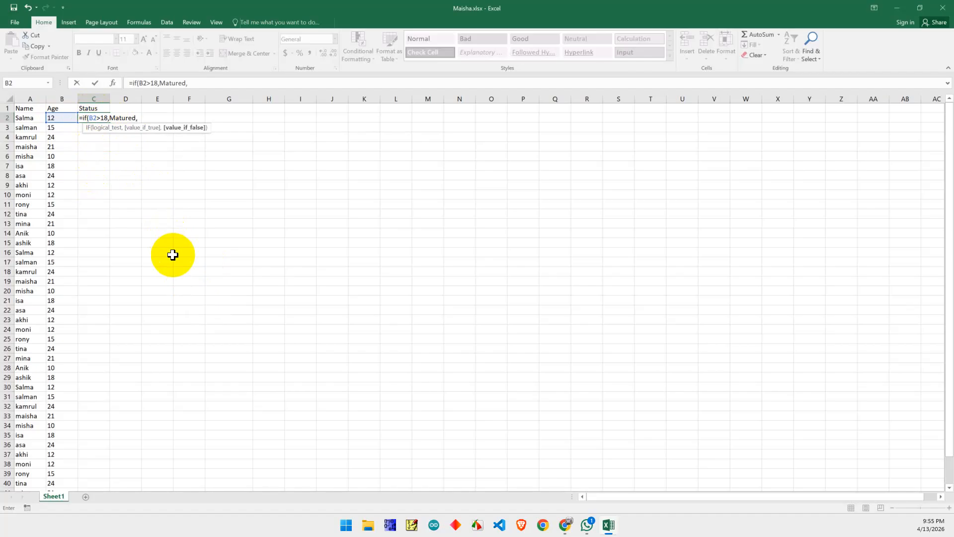
pyautogui.write('No')
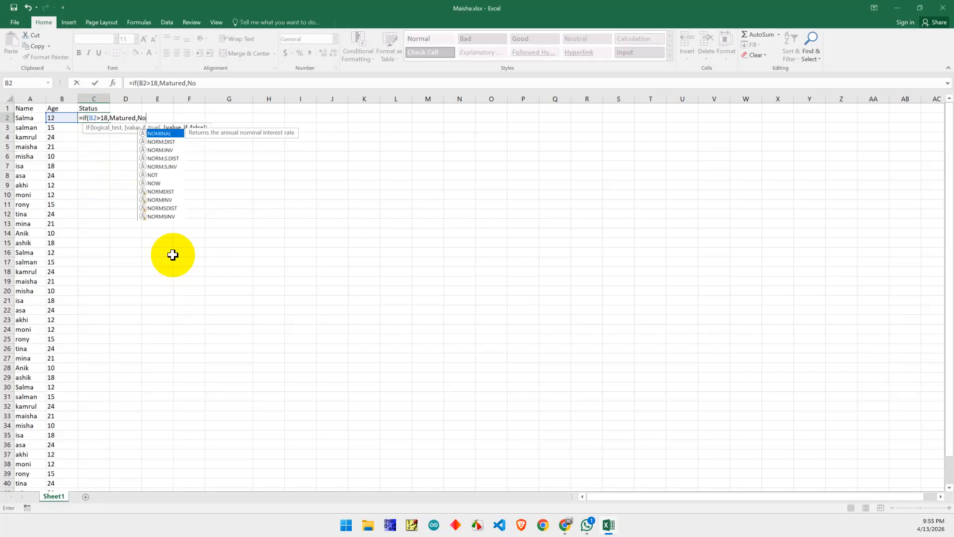
pyautogui.press('BackSpace')
pyautogui.press('BackSpace')
pyautogui.write('A')
pyautogui.press('BackSpace')
pyautogui.write('Chi')
pyautogui.press('BackSpace')
pyautogui.write('ild')
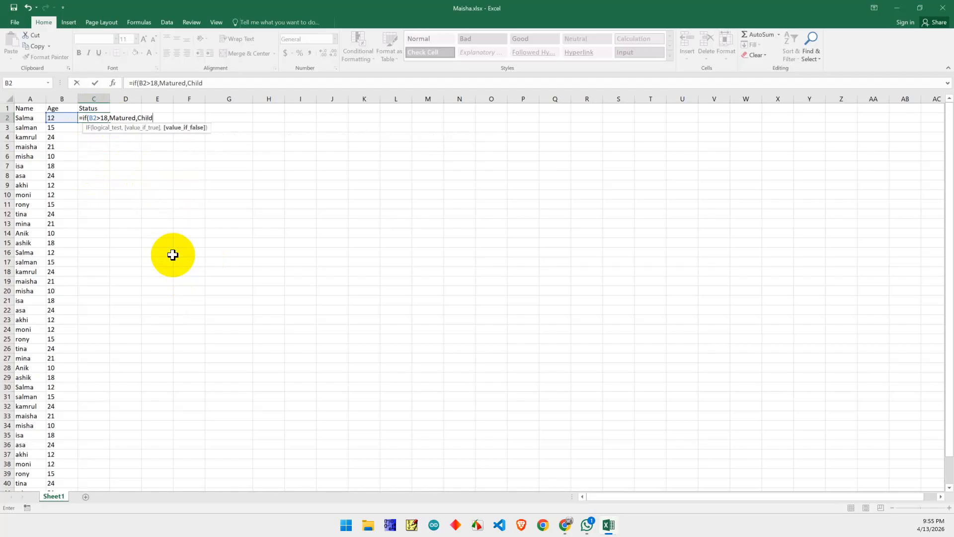
# Step: Replace the true result Matured with Adult and close the formula's parenthesis after Child
pyautogui.click(122, 119)
pyautogui.write('Adul')
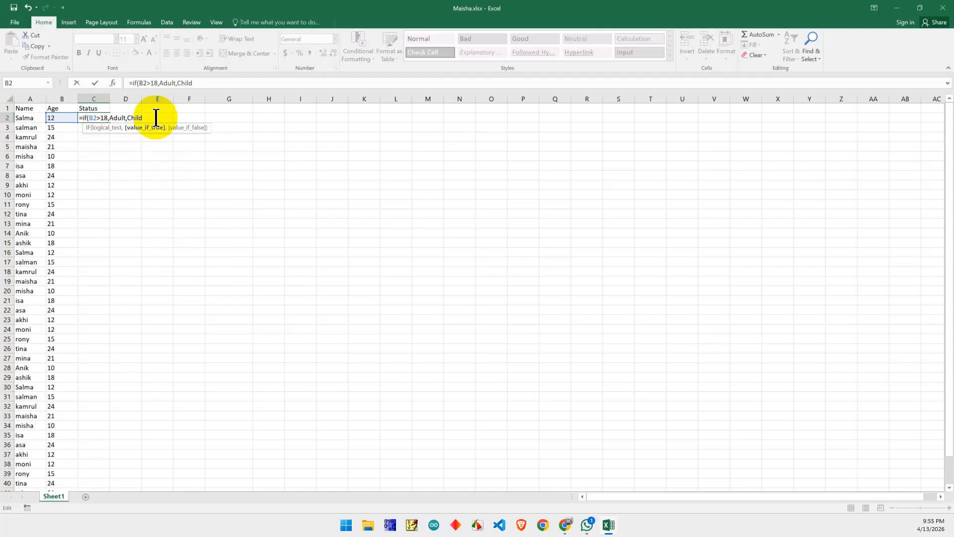
pyautogui.click(145, 118)
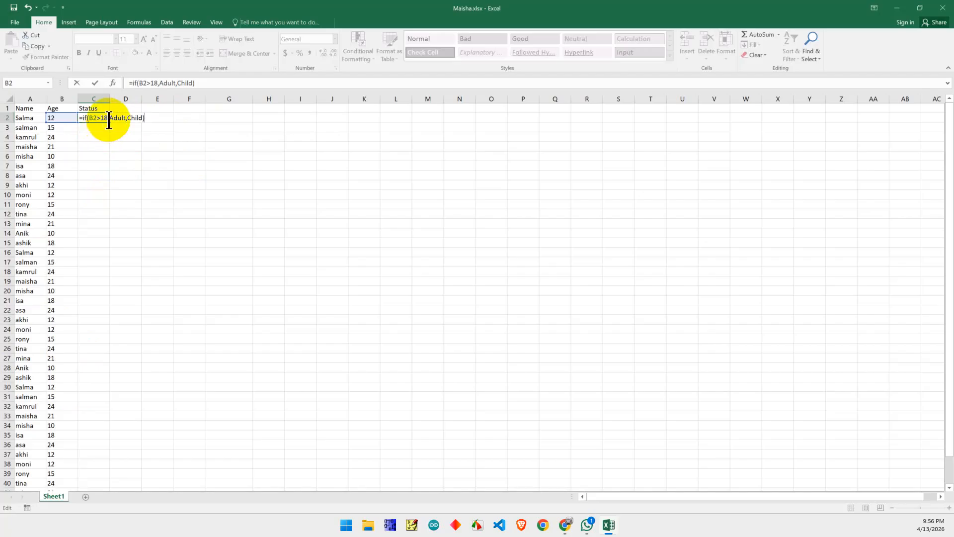
# Step: Enclose Adult and Child in double quotation marks, enter the formula =IF(B2>18,"Adult","Child") and reselect C2
pyautogui.click(110, 119)
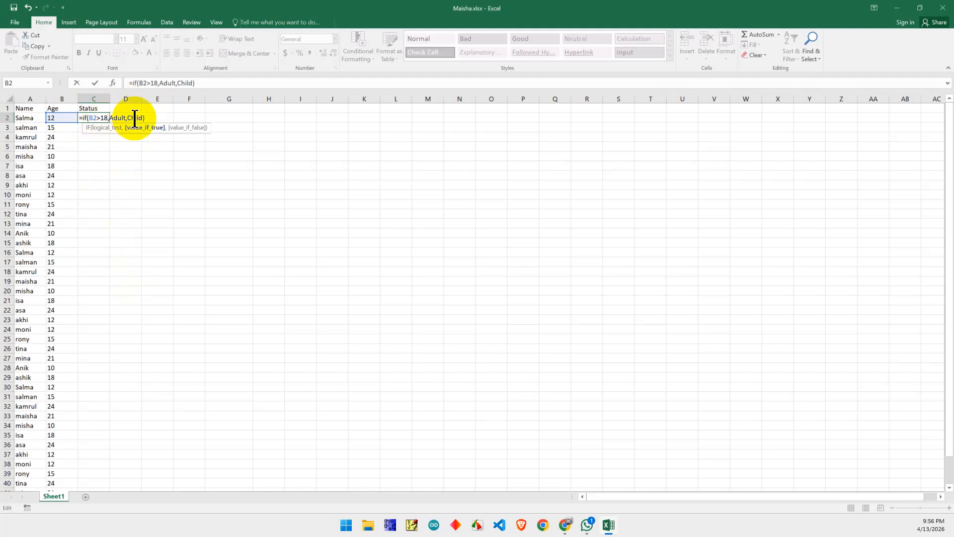
pyautogui.click(110, 118)
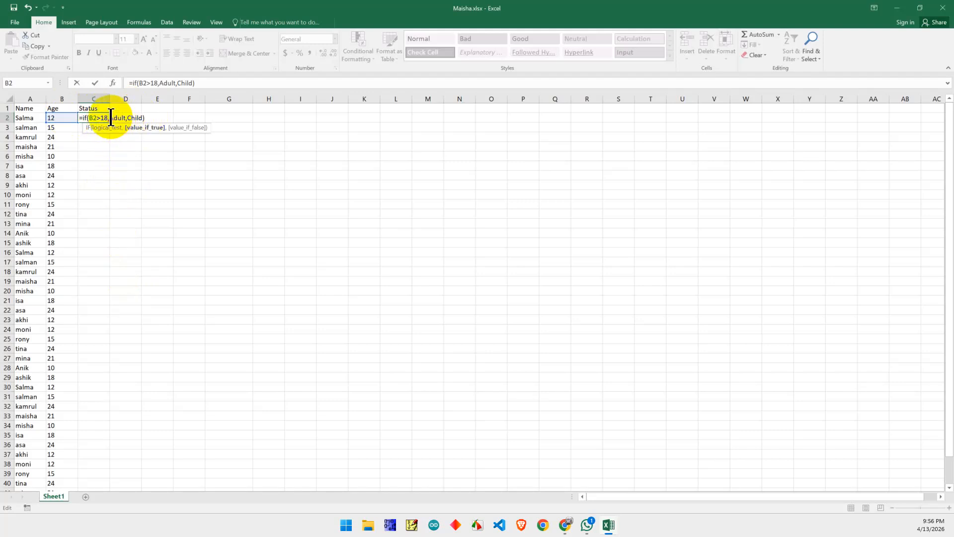
pyautogui.write('"')
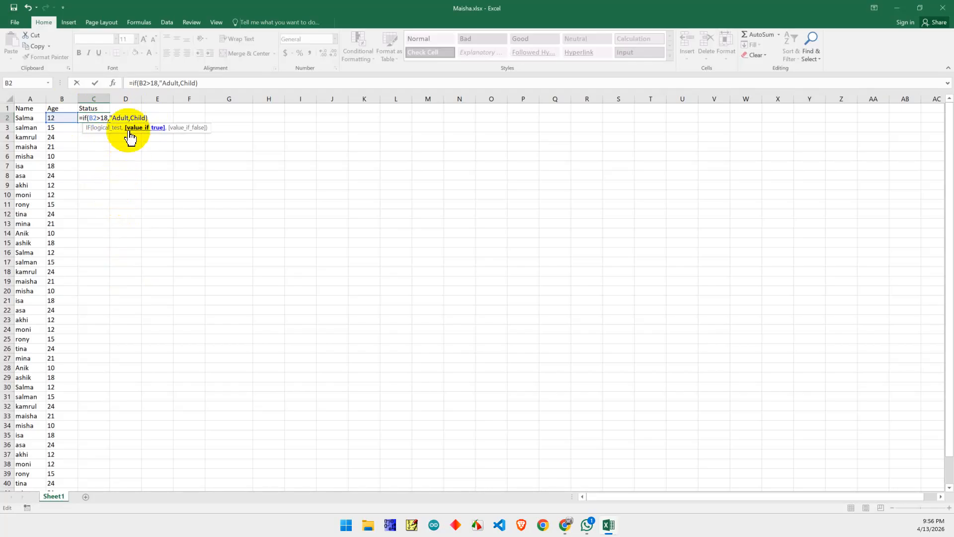
pyautogui.click(129, 117)
pyautogui.write('"')
pyautogui.click(133, 117)
pyautogui.write('"')
pyautogui.click(151, 118)
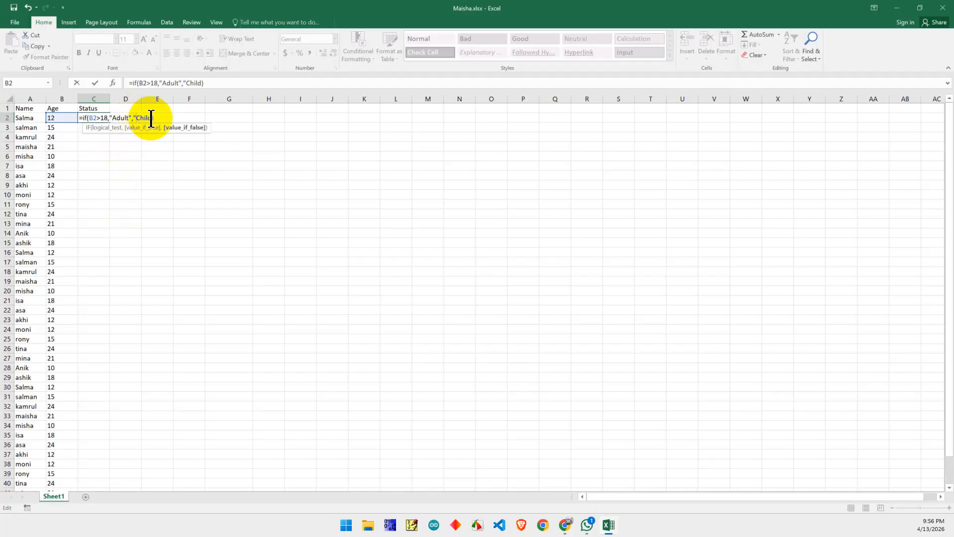
pyautogui.write('"')
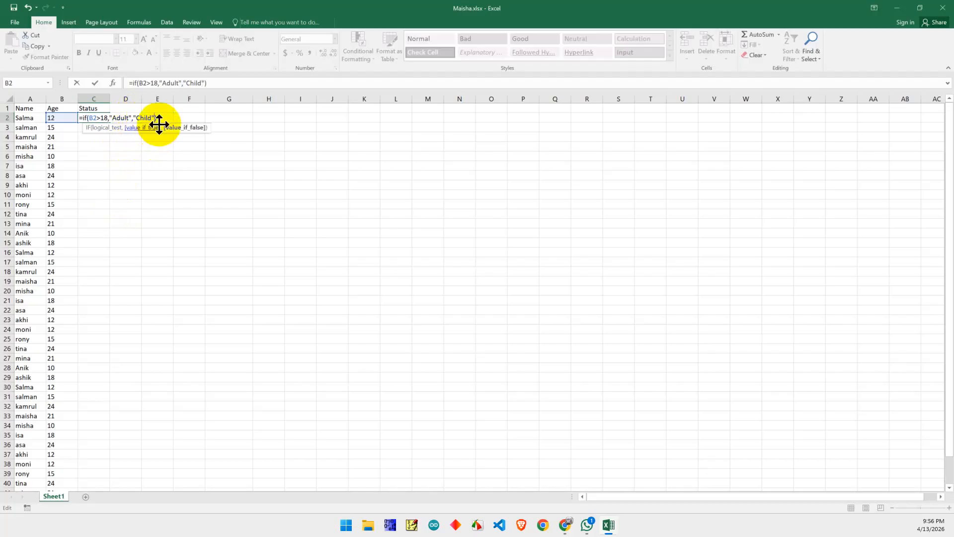
pyautogui.click(161, 117)
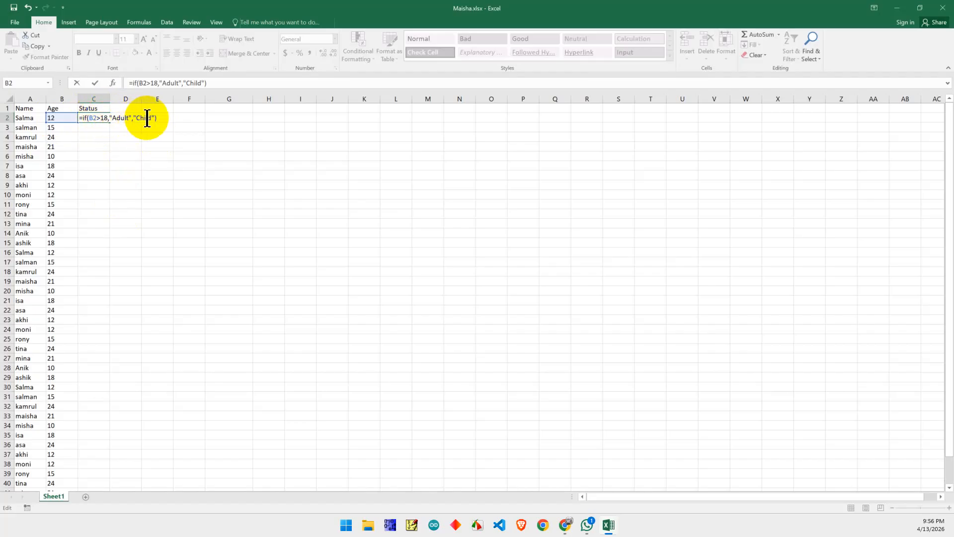
pyautogui.press('Return')
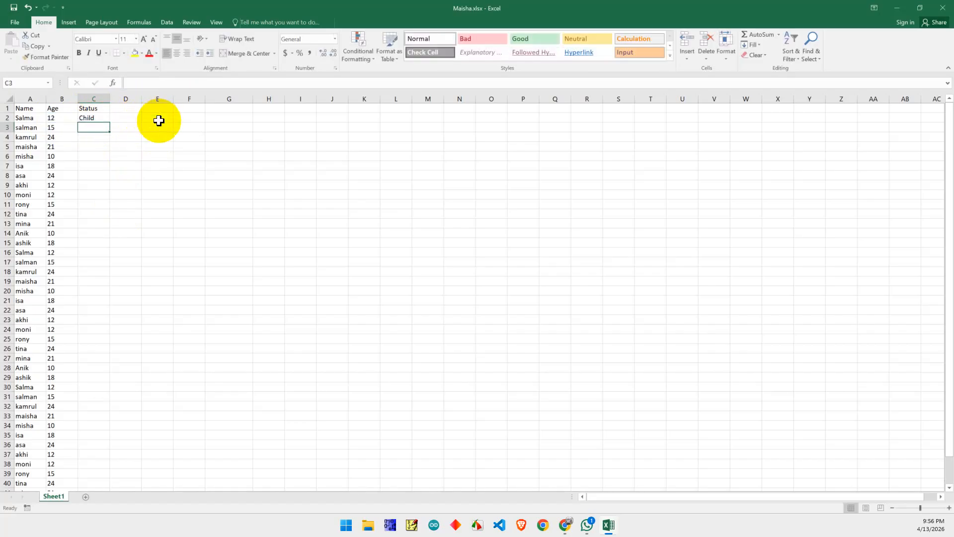
pyautogui.click(95, 117)
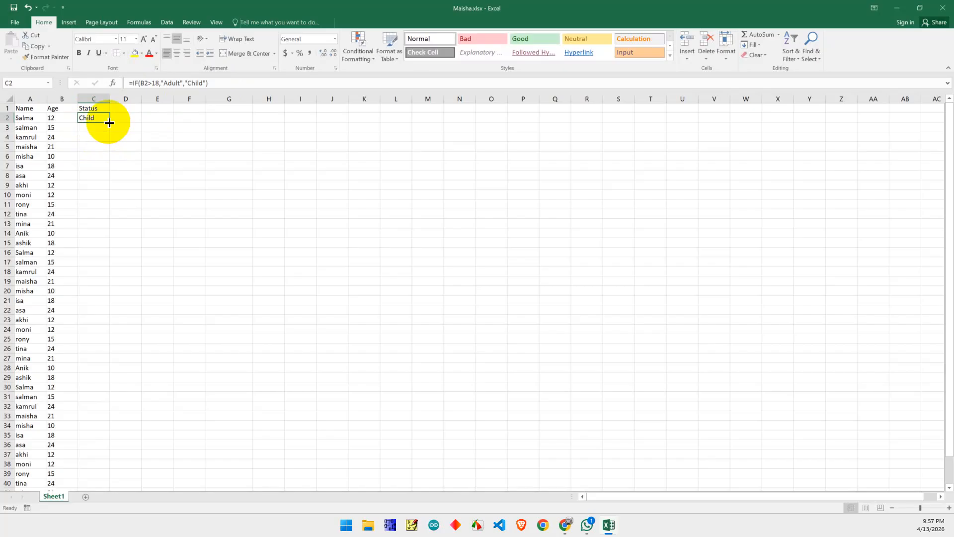
# Step: Fill the IF formula from C2 down the Status column to the last person in row 43
pyautogui.doubleClick(109, 122)
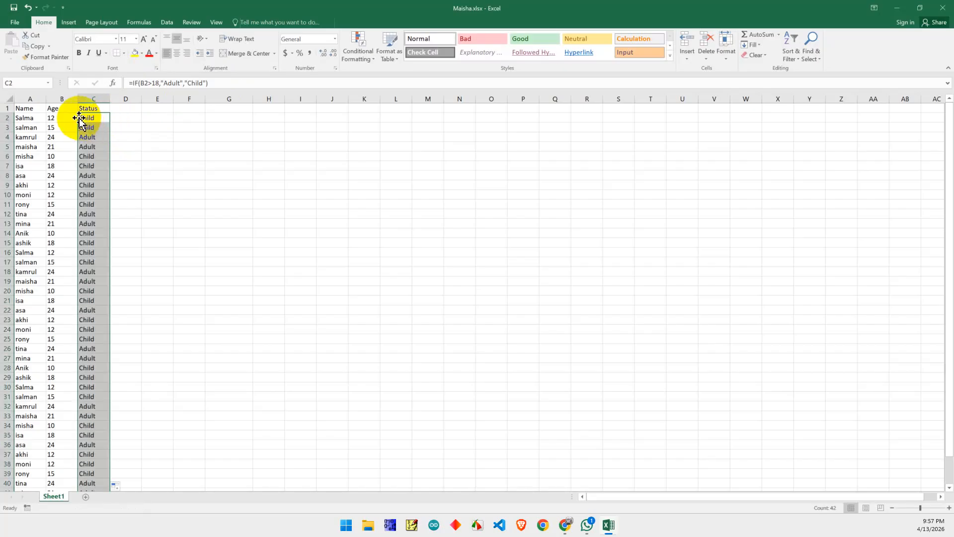
pyautogui.scroll(-5, 72, 275)
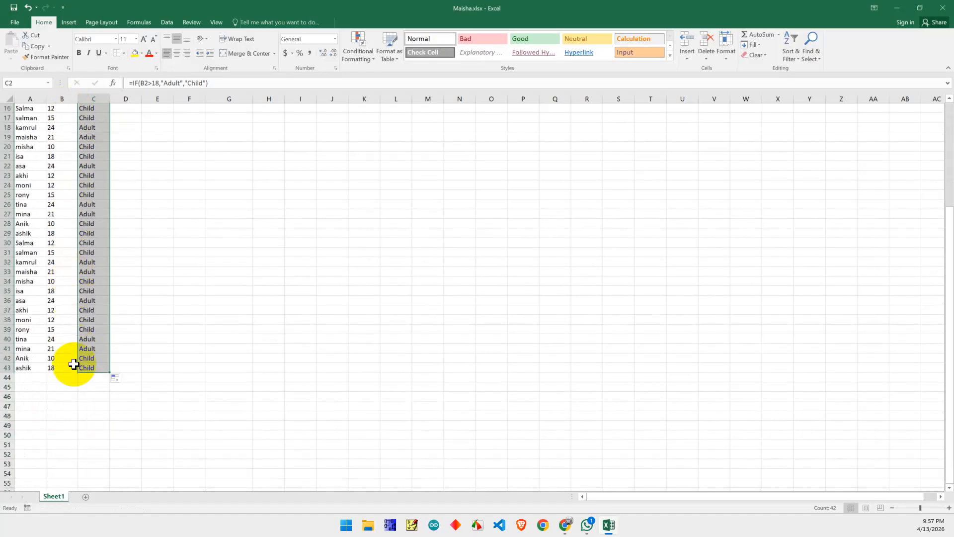
pyautogui.scroll(5, 74, 351)
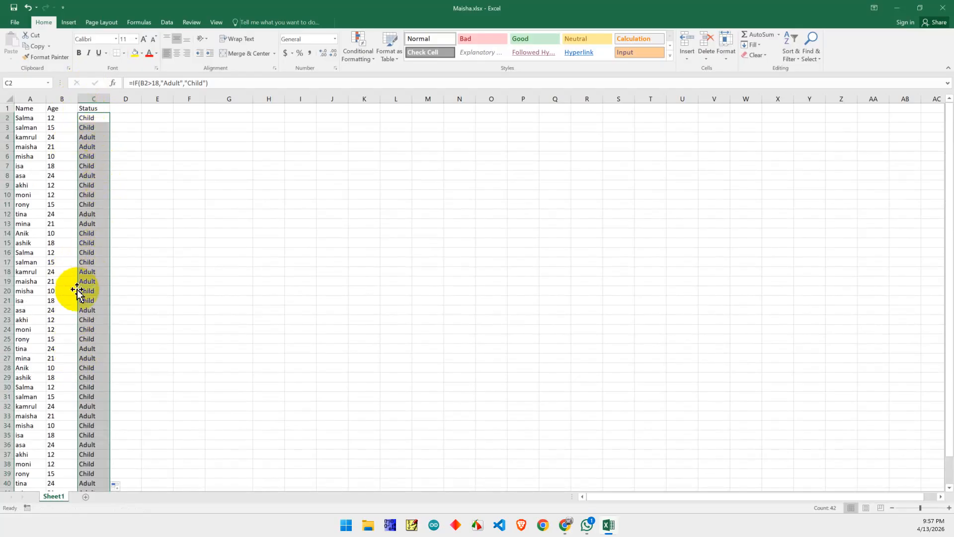
pyautogui.click(213, 320)
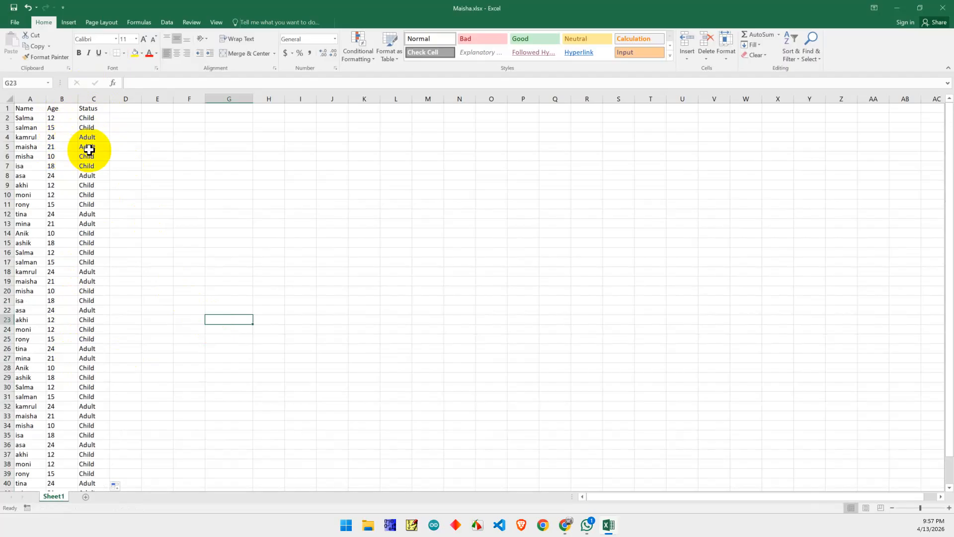
# Step: Compare the Age values with the Adult and Child labels throughout the whole list
pyautogui.scroll(-5, 90, 287)
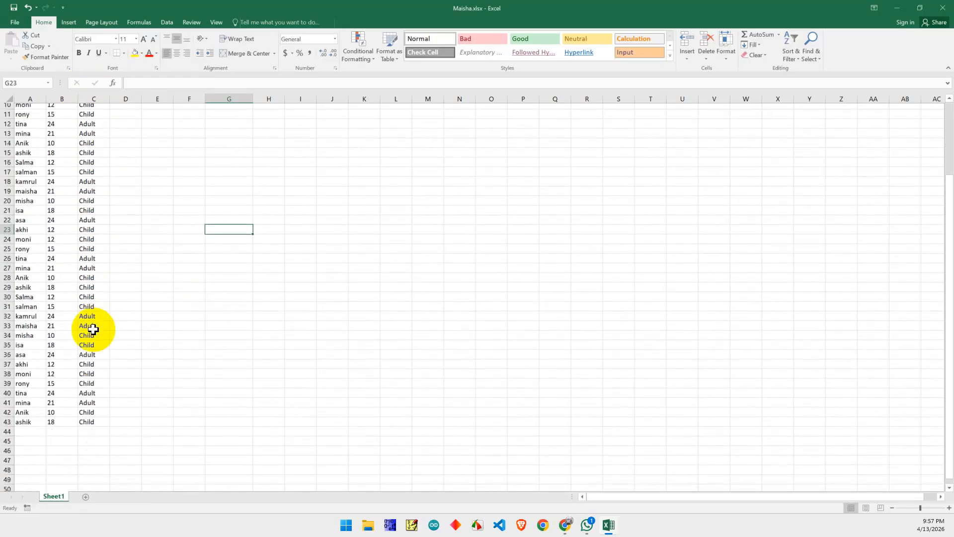
pyautogui.click(226, 357)
pyautogui.scroll(-7, 37, 397)
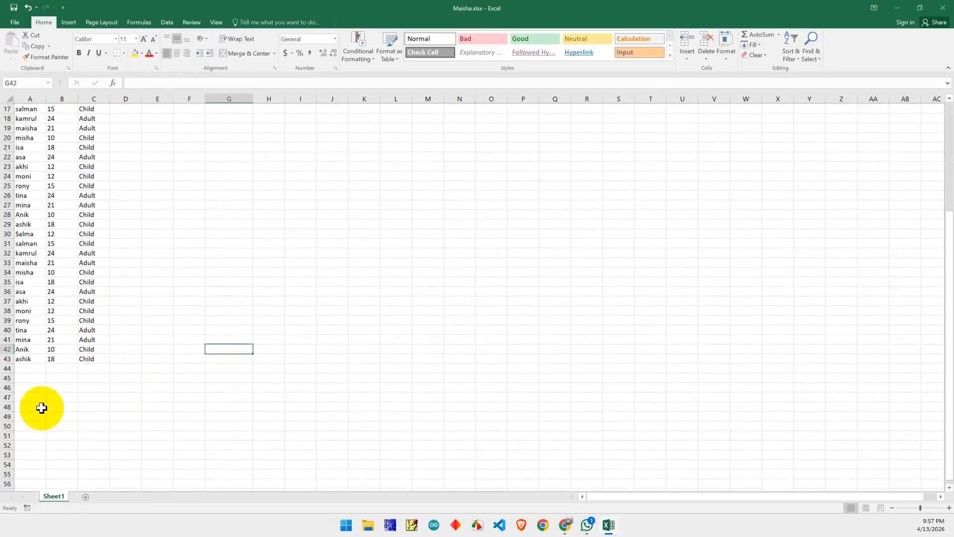
pyautogui.scroll(-15, 34, 393)
pyautogui.scroll(20, 34, 383)
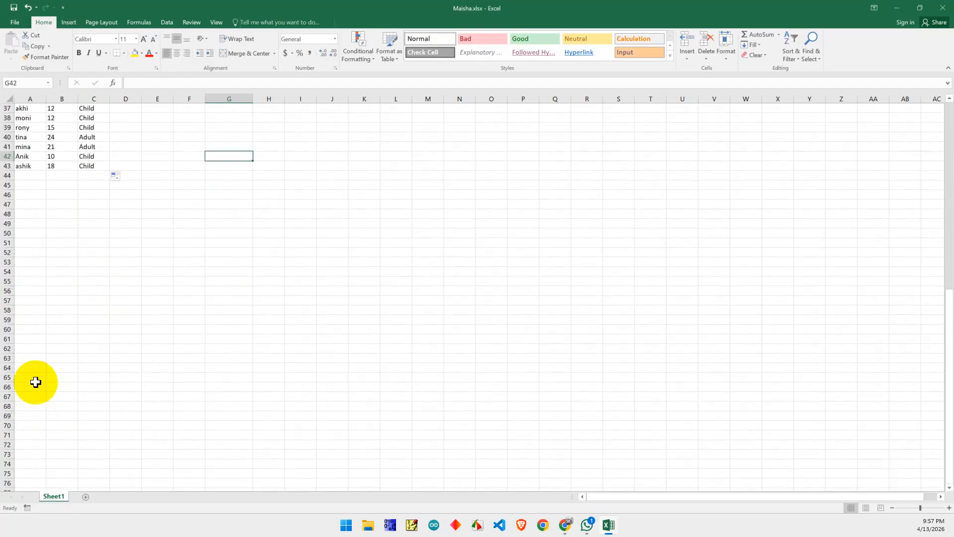
pyautogui.scroll(4, 6, 335)
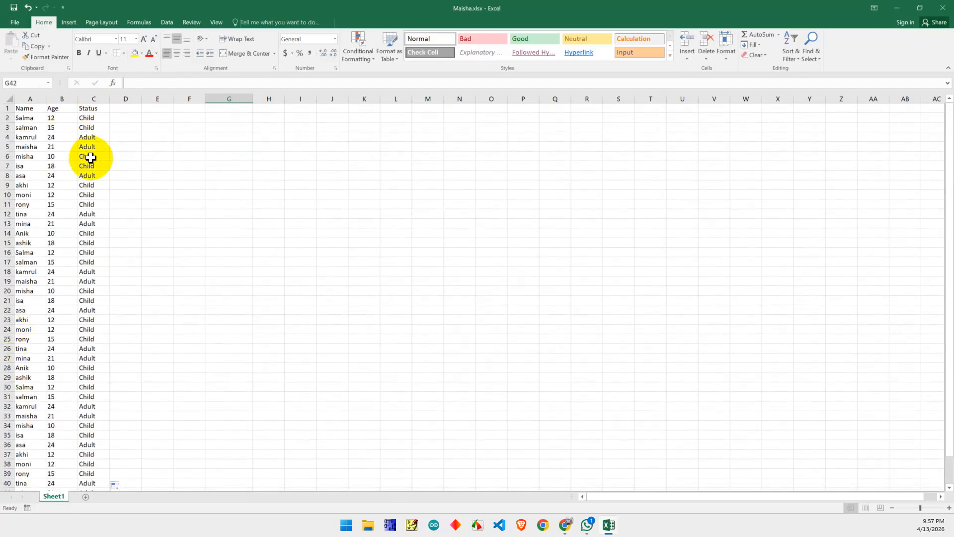
pyautogui.scroll(-6, 74, 368)
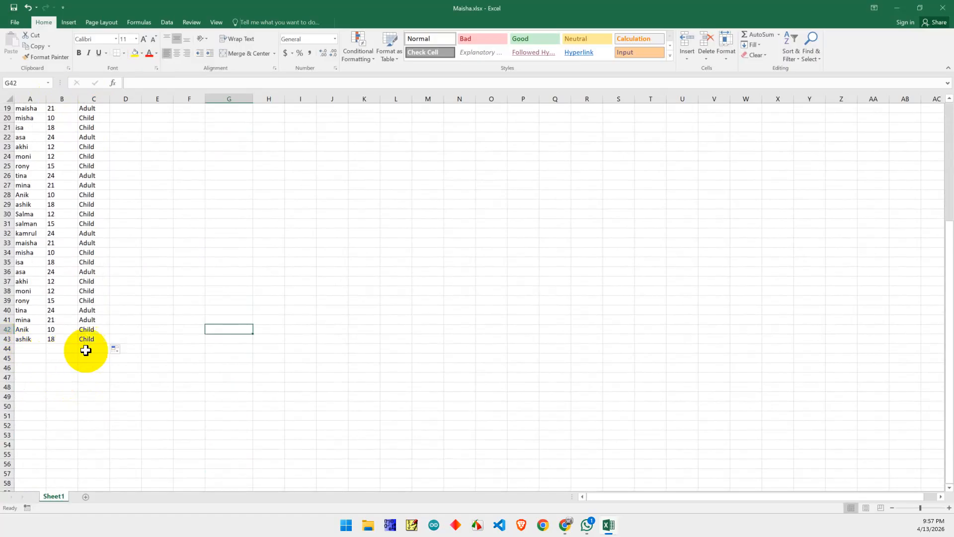
pyautogui.scroll(6, 215, 234)
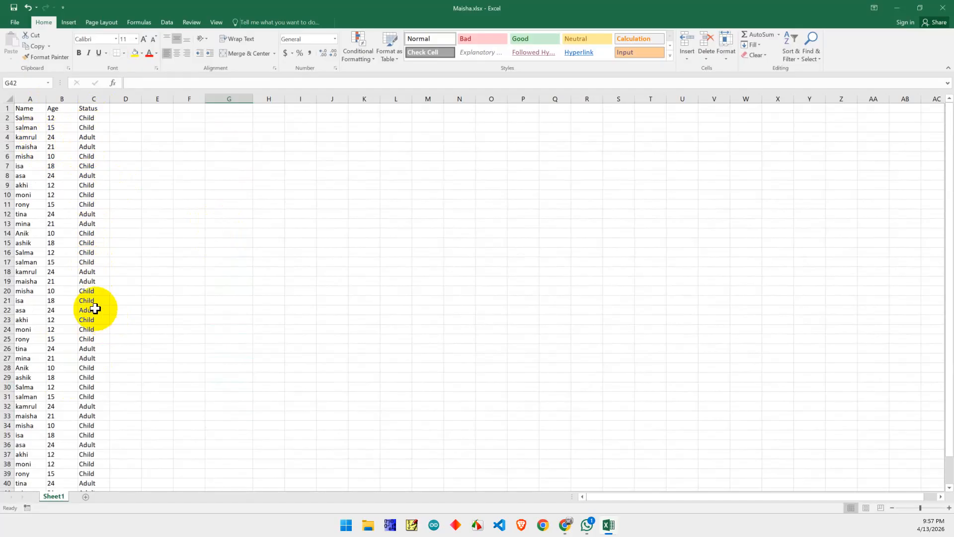
pyautogui.scroll(-6, 92, 303)
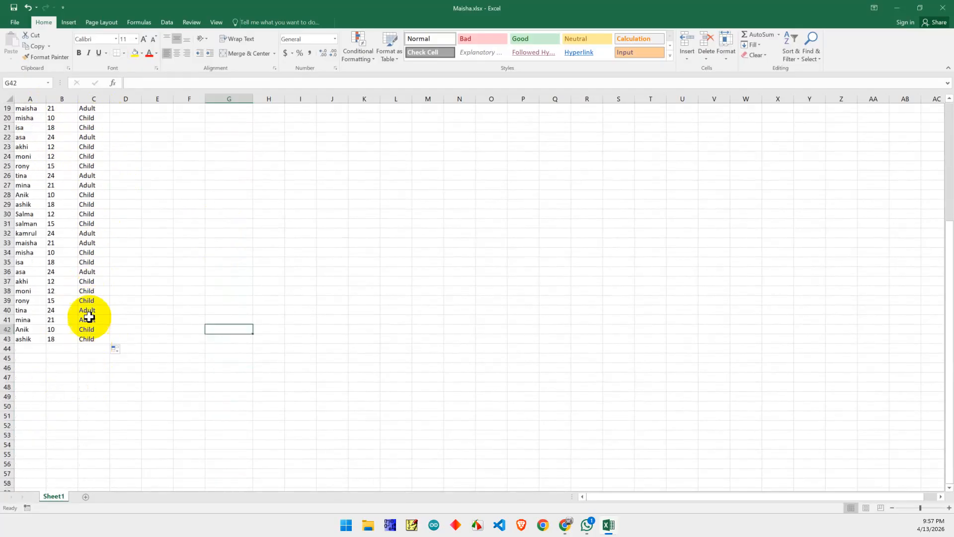
pyautogui.scroll(6, 88, 317)
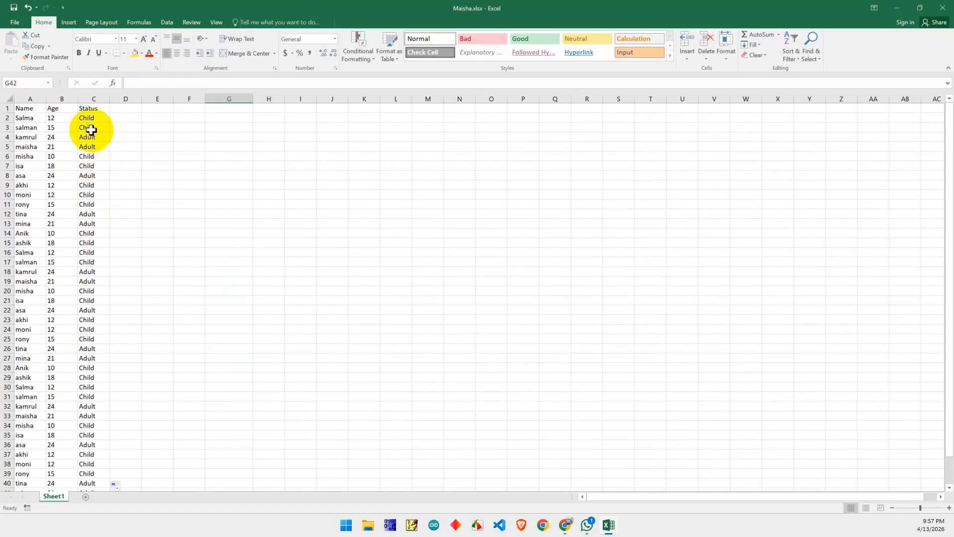
# Step: Examine the IF formula in C2 and the age of 18 in B15 against its Status label
pyautogui.click(93, 117)
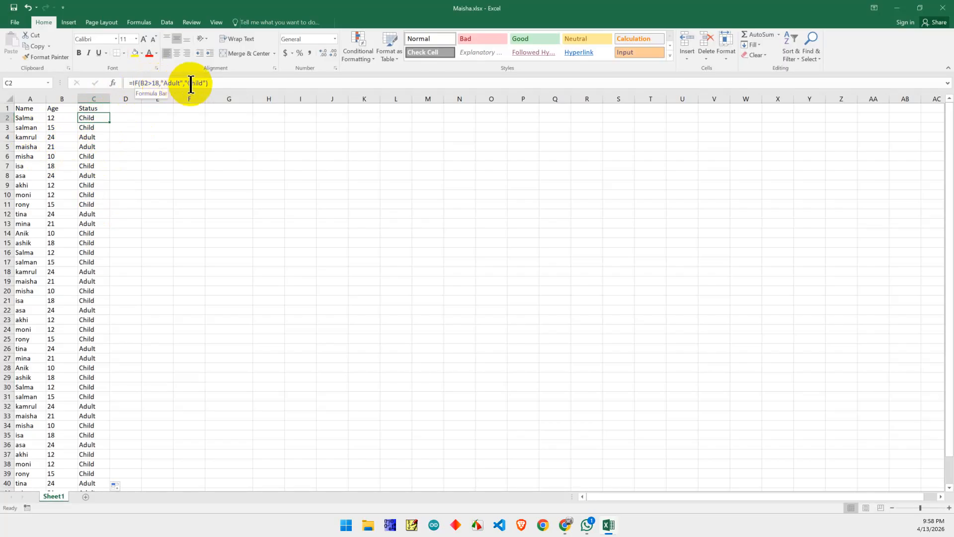
pyautogui.click(213, 85)
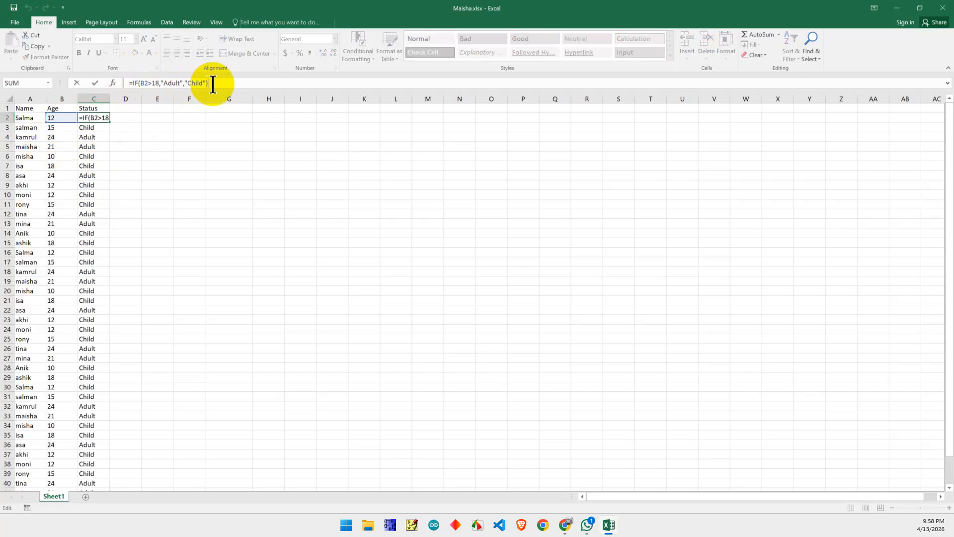
pyautogui.press('Return')
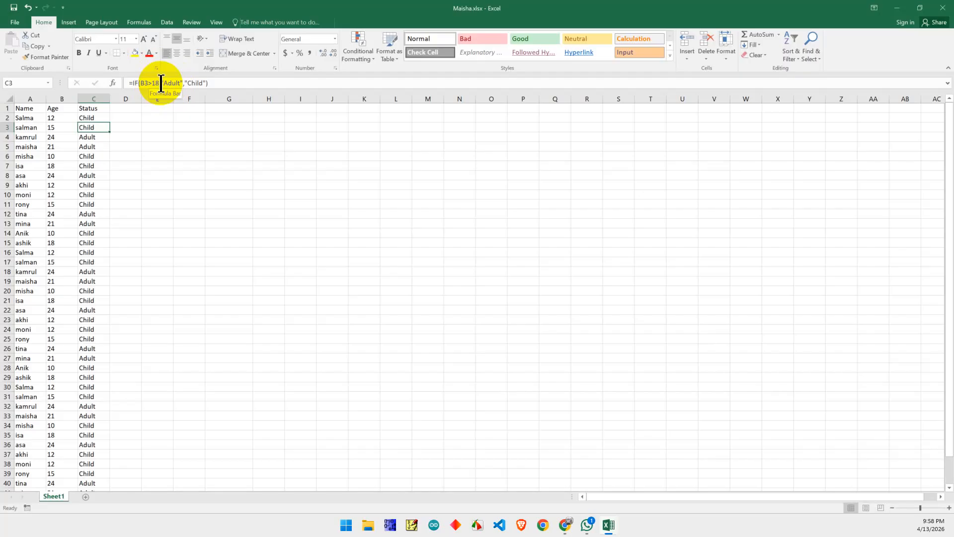
pyautogui.click(52, 243)
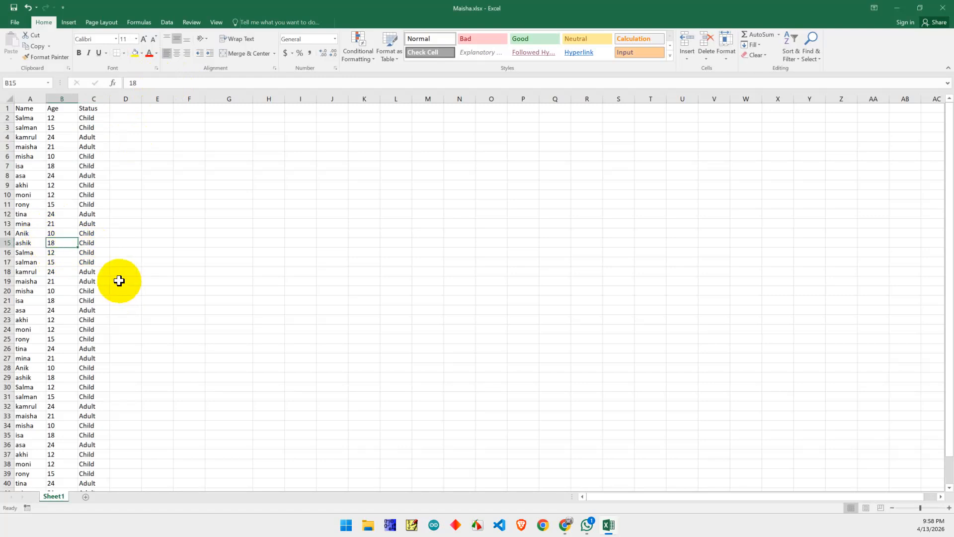
# Step: Change the logical test in C2 to B2>=18, enter the revised IF formula and reselect the cell
pyautogui.click(88, 118)
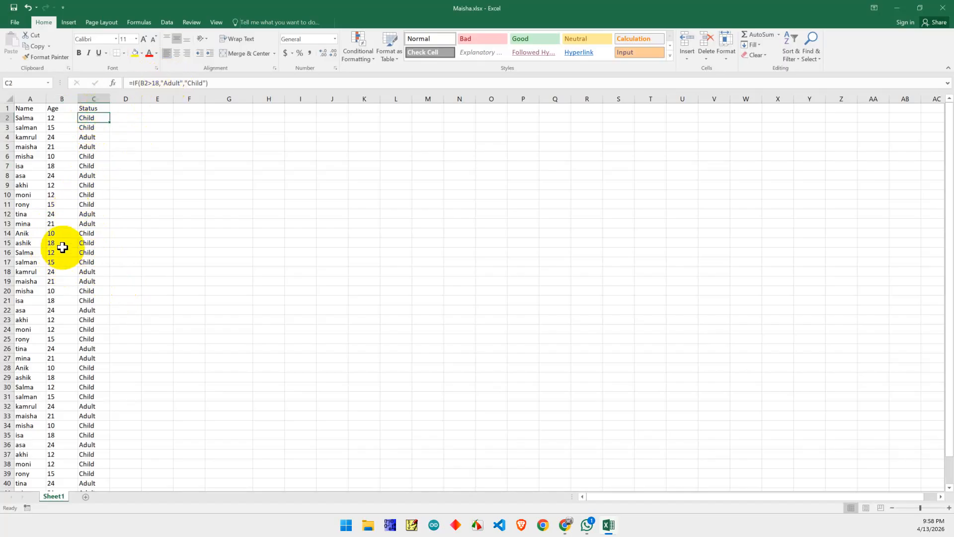
pyautogui.click(158, 83)
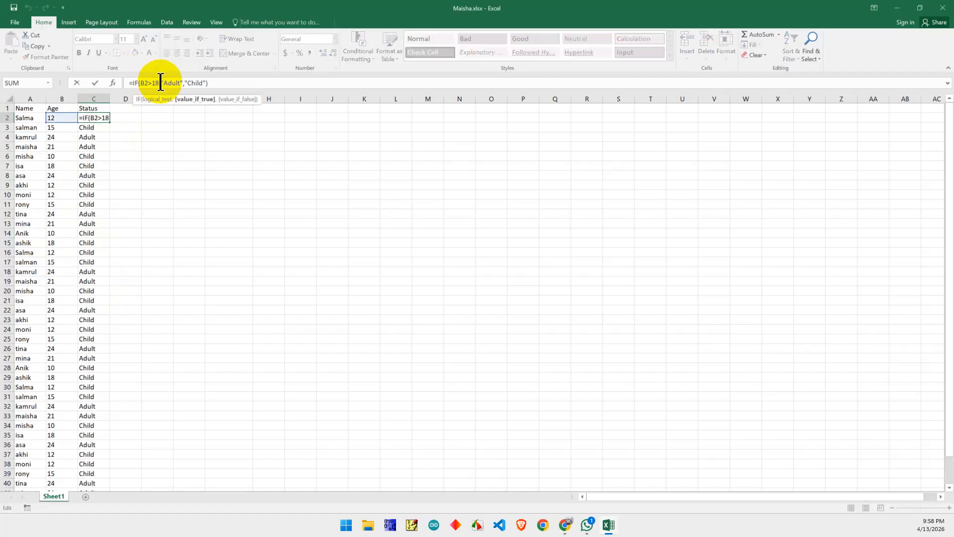
pyautogui.press('Left')
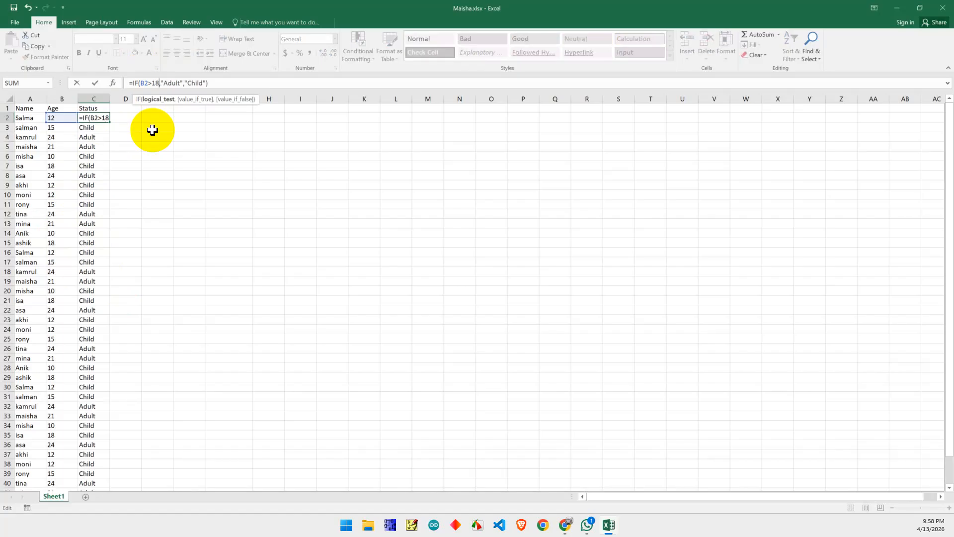
pyautogui.click(152, 83)
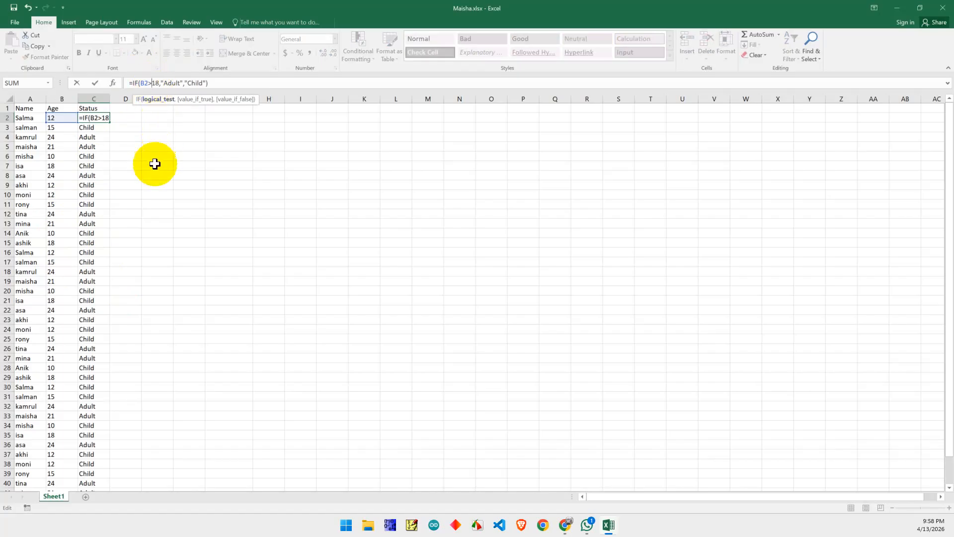
pyautogui.write('=')
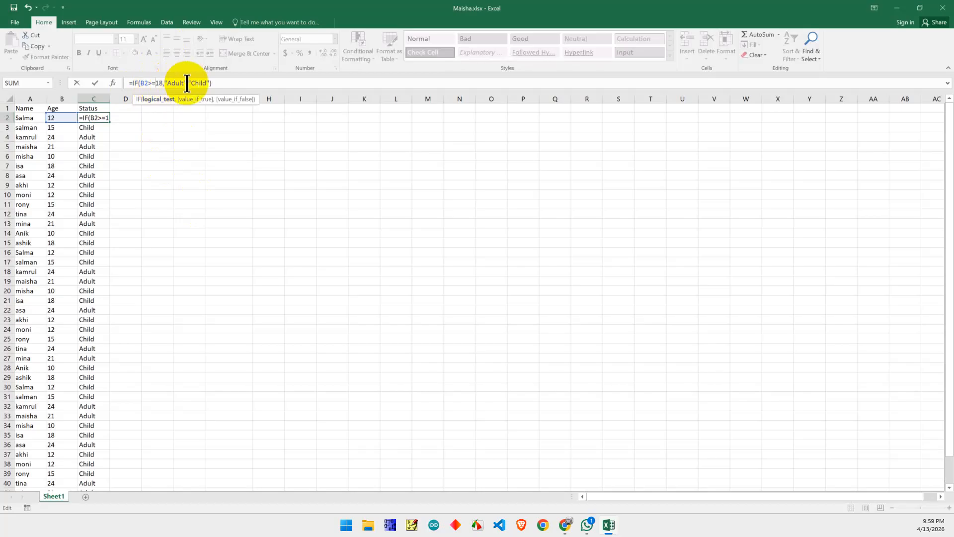
pyautogui.click(220, 84)
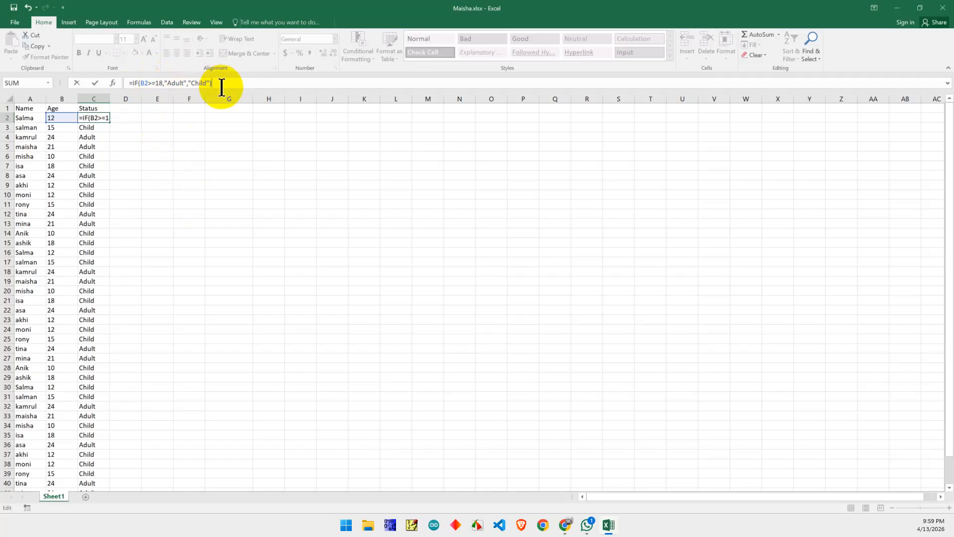
pyautogui.press('Return')
pyautogui.click(100, 119)
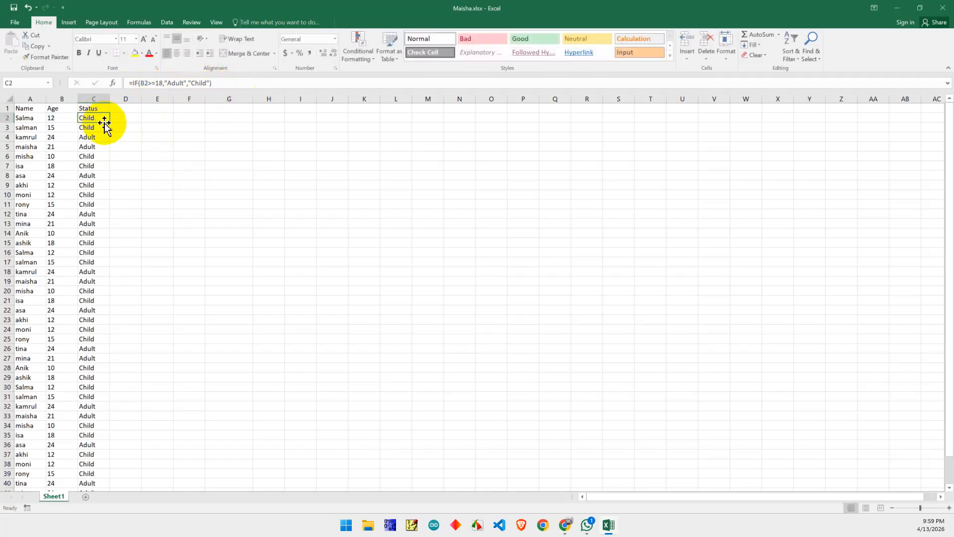
# Step: Fill the revised formula from C2 down the Status column and check the result for the 18-year-old in row 7
pyautogui.doubleClick(109, 122)
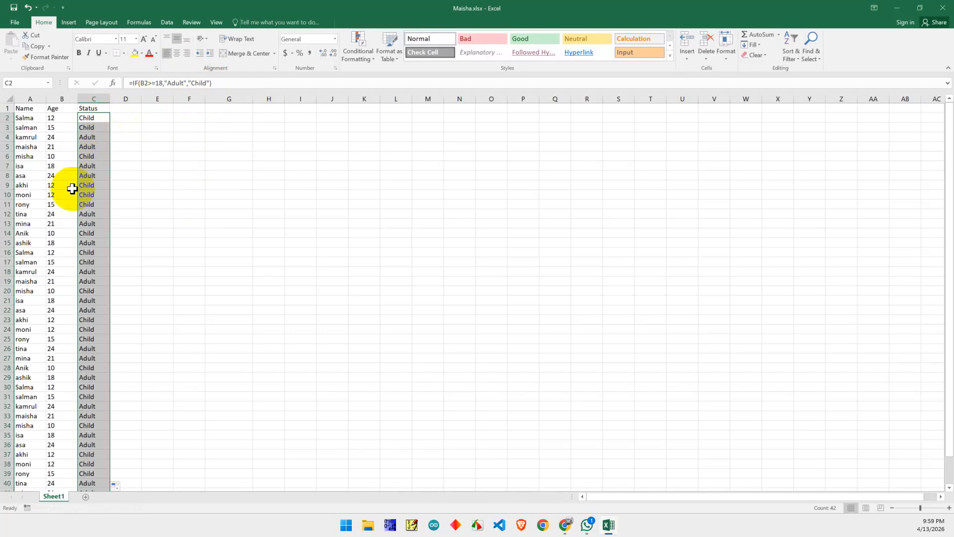
pyautogui.click(60, 166)
pyautogui.click(88, 166)
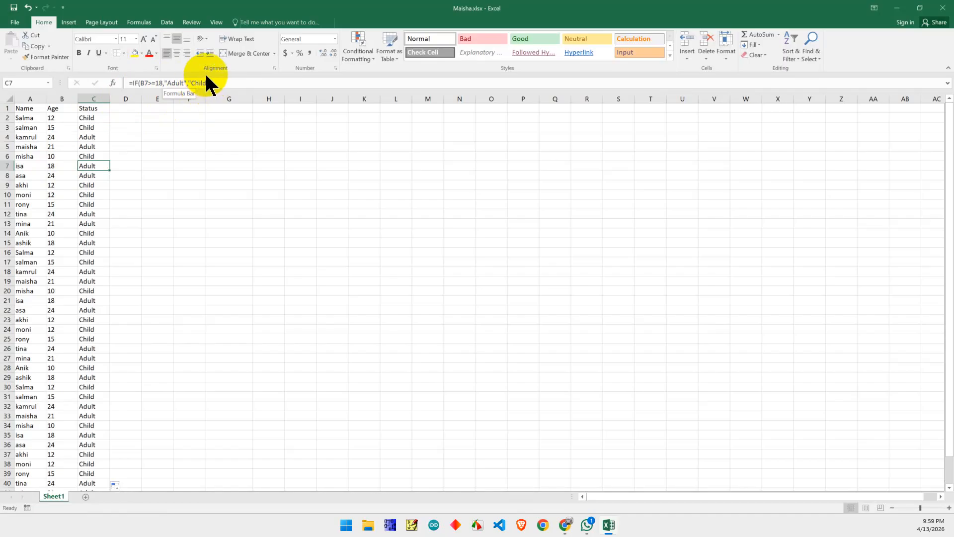
pyautogui.click(258, 249)
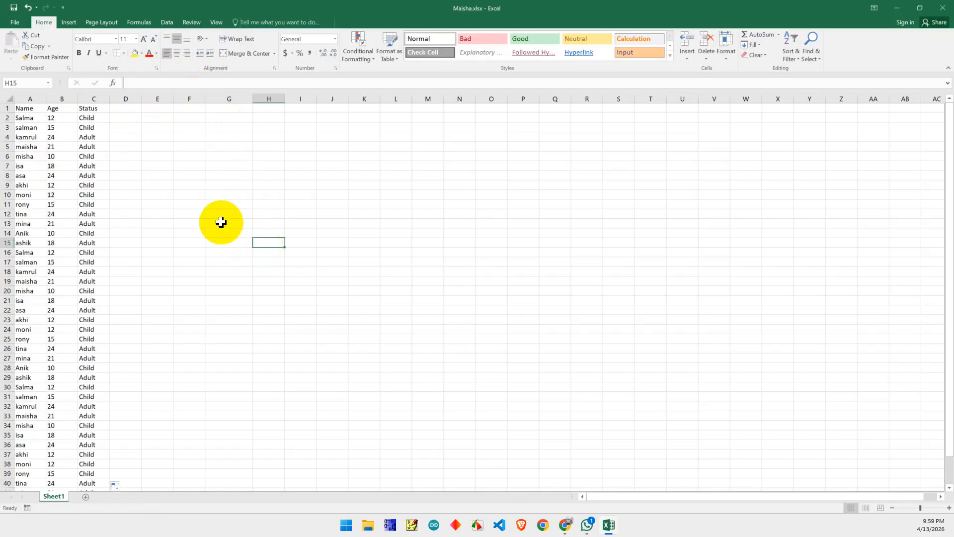
# Step: Enter the subject headings Bangla, English and Math in cells F2 to H2
pyautogui.click(186, 117)
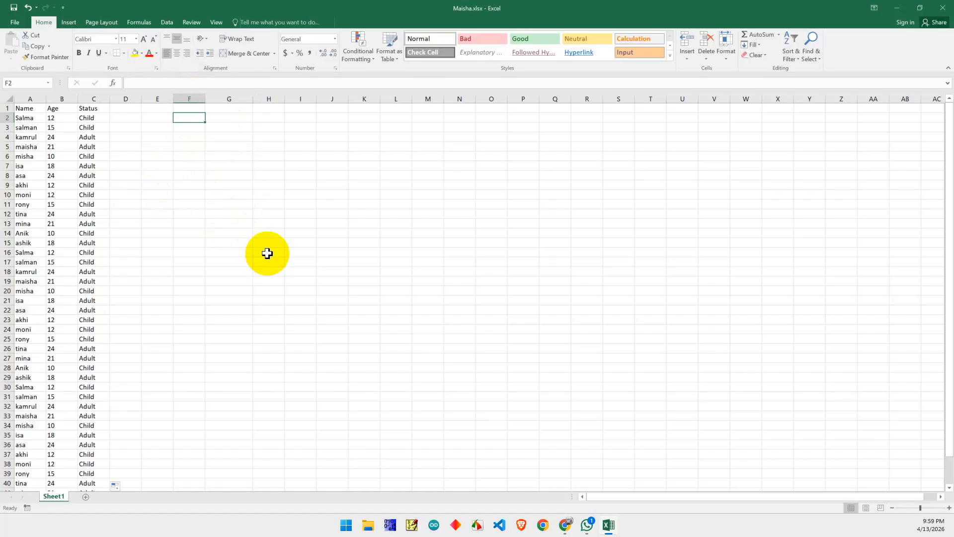
pyautogui.write('Bangla')
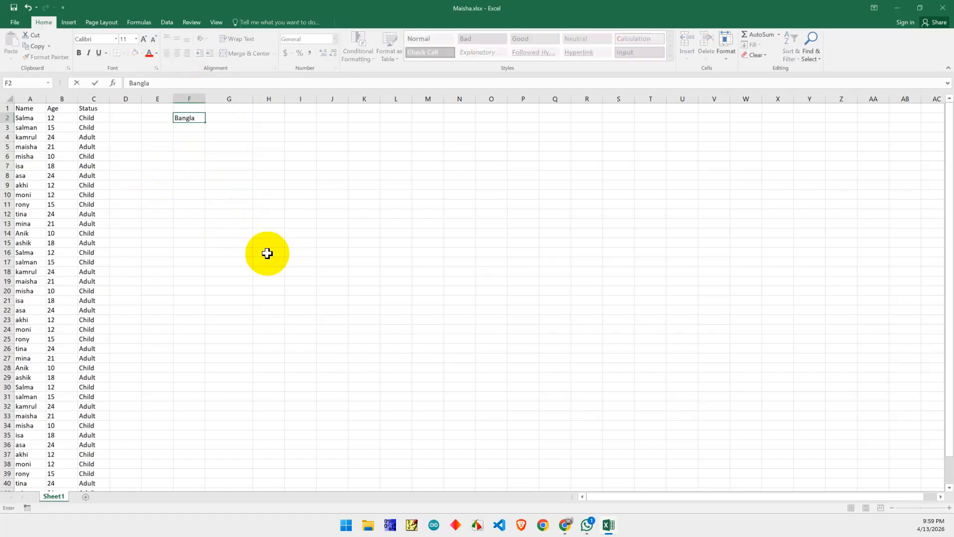
pyautogui.press('Tab')
pyautogui.write('English')
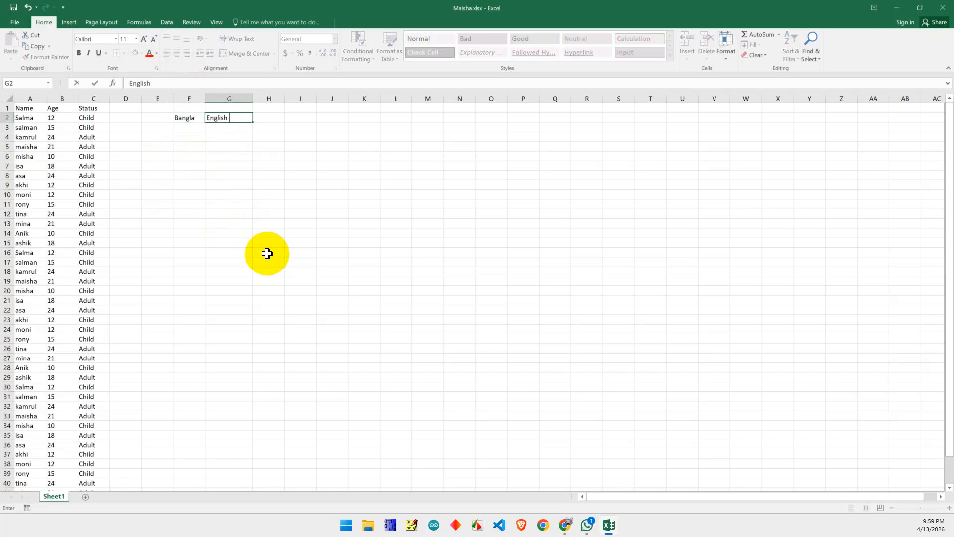
pyautogui.press('Tab')
pyautogui.write('Ma')
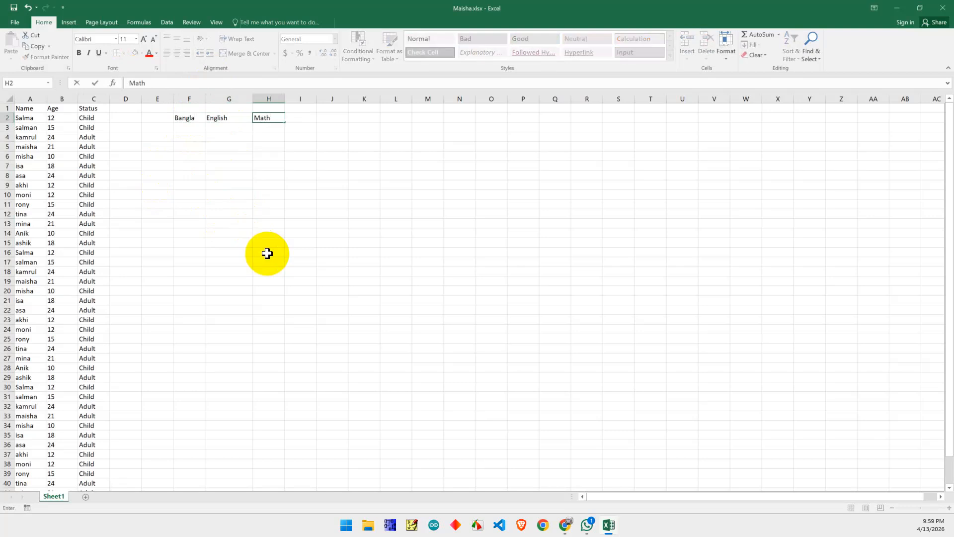
pyautogui.write('th')
pyautogui.press('Tab')
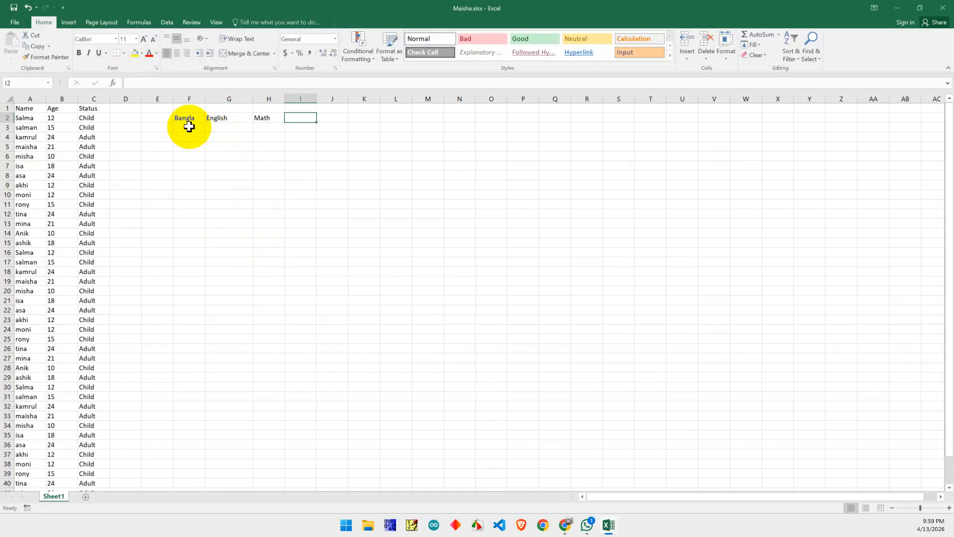
pyautogui.click(158, 130)
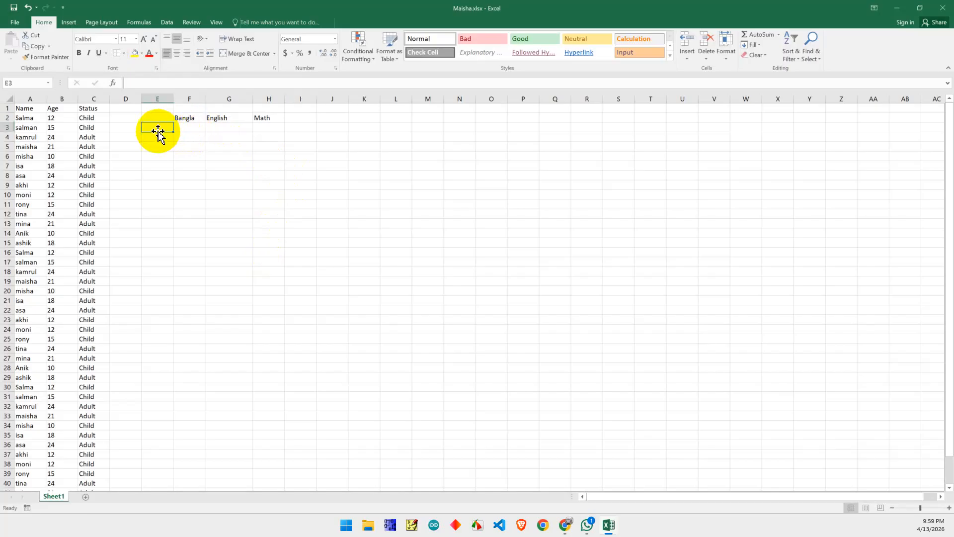
pyautogui.write('Rahim')
pyautogui.press('Return')
pyautogui.write('kar')
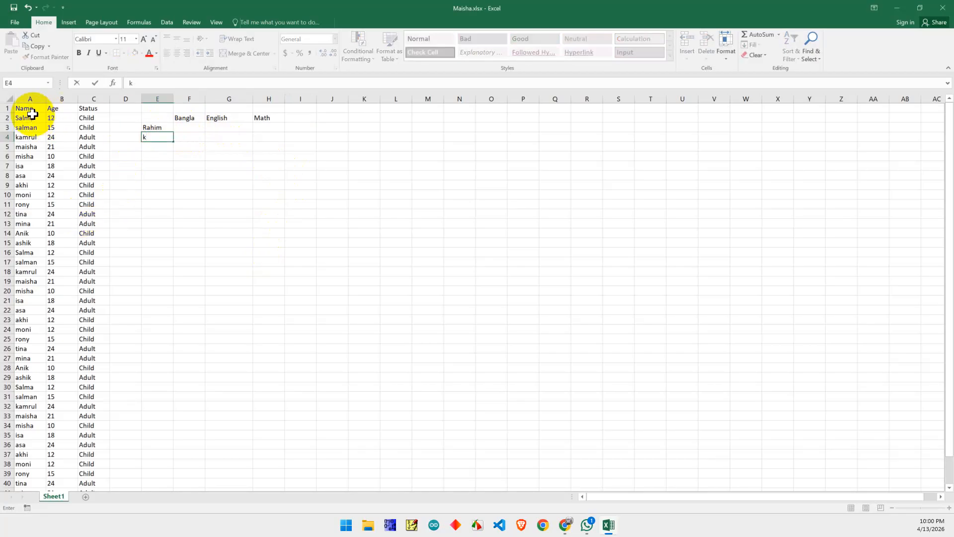
# Step: Copy the names in A2:A21 and paste them into column E from E3 down, replacing the entries there
pyautogui.moveTo(26, 117); pyautogui.dragTo(21, 299)
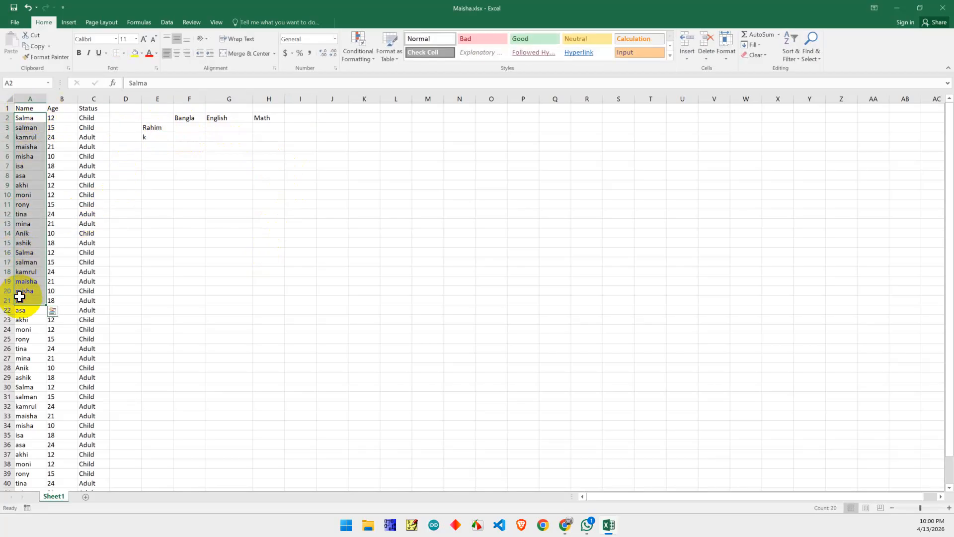
pyautogui.hotkey('ctrl', 'c')
pyautogui.moveTo(149, 130); pyautogui.dragTo(155, 281)
pyautogui.hotkey('ctrl', 'v')
pyautogui.click(265, 271)
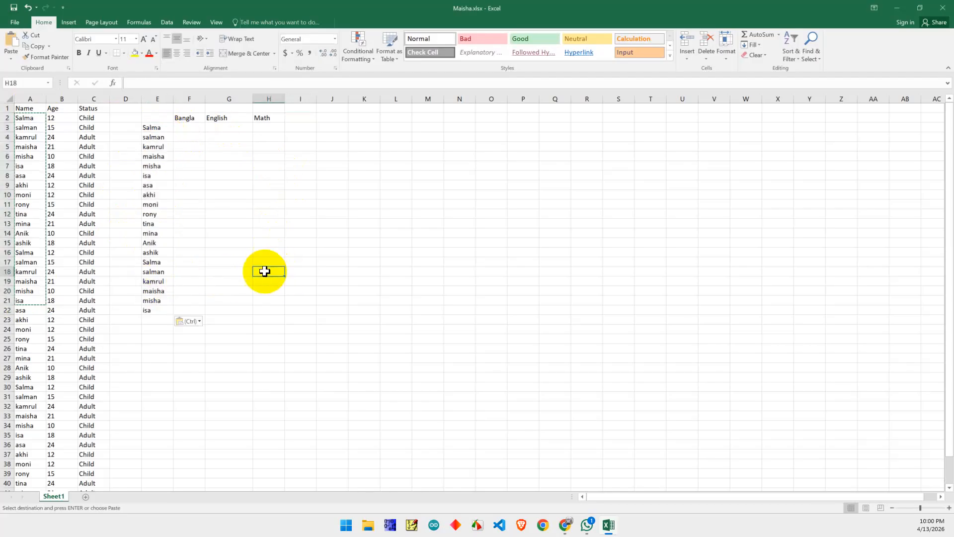
# Step: Enter the Bangla marks 45, 55, 28, 69, 88, 22, 45, 95, 63, 9, 66 and 89 in cells F3 to F14
pyautogui.click(156, 311)
pyautogui.click(189, 127)
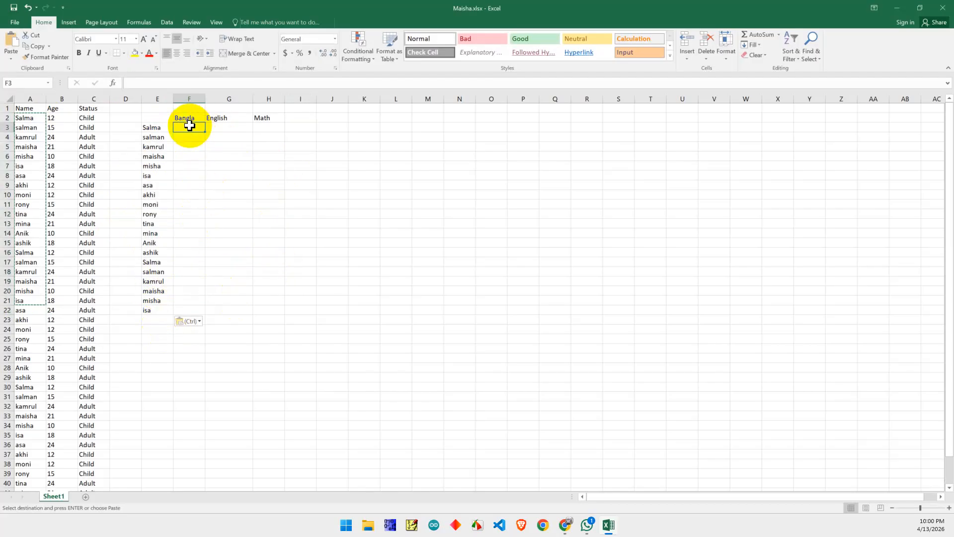
pyautogui.write('45')
pyautogui.press('Return')
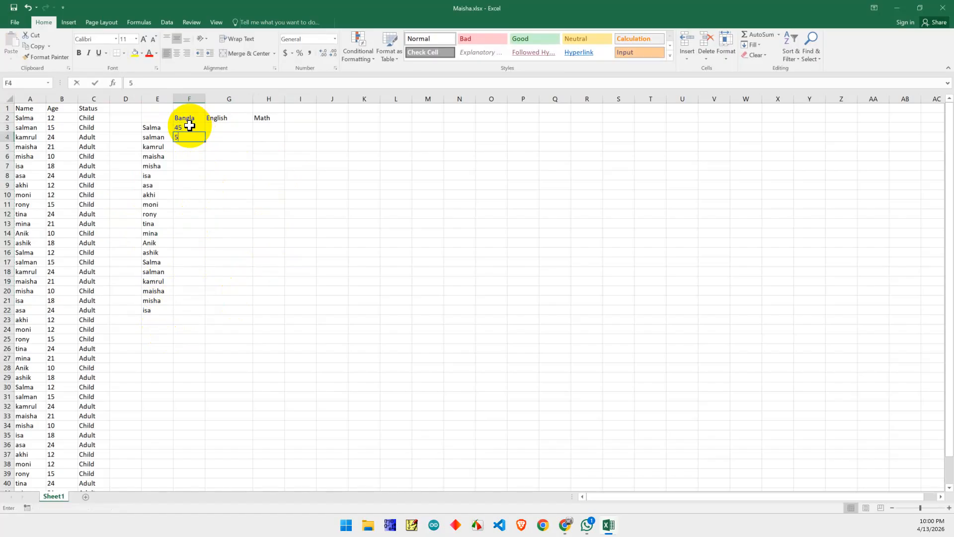
pyautogui.write('55')
pyautogui.press('Return')
pyautogui.write('28')
pyautogui.press('Return')
pyautogui.write('69')
pyautogui.press('Return')
pyautogui.write('88')
pyautogui.press('Return')
pyautogui.write('22')
pyautogui.press('Return')
pyautogui.write('45')
pyautogui.press('Return')
pyautogui.write('95')
pyautogui.press('Return')
pyautogui.write('63')
pyautogui.press('Return')
pyautogui.write('9')
pyautogui.press('Return')
pyautogui.write('66')
pyautogui.press('Return')
pyautogui.write('89')
pyautogui.press('Return')
# Step: Complete the Bangla column by entering 51, 12, 23, 45, 69, 87, 45 and 77 in cells F15 to F22
pyautogui.write('5')
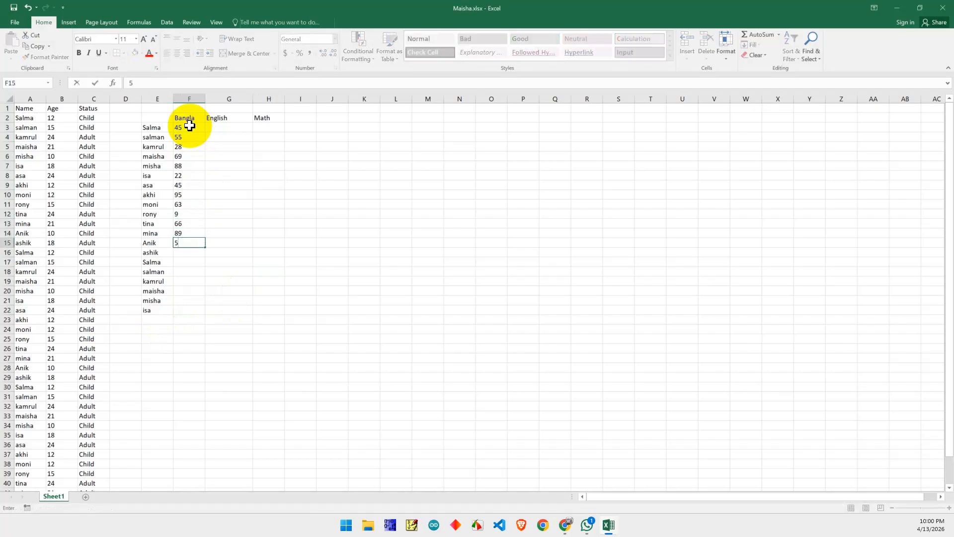
pyautogui.write('1')
pyautogui.press('Return')
pyautogui.write('12')
pyautogui.press('Return')
pyautogui.write('23')
pyautogui.press('Return')
pyautogui.write('45')
pyautogui.press('Return')
pyautogui.write('69')
pyautogui.press('Return')
pyautogui.write('87')
pyautogui.press('Return')
pyautogui.write('455')
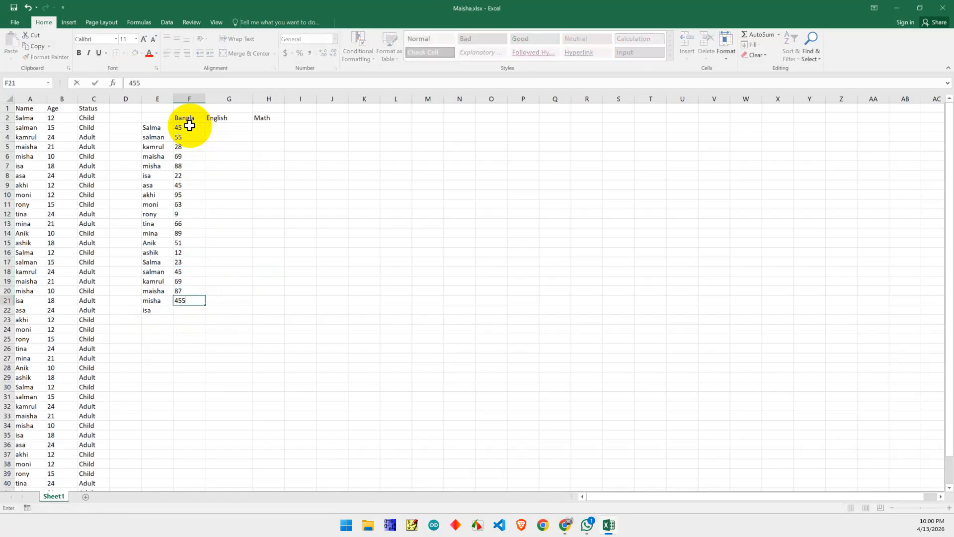
pyautogui.press('Return')
pyautogui.write('77')
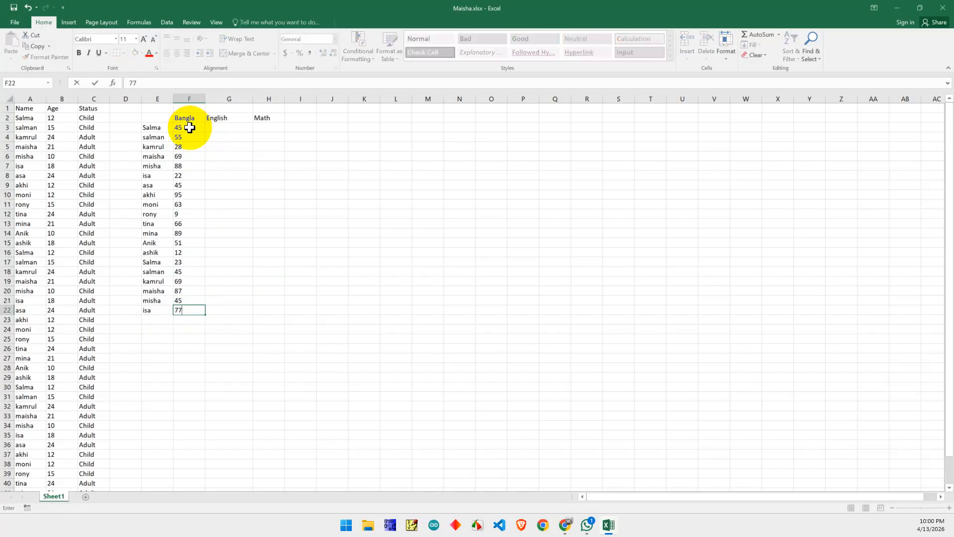
pyautogui.click(304, 198)
# Step: Copy the Bangla marks in F5:F14 and paste them into the English column starting at G4, G18 and G15
pyautogui.moveTo(181, 145); pyautogui.dragTo(185, 228)
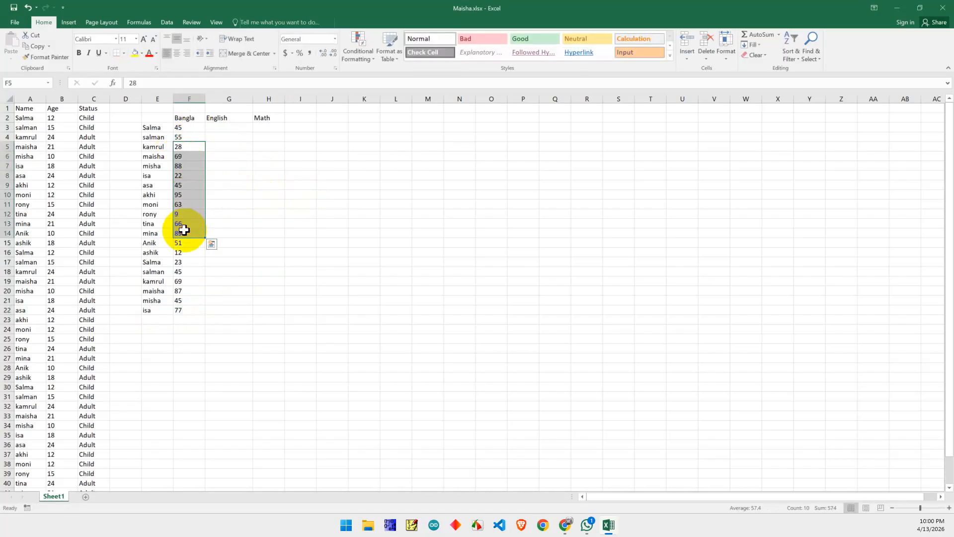
pyautogui.hotkey('ctrl', 'c')
pyautogui.click(218, 139)
pyautogui.hotkey('ctrl', 'v')
pyautogui.moveTo(221, 215); pyautogui.dragTo(215, 274)
pyautogui.click(215, 273)
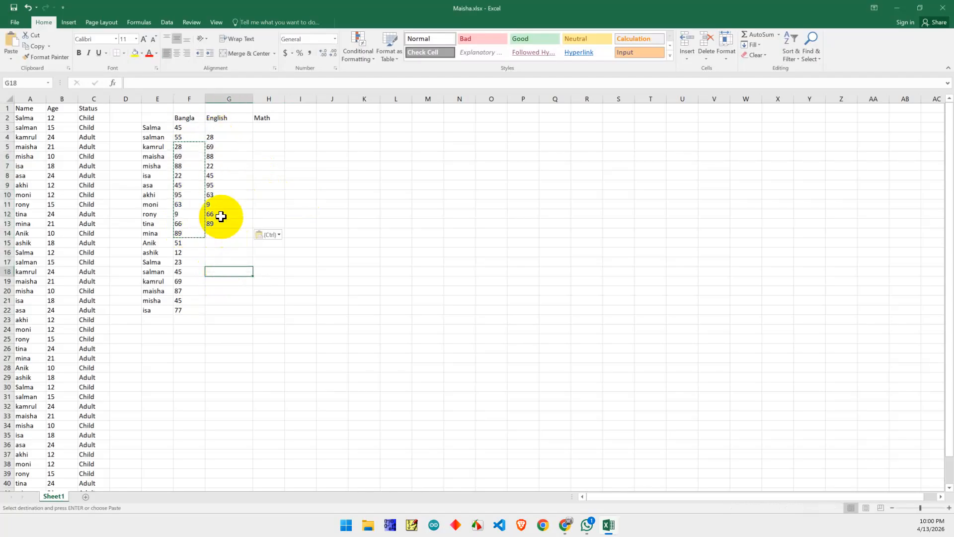
pyautogui.hotkey('ctrl', 'v')
pyautogui.click(226, 243)
pyautogui.hotkey('ctrl', 'v')
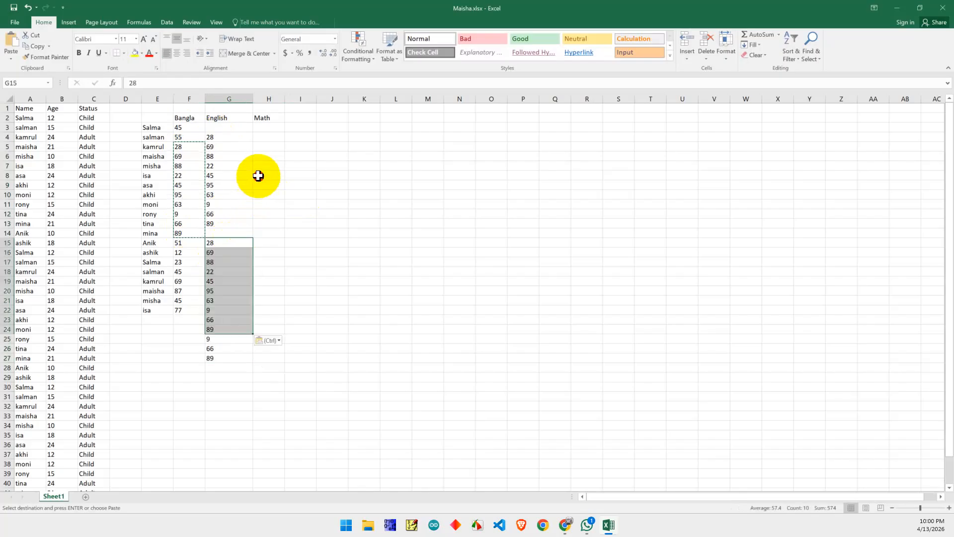
# Step: Paste the copied marks into the Math column starting at H8, H20, H3 and H18 to fill it from row 3 down
pyautogui.click(256, 176)
pyautogui.hotkey('ctrl', 'v')
pyautogui.click(262, 292)
pyautogui.hotkey('ctrl', 'v')
pyautogui.click(261, 127)
pyautogui.hotkey('ctrl', 'v')
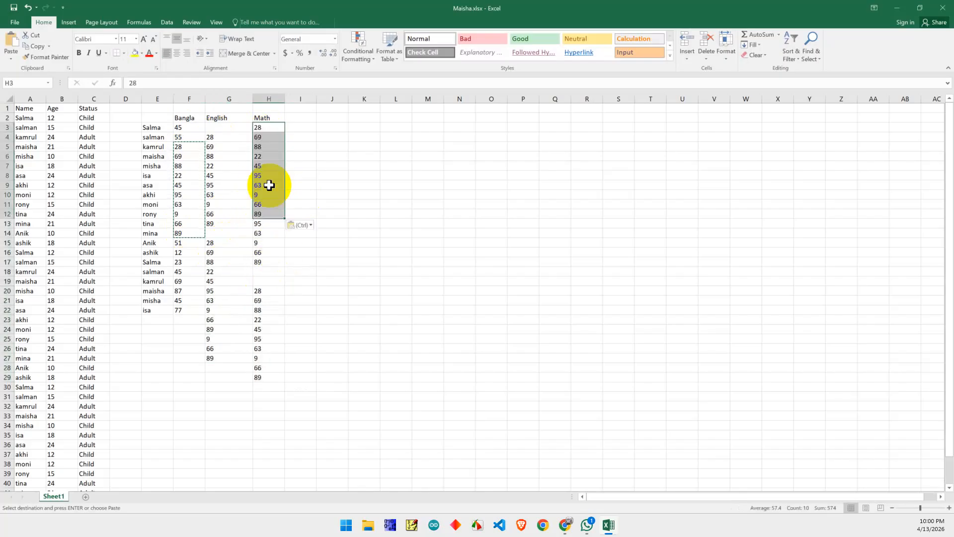
pyautogui.click(262, 271)
pyautogui.hotkey('ctrl', 'v')
pyautogui.moveTo(372, 302); pyautogui.dragTo(369, 309)
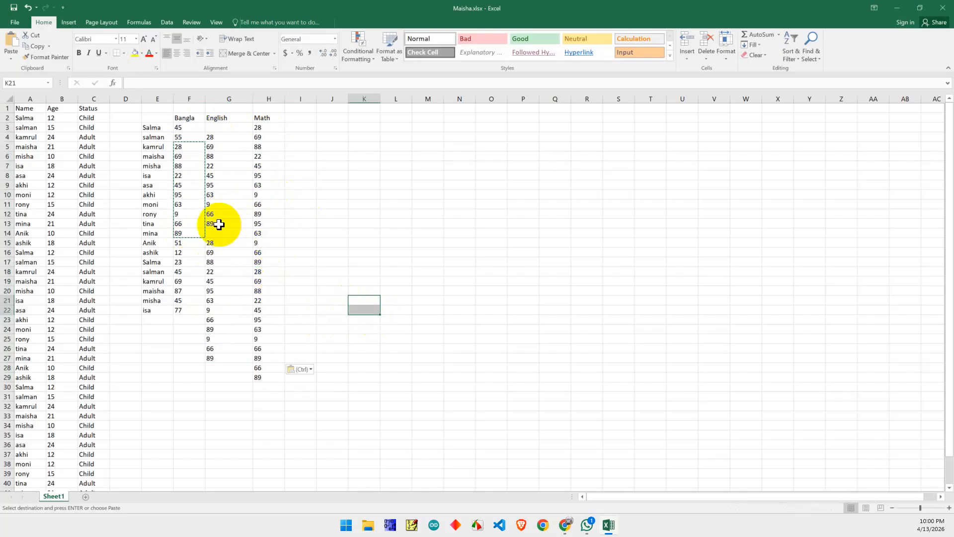
# Step: Enter 88 in the empty English cell G14 and clear the surplus marks below row 22 of the table
pyautogui.click(216, 232)
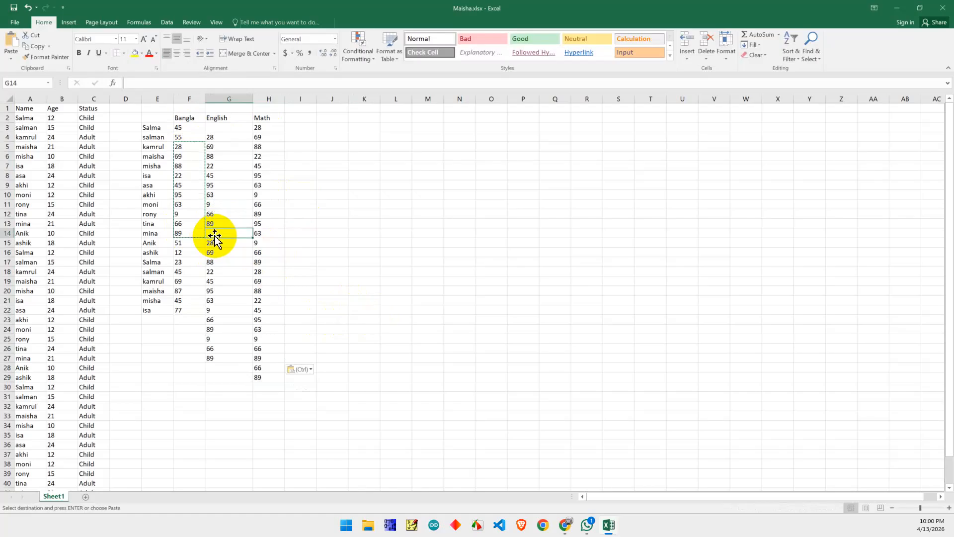
pyautogui.press('Escape')
pyautogui.click(485, 319)
pyautogui.moveTo(152, 319); pyautogui.dragTo(326, 420)
pyautogui.press('Delete')
pyautogui.click(460, 387)
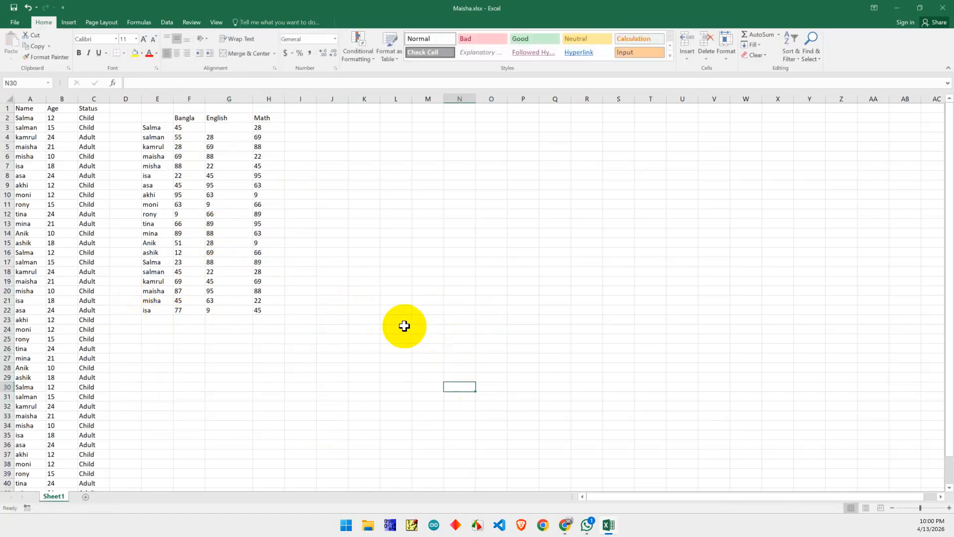
# Step: Enter the heading Student in cell E2 above the names
pyautogui.click(151, 118)
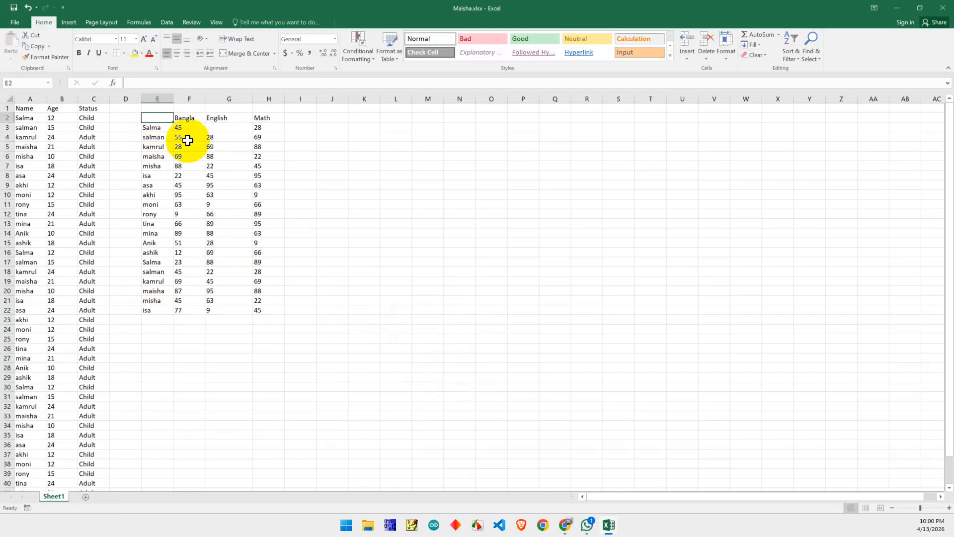
pyautogui.write('Student')
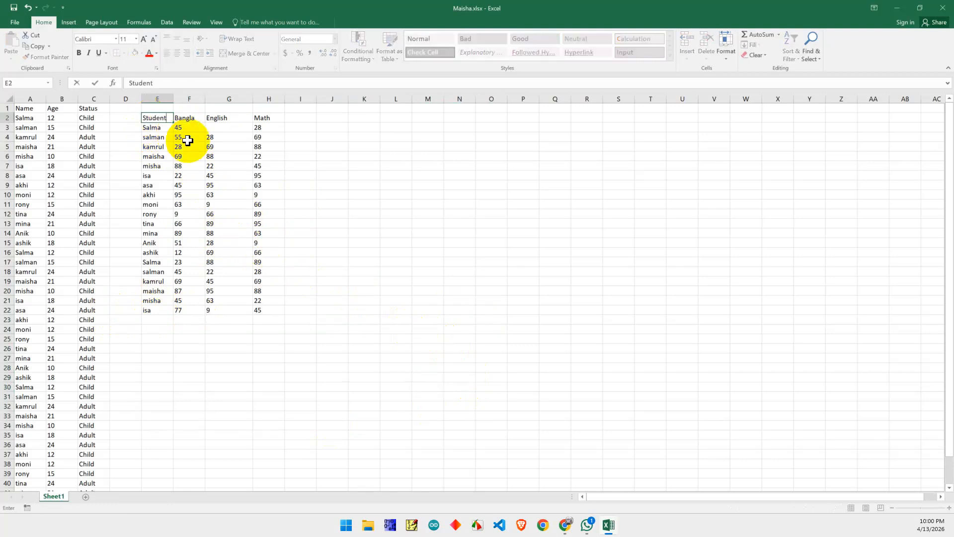
pyautogui.moveTo(427, 223); pyautogui.dragTo(427, 214)
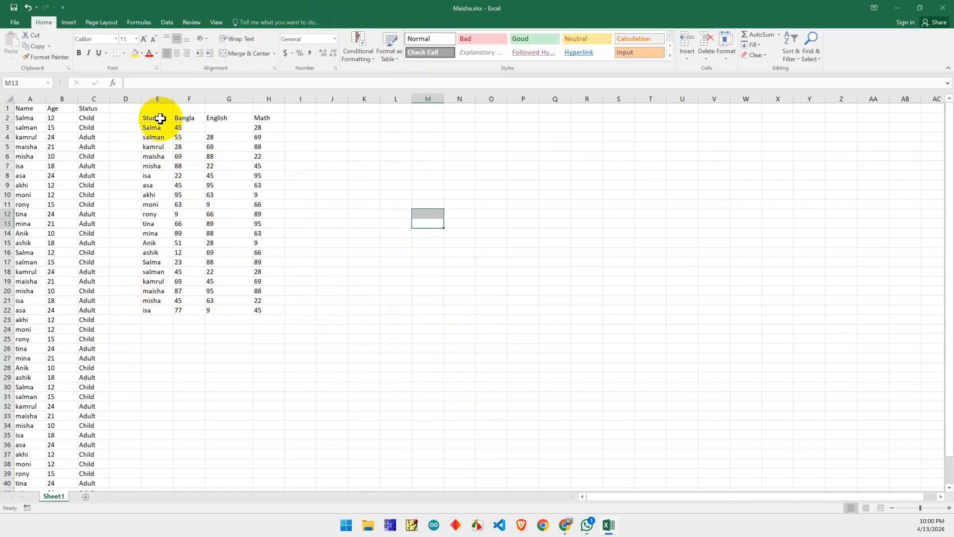
# Step: Apply All Borders to the marks table in E2:H22
pyautogui.moveTo(155, 118); pyautogui.dragTo(263, 309)
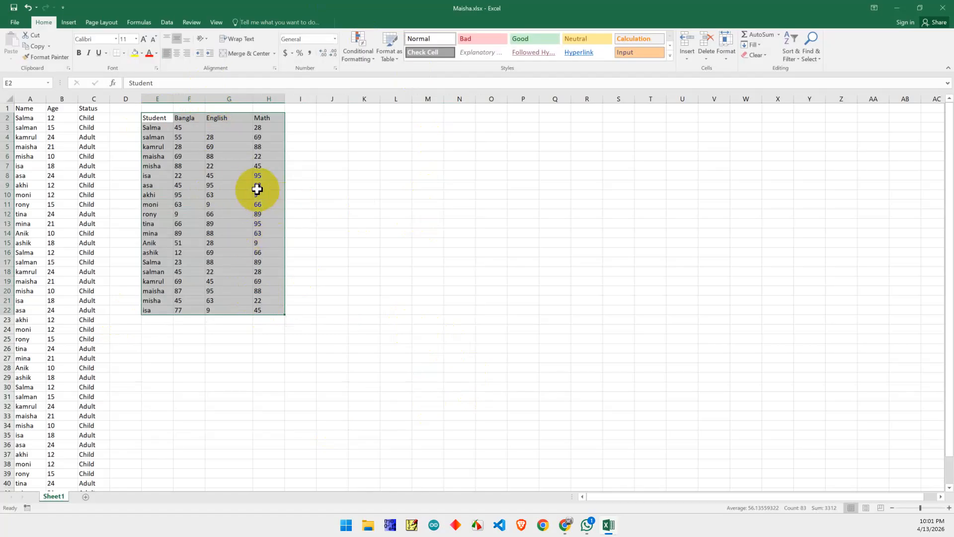
pyautogui.click(124, 53)
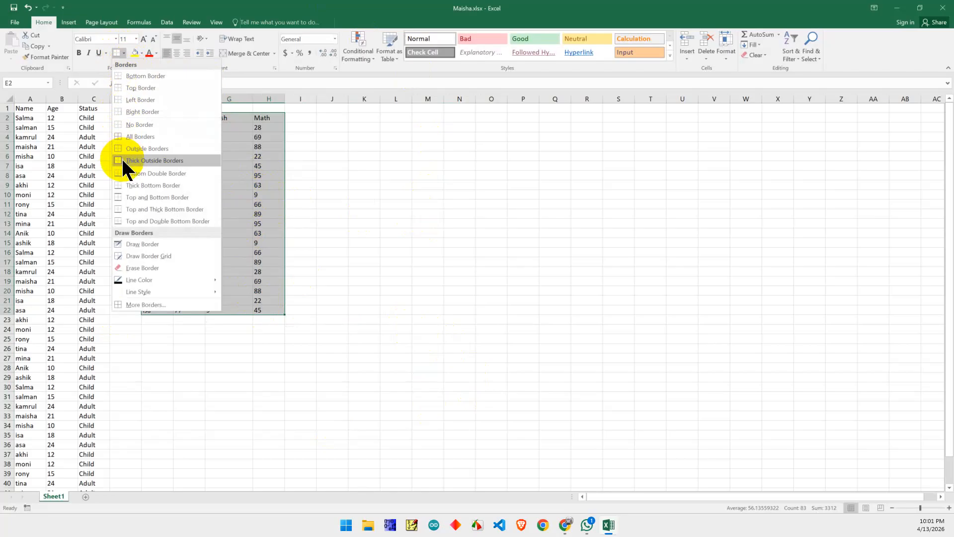
pyautogui.click(125, 140)
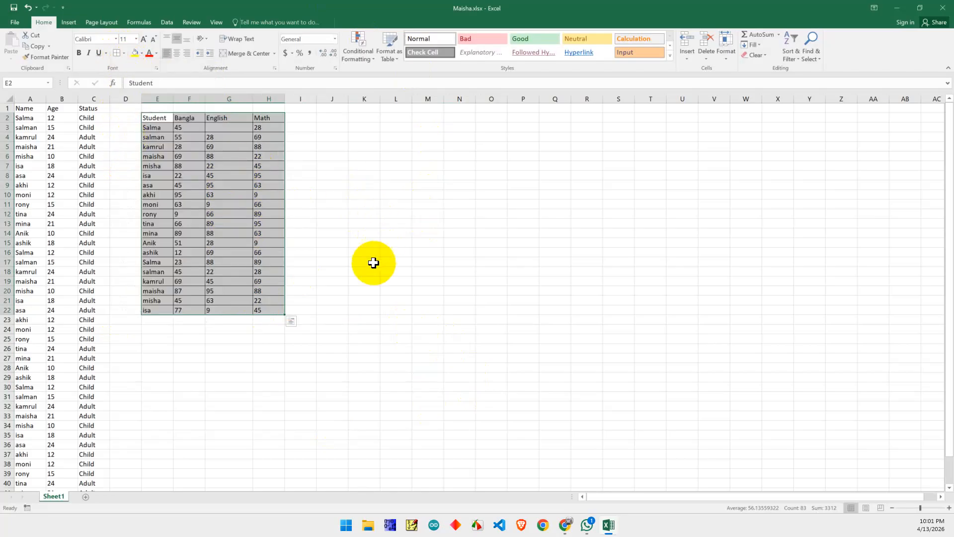
pyautogui.click(364, 272)
# Step: Centre the contents of columns E to H horizontally
pyautogui.moveTo(149, 99); pyautogui.dragTo(264, 98)
pyautogui.click(177, 53)
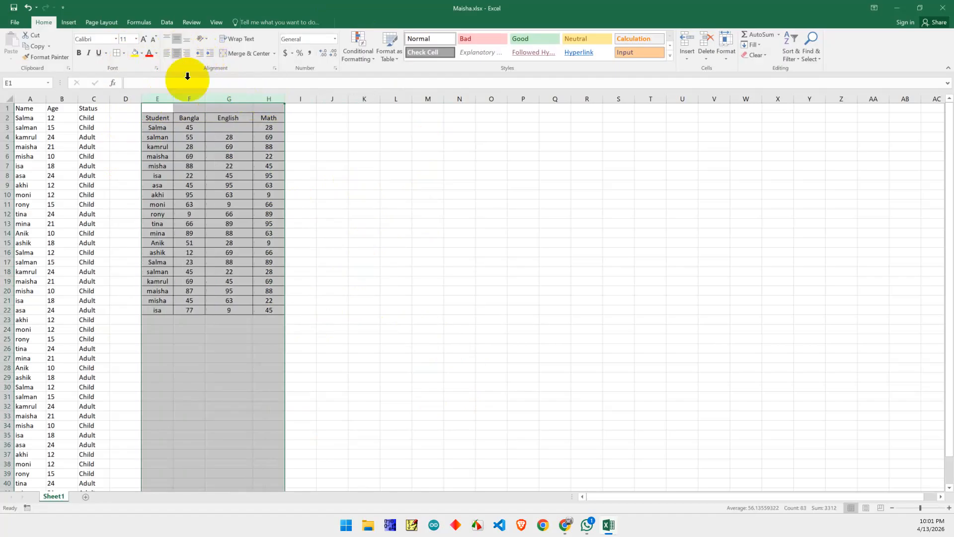
pyautogui.click(467, 271)
# Step: Left-align the student names in E3:E22
pyautogui.moveTo(159, 127); pyautogui.dragTo(158, 311)
pyautogui.click(426, 349)
pyautogui.moveTo(159, 128); pyautogui.dragTo(158, 310)
pyautogui.click(167, 53)
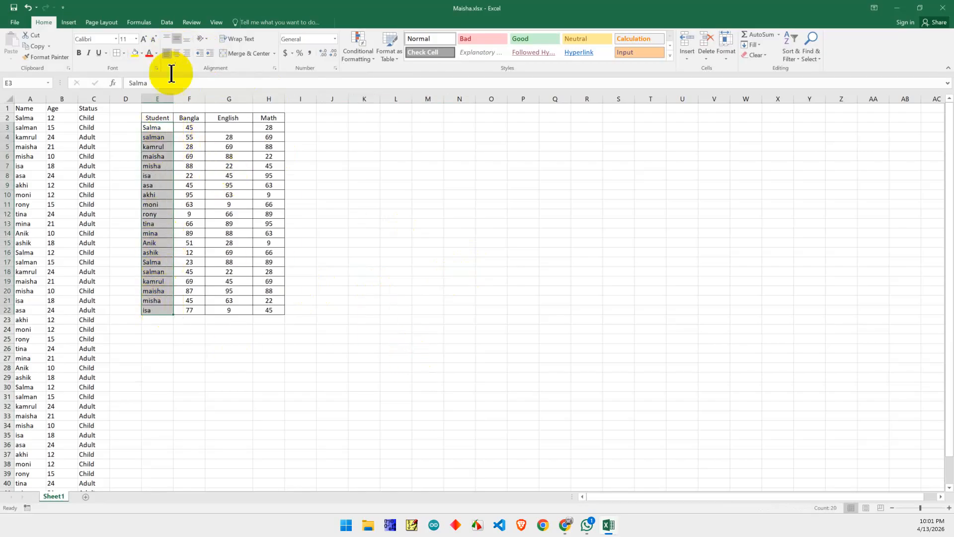
pyautogui.click(402, 253)
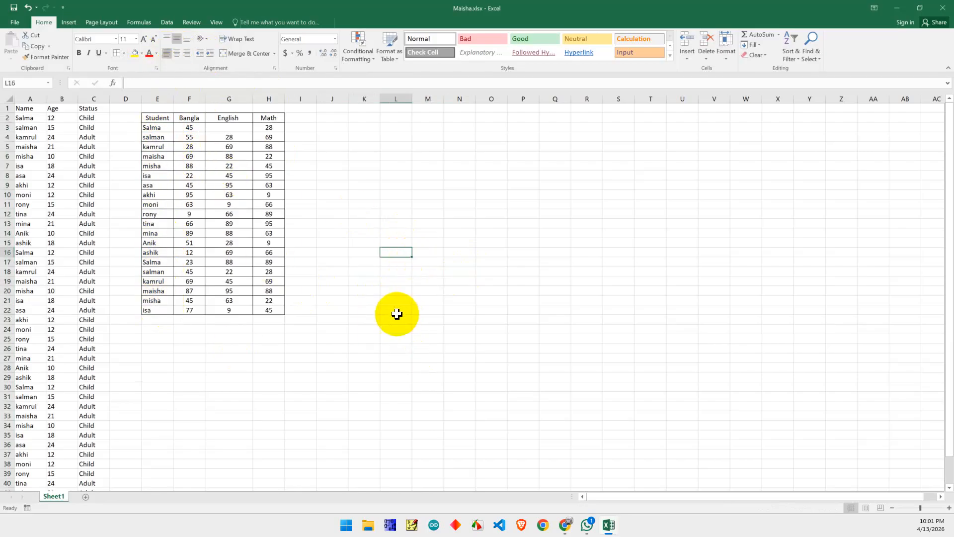
# Step: Enter 66 as the missing English mark in G3 and change the English mark in G11 to 90
pyautogui.click(236, 125)
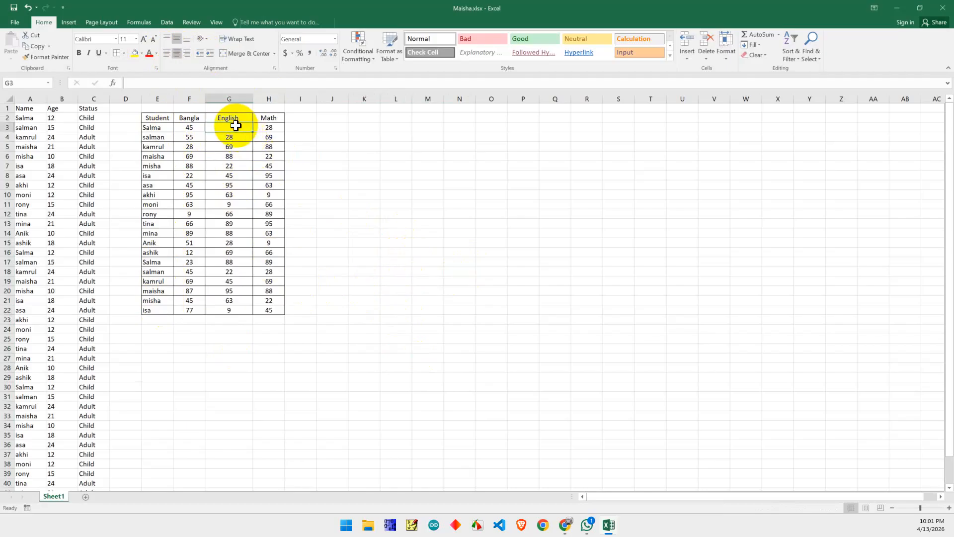
pyautogui.write('66')
pyautogui.click(364, 300)
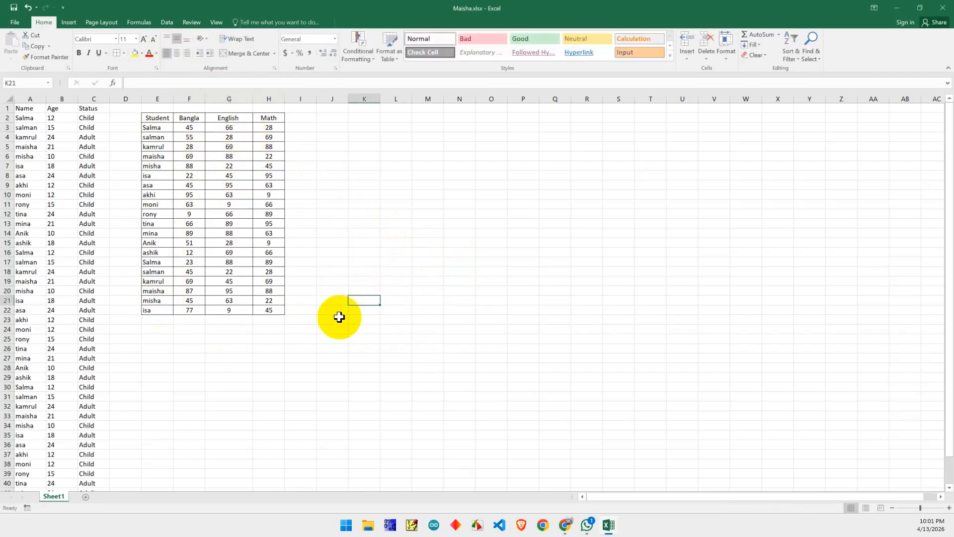
pyautogui.click(227, 204)
pyautogui.write('9')
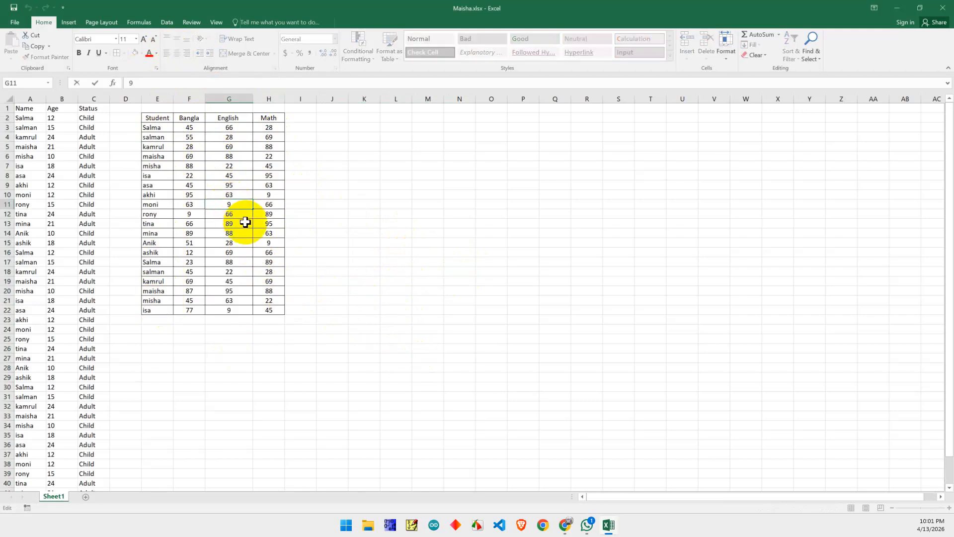
pyautogui.click(490, 292)
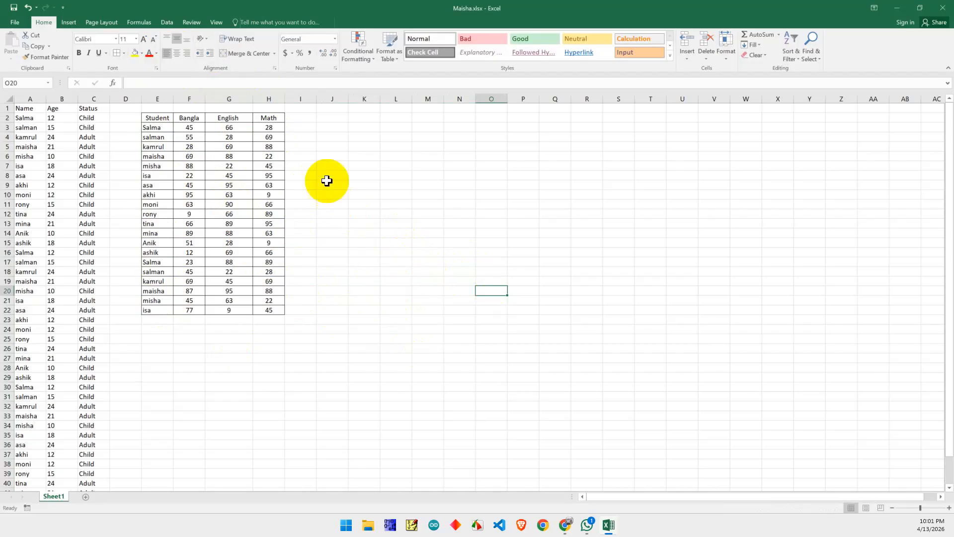
# Step: Enter the heading Total in cell I2 next to Math
pyautogui.click(301, 120)
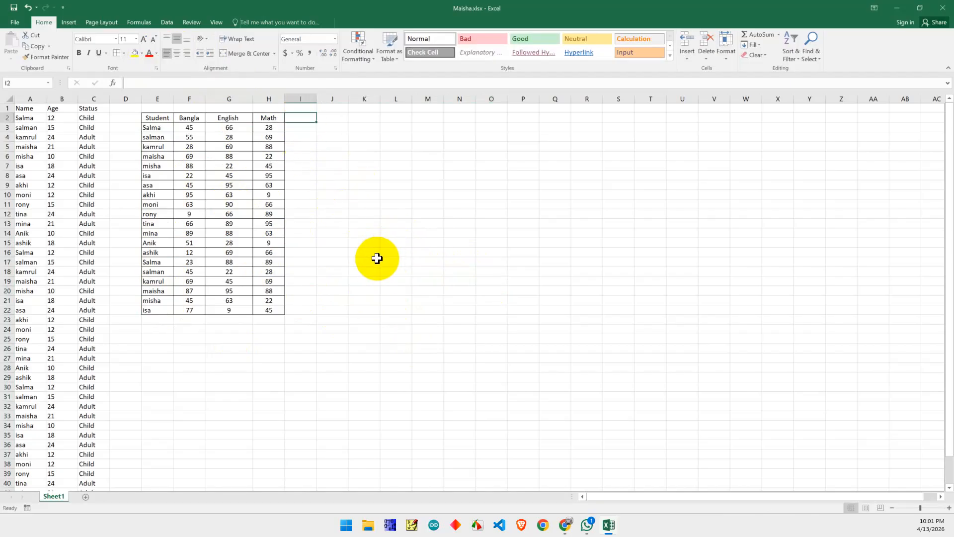
pyautogui.write('Total')
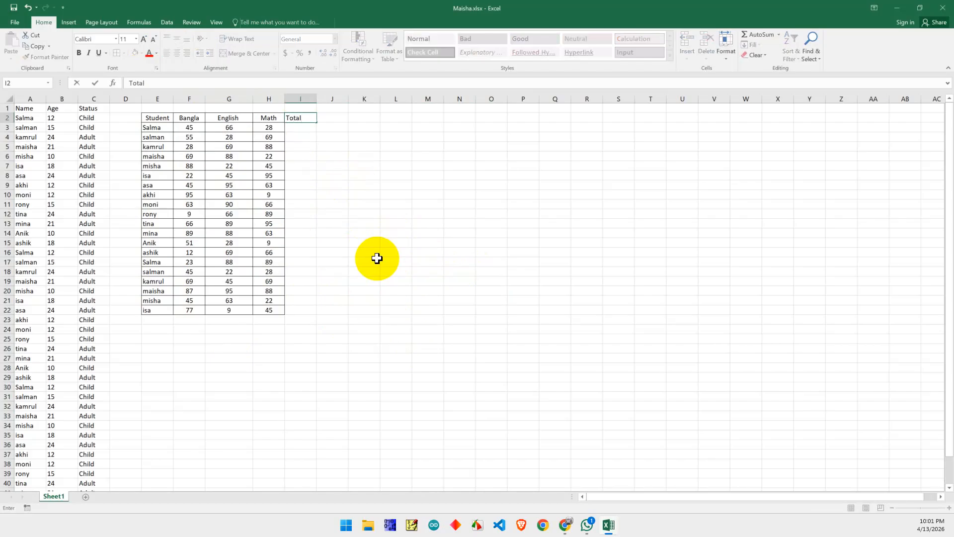
pyautogui.click(388, 262)
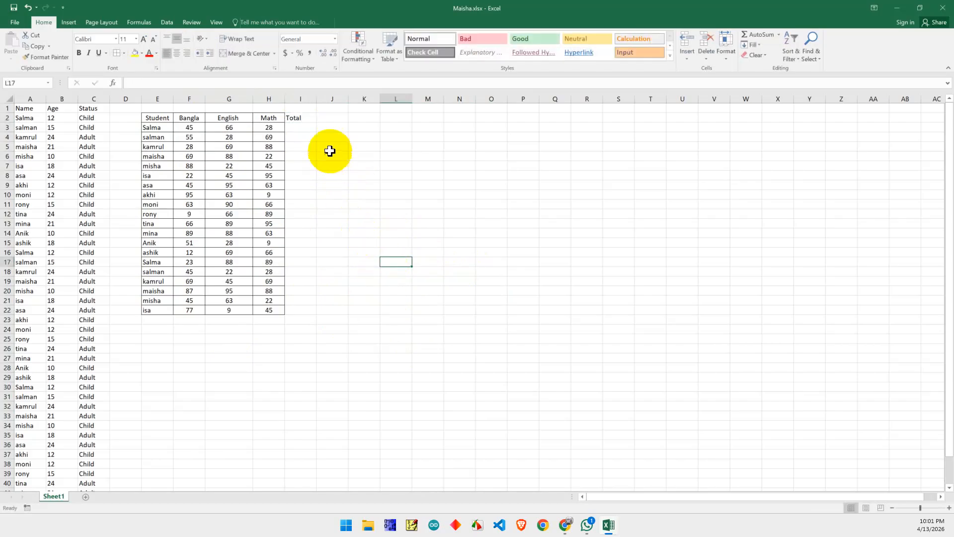
# Step: Fill the Math heading from H2 into I2 to carry over its formatting, and replace the text in I2 with Total
pyautogui.click(301, 117)
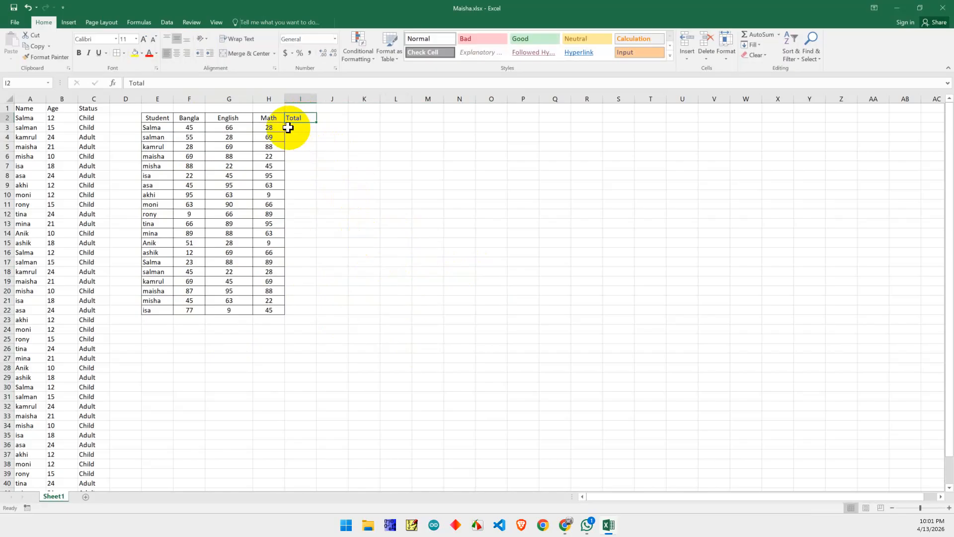
pyautogui.click(282, 129)
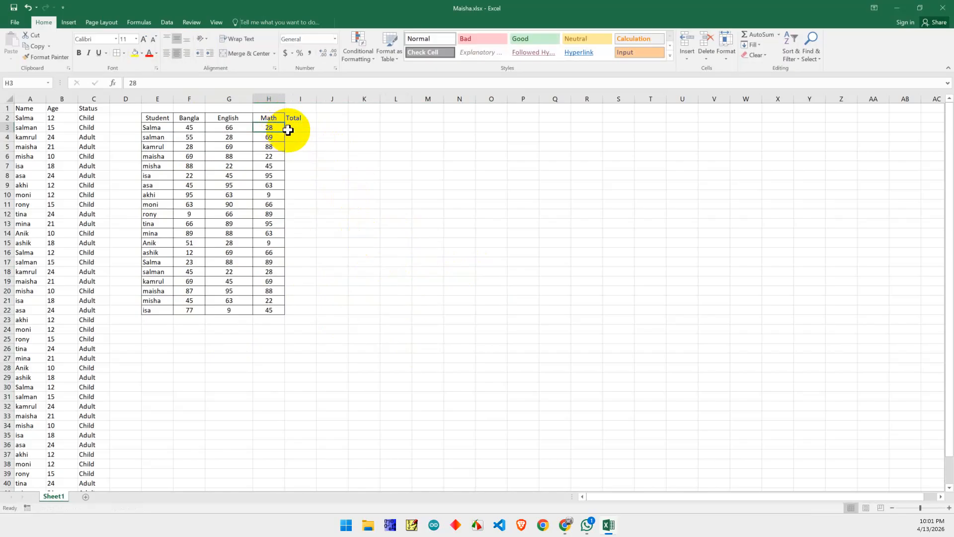
pyautogui.click(278, 118)
pyautogui.moveTo(285, 122); pyautogui.dragTo(299, 122)
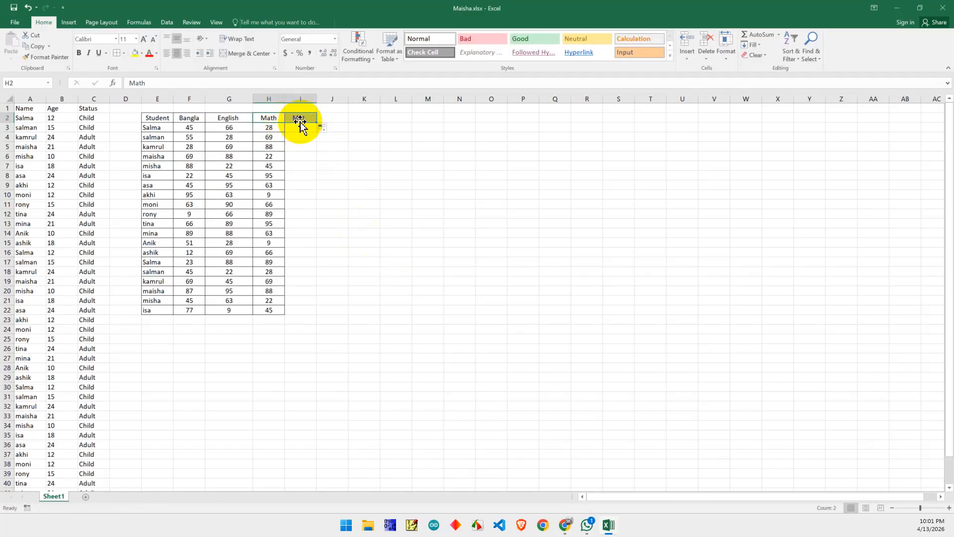
pyautogui.write('Total')
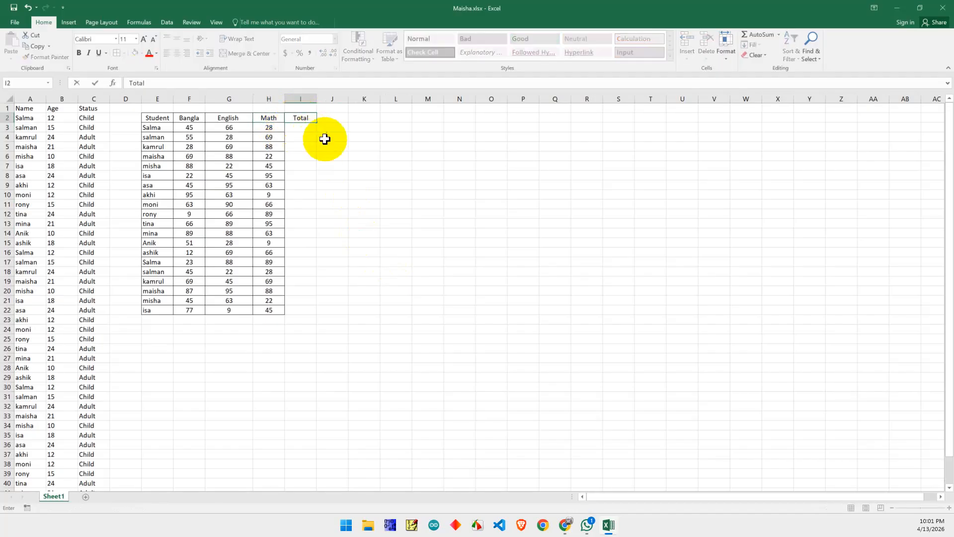
pyautogui.press('Return')
# Step: Apply All Borders to the empty Total cells I3:I22
pyautogui.moveTo(298, 125); pyautogui.dragTo(300, 309)
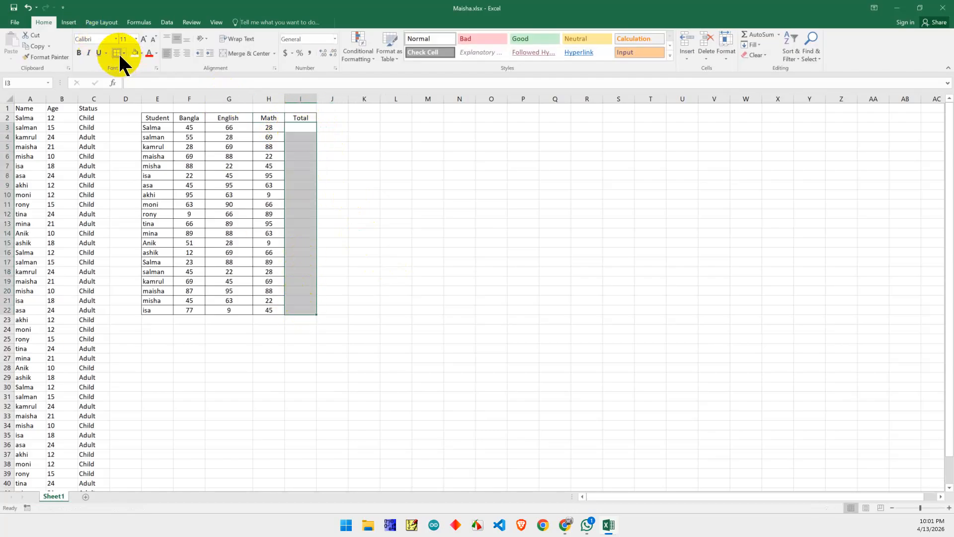
pyautogui.click(387, 213)
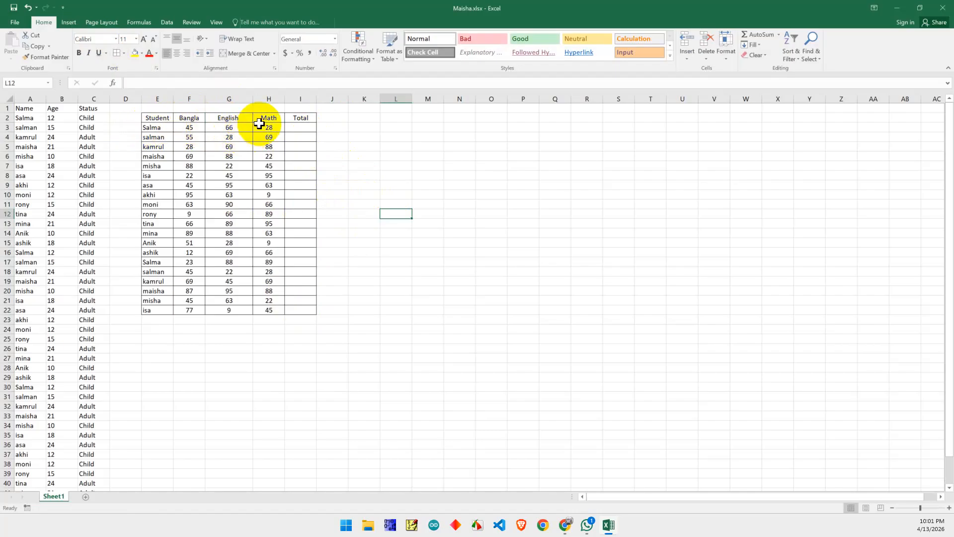
# Step: Add the first student's Bangla, English and Math marks in I3 with the formula =F3+G3+H3, picking the referenced cells
pyautogui.click(290, 125)
pyautogui.doubleClick(293, 127)
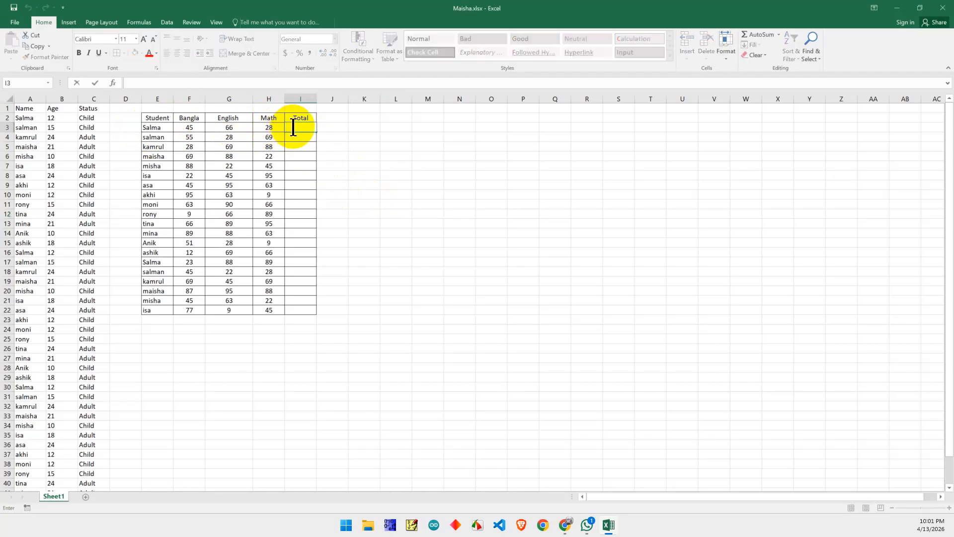
pyautogui.write('=')
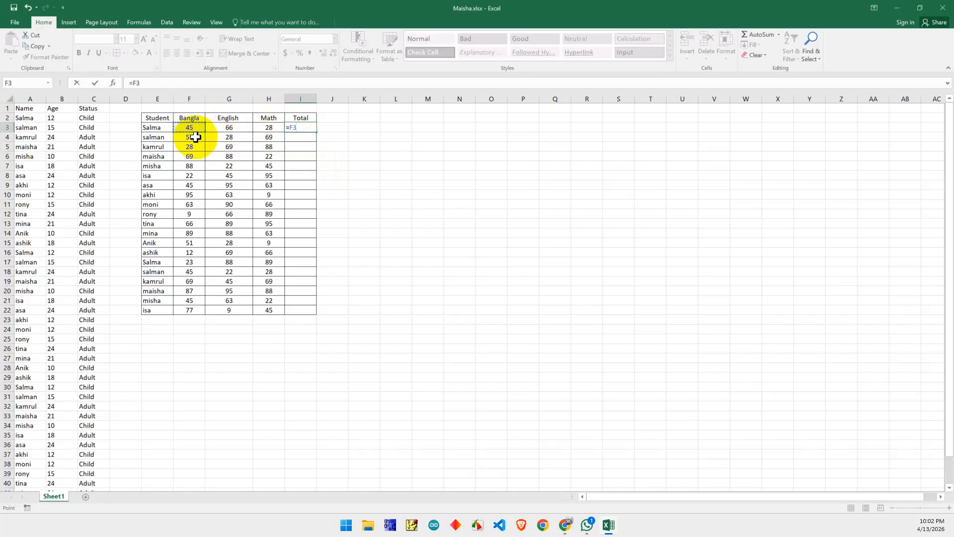
pyautogui.write('+')
pyautogui.click(228, 128)
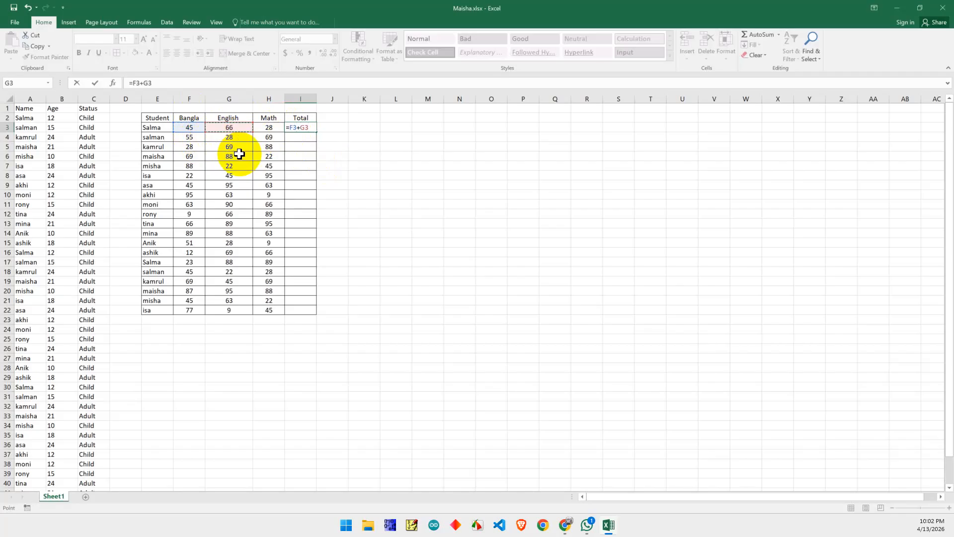
pyautogui.write('+')
pyautogui.click(265, 130)
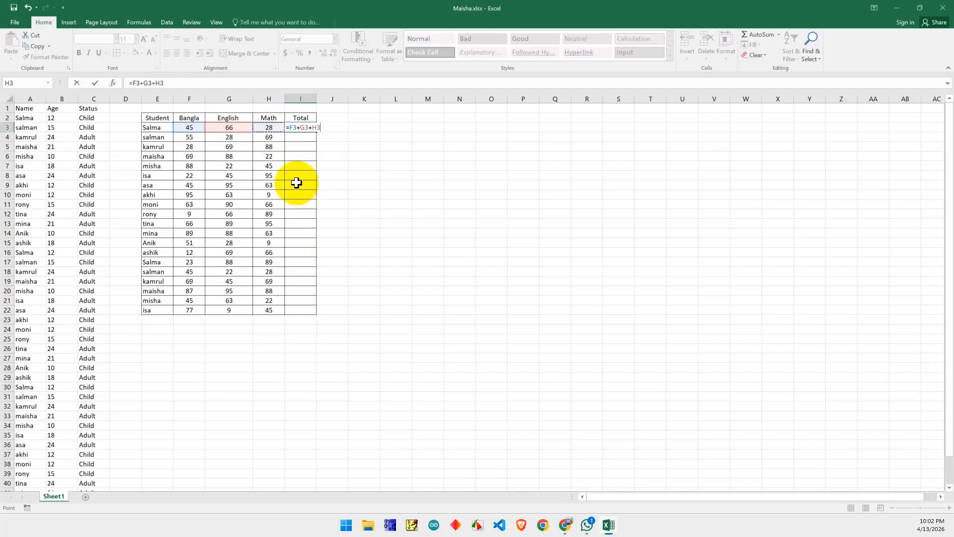
pyautogui.press('Return')
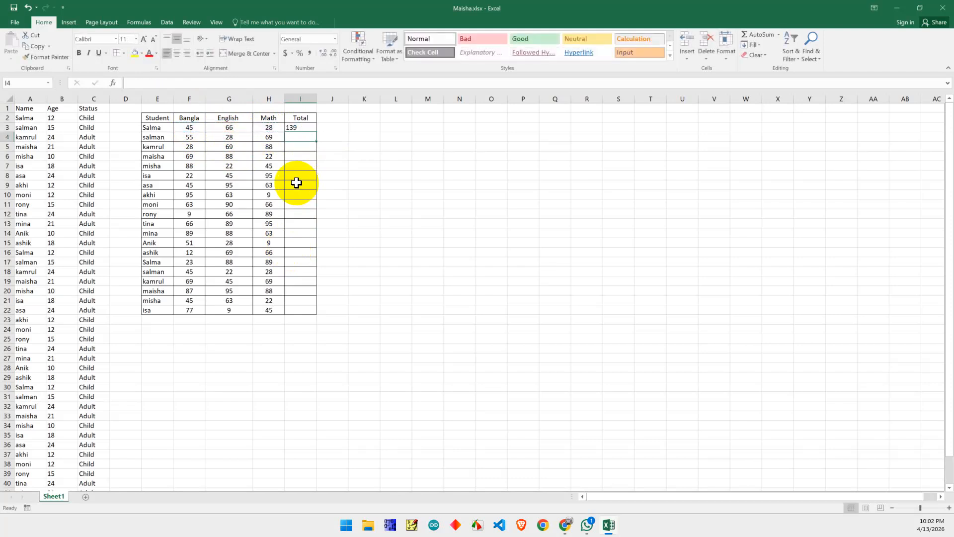
# Step: Replace the total in I3 with a fully written-out =f3+g3+h3 formula, and clear the cell after entering it
pyautogui.click(303, 127)
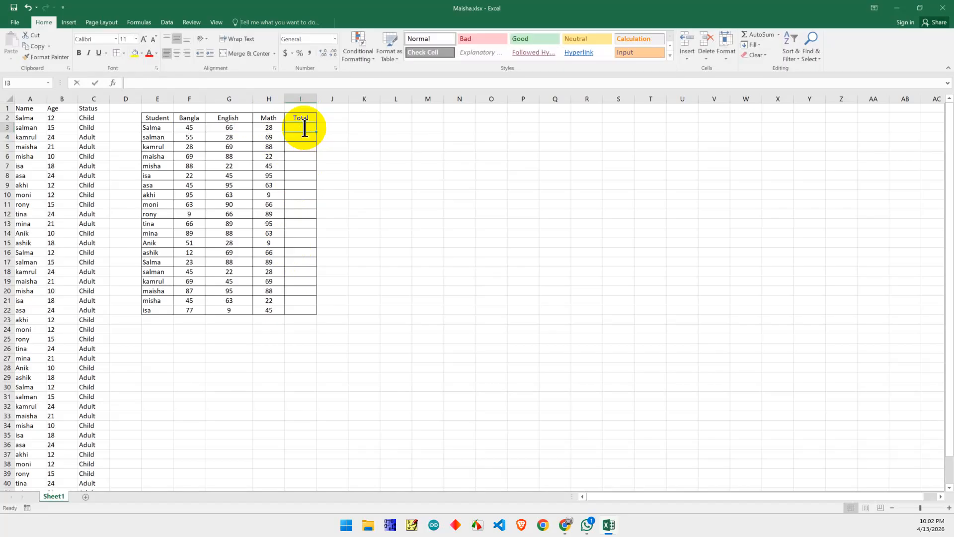
pyautogui.write('=')
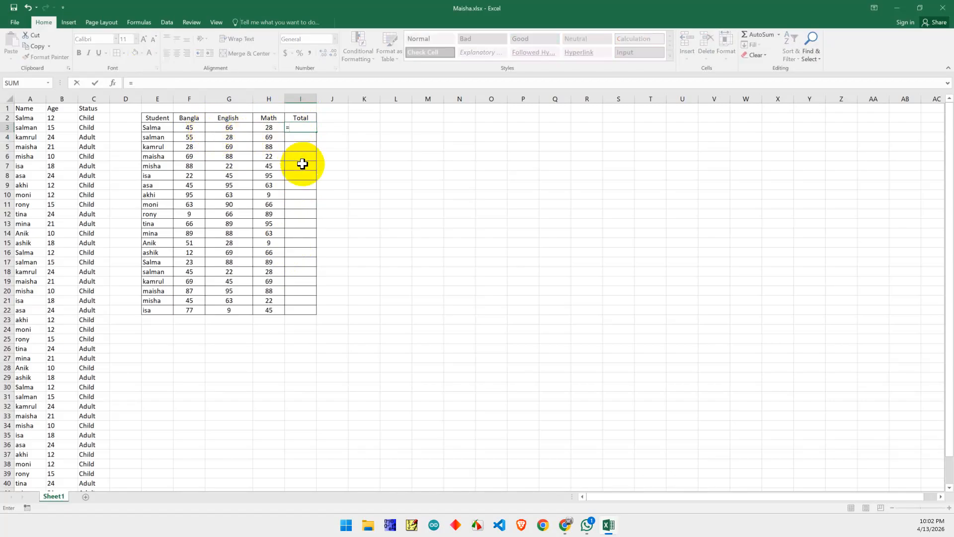
pyautogui.write('f3+g3+')
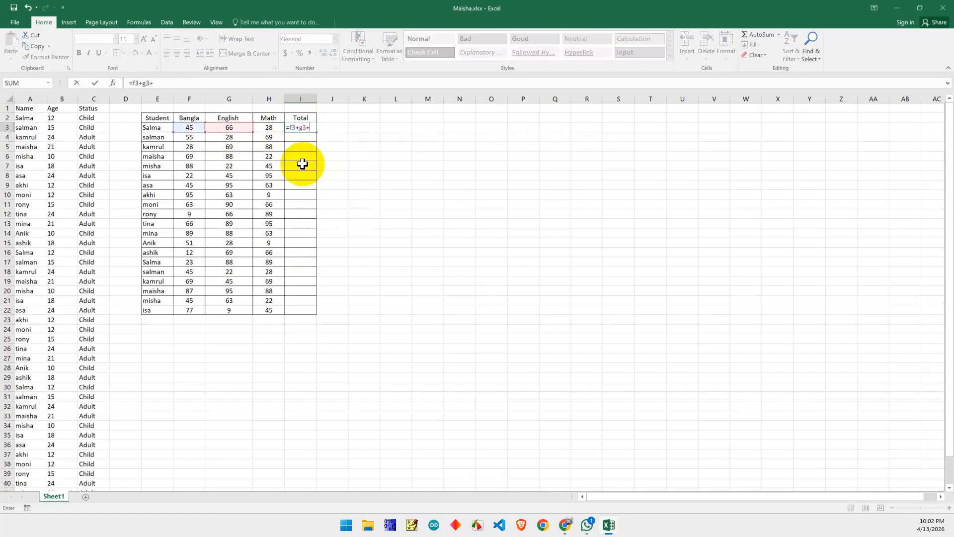
pyautogui.write('h3')
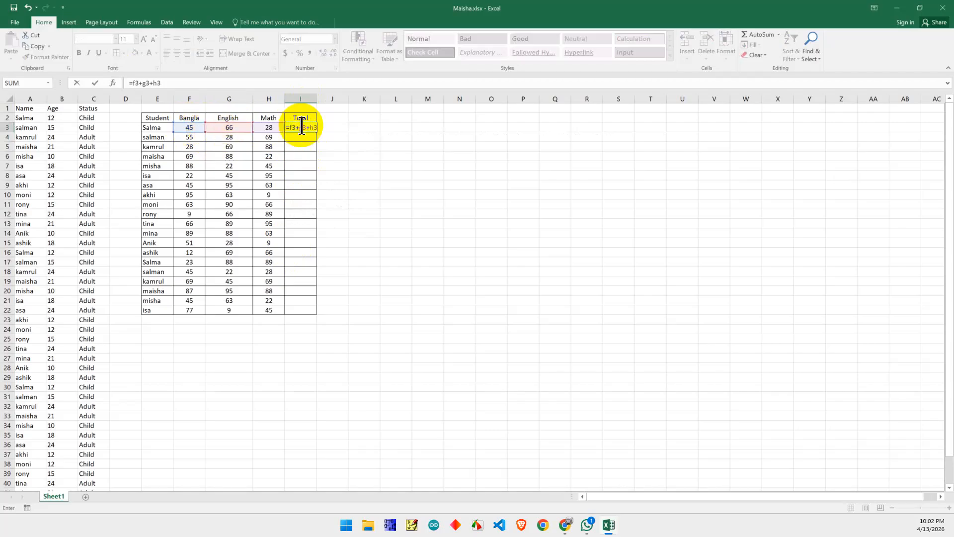
pyautogui.press('Return')
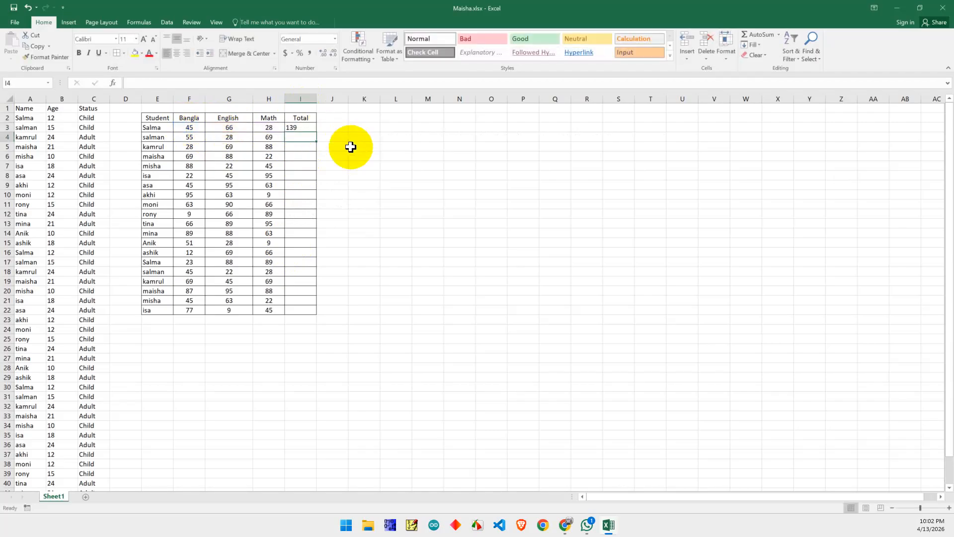
pyautogui.click(298, 129)
pyautogui.press('Delete')
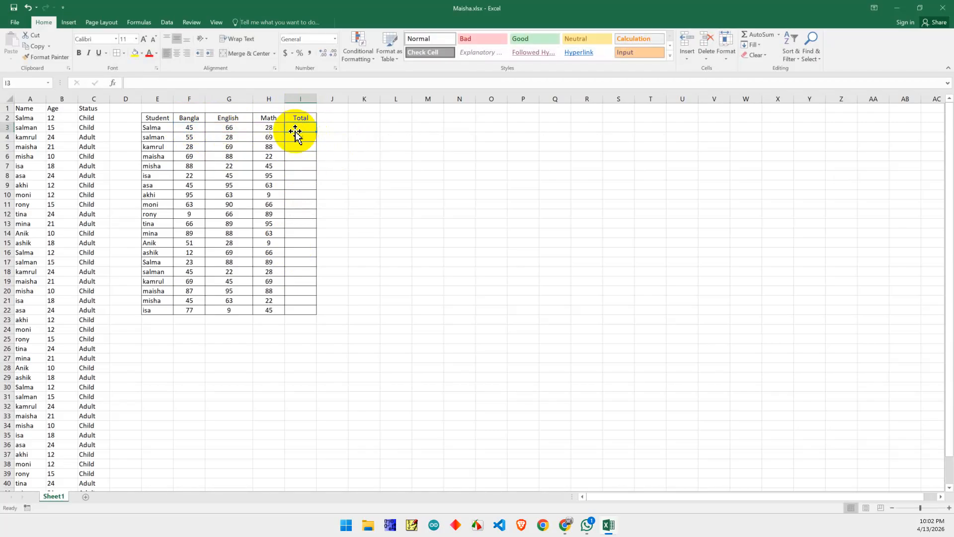
pyautogui.write('=')
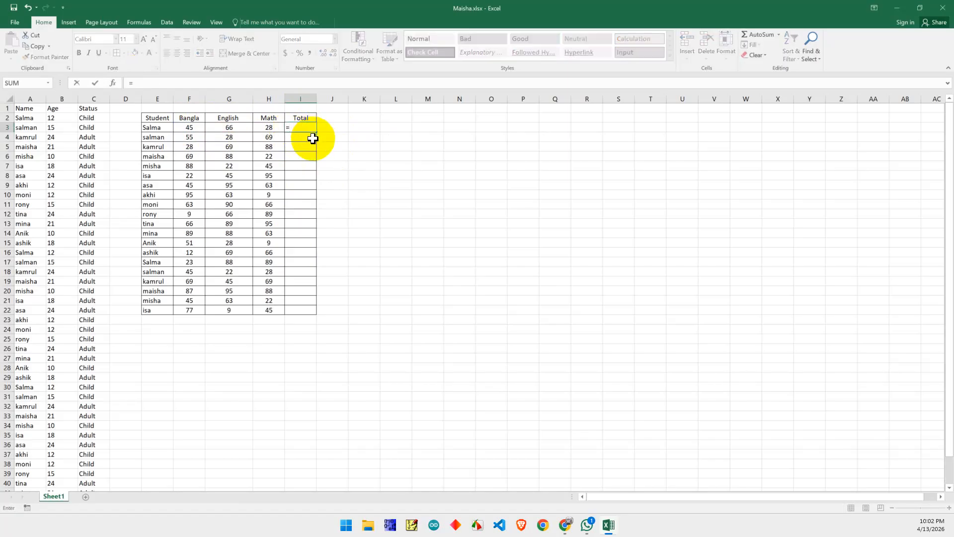
pyautogui.write('sum')
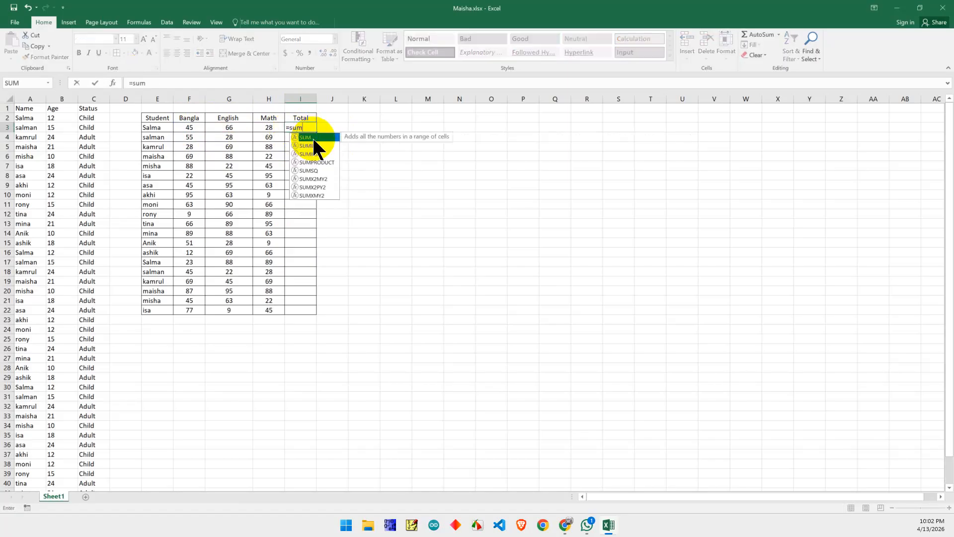
pyautogui.write('(')
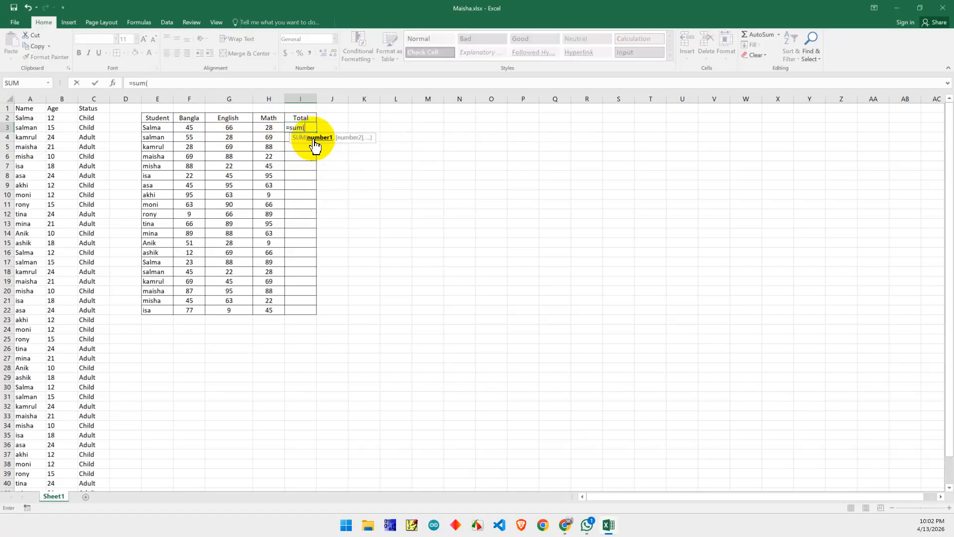
pyautogui.click(192, 129)
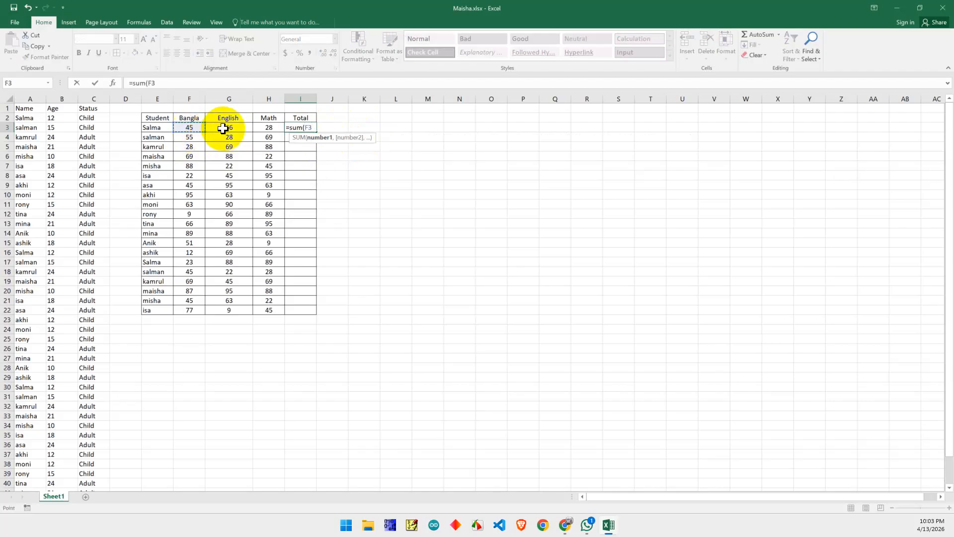
pyautogui.press('F8')
pyautogui.click(270, 128)
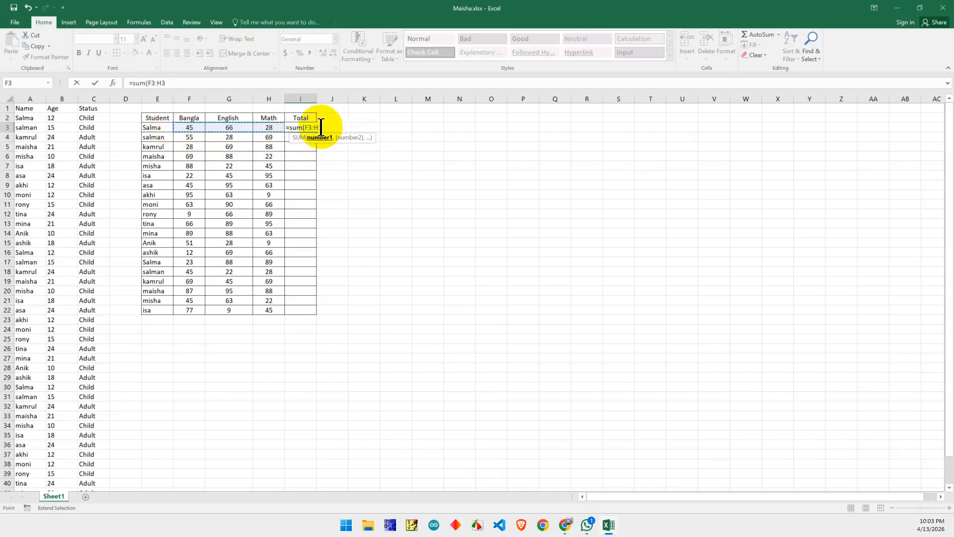
pyautogui.press('BackSpace')
pyautogui.press('BackSpace')
pyautogui.press('BackSpace')
pyautogui.press('BackSpace')
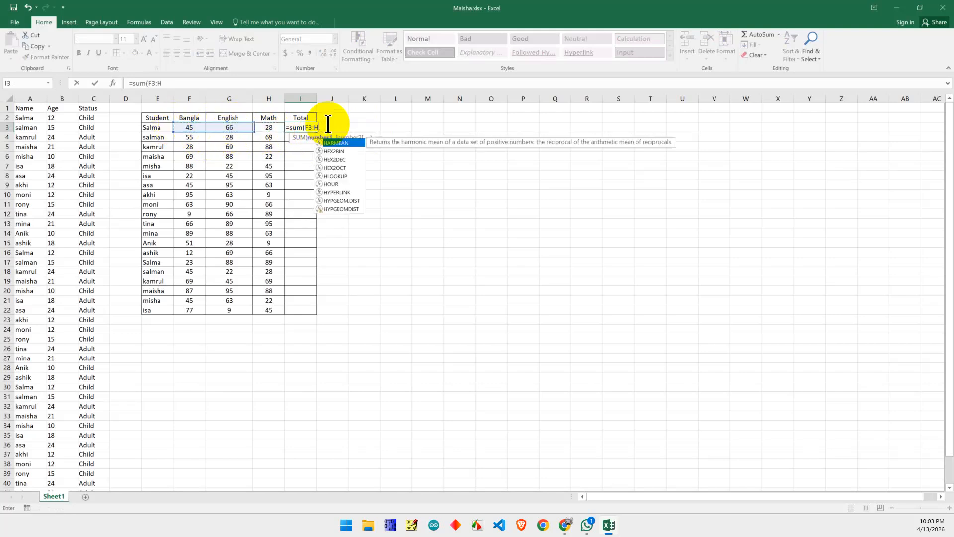
pyautogui.press('BackSpace')
pyautogui.press('BackSpace')
pyautogui.press('BackSpace')
pyautogui.press('BackSpace')
pyautogui.press('BackSpace')
pyautogui.press('BackSpace')
# Step: Total the first student's three marks in I3 with the formula =SUM(F3:H3)
pyautogui.write('=sum(')
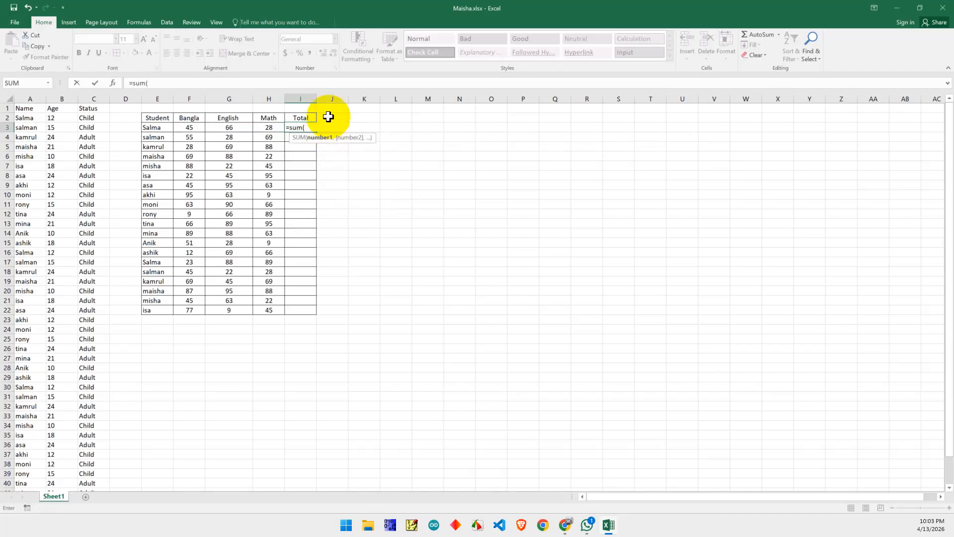
pyautogui.click(201, 127)
pyautogui.moveTo(201, 127); pyautogui.dragTo(267, 130)
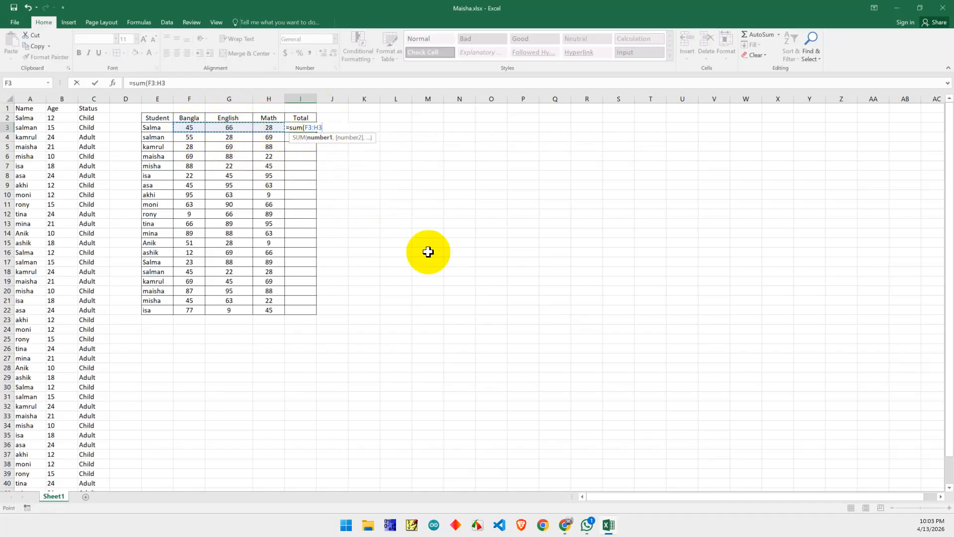
pyautogui.press('Return')
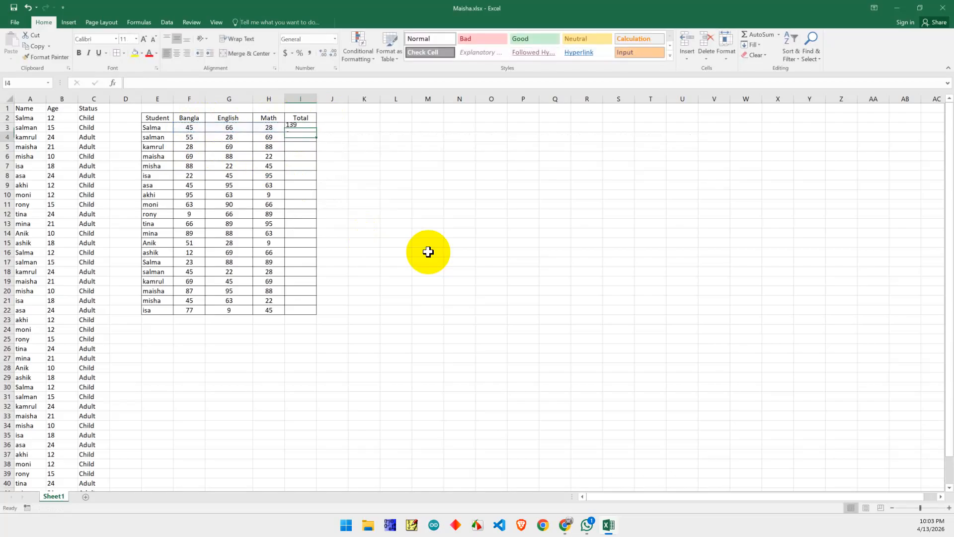
# Step: Fill the SUM formula from I3 down through I22 to total every student's marks
pyautogui.click(302, 128)
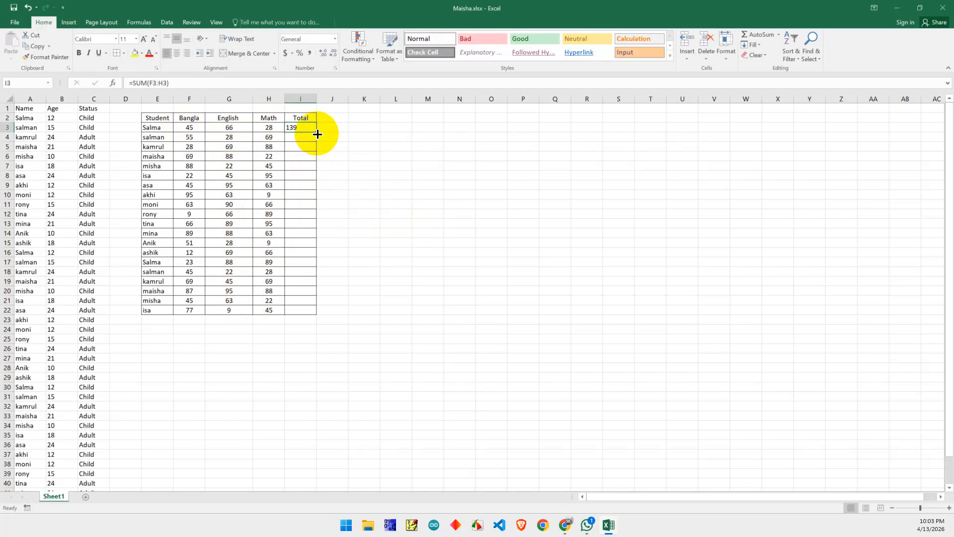
pyautogui.moveTo(316, 133); pyautogui.dragTo(311, 228)
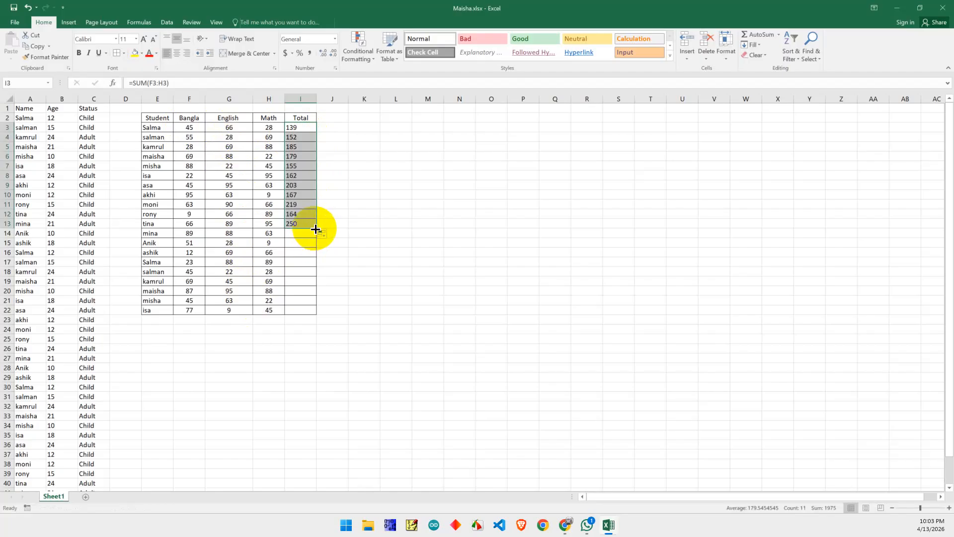
pyautogui.doubleClick(316, 228)
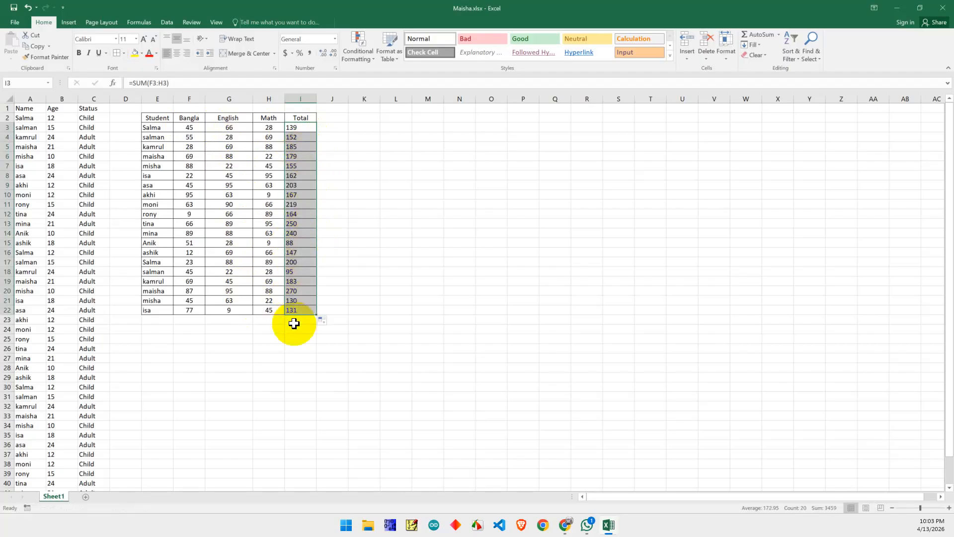
pyautogui.click(405, 225)
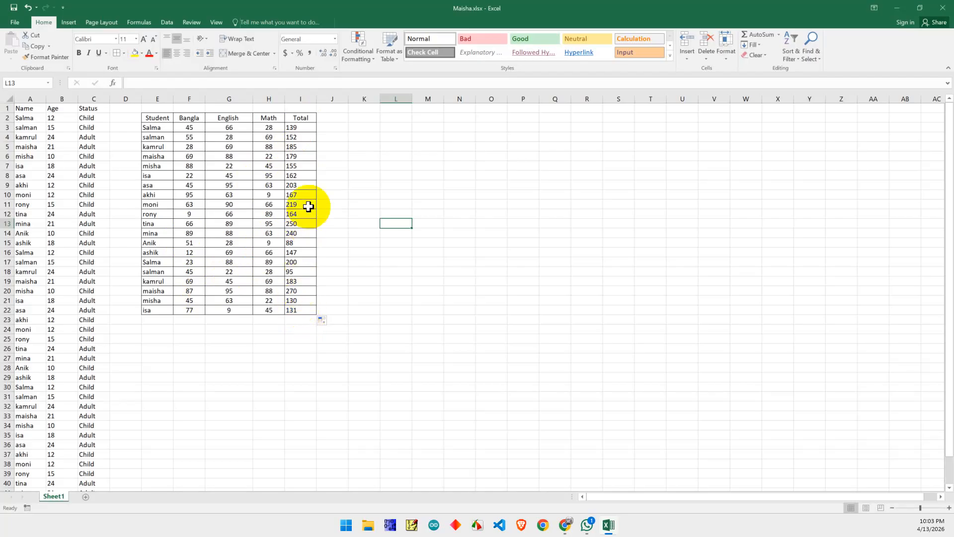
pyautogui.moveTo(303, 128); pyautogui.dragTo(296, 305)
pyautogui.click(422, 256)
pyautogui.moveTo(301, 128); pyautogui.dragTo(293, 313)
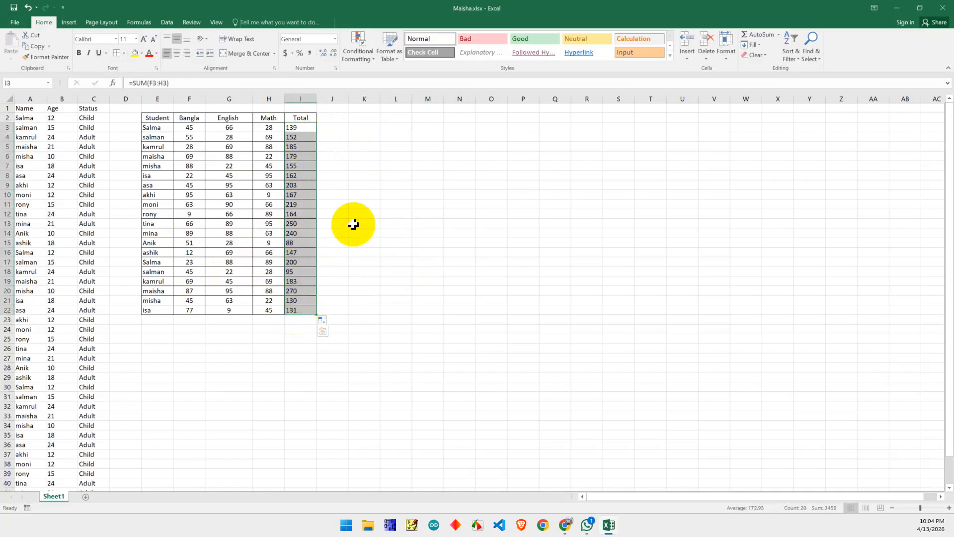
pyautogui.click(369, 214)
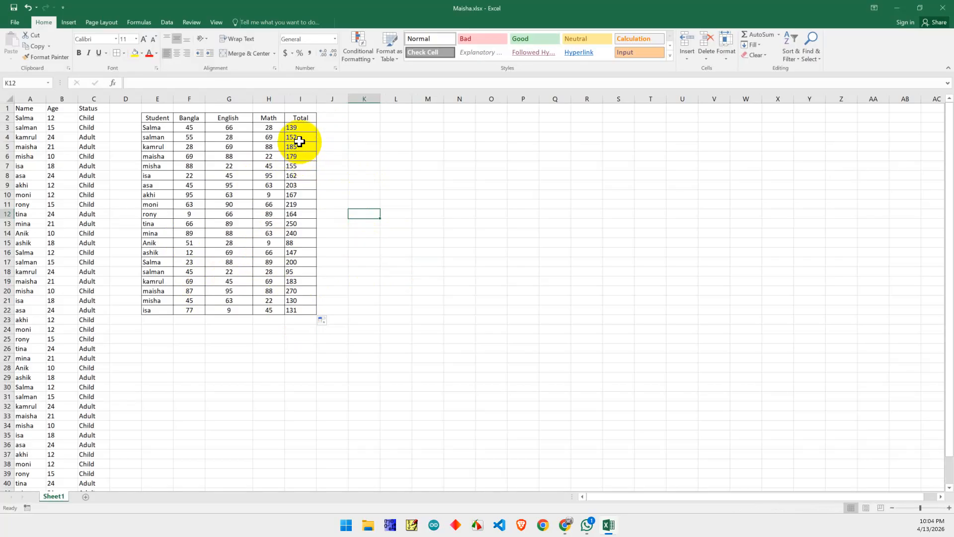
# Step: Enter the heading Grade in cell J2 next to Total
pyautogui.click(332, 119)
pyautogui.write('Grade')
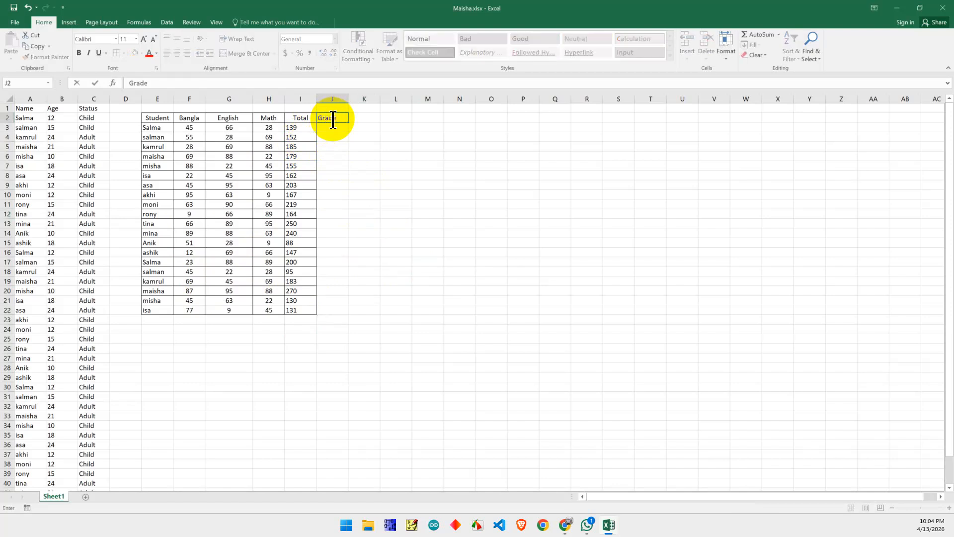
pyautogui.press('Return')
pyautogui.click(370, 174)
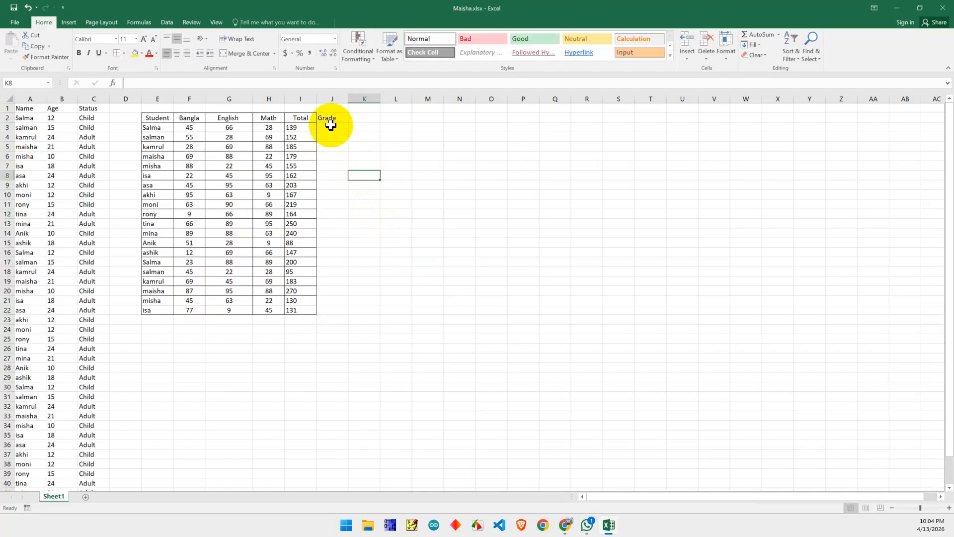
pyautogui.click(330, 126)
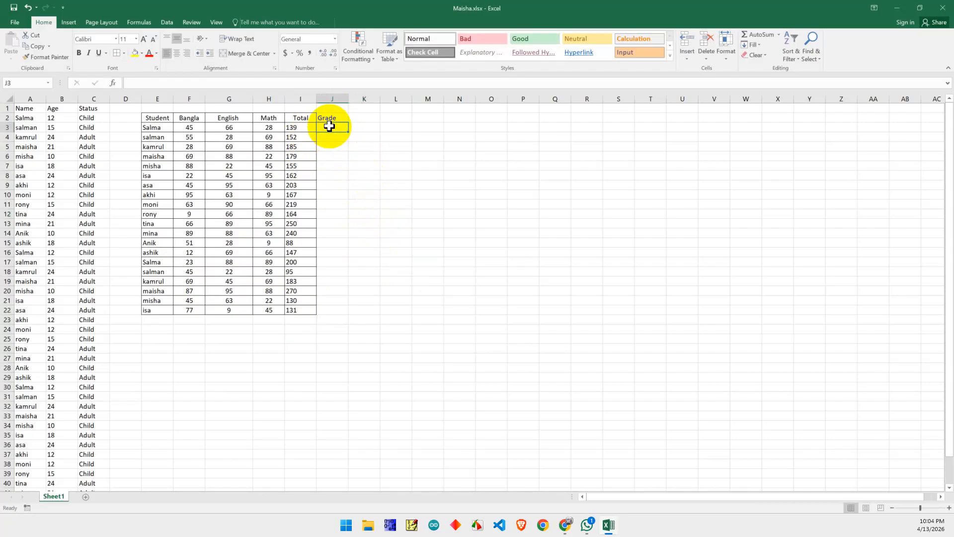
pyautogui.click(295, 127)
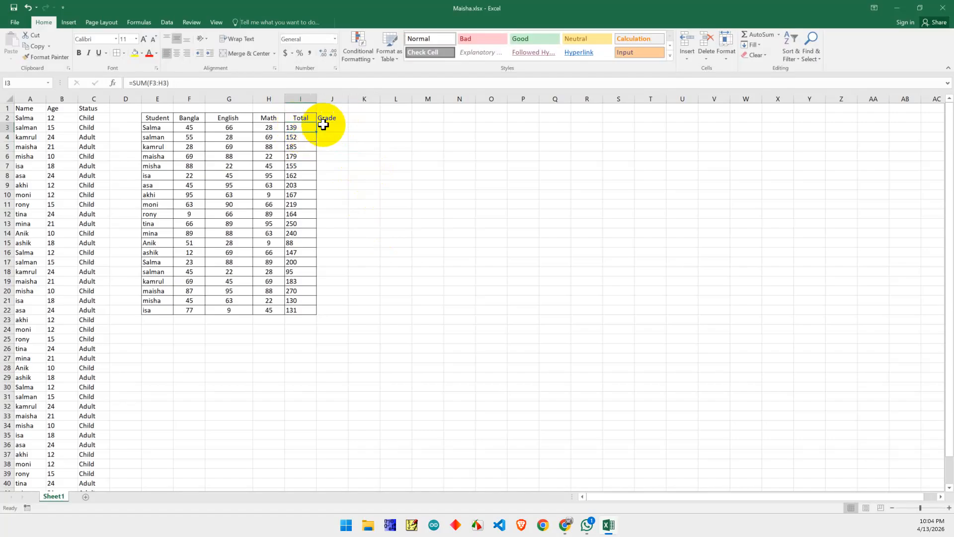
pyautogui.click(333, 127)
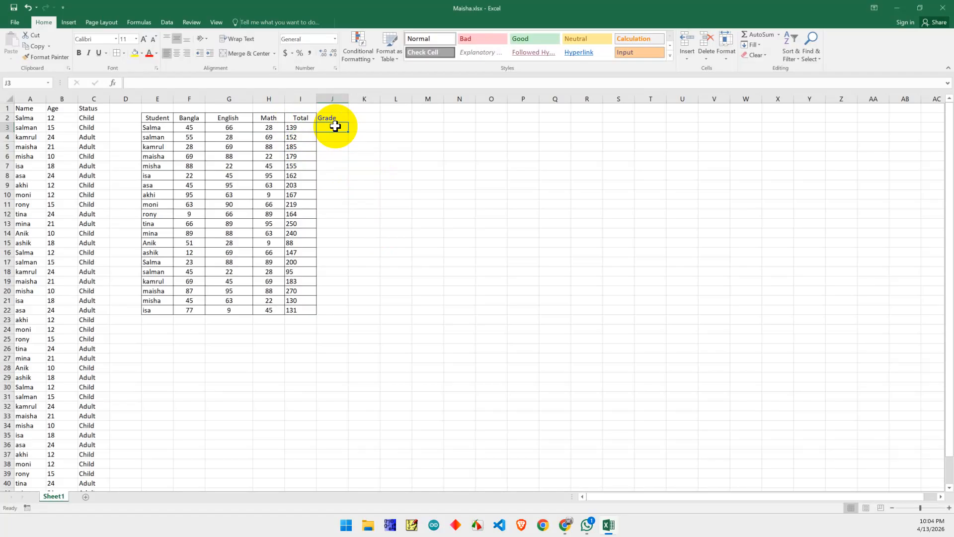
pyautogui.doubleClick(336, 126)
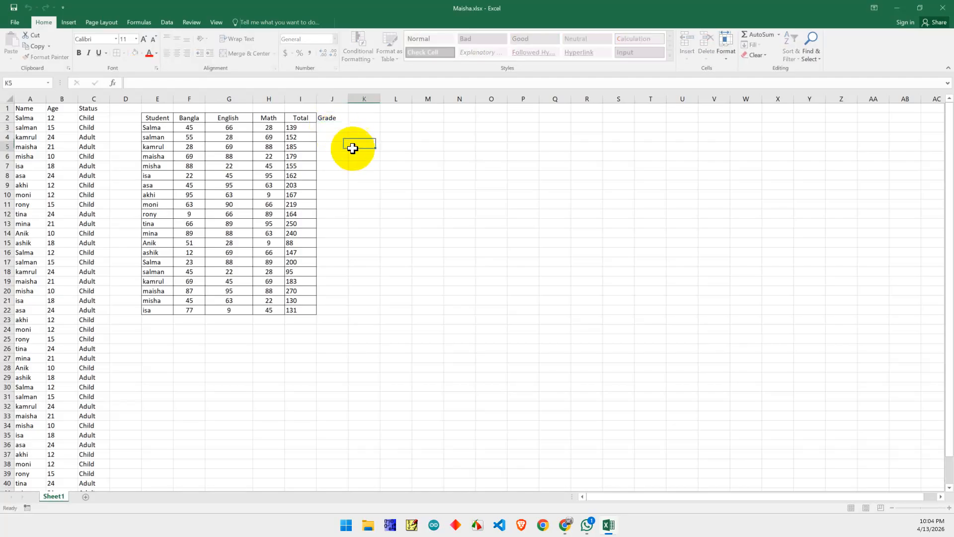
pyautogui.click(353, 146)
pyautogui.click(312, 127)
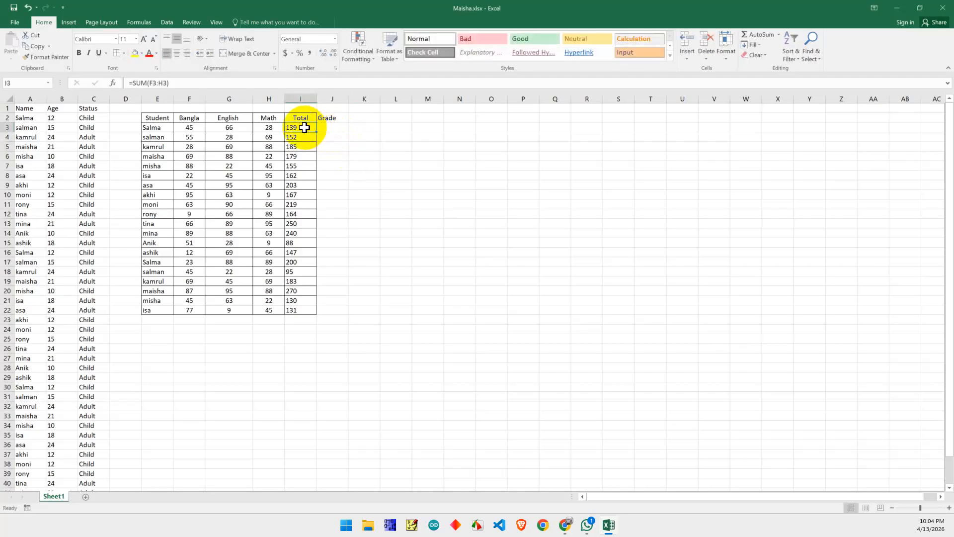
# Step: Begin an IF formula in J3 that tests whether the total in I3 is greater than or equal to 124
pyautogui.doubleClick(330, 128)
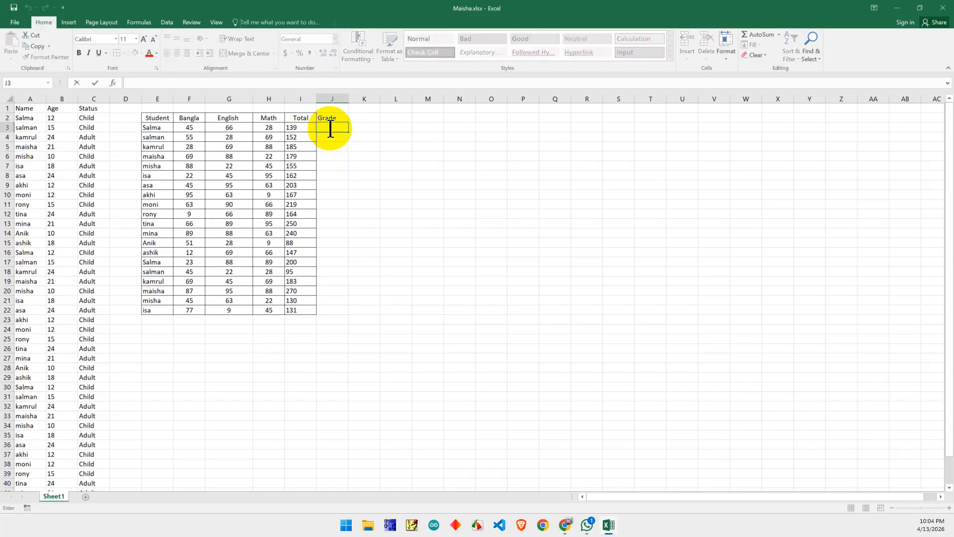
pyautogui.write('=')
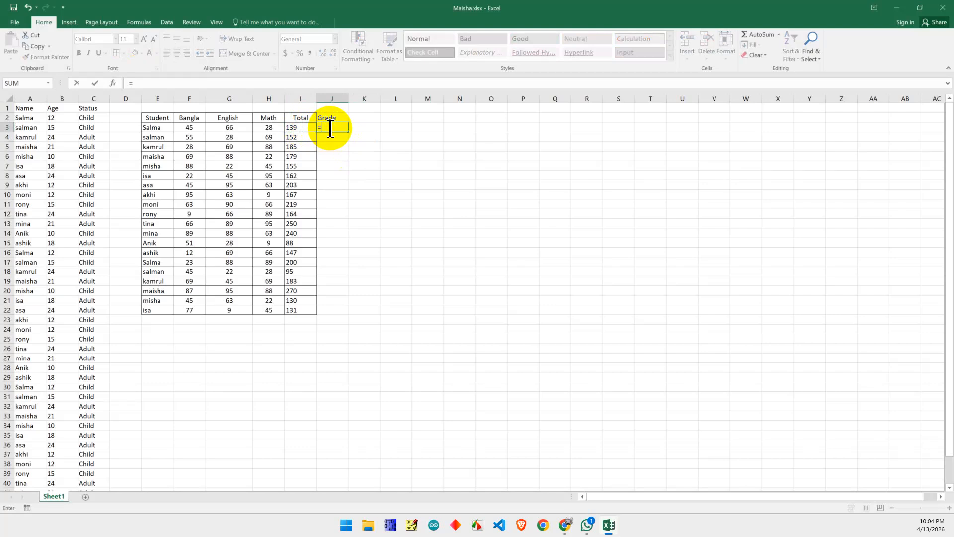
pyautogui.write('if')
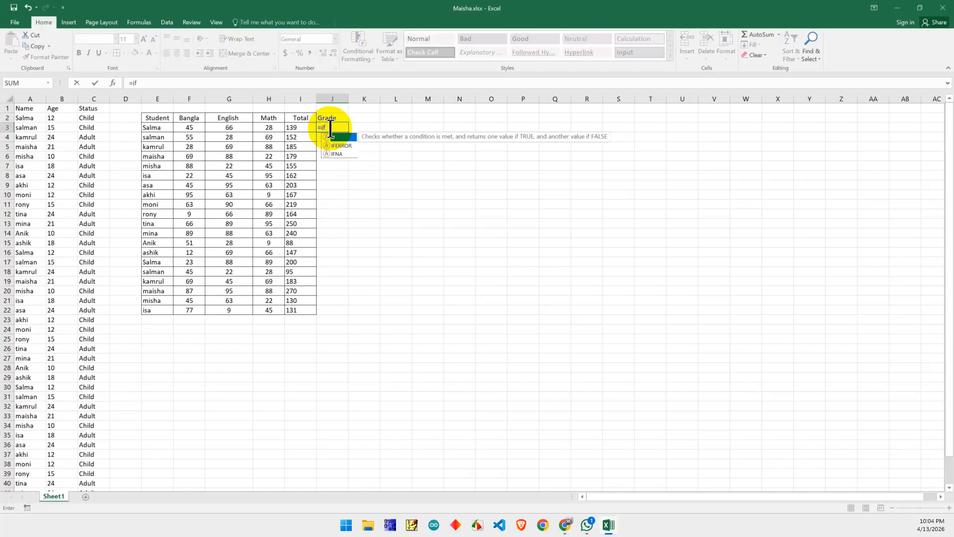
pyautogui.write('(')
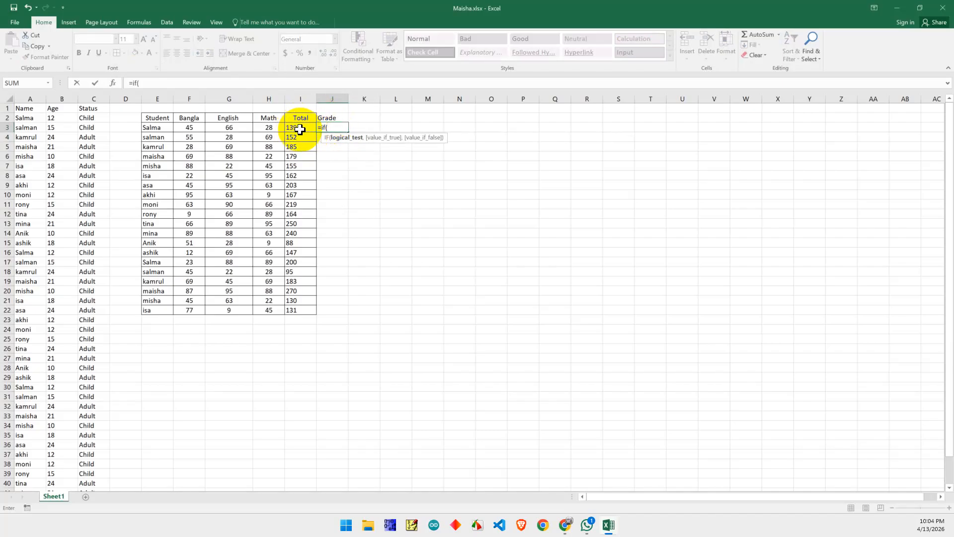
pyautogui.write('139')
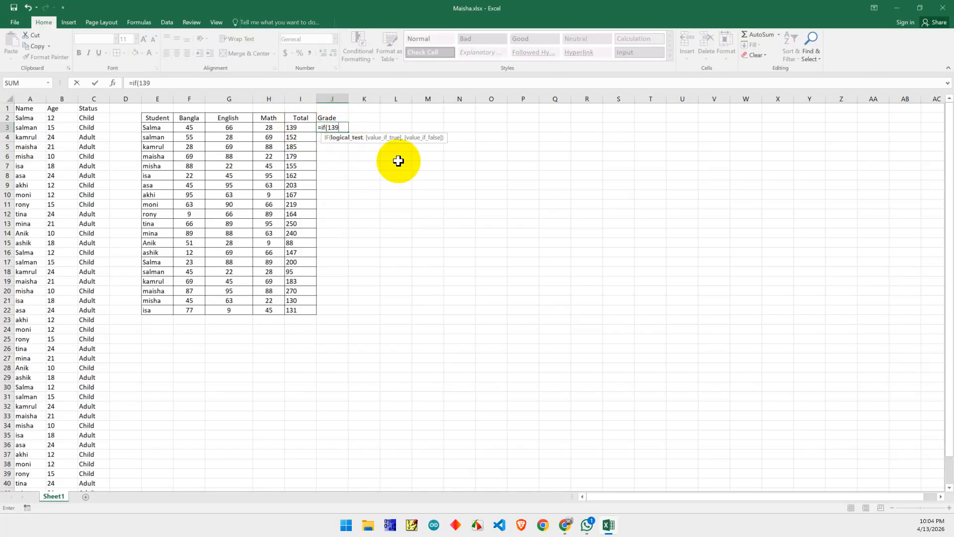
pyautogui.moveTo(343, 125); pyautogui.dragTo(330, 128)
pyautogui.press('BackSpace')
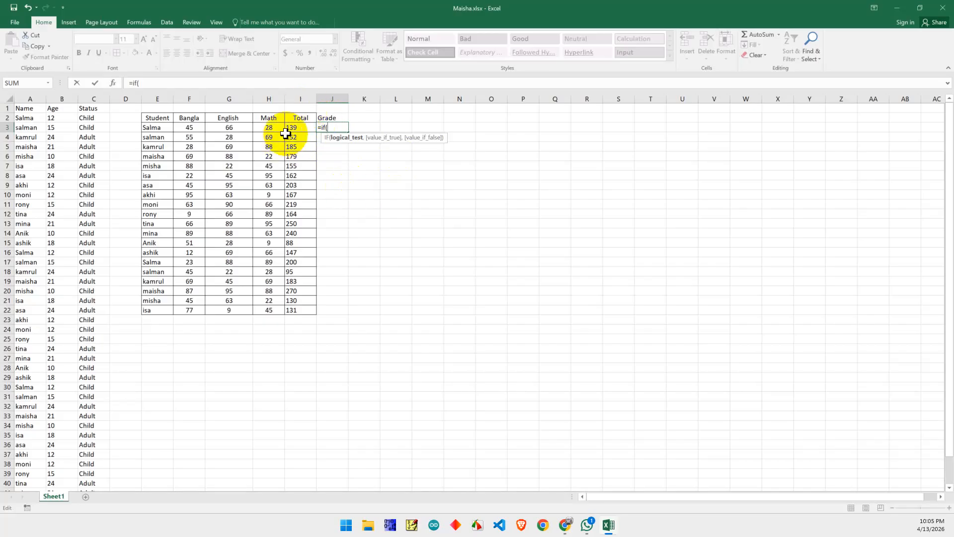
pyautogui.click(297, 129)
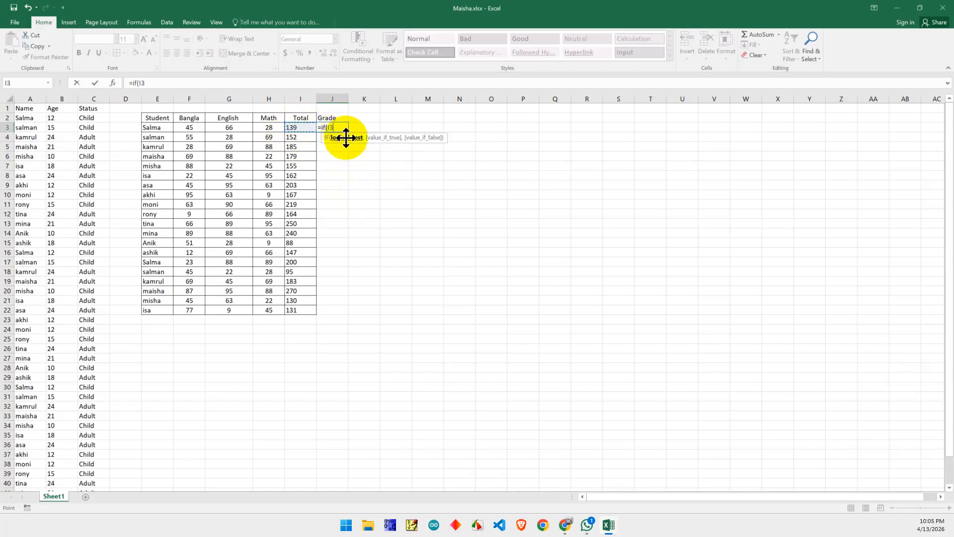
pyautogui.write('>=124')
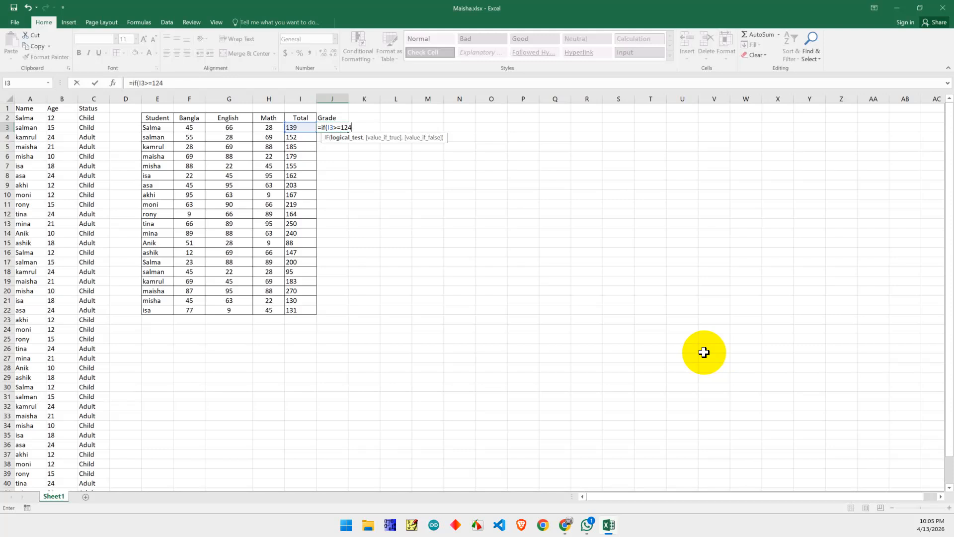
# Step: Complete the IF formula's results with "A+" for a true test and empty text "" for a false one
pyautogui.write(',""')
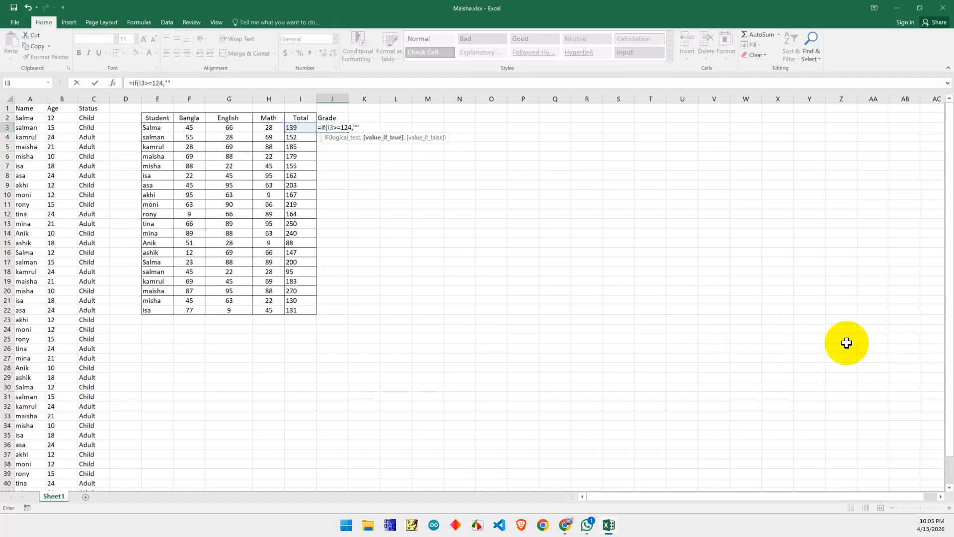
pyautogui.click(357, 126)
pyautogui.write('A+')
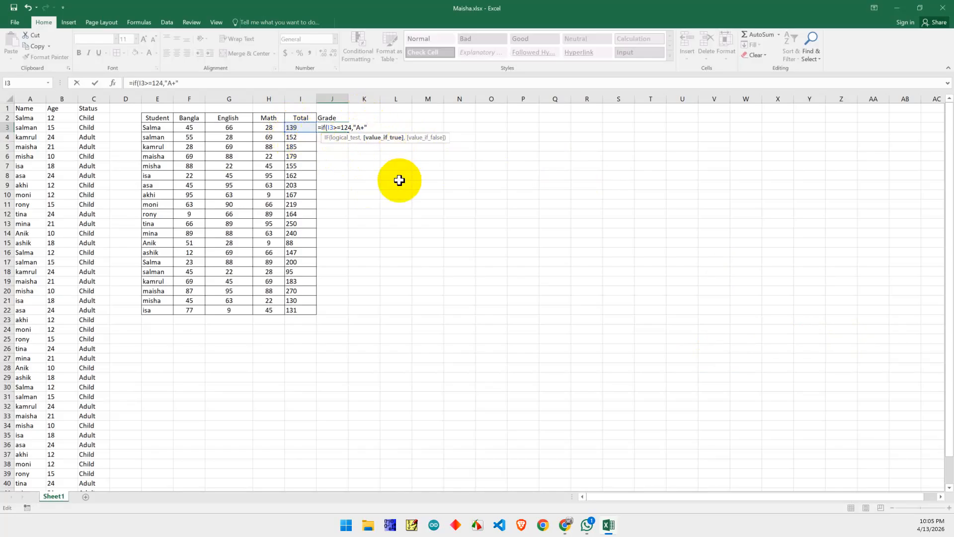
pyautogui.write(',')
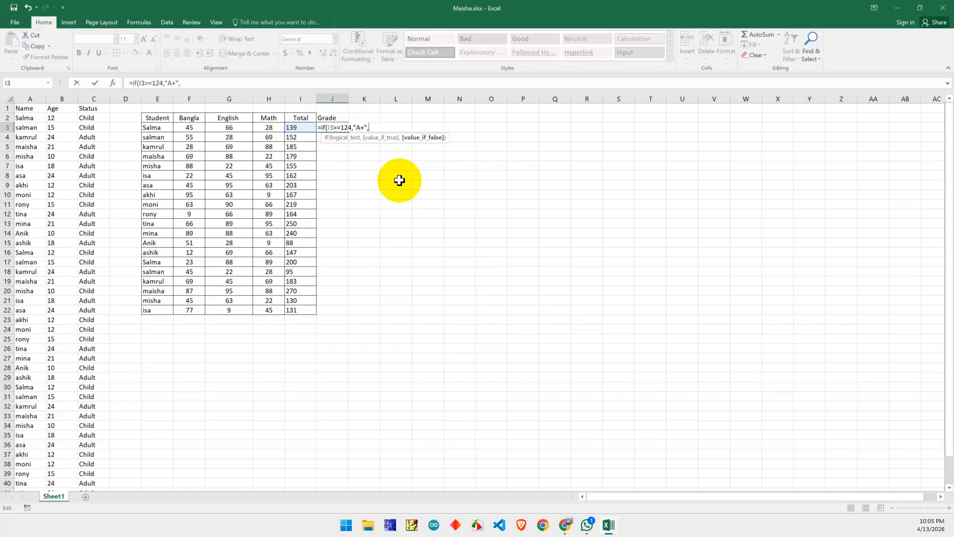
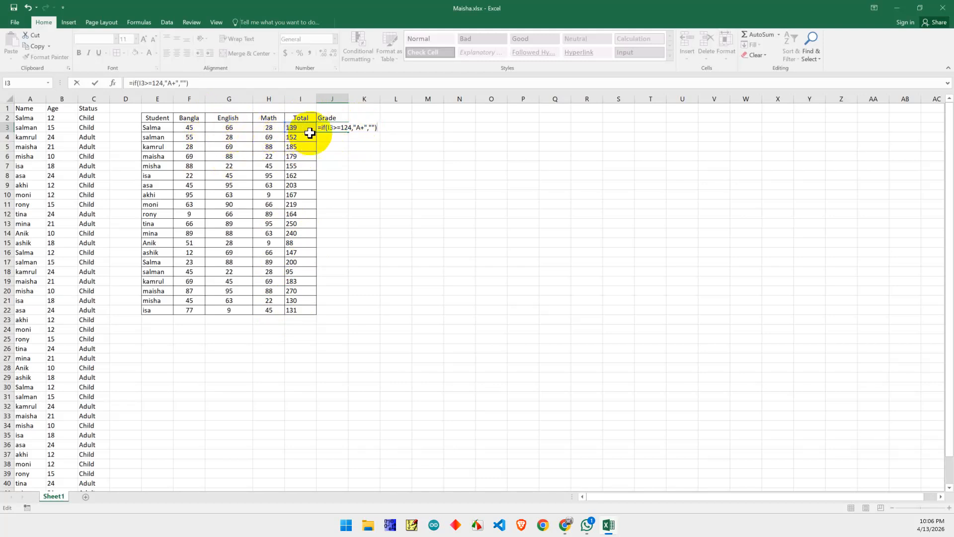
# Step: Set the threshold in the J3 formula to 240 and enter it as =IF(I3>=240,"A+","")
pyautogui.click(348, 128)
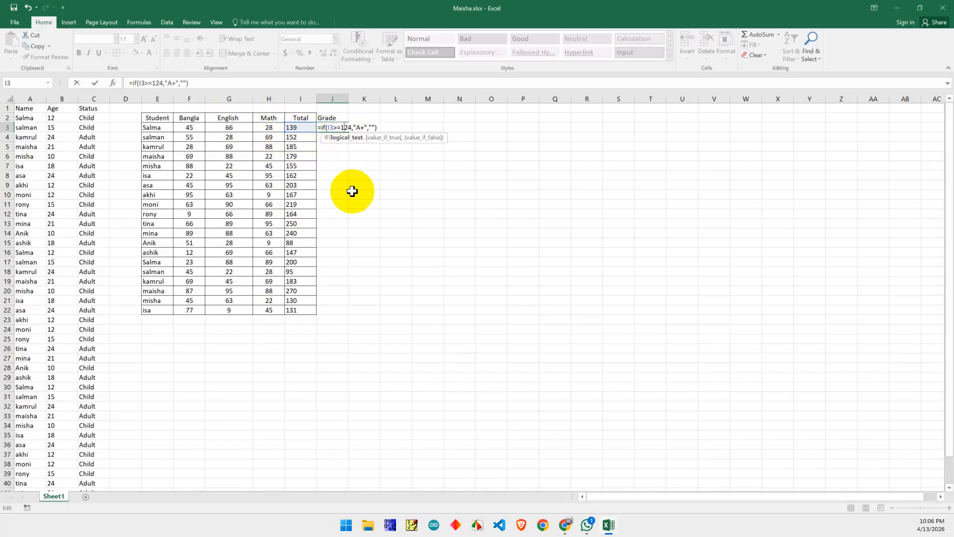
pyautogui.click(352, 128)
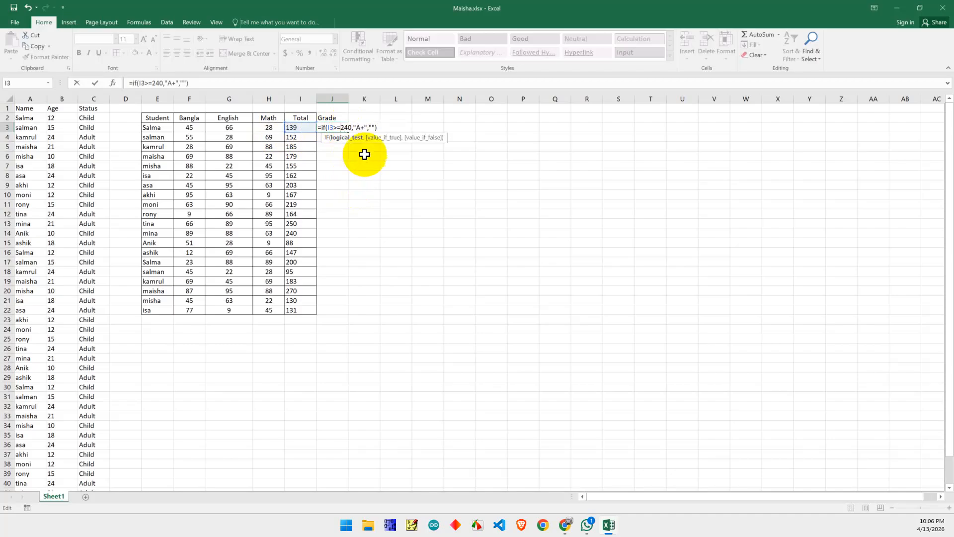
pyautogui.click(374, 128)
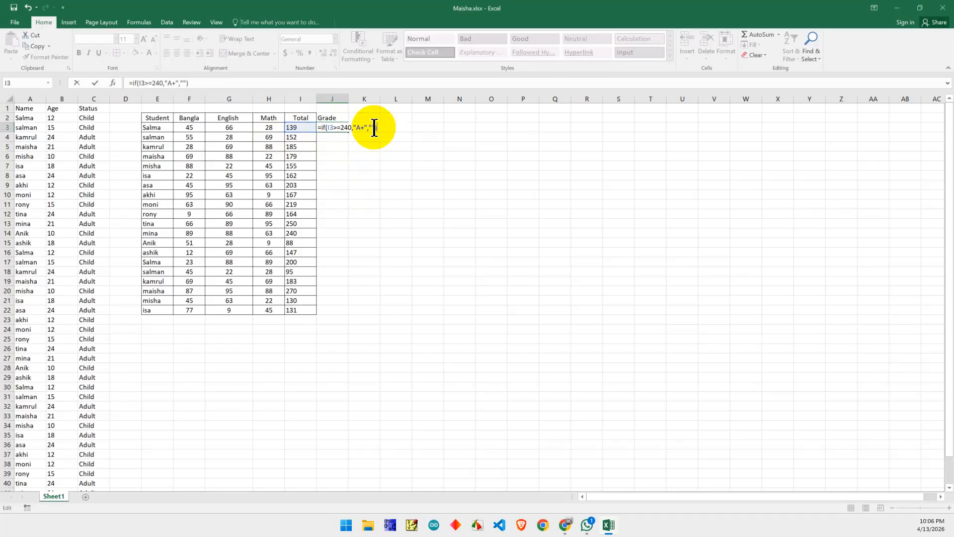
pyautogui.press('Return')
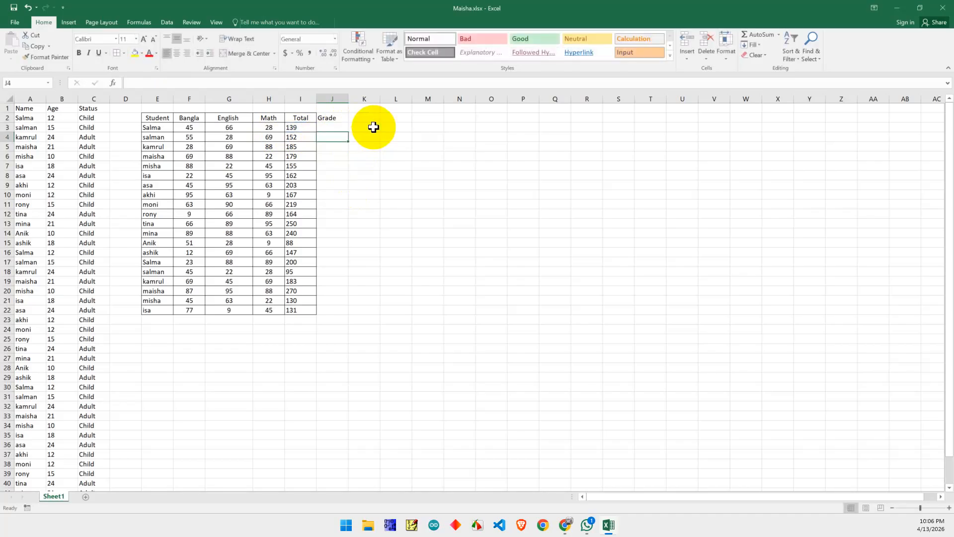
# Step: Fill the grade formula from J3 down through J22 for all students
pyautogui.click(329, 125)
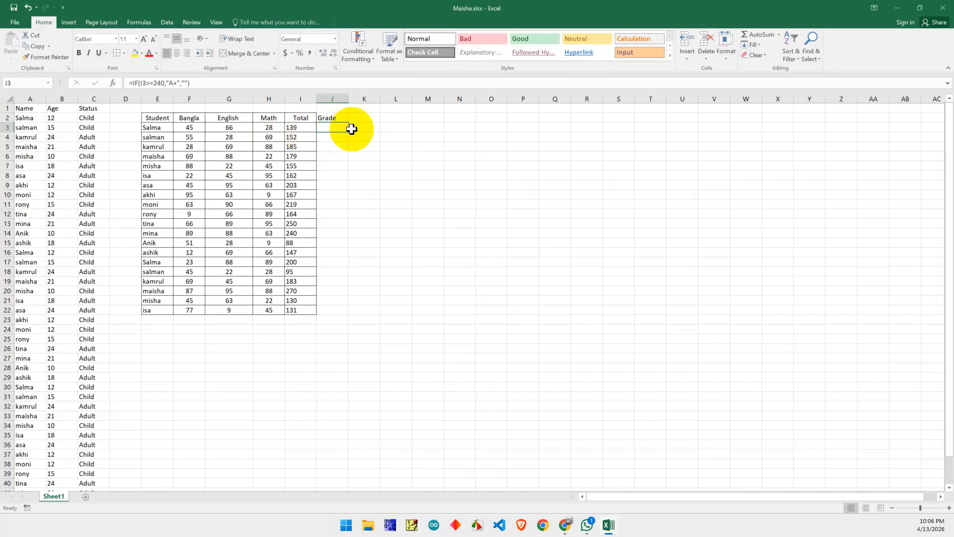
pyautogui.doubleClick(348, 131)
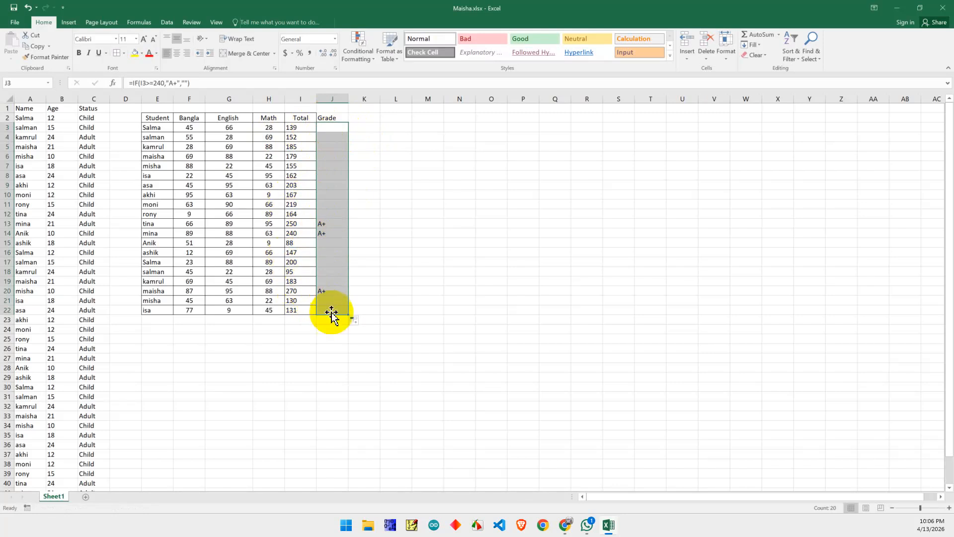
pyautogui.click(423, 328)
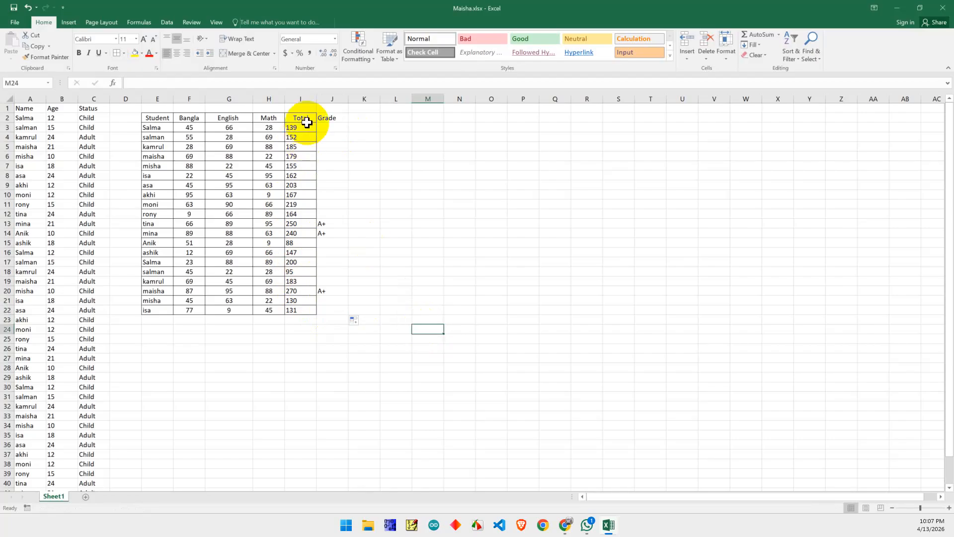
# Step: Apply all borders to the Grade column cells J2:J22
pyautogui.click(420, 131)
pyautogui.moveTo(333, 119); pyautogui.dragTo(340, 312)
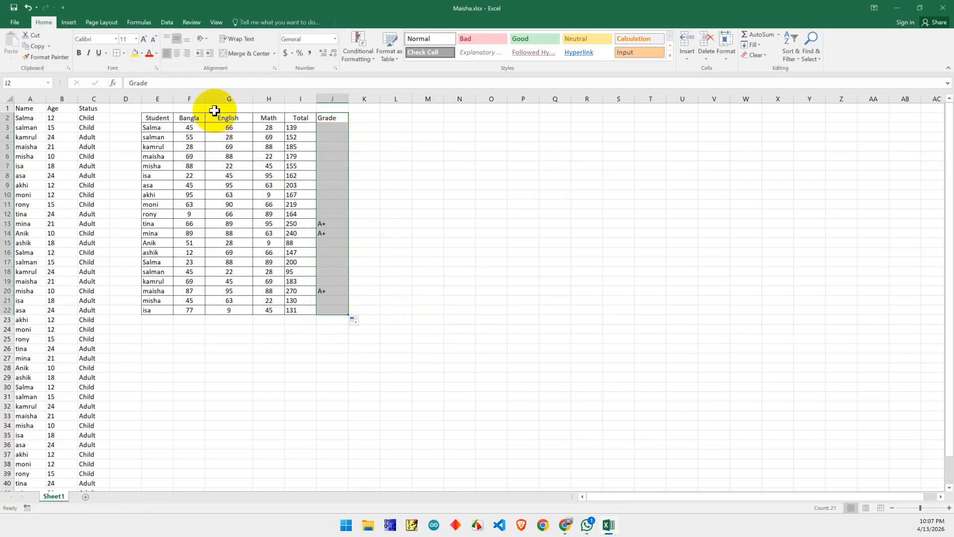
pyautogui.click(121, 50)
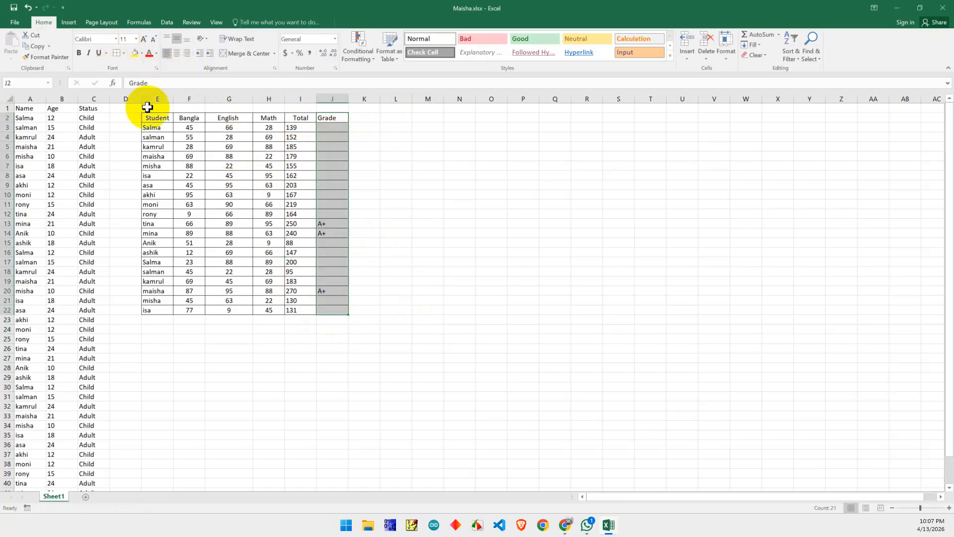
pyautogui.click(491, 205)
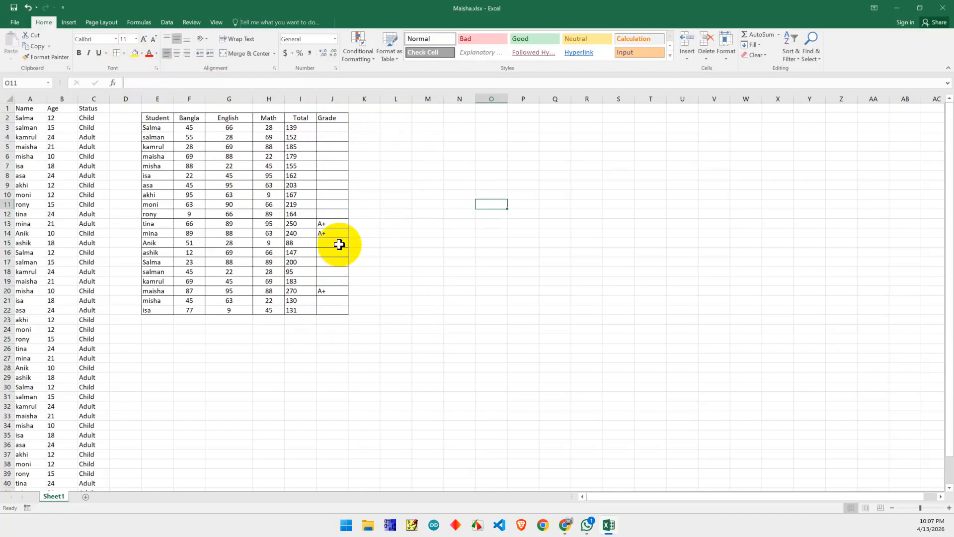
# Step: Set the row 7 student's English mark in G7 to 82 and Math mark in H7 to 95
pyautogui.click(192, 184)
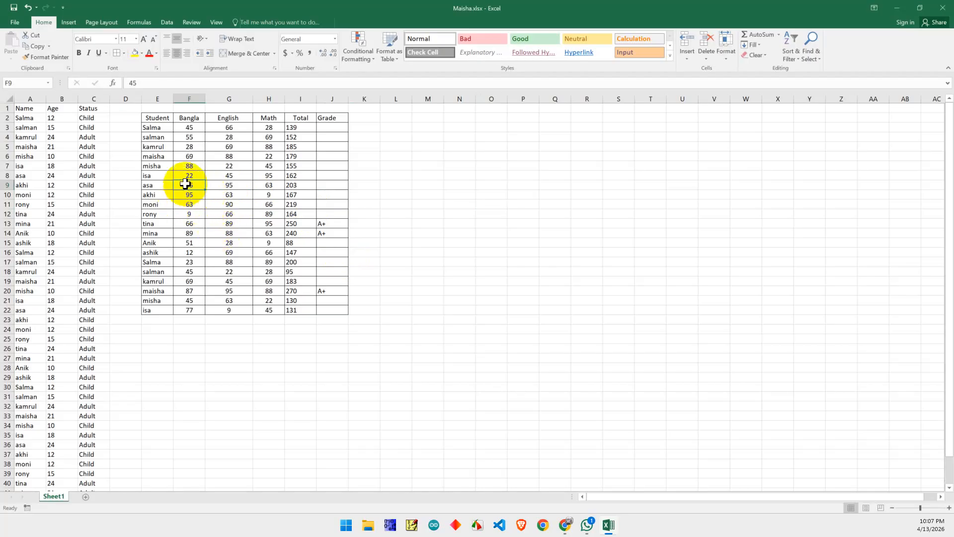
pyautogui.click(188, 166)
pyautogui.click(228, 166)
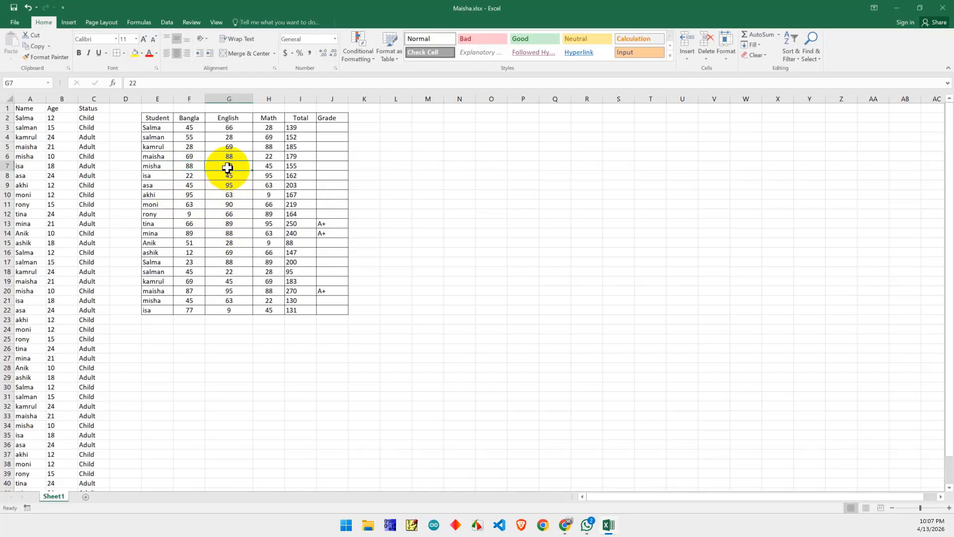
pyautogui.write('8')
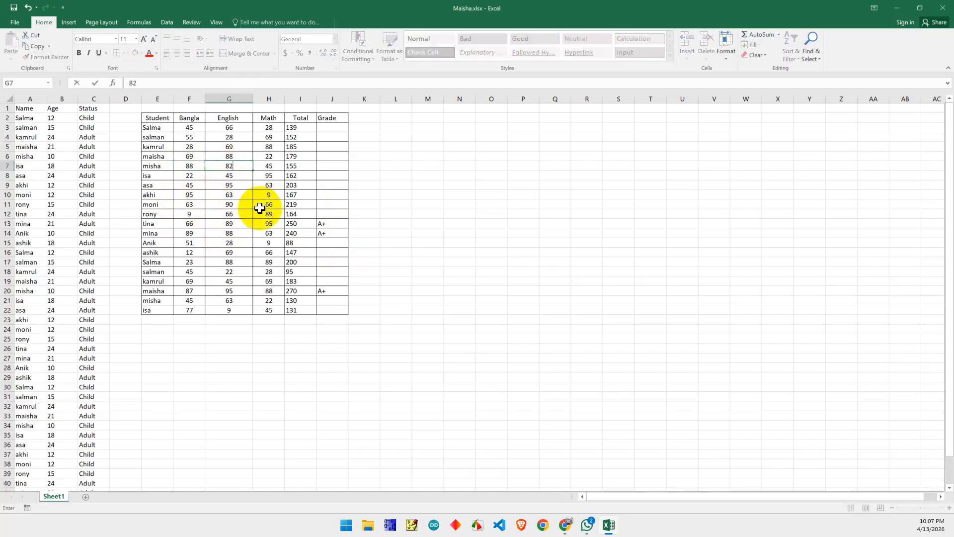
pyautogui.press('Return')
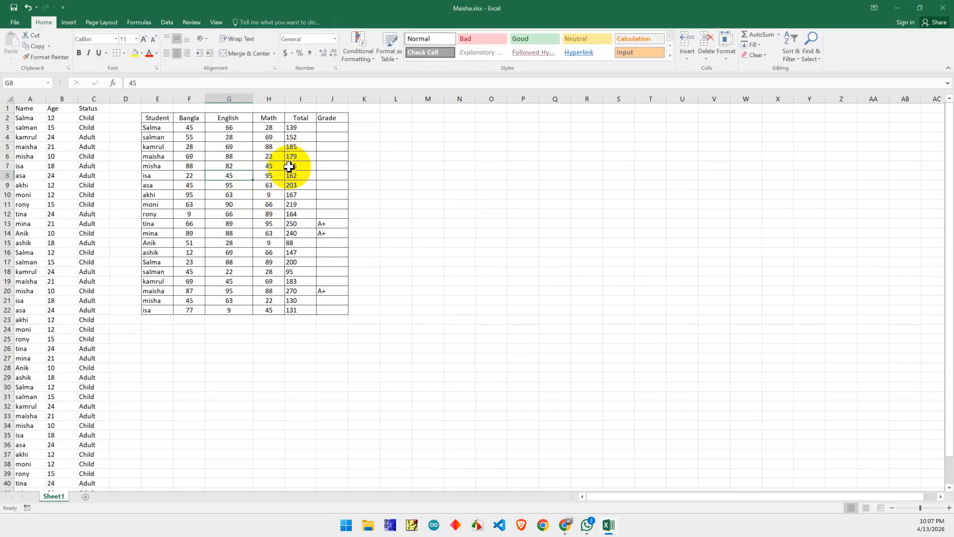
pyautogui.click(266, 164)
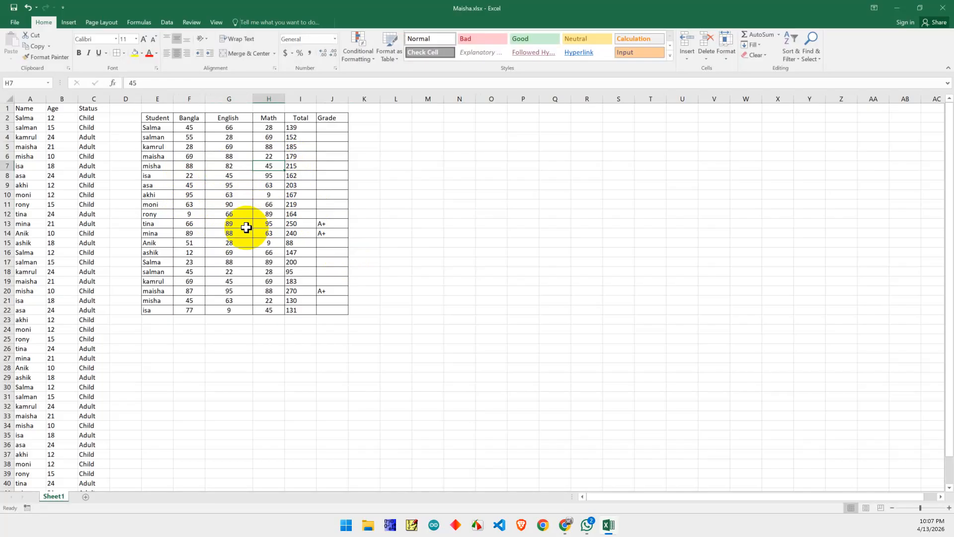
pyautogui.write('95')
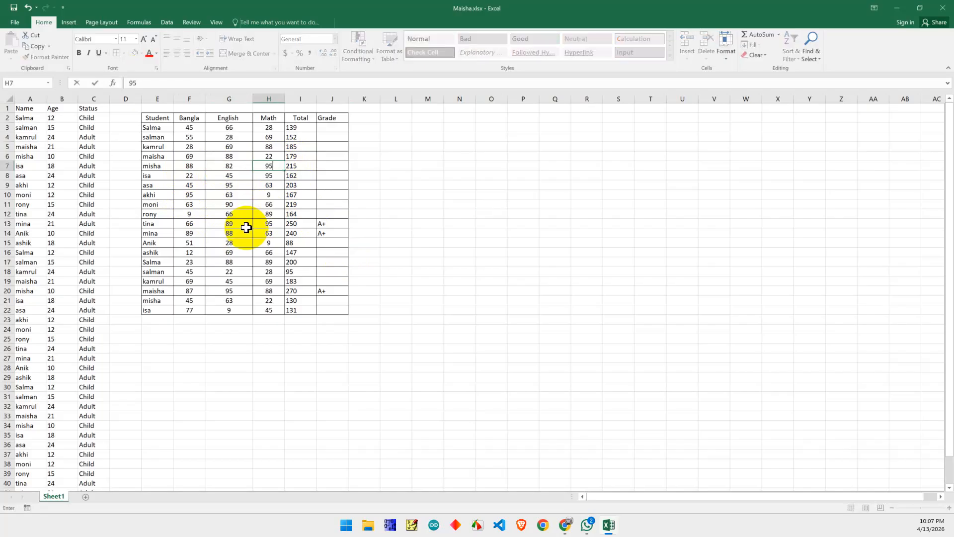
pyautogui.press('Return')
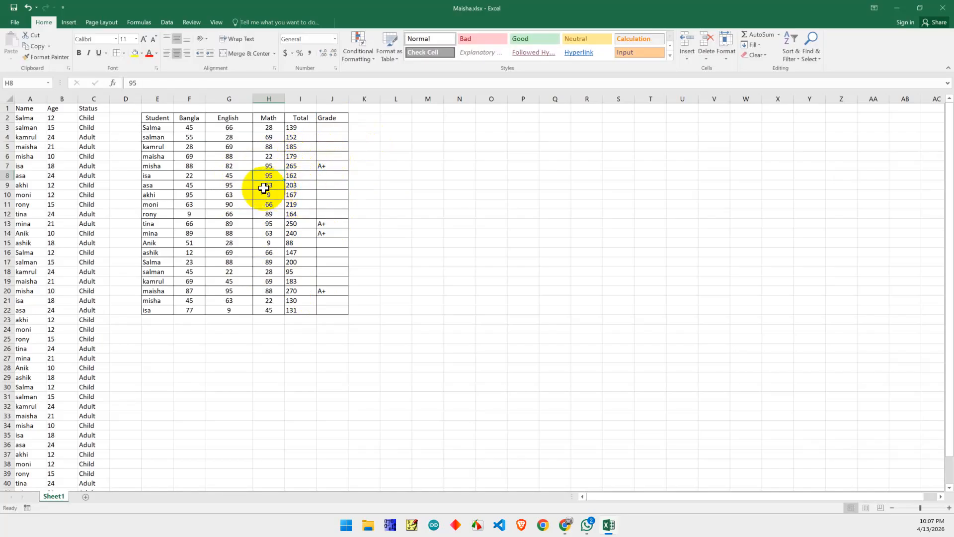
# Step: Set the Bangla mark in F9 to 85 and check the grades in J3:J22
pyautogui.click(199, 185)
pyautogui.write('8')
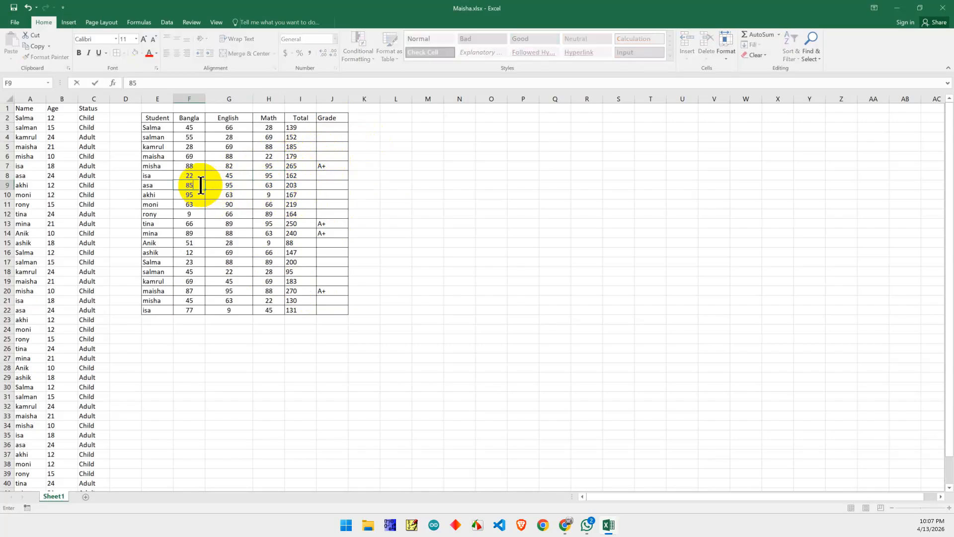
pyautogui.press('Return')
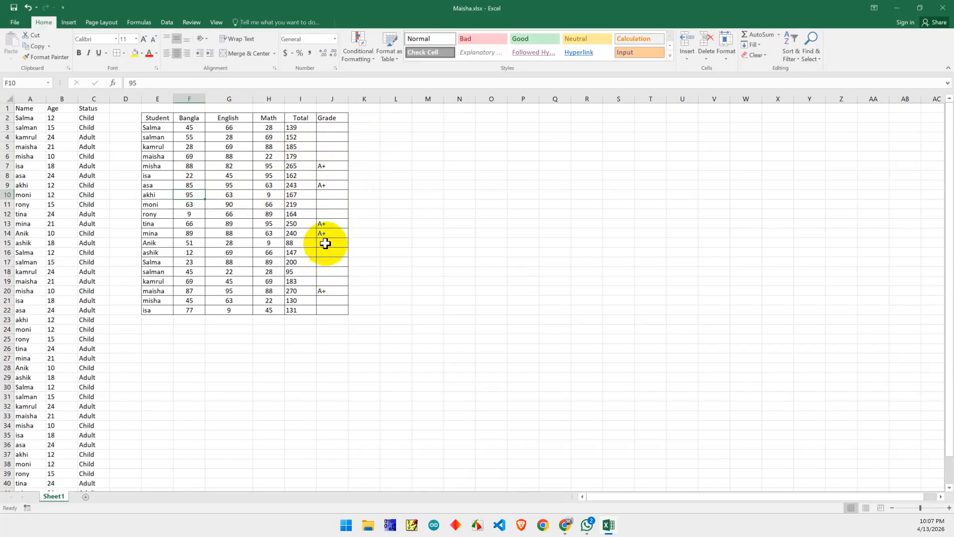
pyautogui.moveTo(326, 128); pyautogui.dragTo(326, 309)
pyautogui.click(390, 271)
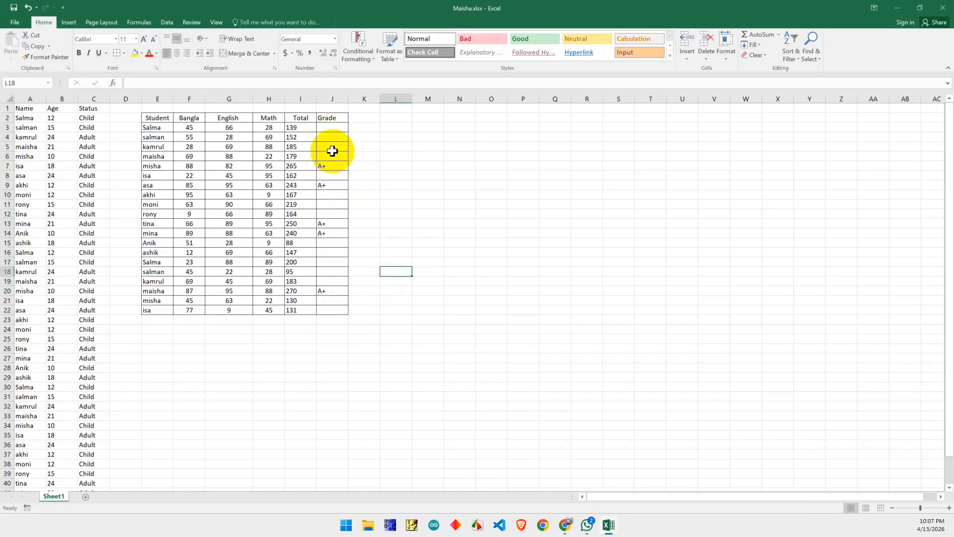
# Step: Examine the grade formula in J3
pyautogui.click(329, 127)
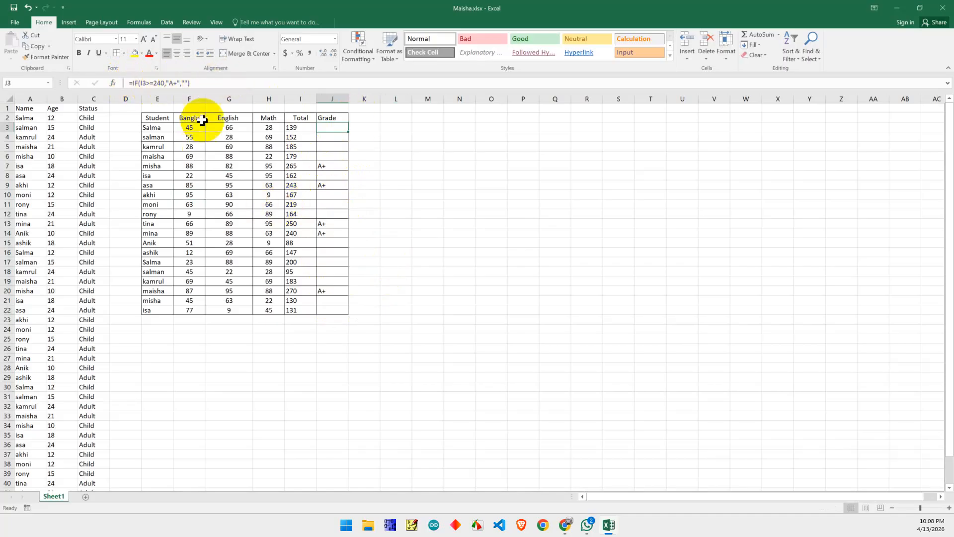
pyautogui.click(129, 82)
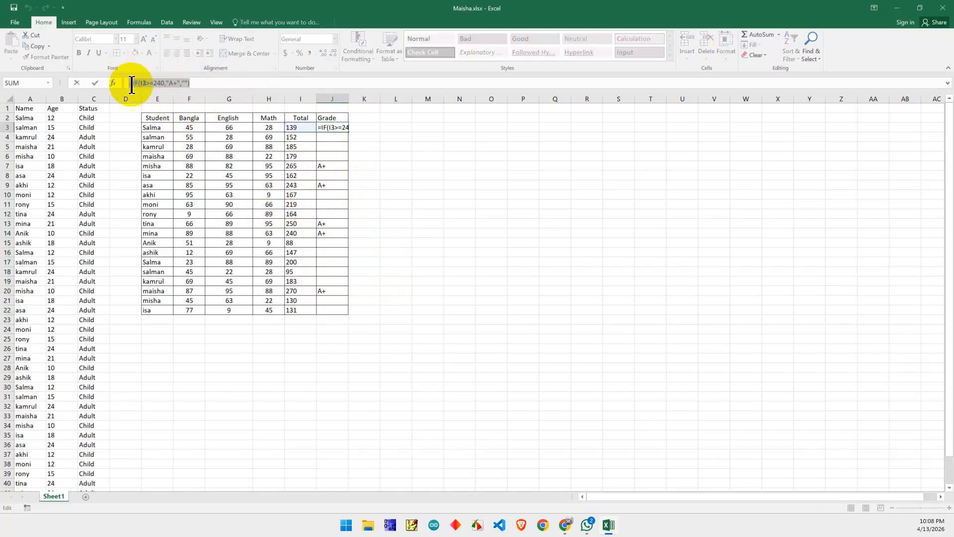
pyautogui.click(206, 84)
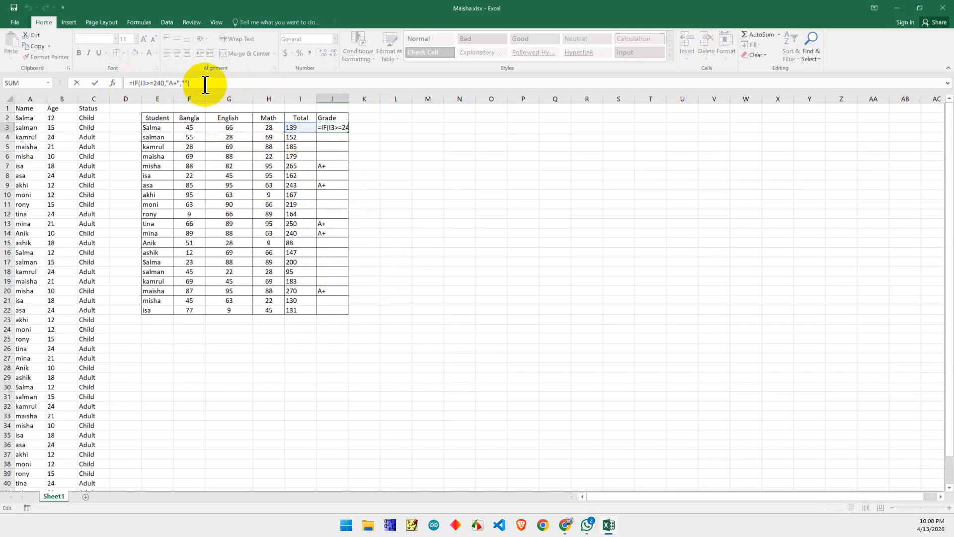
pyautogui.press('Return')
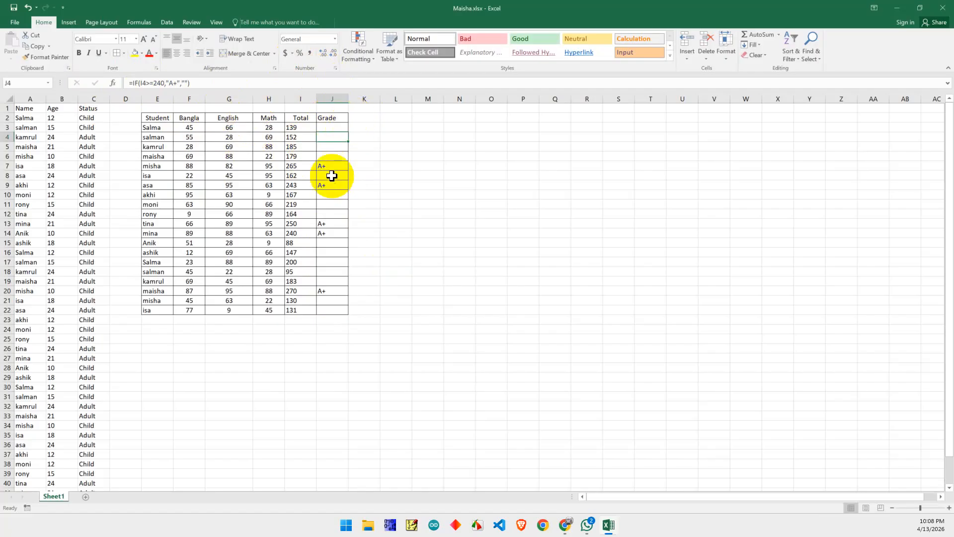
# Step: Change the J3 formula to return "4.00" for totals of 240 or more and fill it down to J22
pyautogui.click(329, 124)
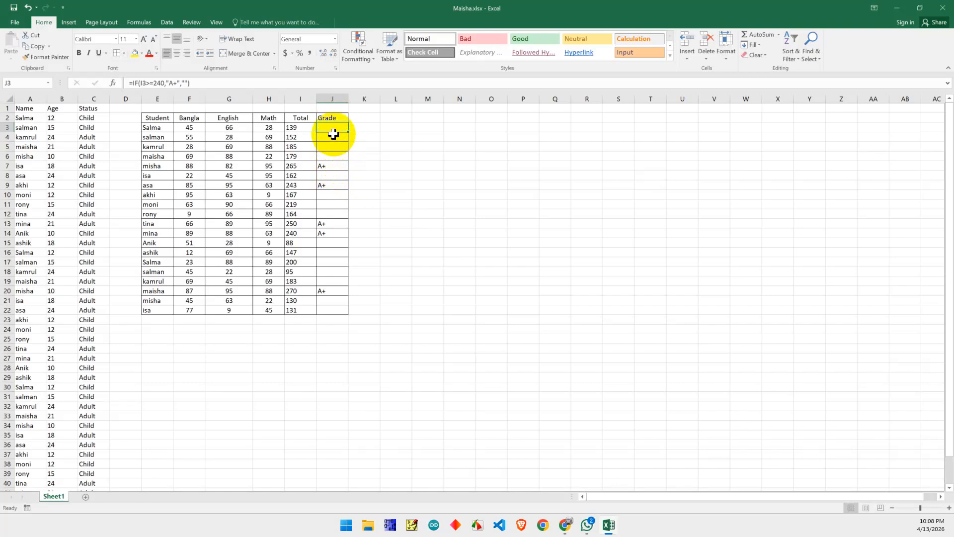
pyautogui.click(177, 82)
pyautogui.press('BackSpace')
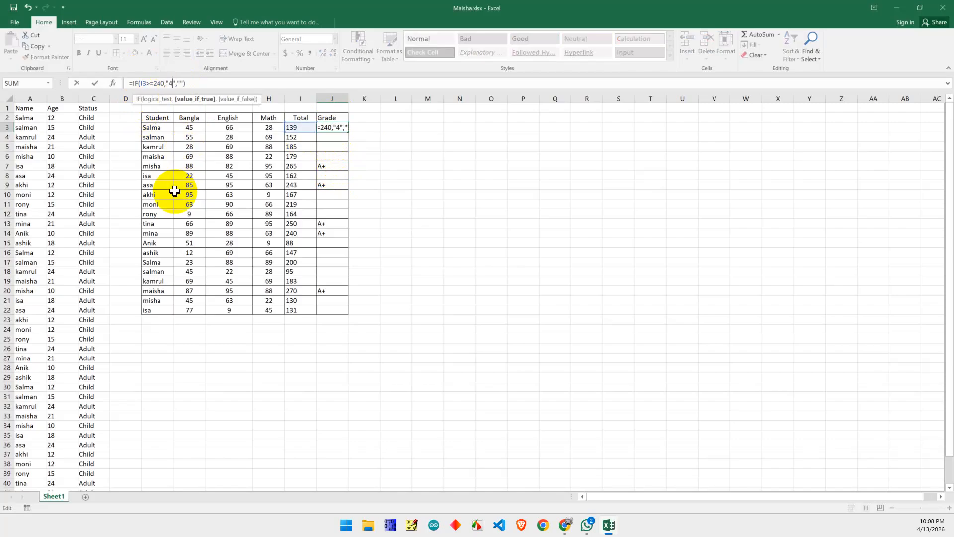
pyautogui.write('4.00')
pyautogui.press('Return')
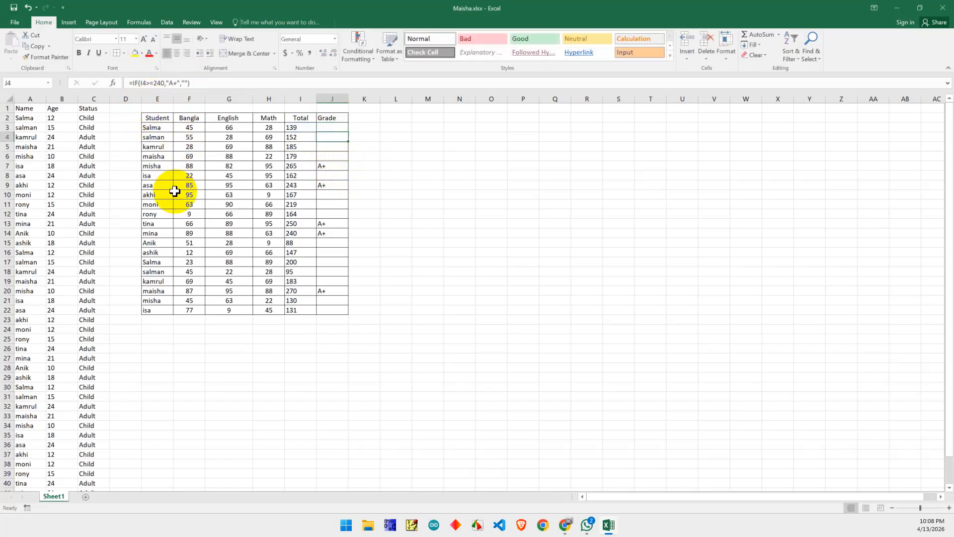
pyautogui.click(329, 128)
pyautogui.doubleClick(349, 129)
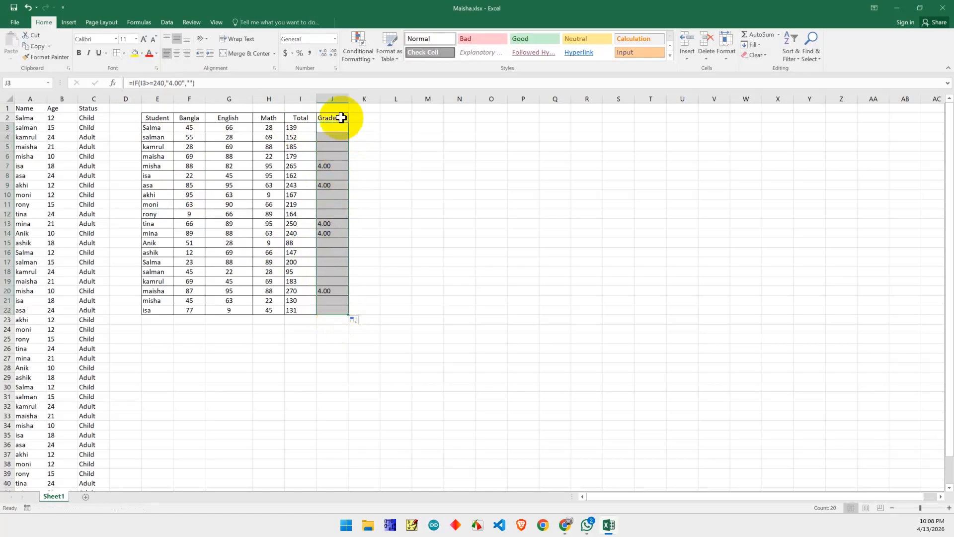
# Step: Extend the header in J2 to "Grade ppoint" and autofit the width of column J
pyautogui.doubleClick(341, 117)
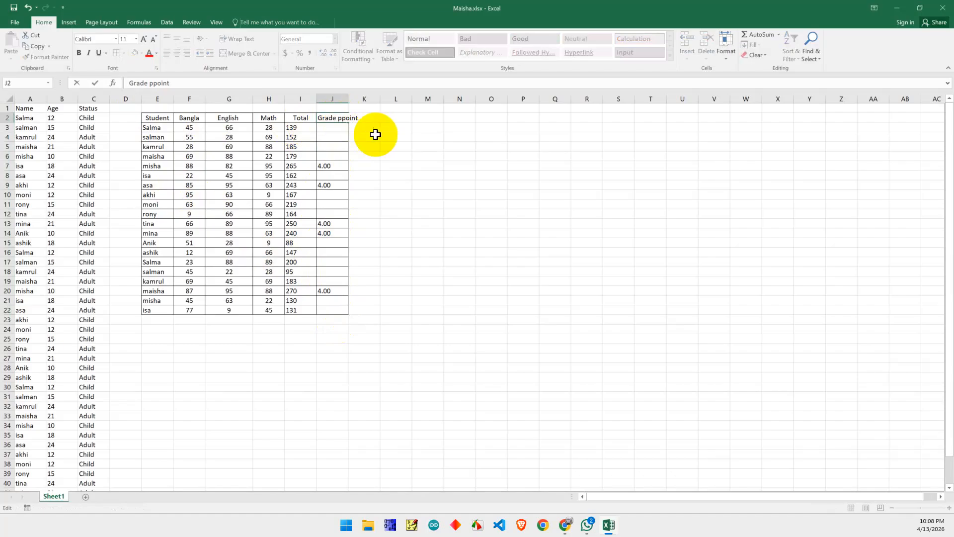
pyautogui.click(384, 137)
pyautogui.doubleClick(347, 94)
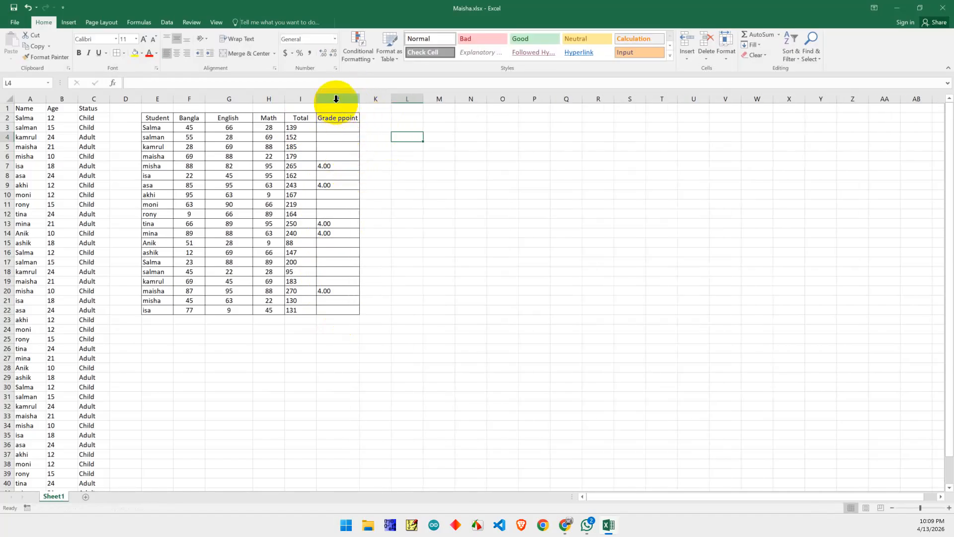
# Step: Center the contents of column J horizontally
pyautogui.click(336, 99)
pyautogui.click(176, 53)
pyautogui.click(470, 223)
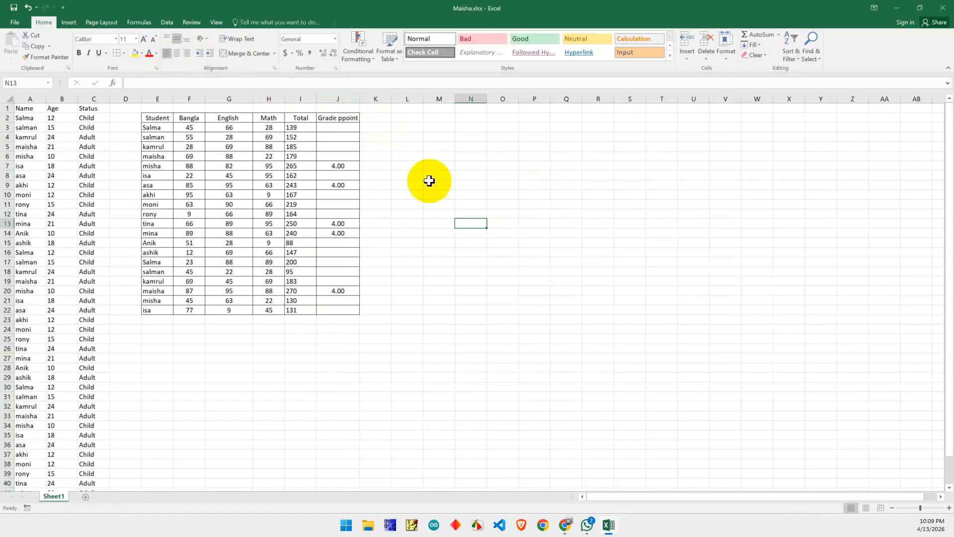
# Step: Correct the spelling of the header in J2 to "Grade point"
pyautogui.click(338, 119)
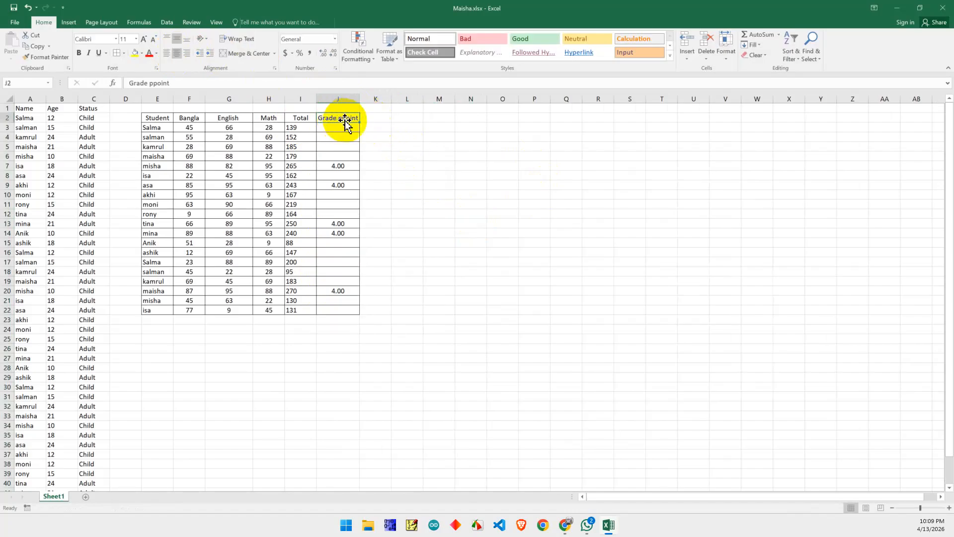
pyautogui.doubleClick(341, 118)
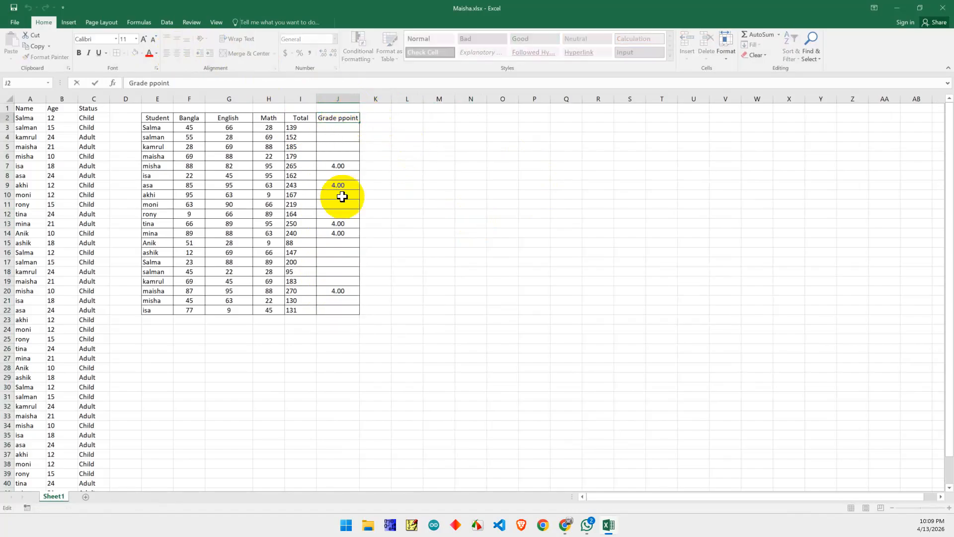
pyautogui.press('BackSpace')
pyautogui.click(426, 195)
# Step: Enter the headers "Letter B" in K2, "Letter English" in L2 and "Ltter M" in M2
pyautogui.click(375, 118)
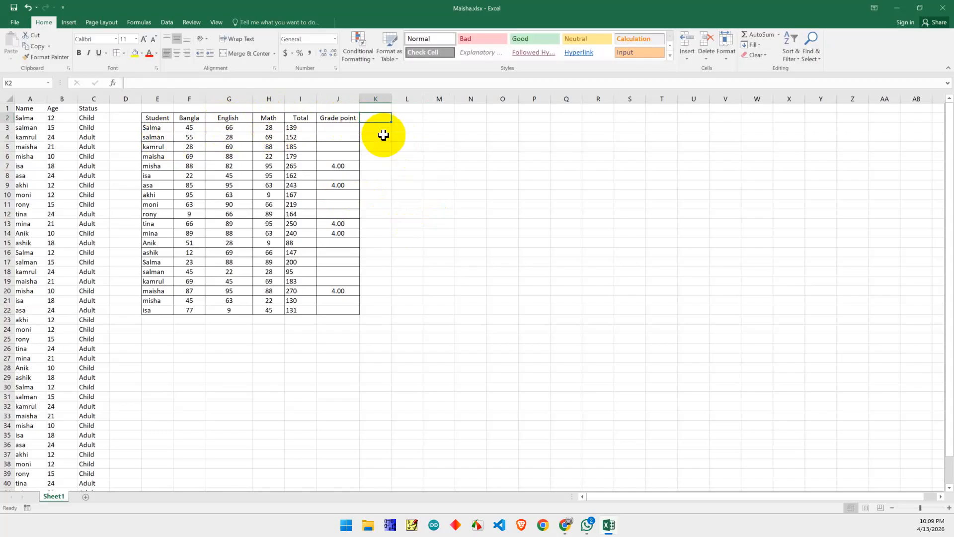
pyautogui.write('G')
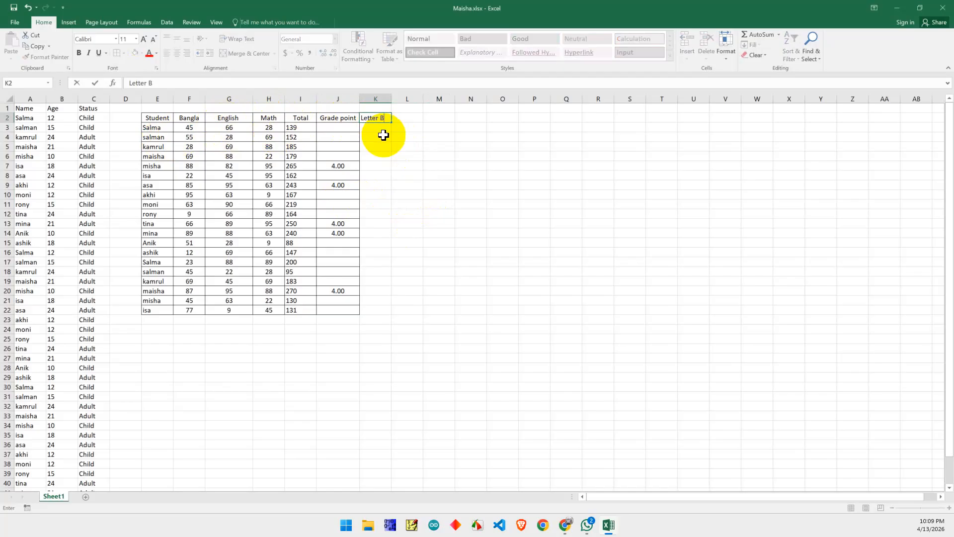
pyautogui.write('Letter English')
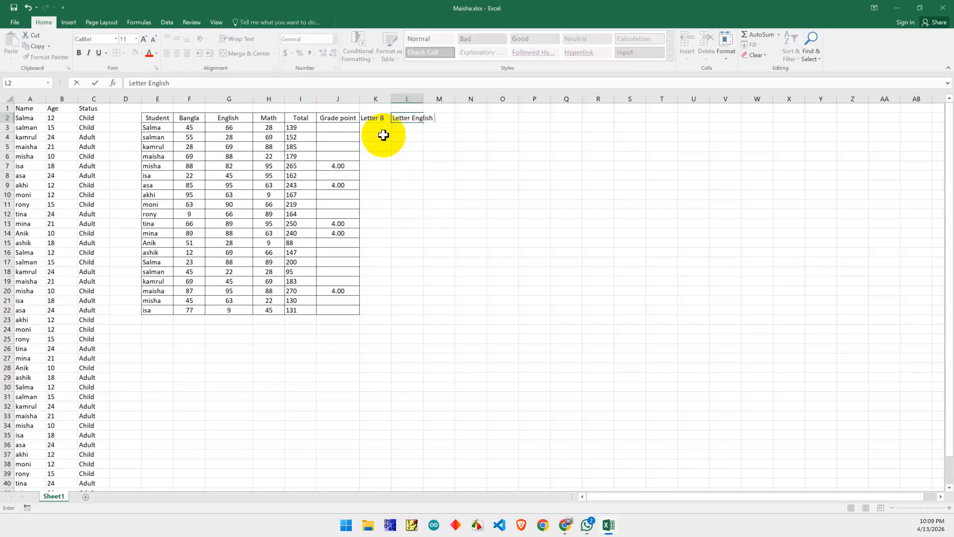
pyautogui.press('Tab')
pyautogui.write('LE')
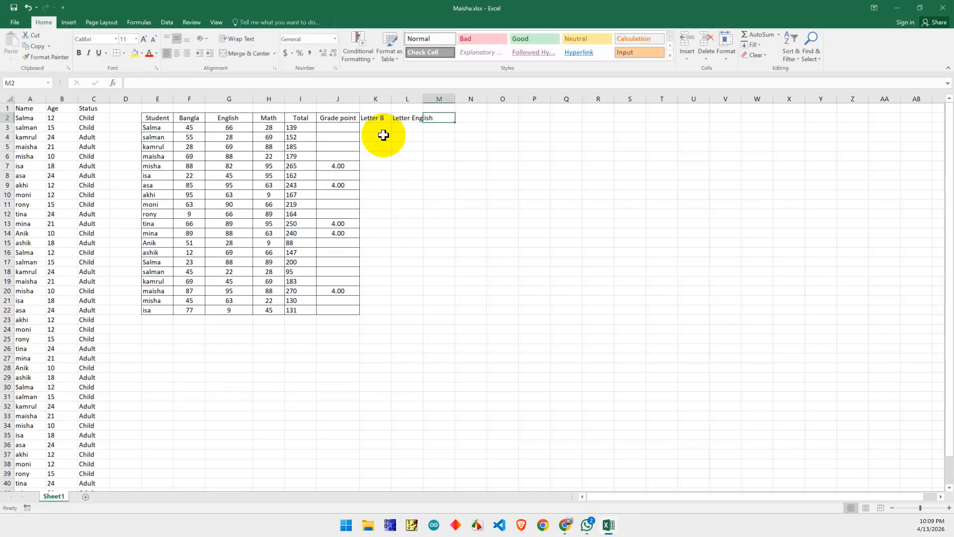
pyautogui.write('tter M')
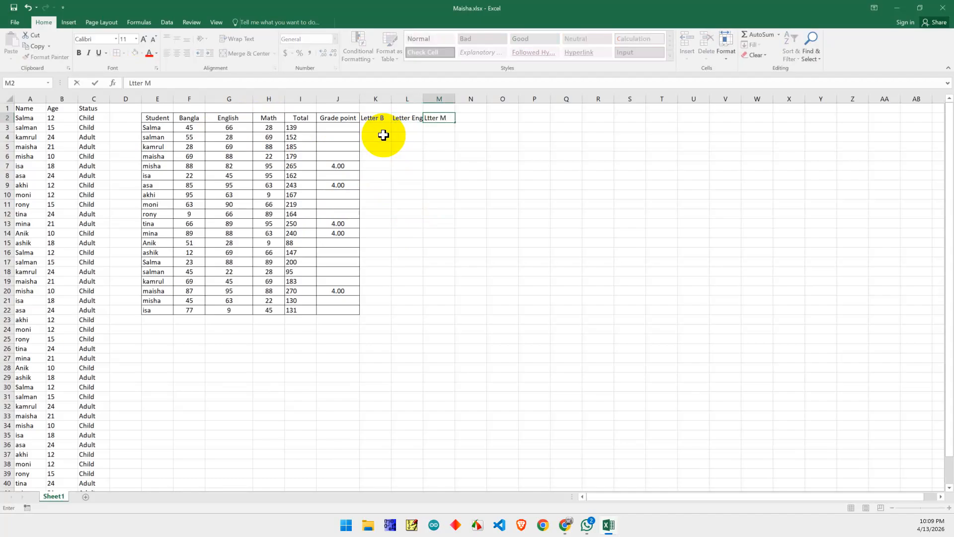
# Step: Shorten the header in L2 to "Letter E"
pyautogui.click(411, 123)
pyautogui.doubleClick(417, 122)
pyautogui.moveTo(418, 122); pyautogui.dragTo(427, 121)
pyautogui.press('BackSpace')
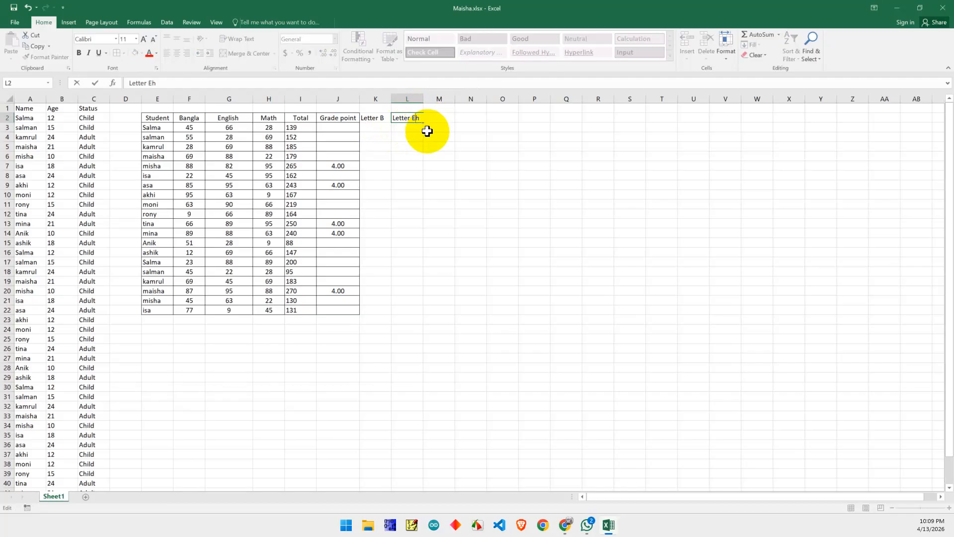
pyautogui.press('BackSpace')
pyautogui.click(480, 156)
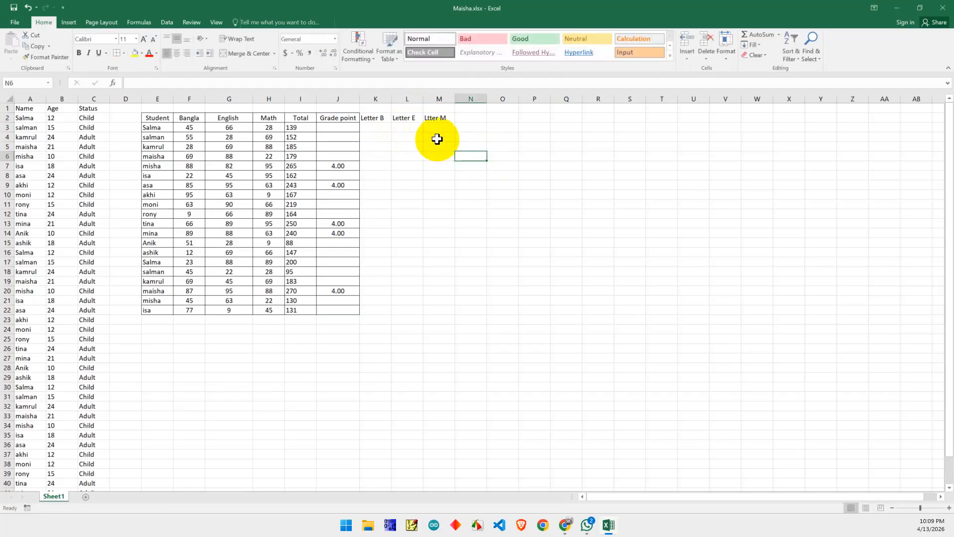
# Step: Apply all borders to the new letter-grade columns K2:M22
pyautogui.click(378, 127)
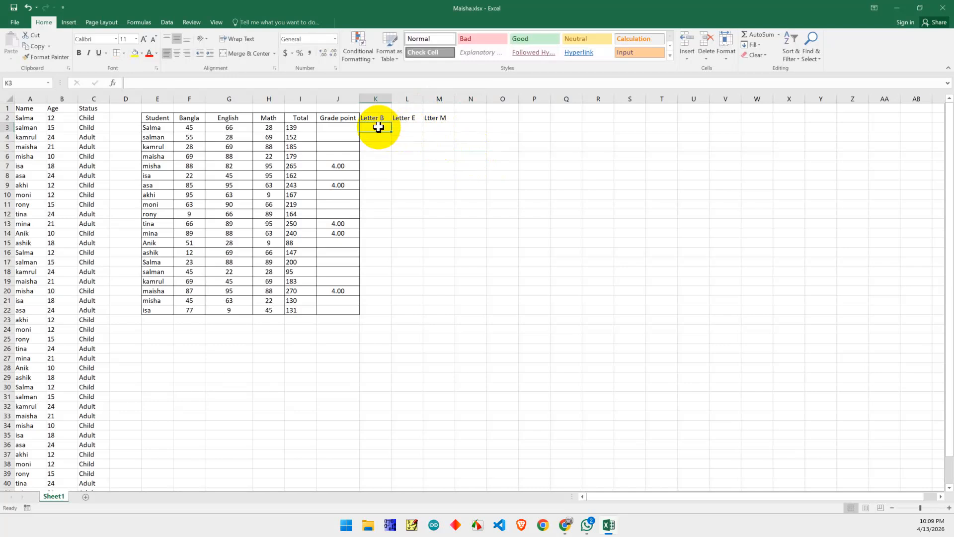
pyautogui.moveTo(368, 118); pyautogui.dragTo(438, 307)
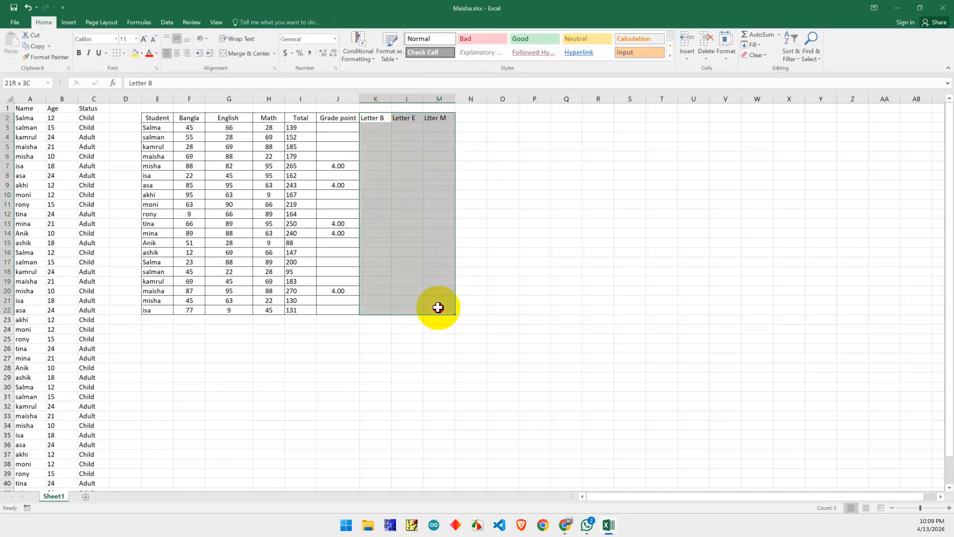
pyautogui.click(119, 54)
pyautogui.click(529, 156)
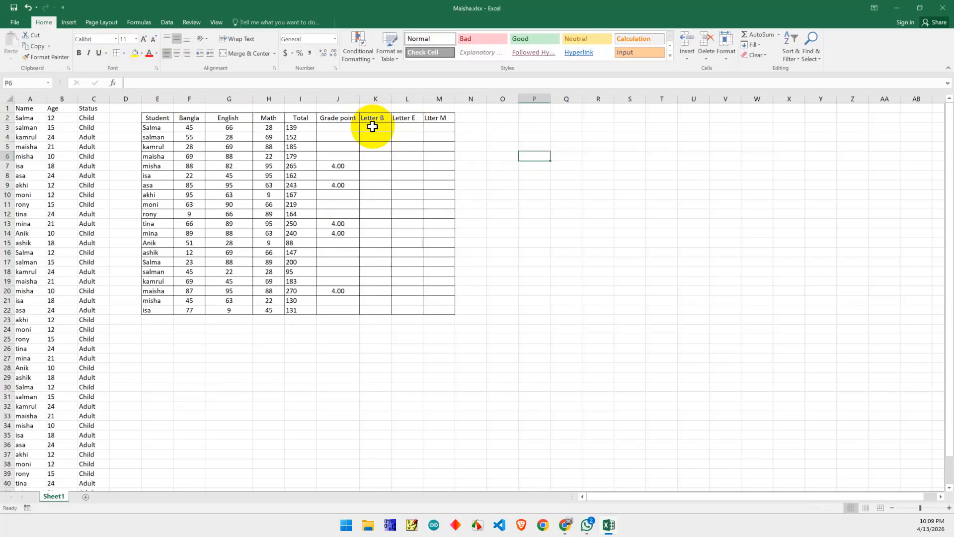
# Step: Write an IF formula in K3 that tests whether the Bangla mark in F3 is at least 80
pyautogui.click(191, 127)
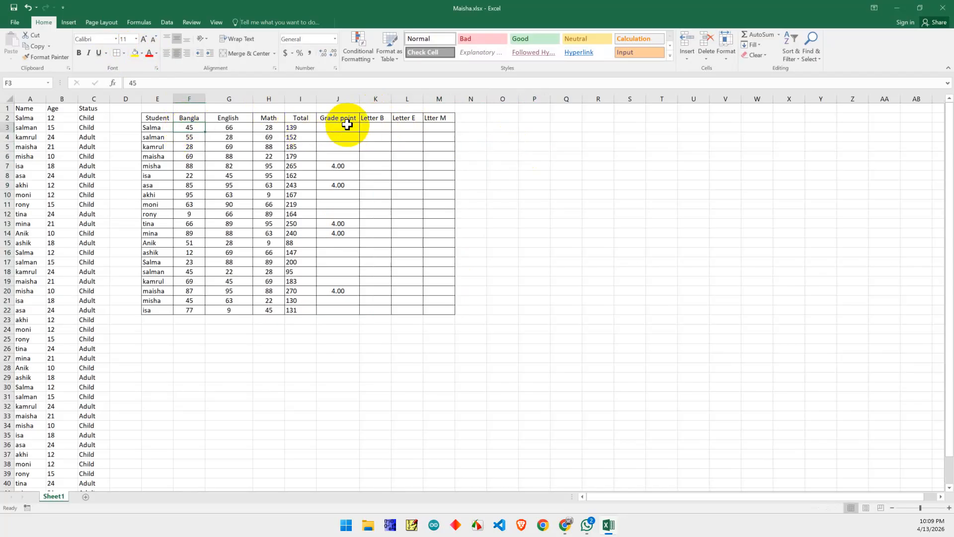
pyautogui.click(374, 128)
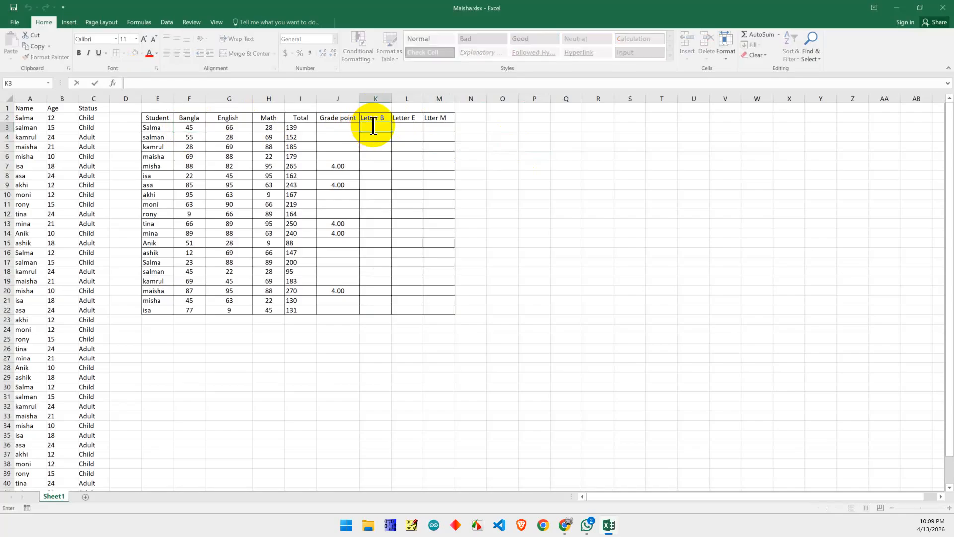
pyautogui.write('=')
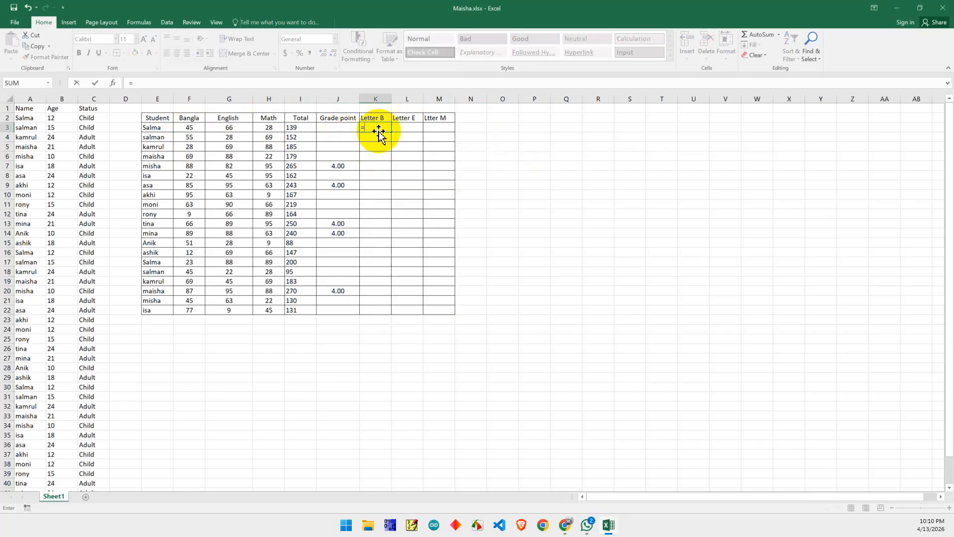
pyautogui.write('if')
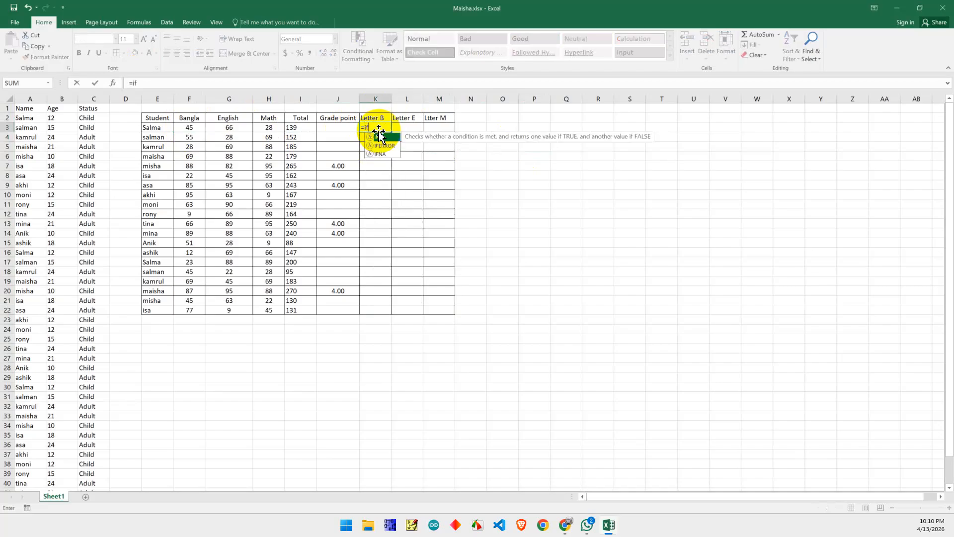
pyautogui.write('(')
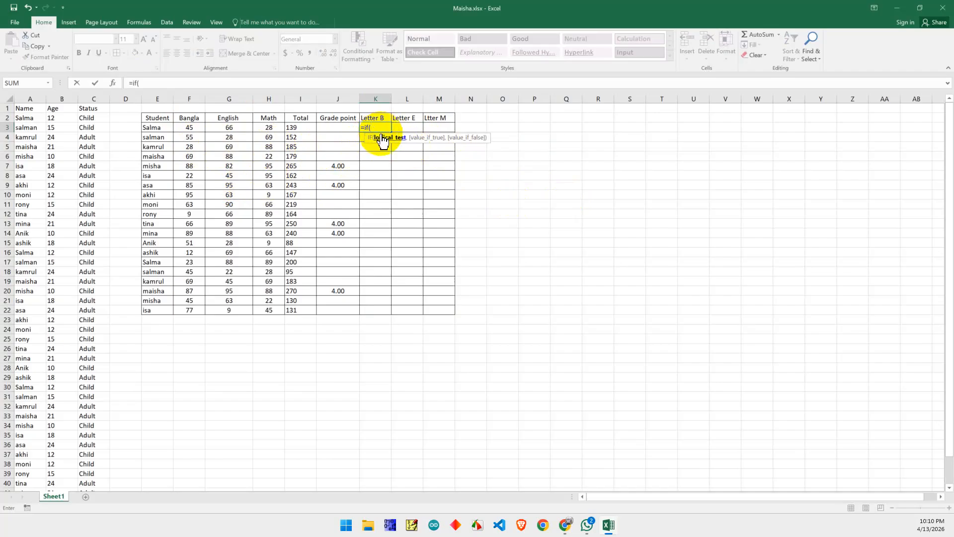
pyautogui.write('b')
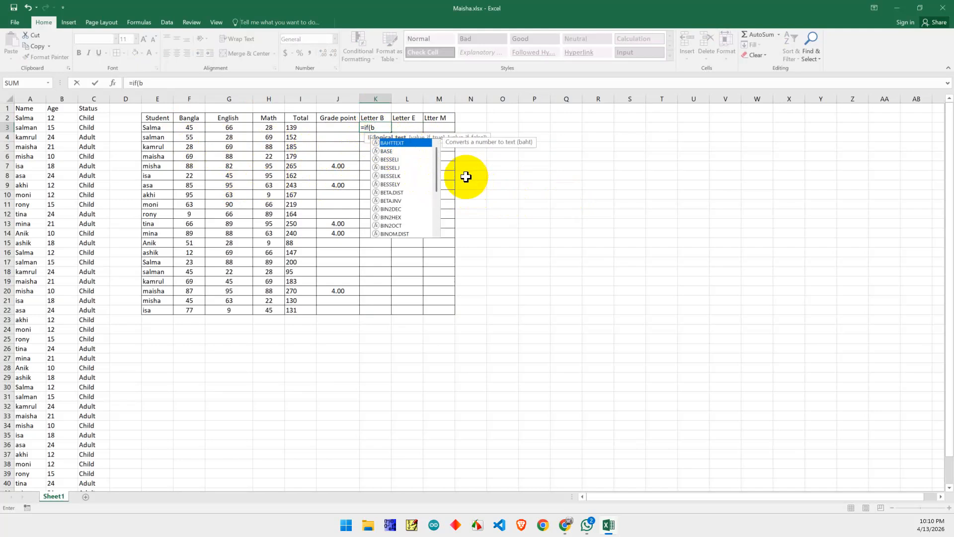
pyautogui.press('BackSpace')
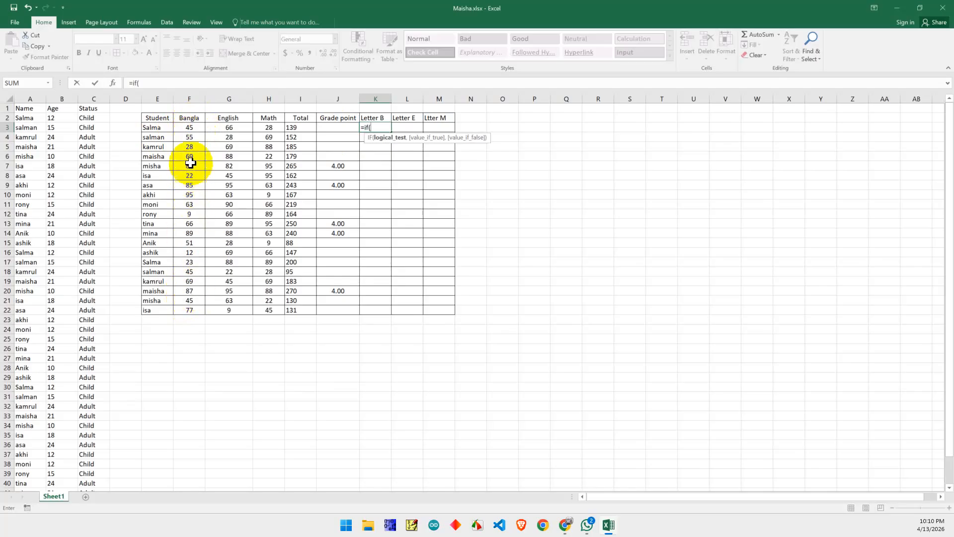
pyautogui.click(196, 128)
pyautogui.write('>=80')
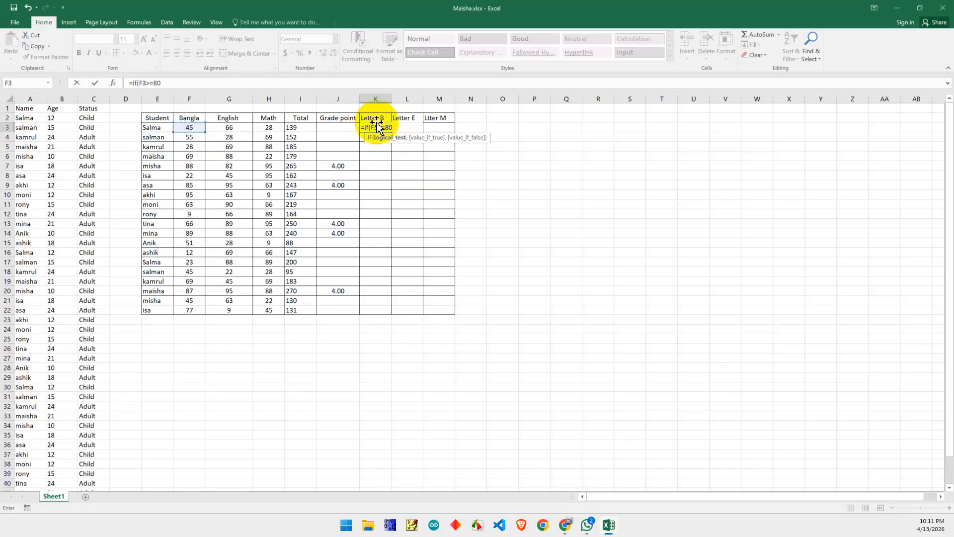
pyautogui.write(',')
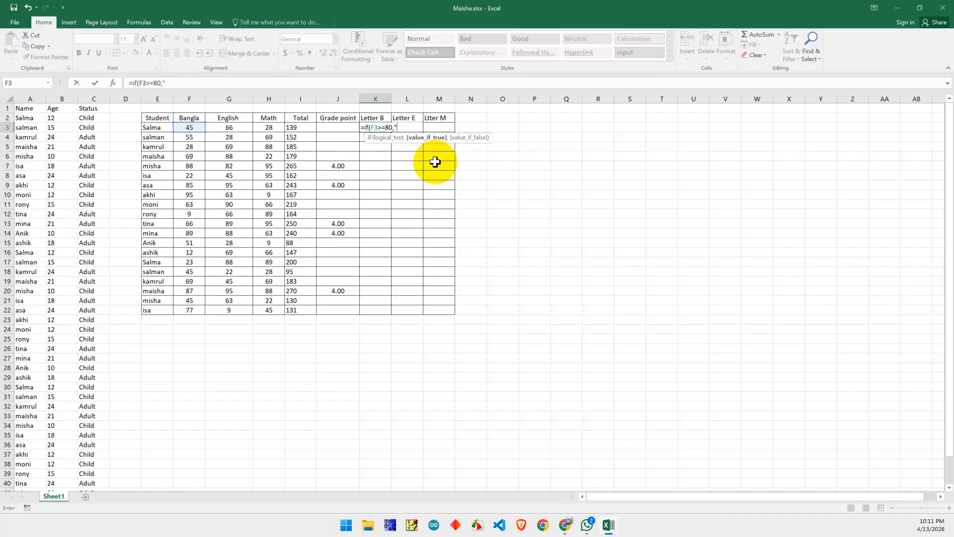
pyautogui.press('Left')
pyautogui.write('A')
pyautogui.hotkey('ctrl', 'z')
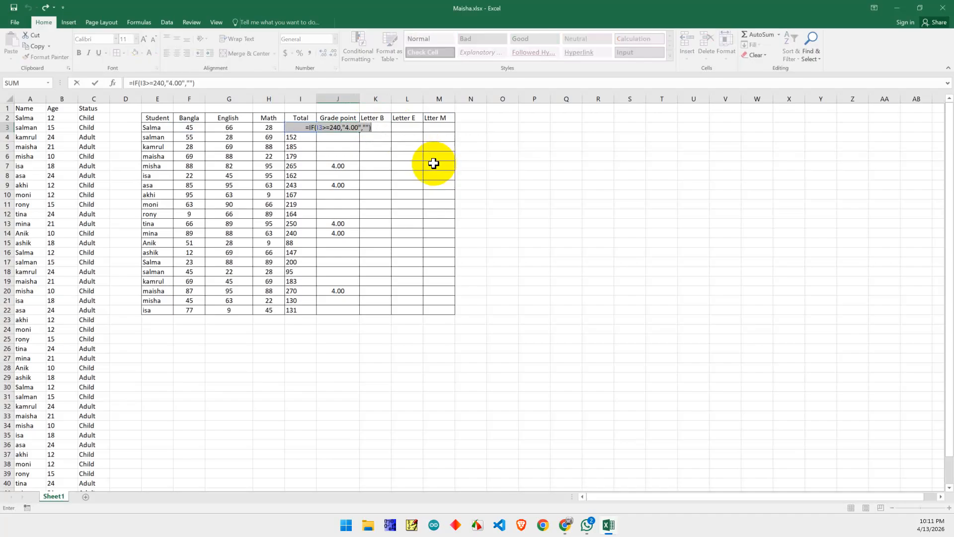
# Step: Complete the Letter B formula in K3 as =IF(F3>=80,"A+","")
pyautogui.press('Escape')
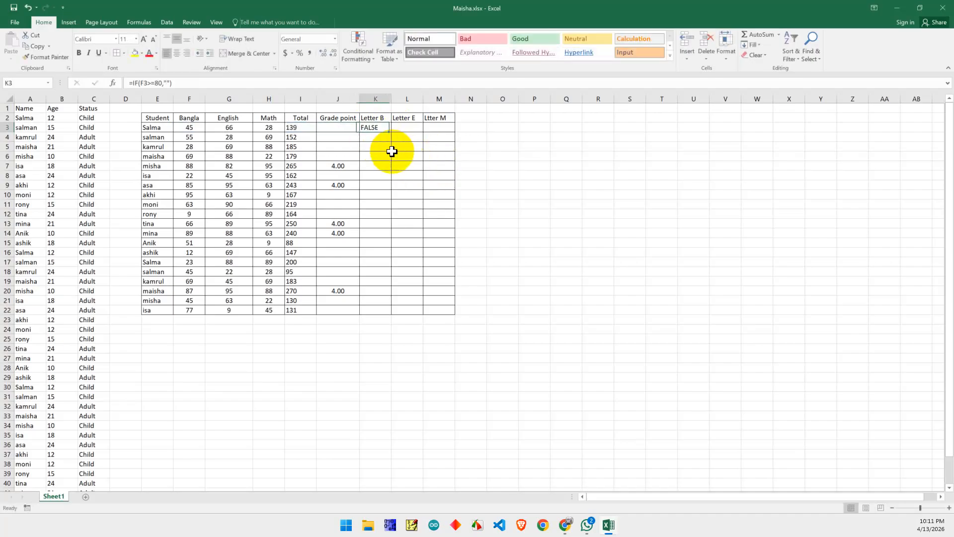
pyautogui.doubleClick(380, 128)
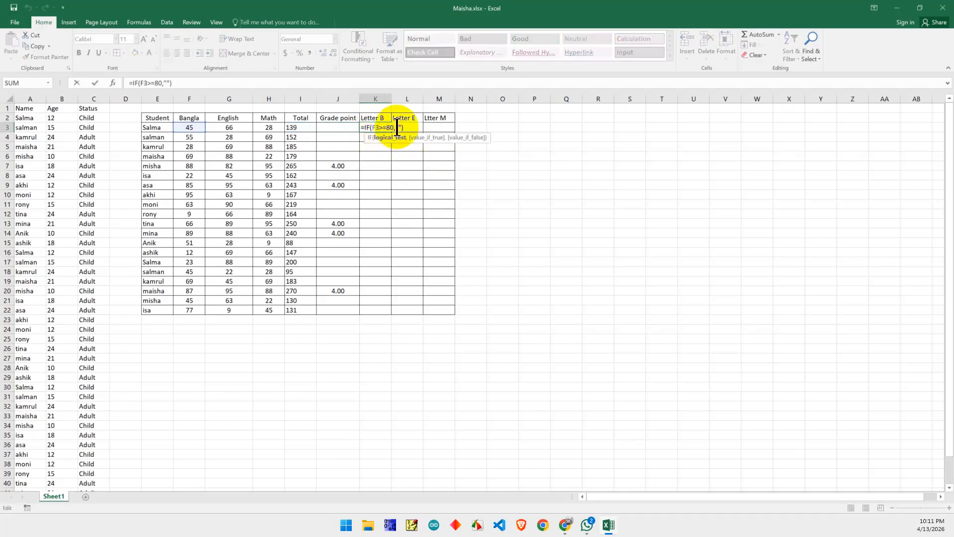
pyautogui.press('Right')
pyautogui.press('Right')
pyautogui.press('Right')
pyautogui.press('Right')
pyautogui.press('Right')
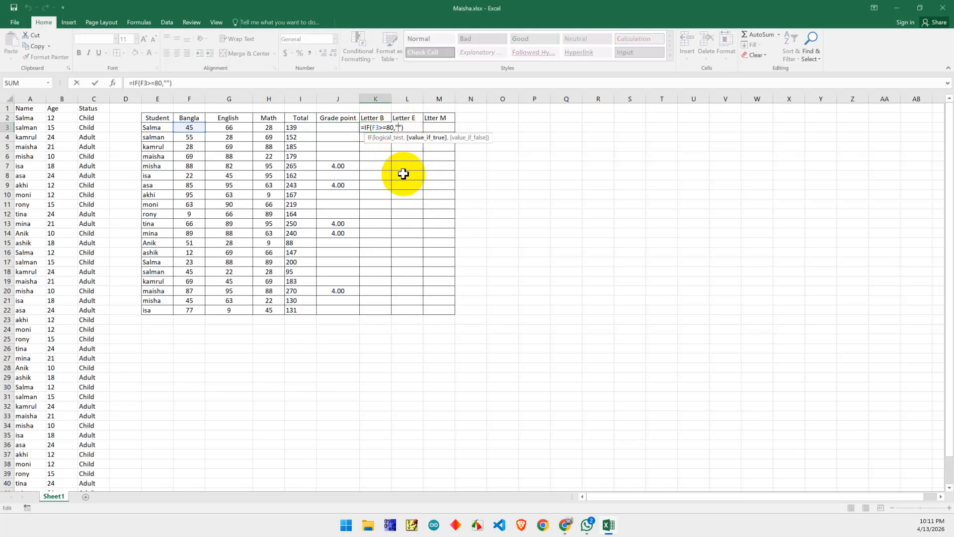
pyautogui.write('a')
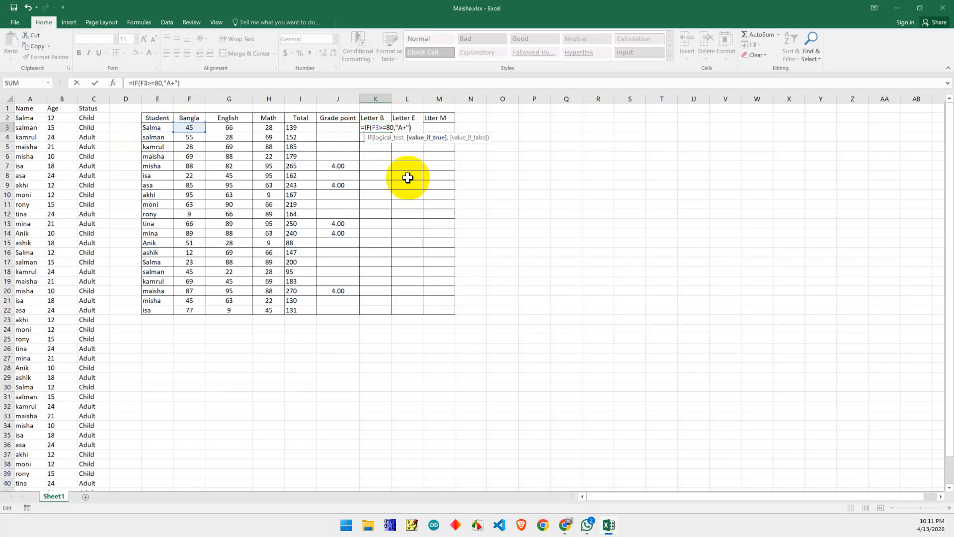
pyautogui.write(',"")')
pyautogui.press('Return')
pyautogui.press('Left')
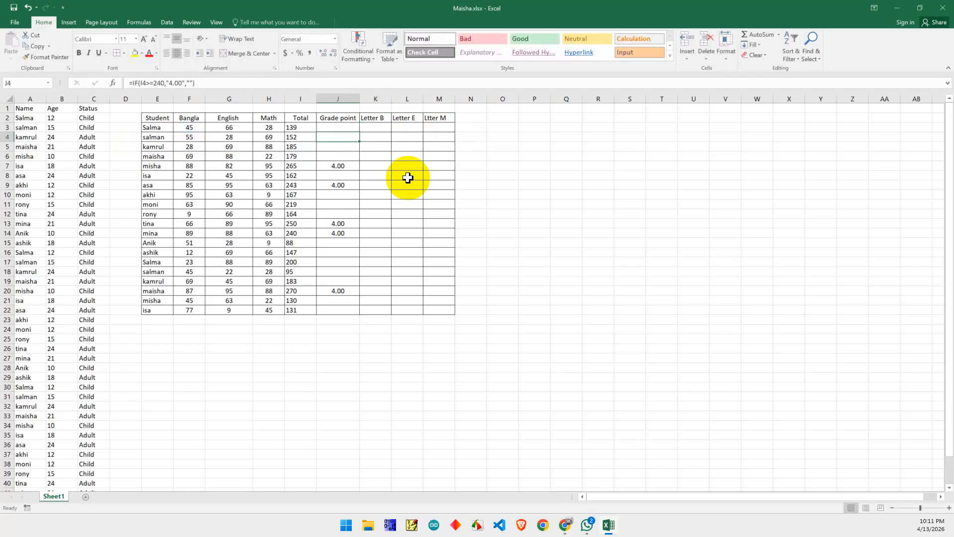
# Step: Set the first student's Bangla mark in F3 to 80 to test the Letter B formula
pyautogui.click(374, 125)
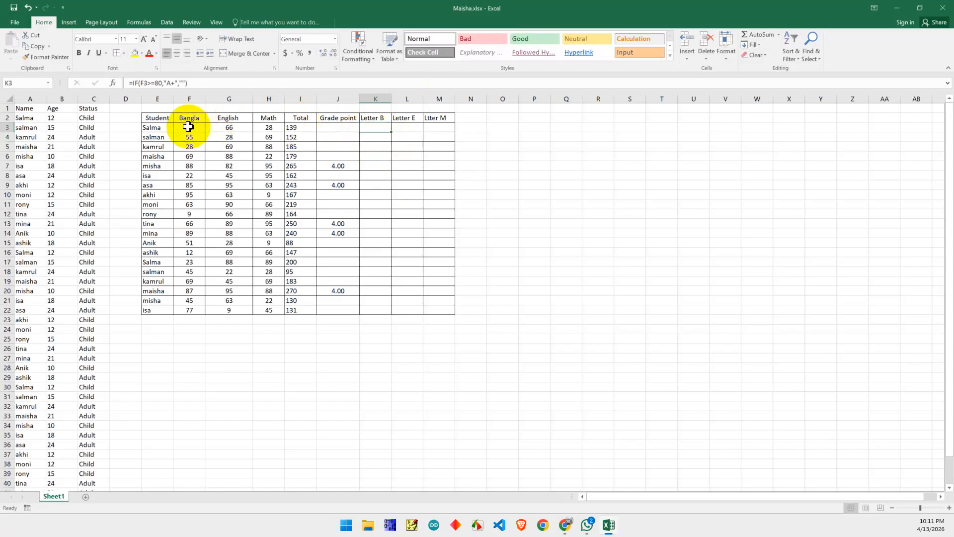
pyautogui.click(188, 128)
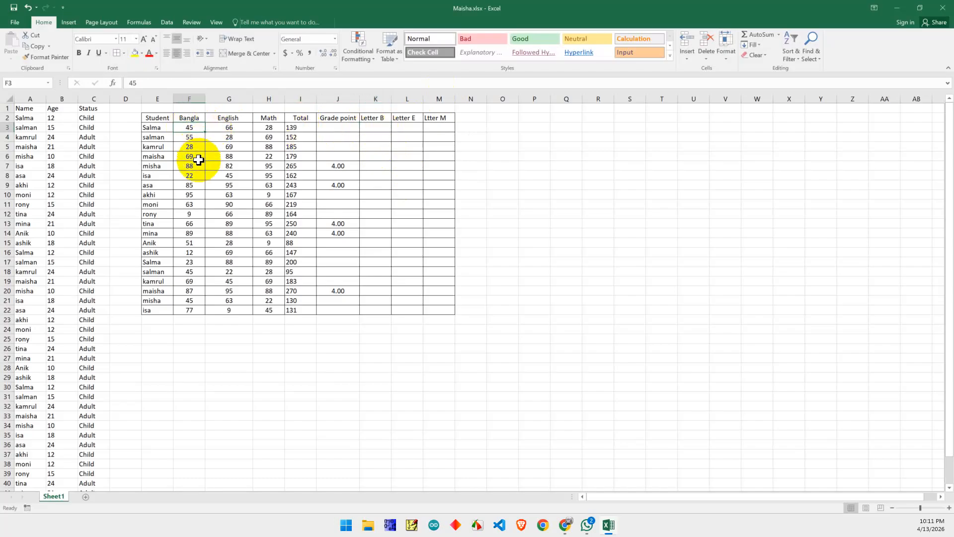
pyautogui.write('8')
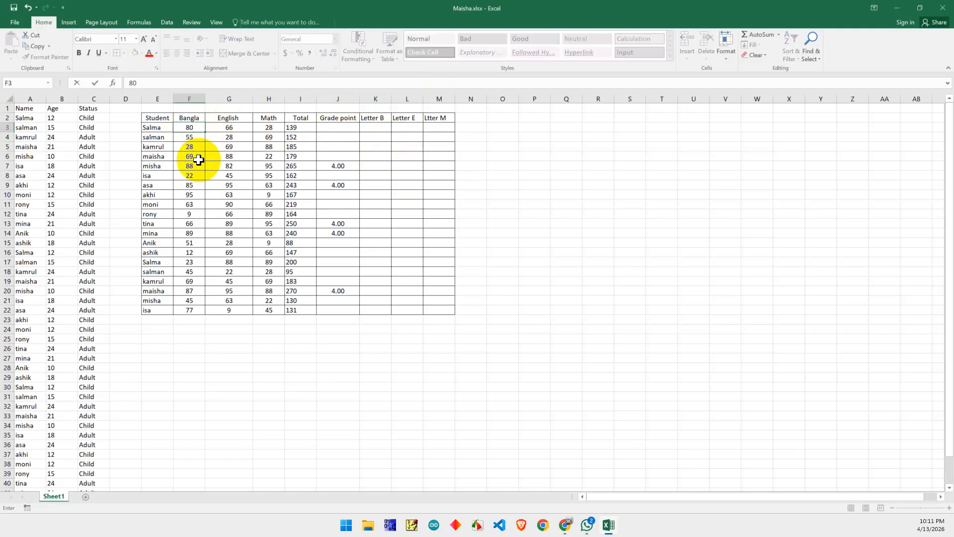
pyautogui.write('0')
pyautogui.press('Return')
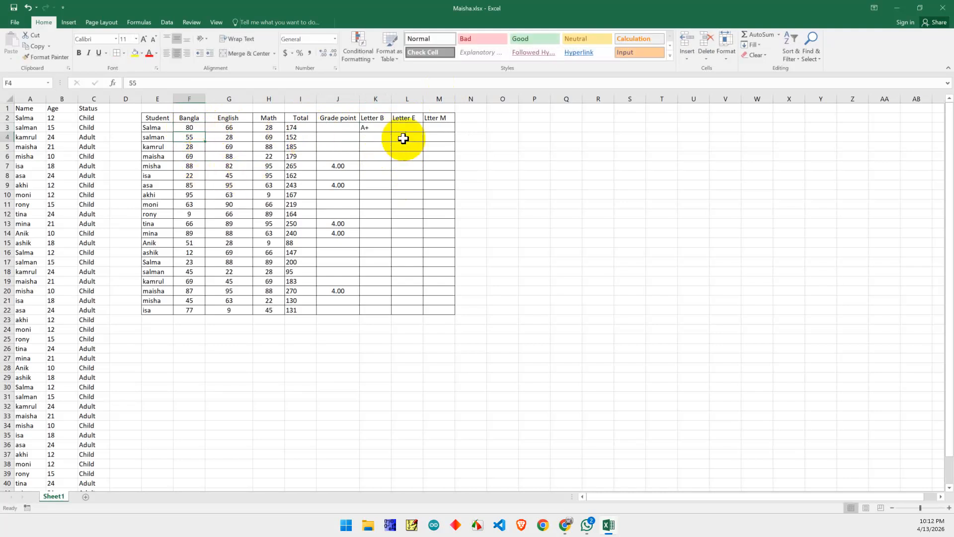
# Step: Fill the K3 formula down the Letter B column through K22
pyautogui.click(382, 129)
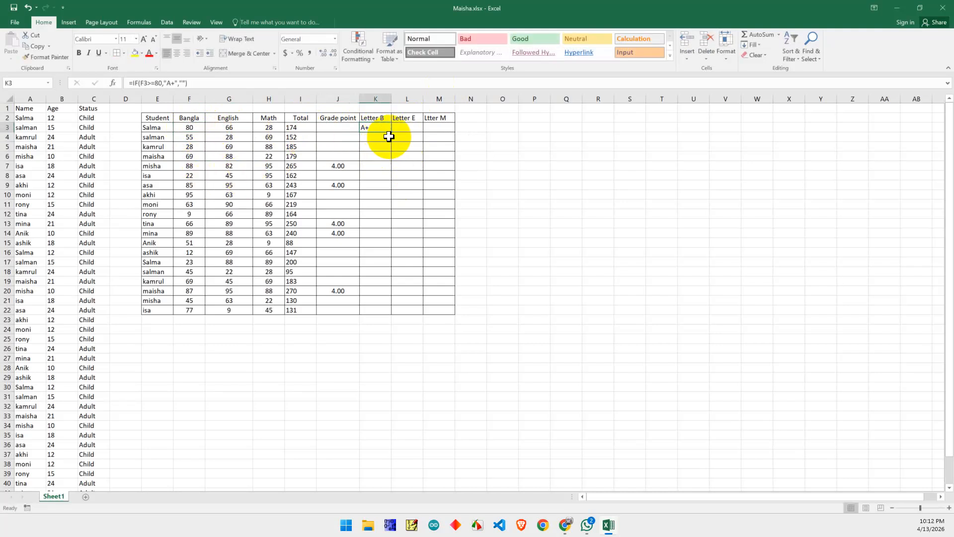
pyautogui.doubleClick(391, 131)
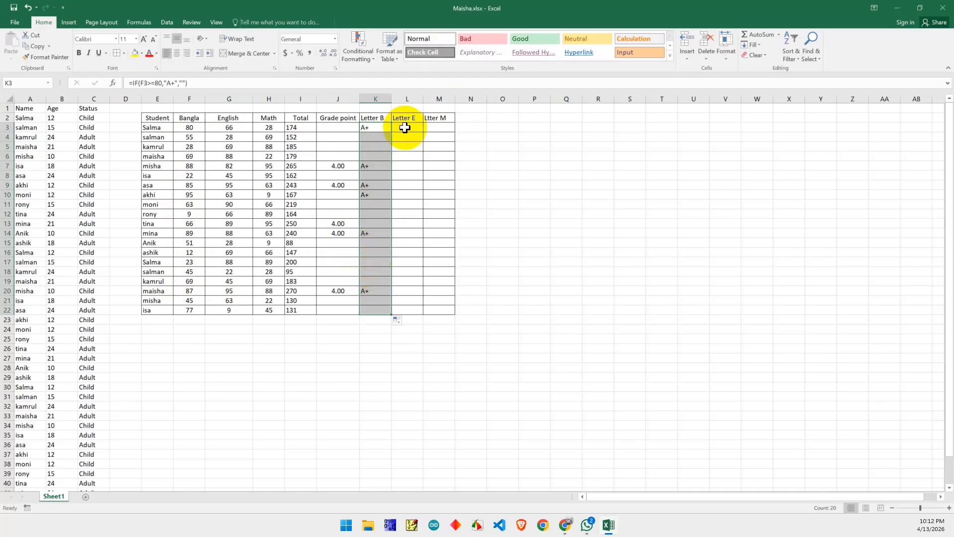
pyautogui.click(405, 127)
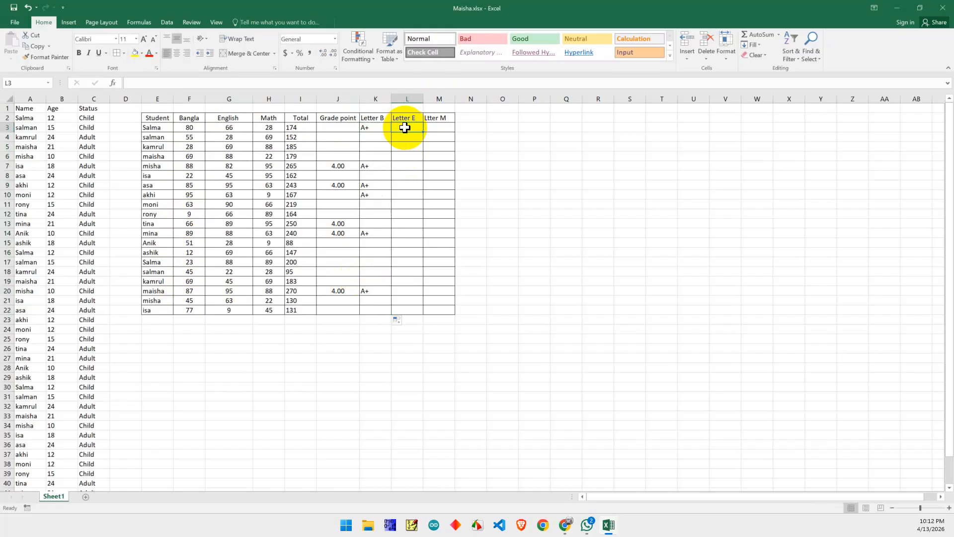
pyautogui.write('=')
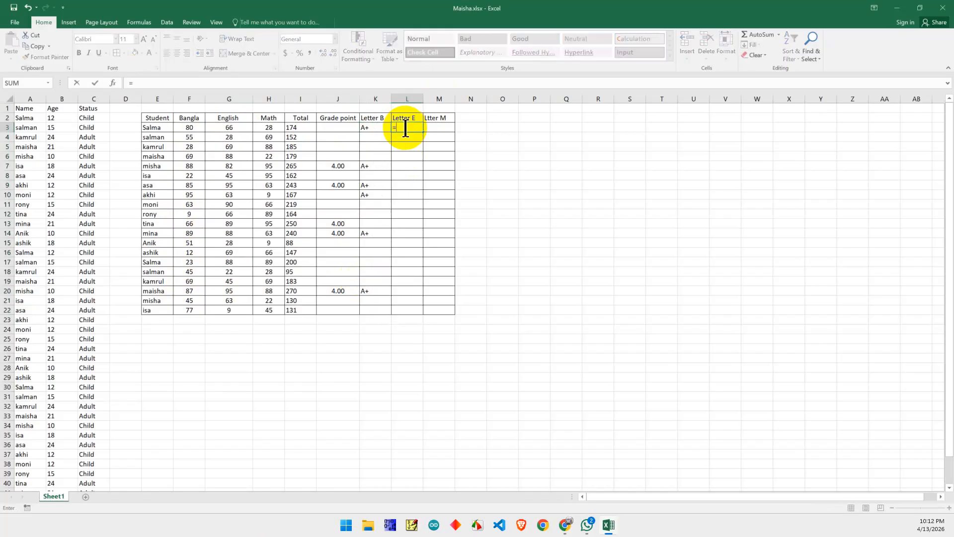
pyautogui.press('Escape')
# Step: Capture the displayed K3 formula as a screenshot and paste it as a reference picture beside the marks table, near columns P to R
pyautogui.click(369, 127)
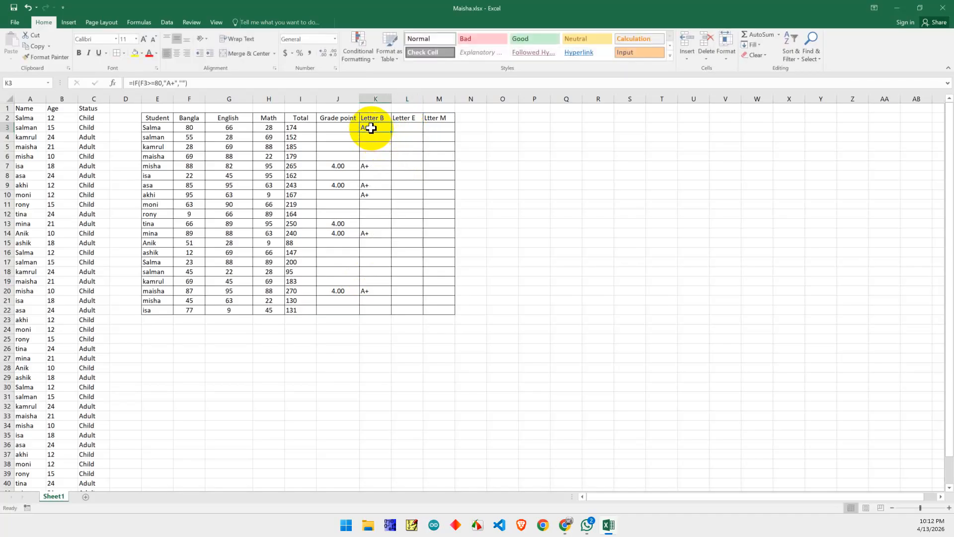
pyautogui.press('Print')
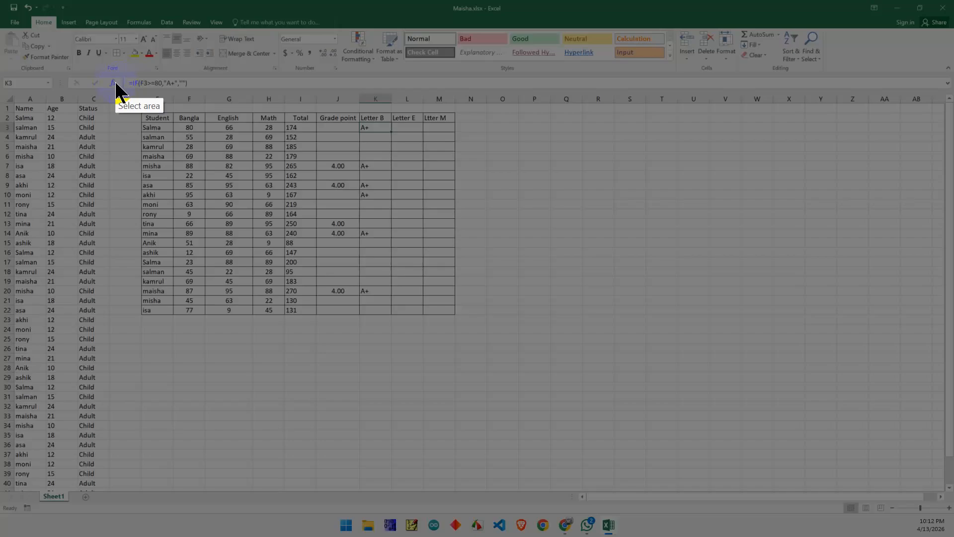
pyautogui.moveTo(114, 74); pyautogui.dragTo(206, 104)
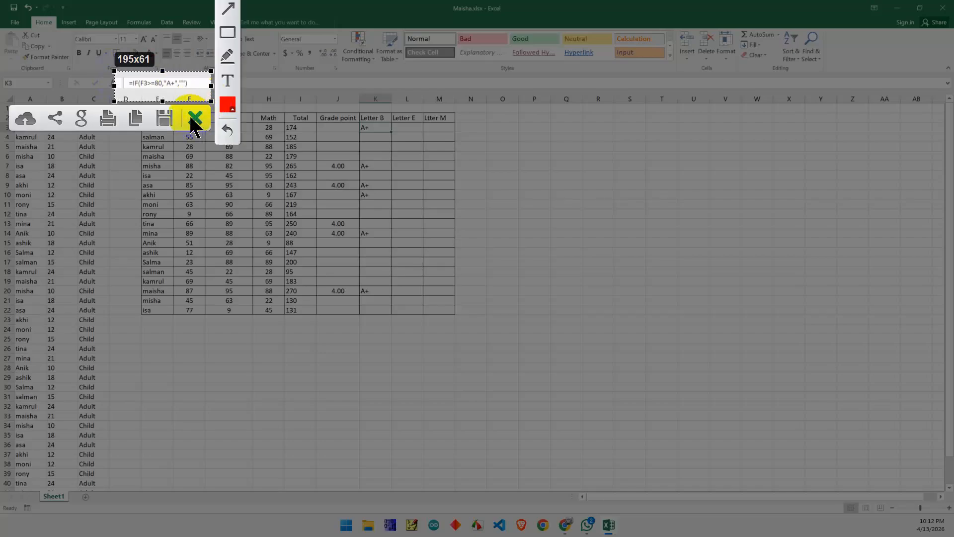
pyautogui.click(135, 121)
pyautogui.click(580, 201)
pyautogui.hotkey('ctrl', 'v')
pyautogui.moveTo(603, 224); pyautogui.dragTo(539, 127)
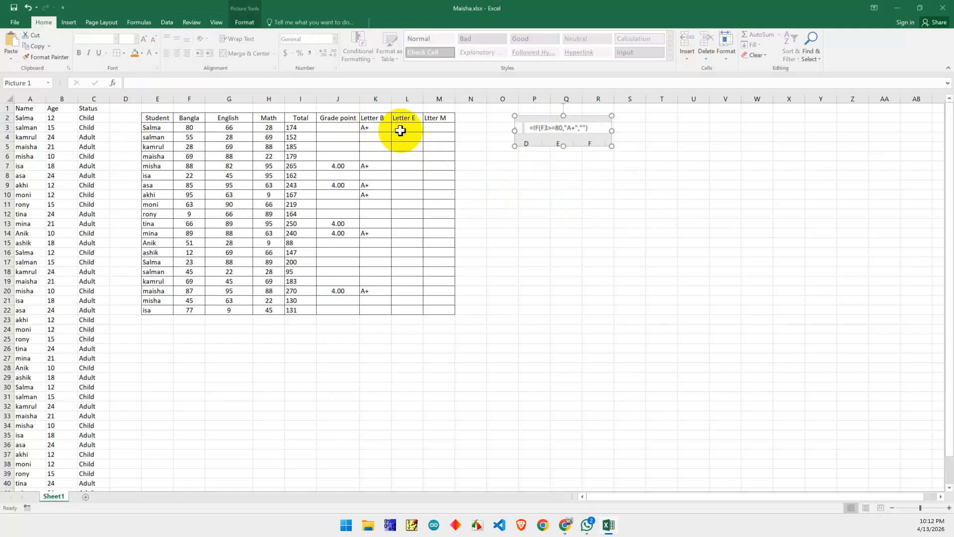
# Step: Enter the formula =IF(G3>=80,"A+","") in L3 for the English letter grade
pyautogui.click(401, 128)
pyautogui.doubleClick(406, 128)
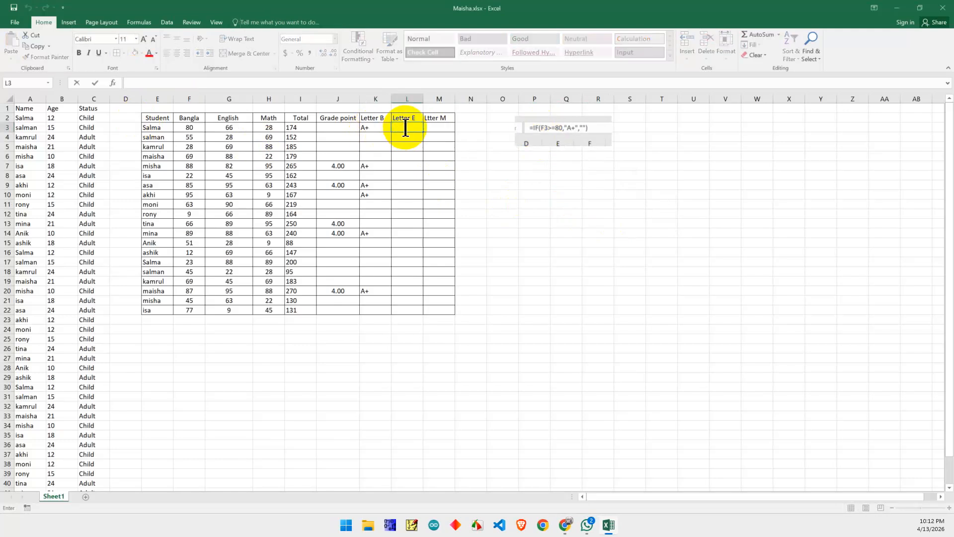
pyautogui.write('=')
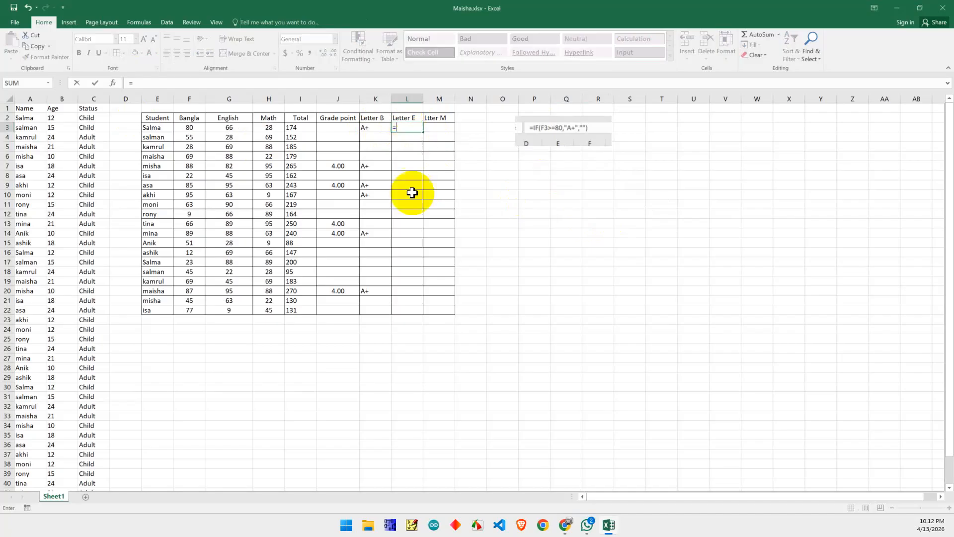
pyautogui.write('if')
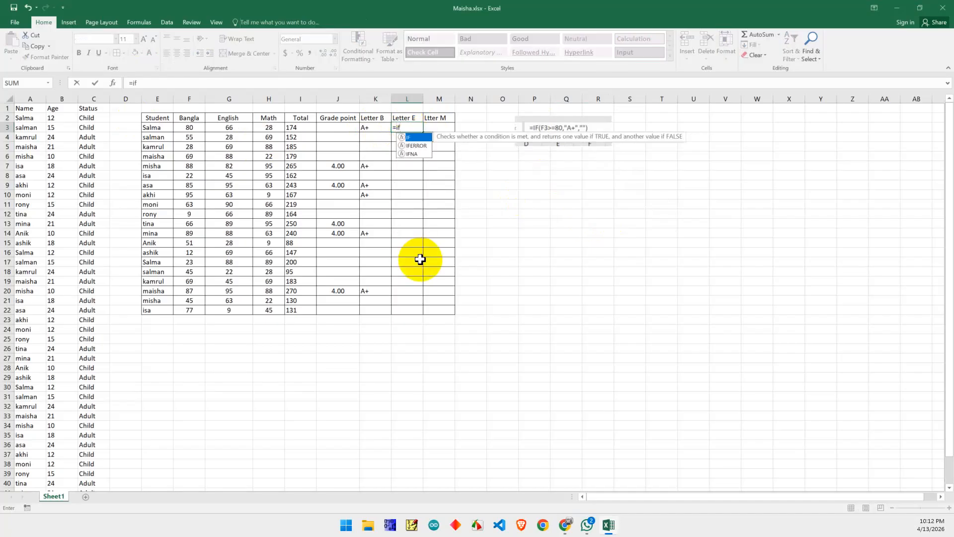
pyautogui.write('(')
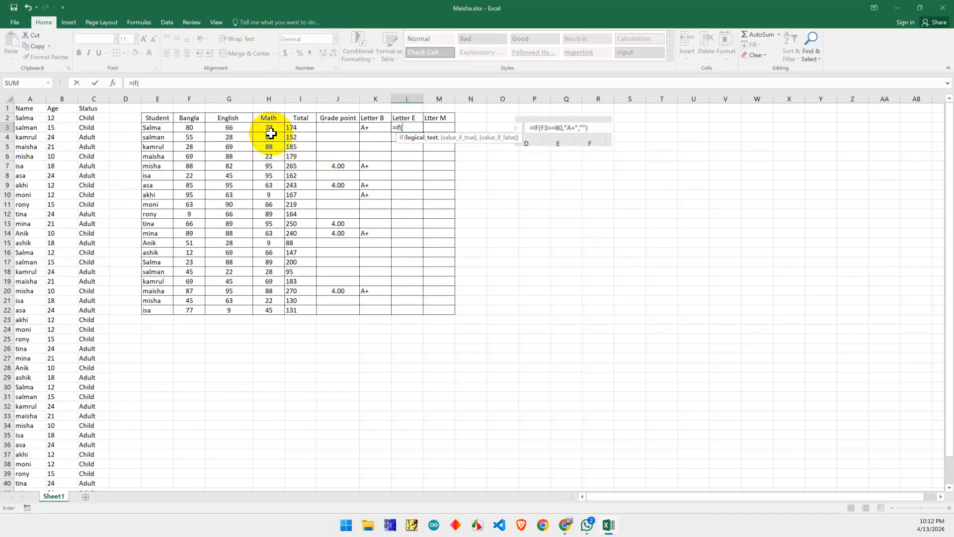
pyautogui.write('g')
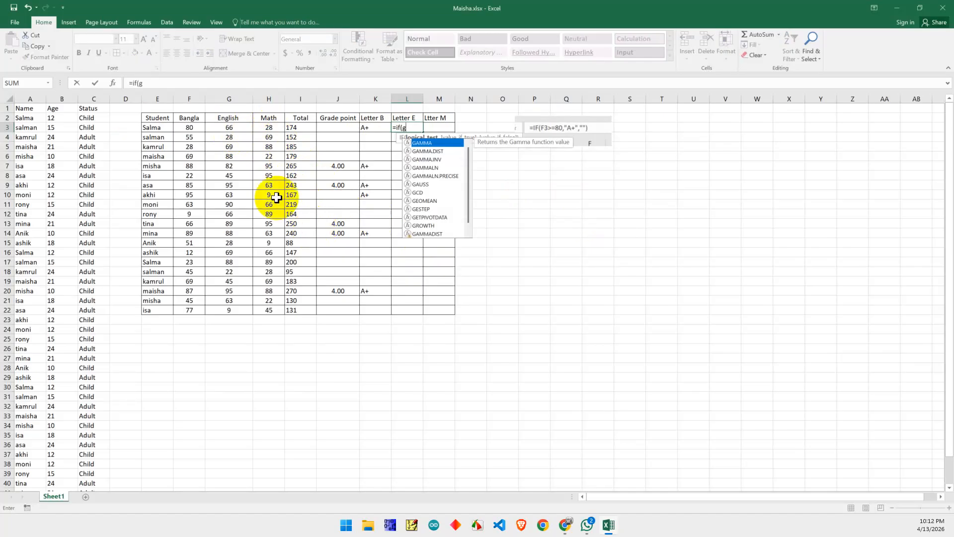
pyautogui.write('3>=80')
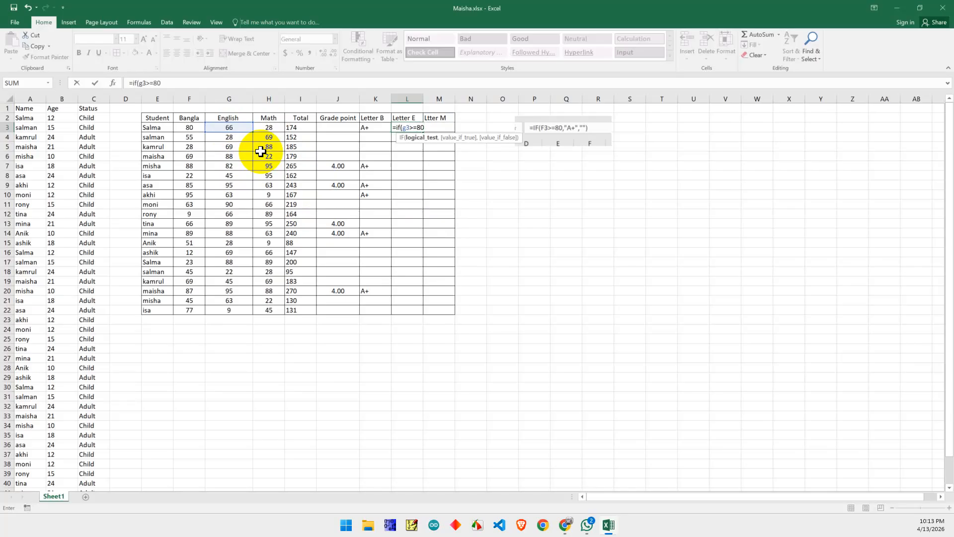
pyautogui.write(',"A+",')
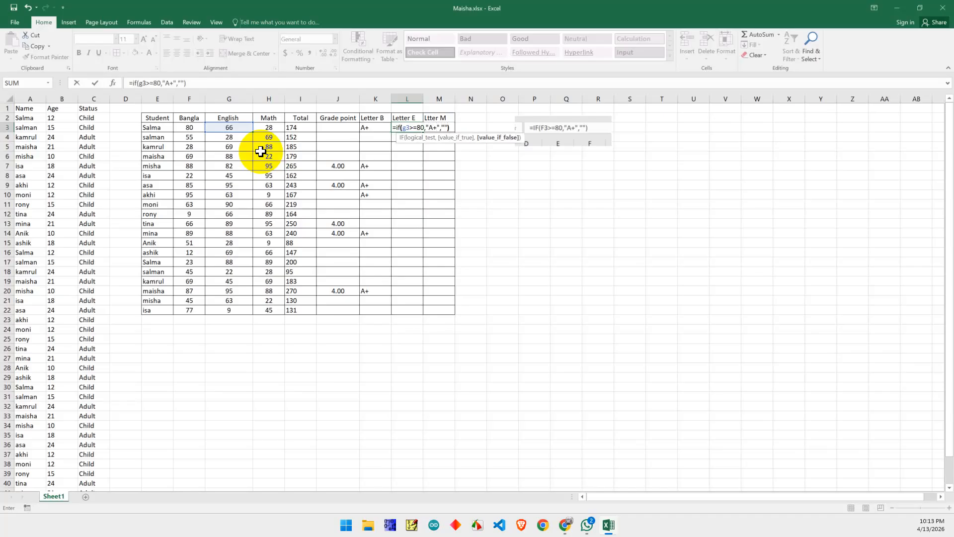
pyautogui.press('Return')
# Step: Try filling the L3 formula down the Letter E column through L22, and undo the fill
pyautogui.click(405, 128)
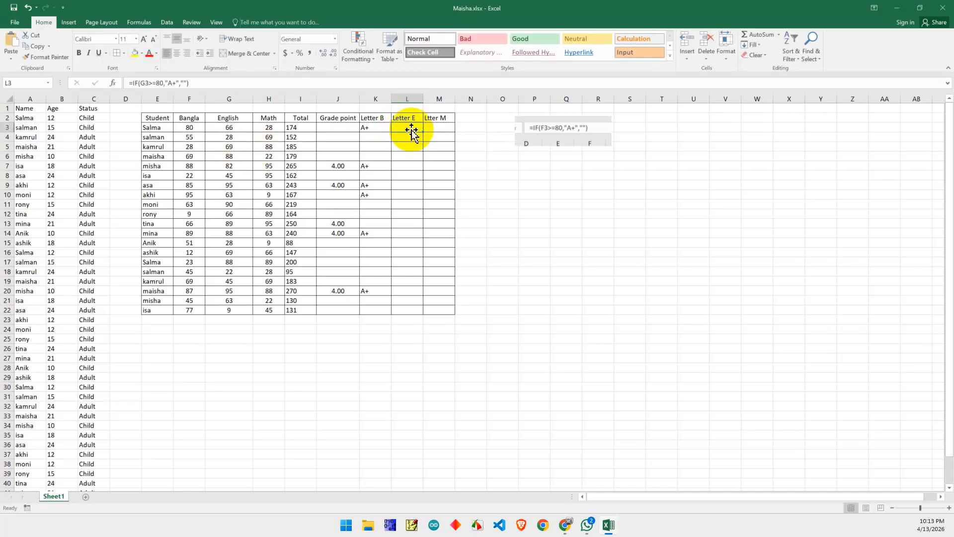
pyautogui.doubleClick(423, 133)
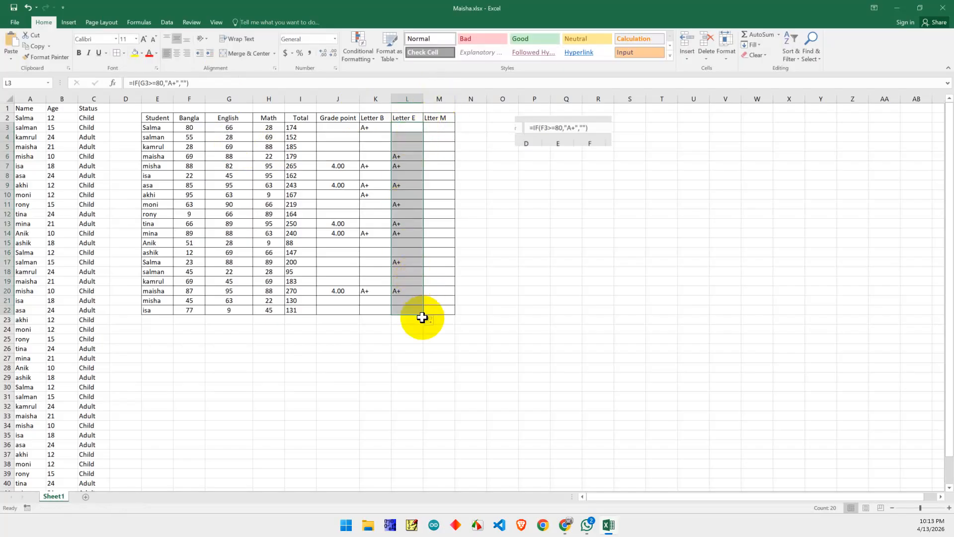
pyautogui.click(590, 339)
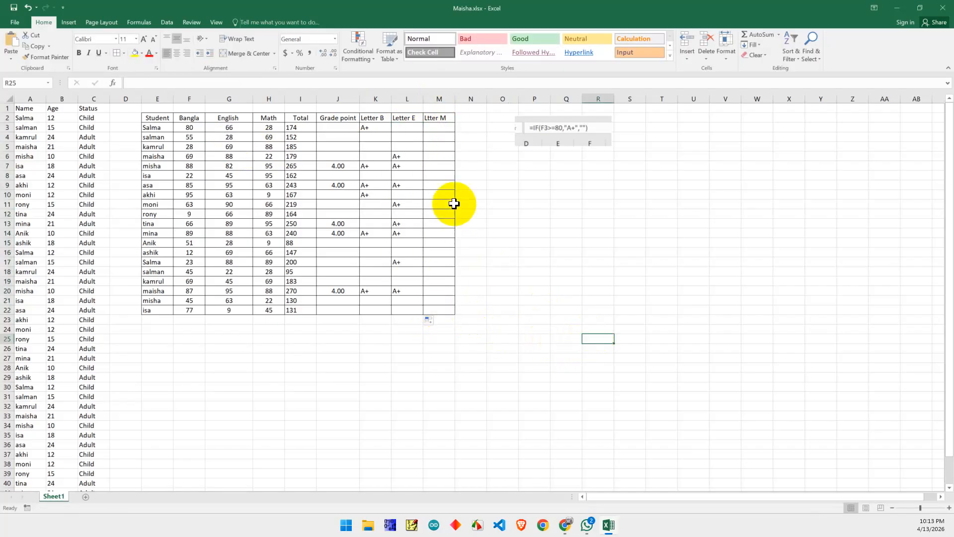
pyautogui.moveTo(406, 125); pyautogui.dragTo(394, 313)
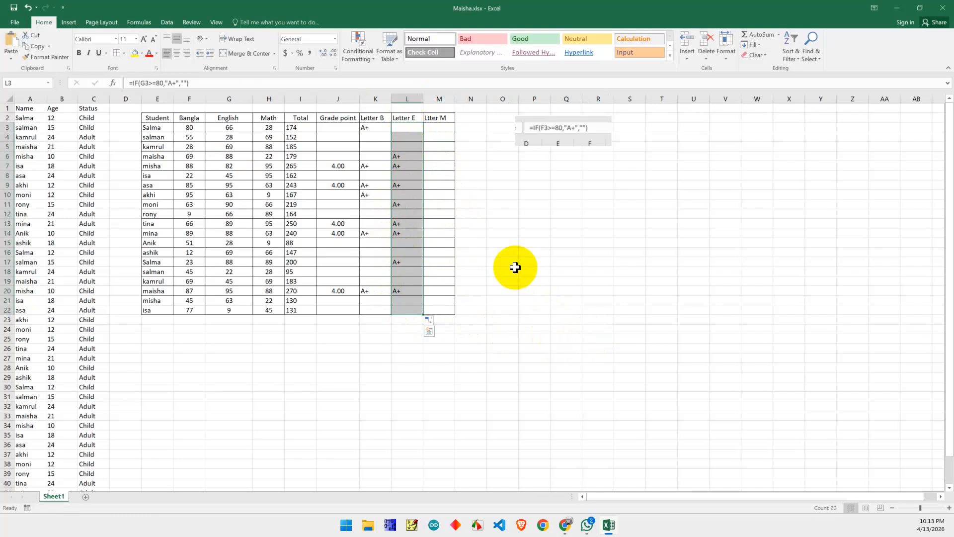
pyautogui.click(530, 261)
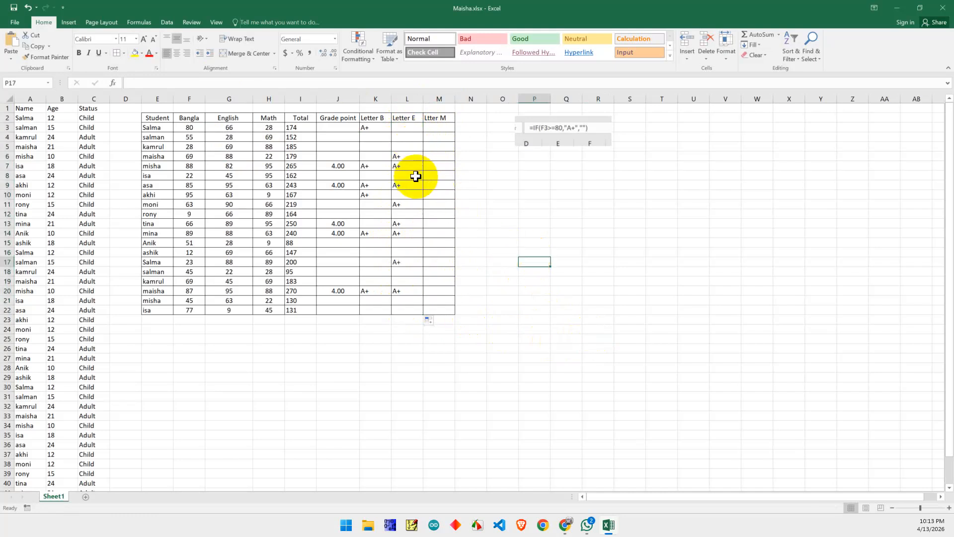
pyautogui.hotkey('ctrl', 'z')
# Step: Mark the fill handle of L3 with a red arrow on a screen capture, and discard the capture
pyautogui.click(406, 126)
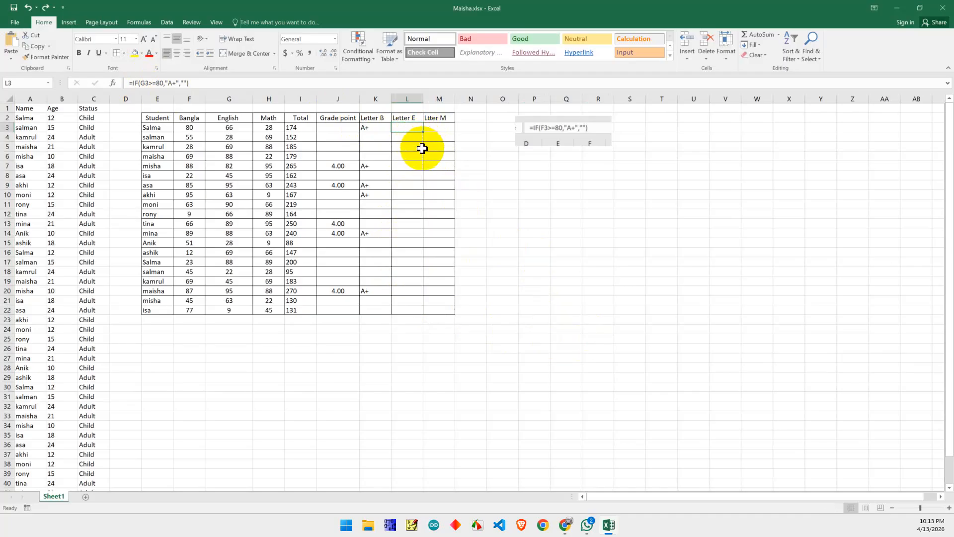
pyautogui.press('Print')
pyautogui.moveTo(305, 61)
pyautogui.mouseDown()
pyautogui.moveTo(543, 255)
pyautogui.moveTo(552, 274)
pyautogui.mouseUp()
pyautogui.click(569, 144)
pyautogui.moveTo(483, 201); pyautogui.dragTo(425, 133)
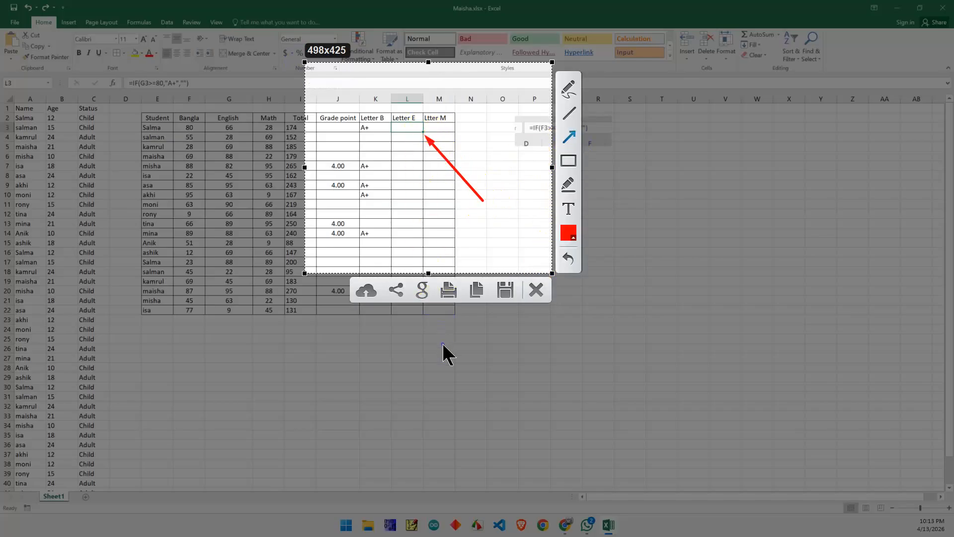
pyautogui.click(537, 290)
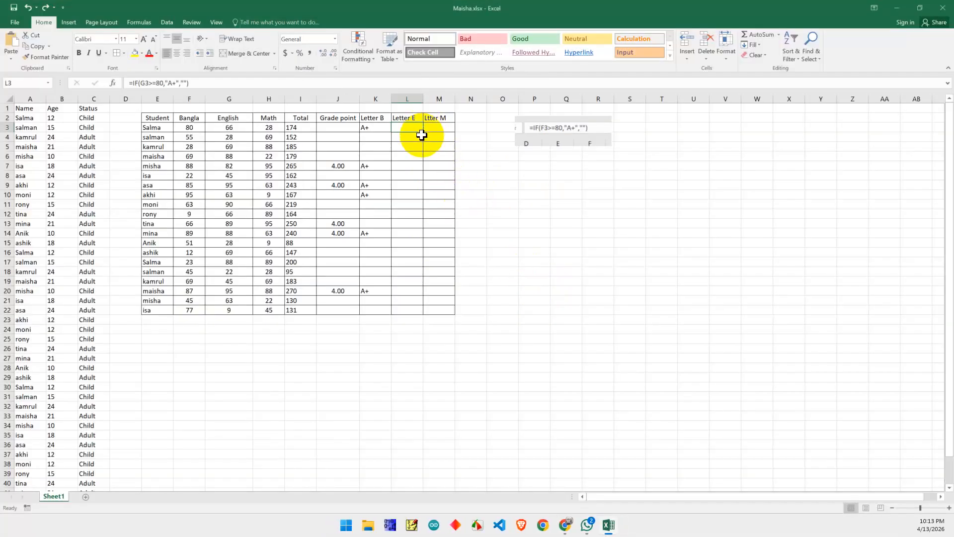
# Step: Fill the English letter-grade formula from L3 down to L22
pyautogui.moveTo(424, 132); pyautogui.dragTo(420, 313)
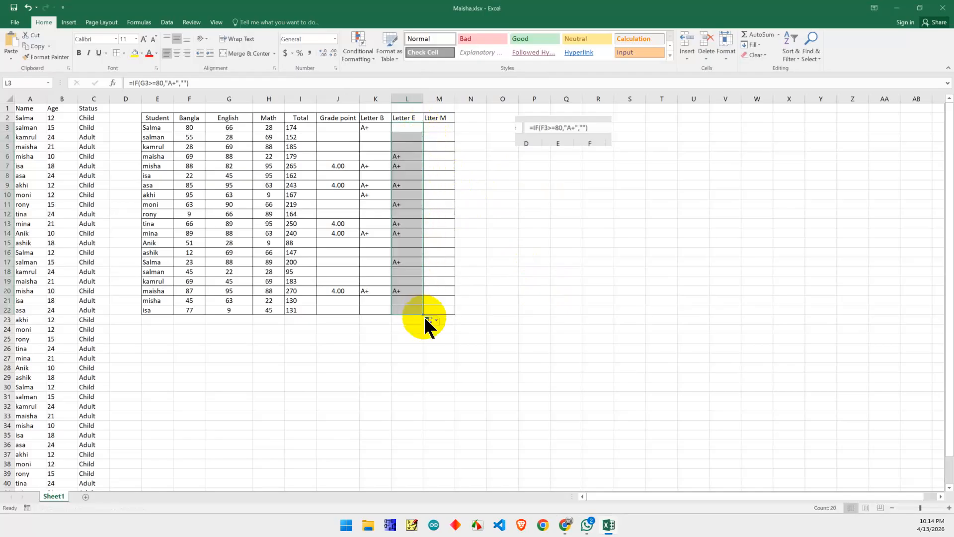
pyautogui.hotkey('ctrl', 'z')
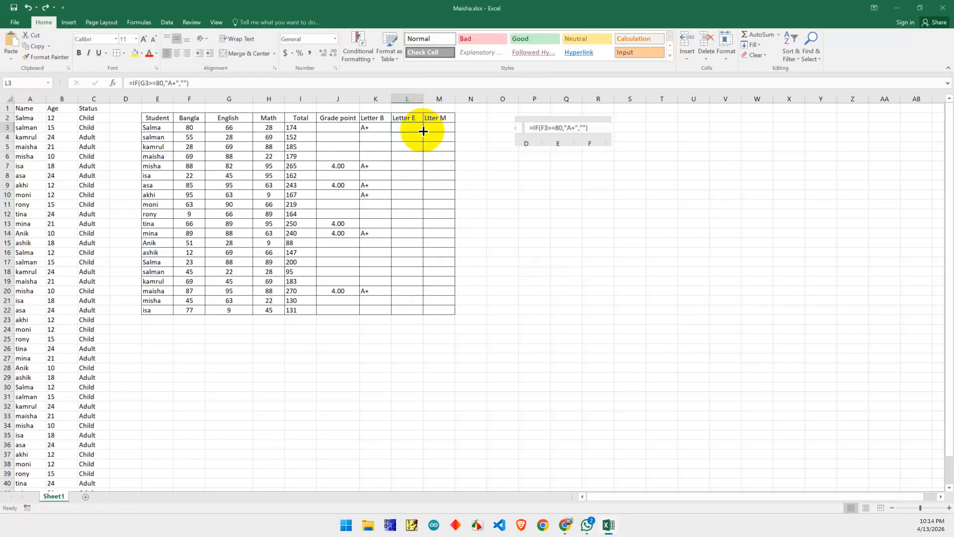
pyautogui.doubleClick(423, 132)
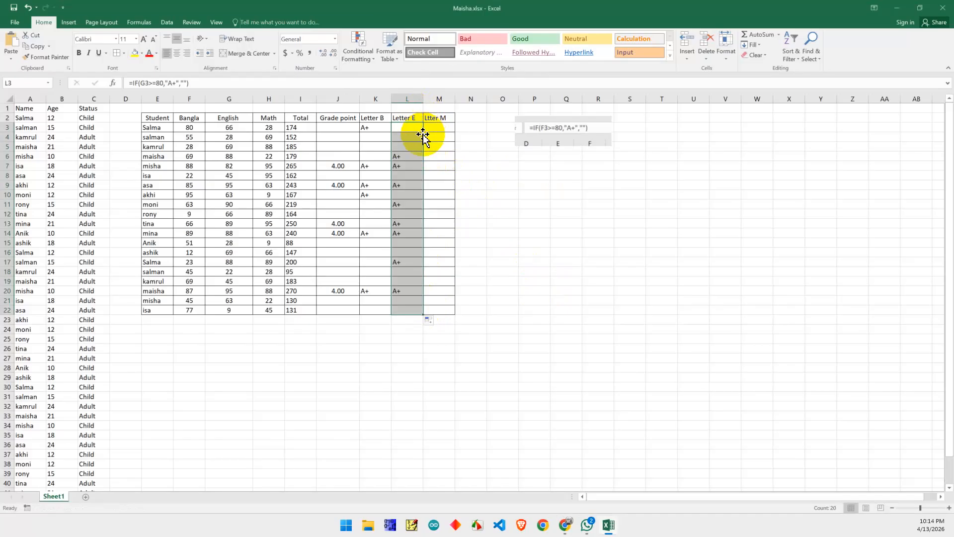
# Step: Clear the English letter-grade formulas from L3 to L22 in the Letter E column
pyautogui.click(571, 255)
pyautogui.click(407, 128)
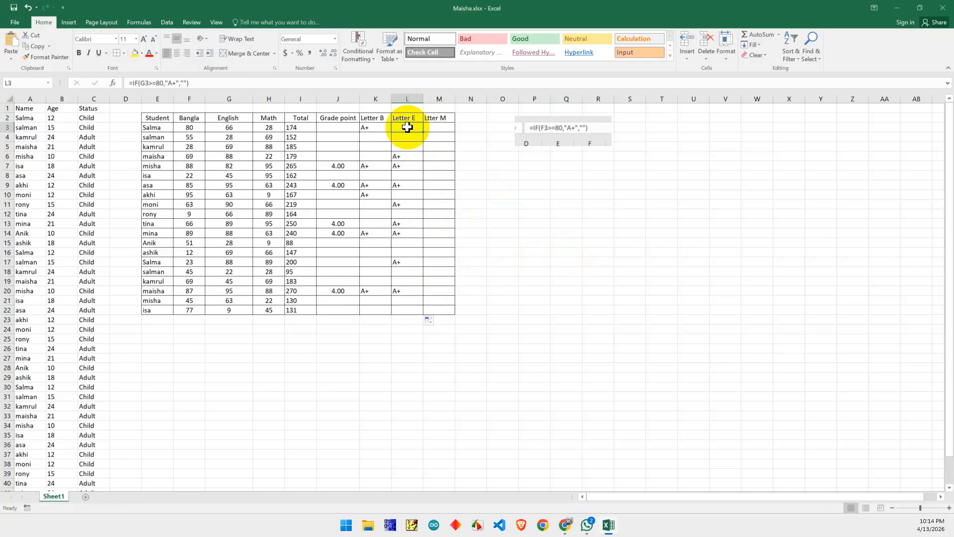
pyautogui.moveTo(405, 128); pyautogui.dragTo(397, 309)
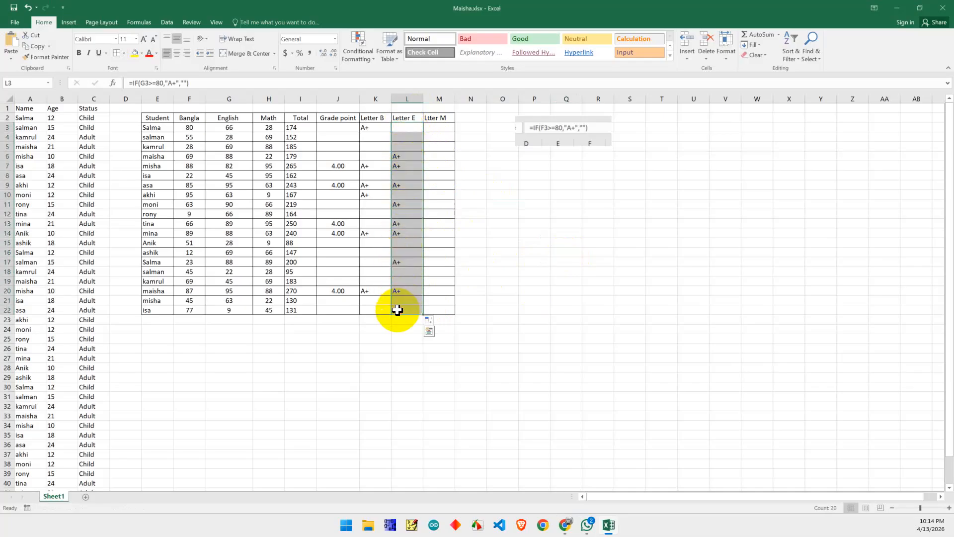
pyautogui.press('Delete')
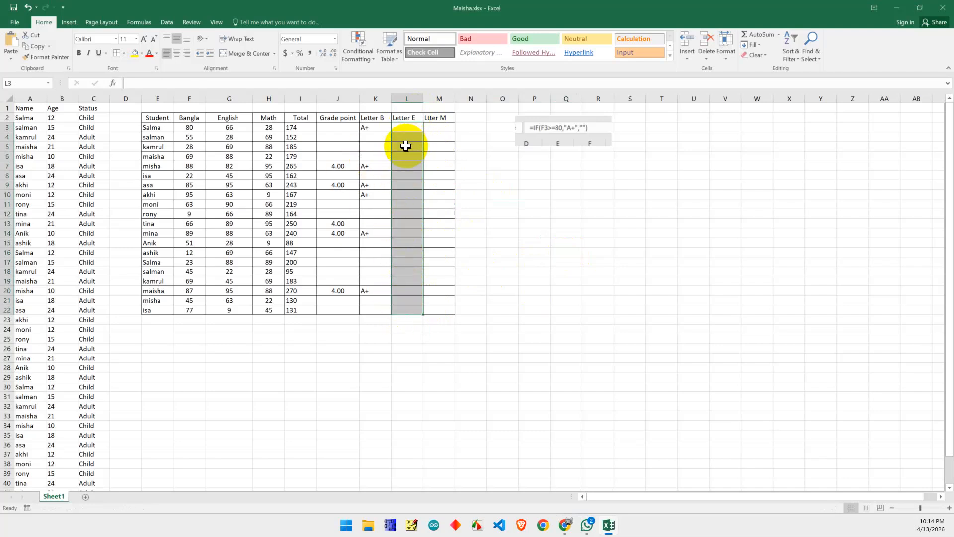
pyautogui.click(406, 165)
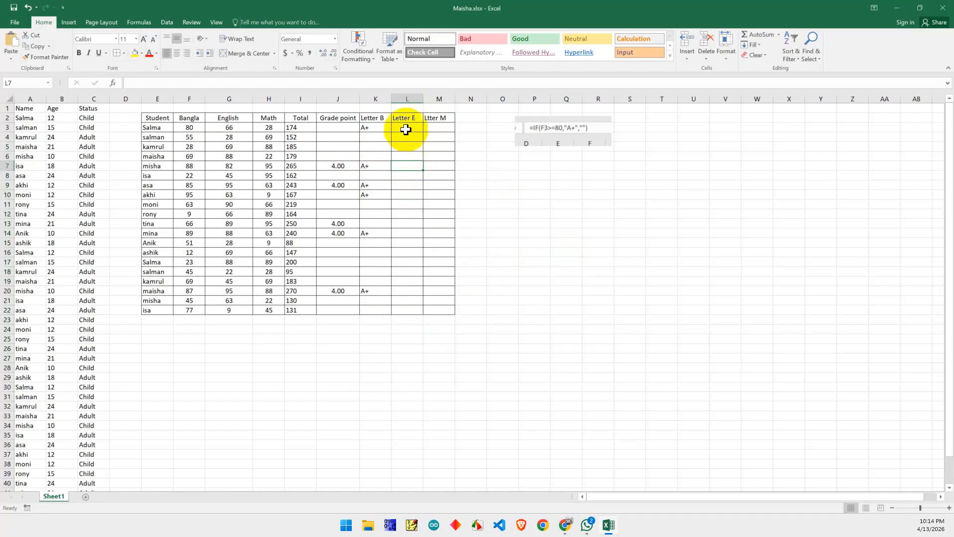
pyautogui.click(406, 127)
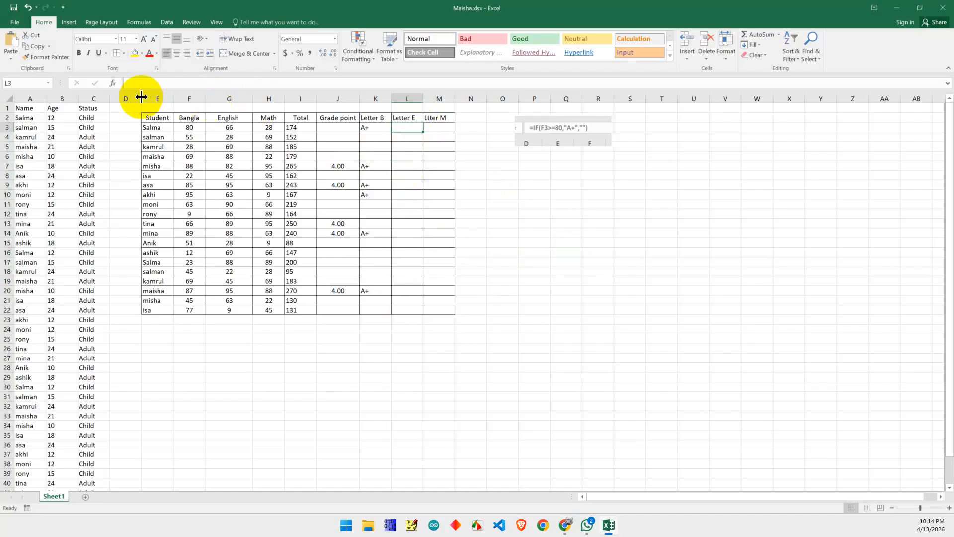
# Step: Fill the Bangla letter-grade formulas in K3:K22 across to the Letter E and Ltter M columns
pyautogui.click(373, 127)
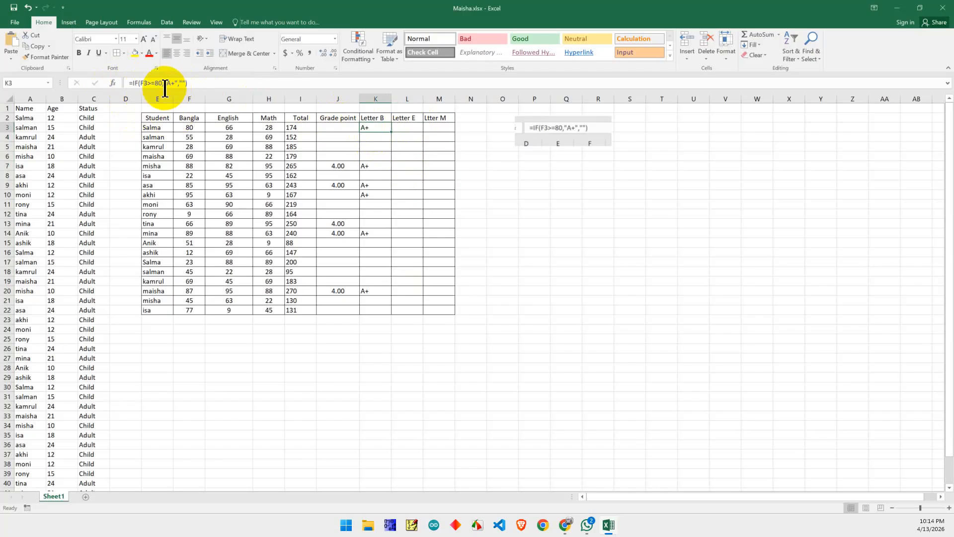
pyautogui.click(372, 146)
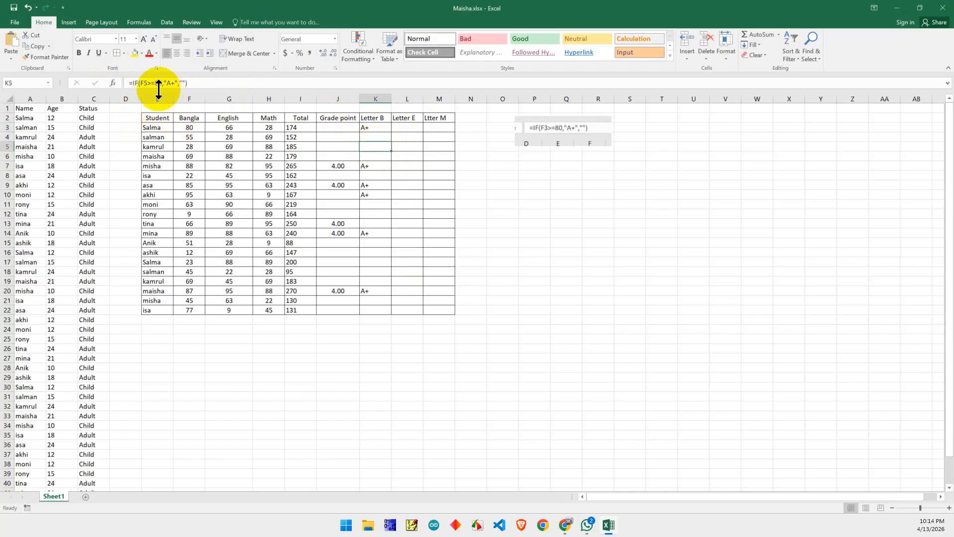
pyautogui.click(373, 270)
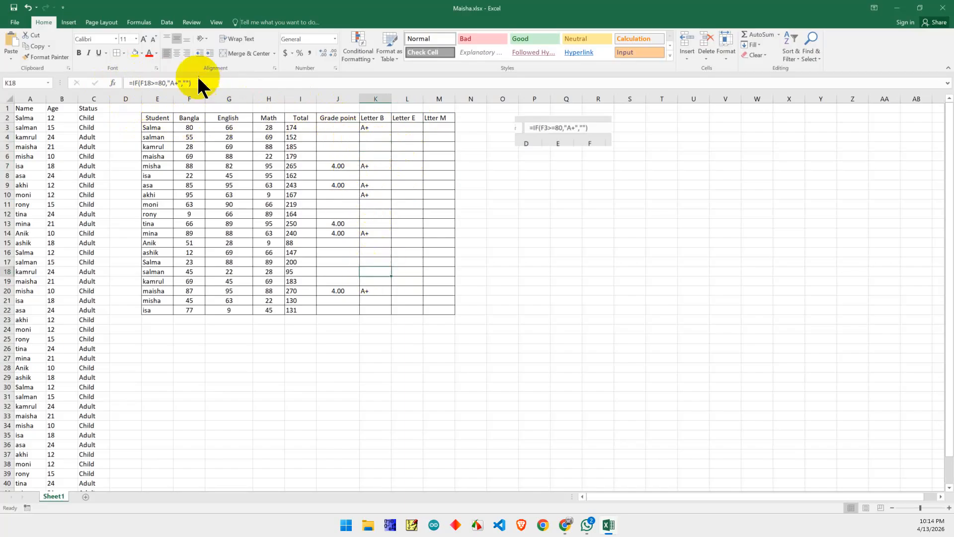
pyautogui.click(403, 174)
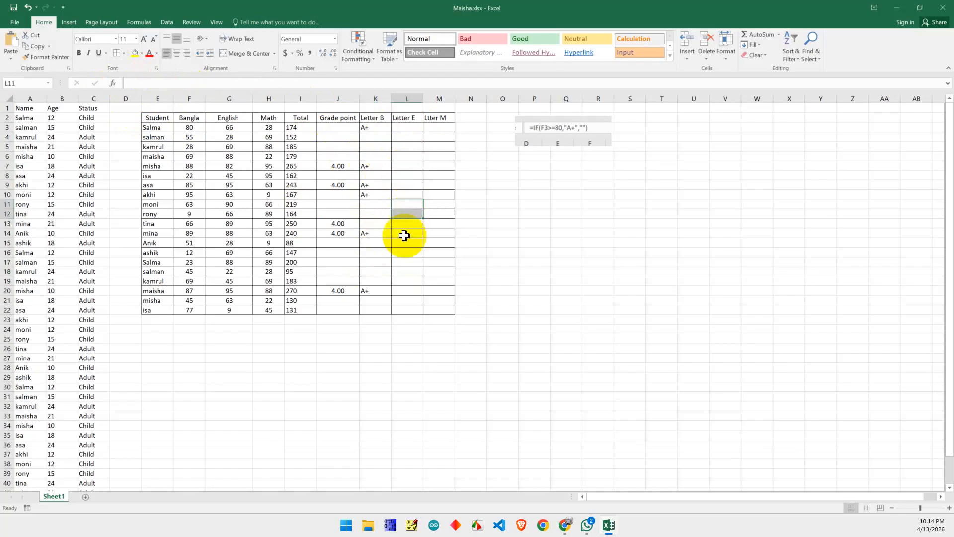
pyautogui.click(404, 282)
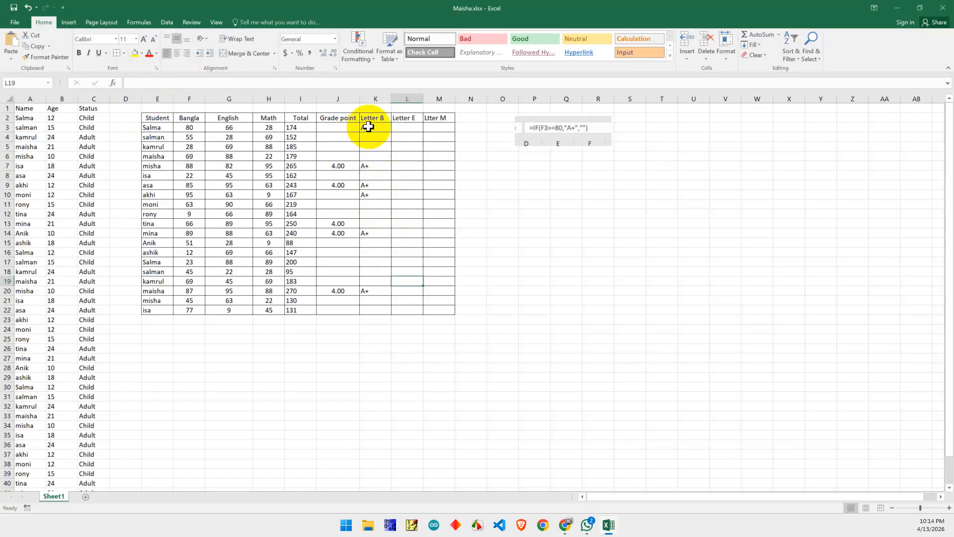
pyautogui.moveTo(368, 127); pyautogui.dragTo(369, 308)
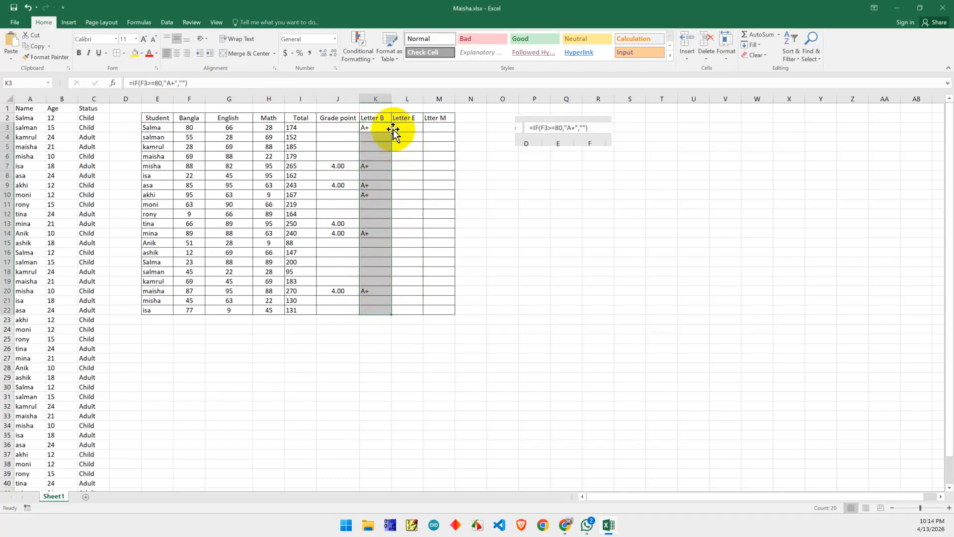
pyautogui.moveTo(392, 316); pyautogui.dragTo(442, 316)
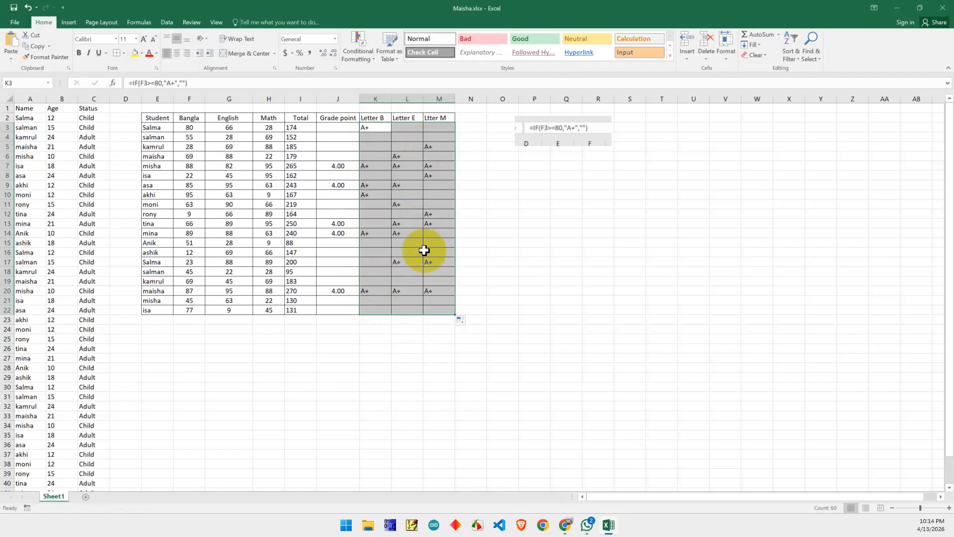
pyautogui.click(504, 229)
# Step: Inspect the first student's letter-grade formulas in K3, L3 and M3
pyautogui.click(367, 126)
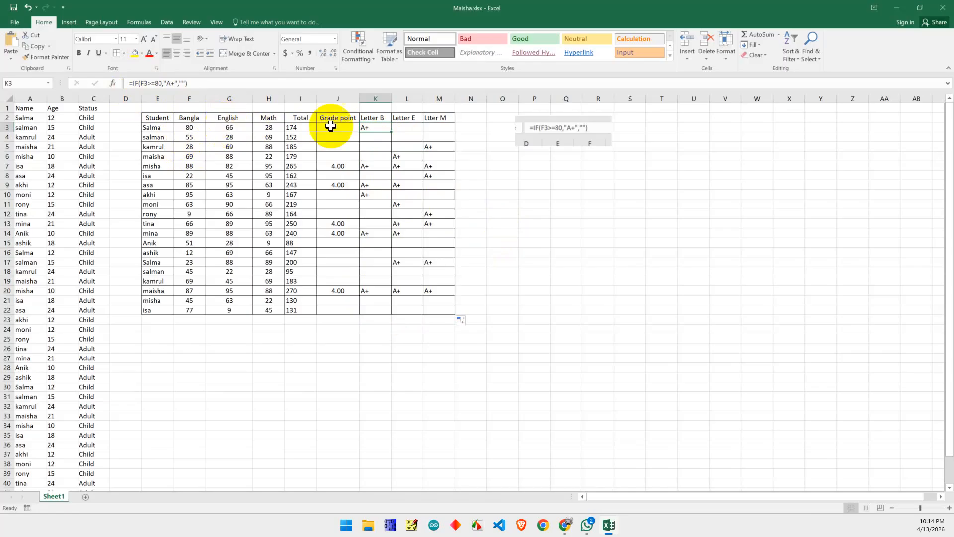
pyautogui.click(401, 129)
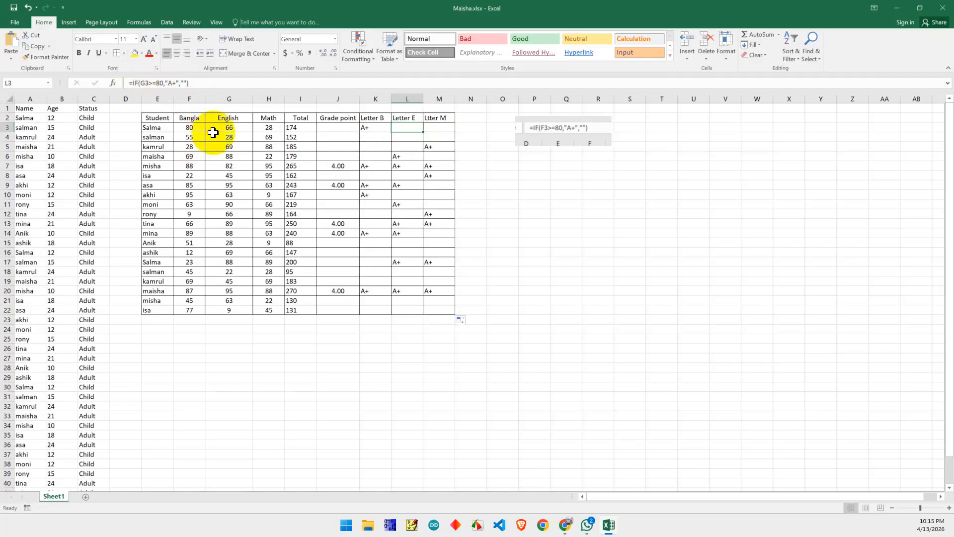
pyautogui.click(441, 128)
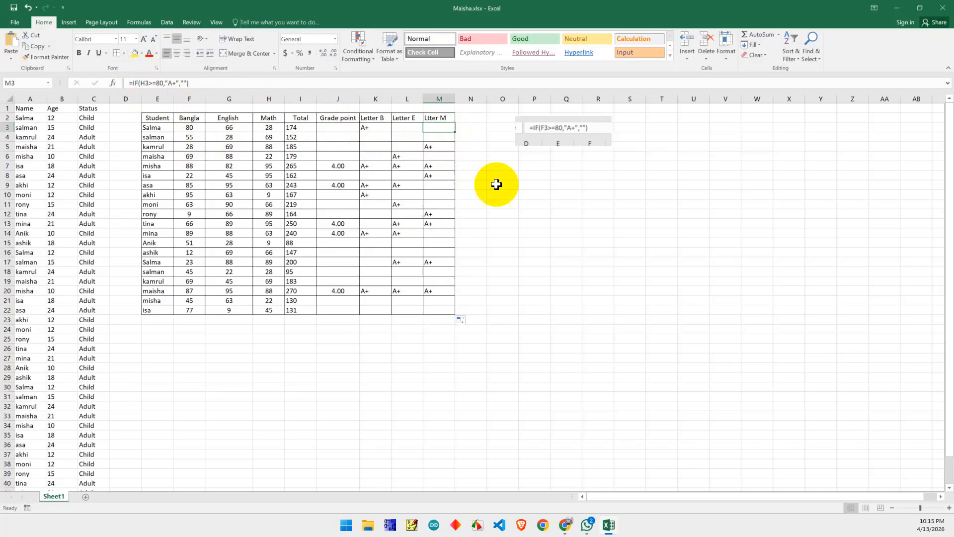
pyautogui.click(528, 203)
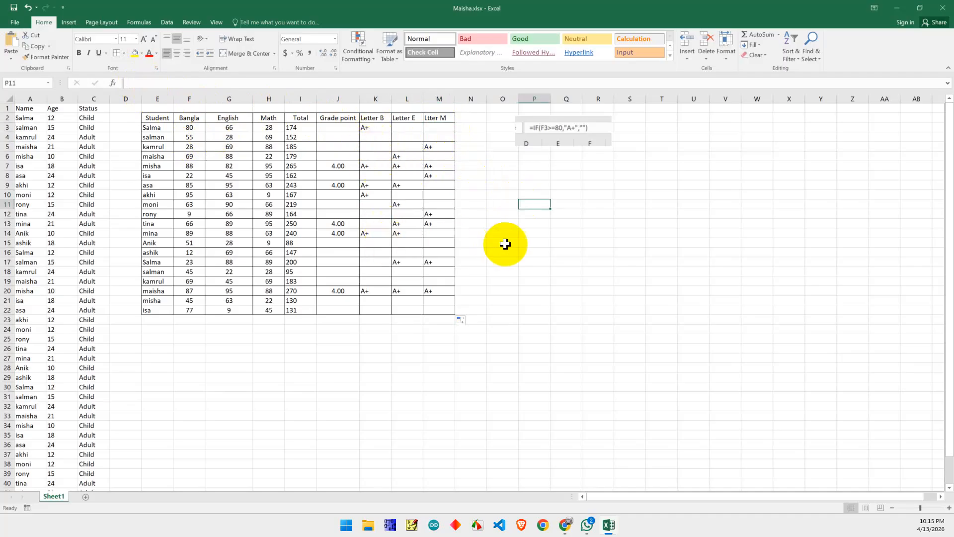
pyautogui.click(528, 250)
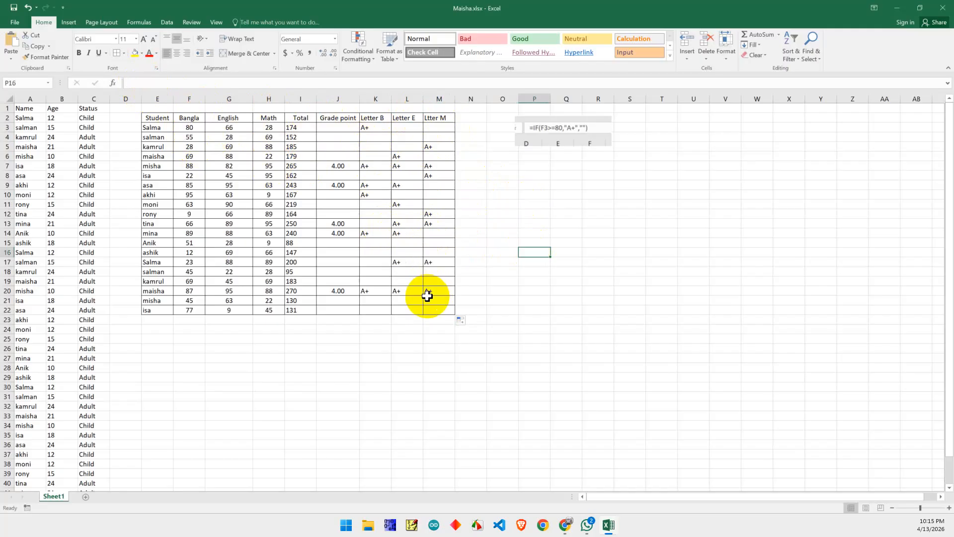
pyautogui.hotkey('alt', 'Tab')
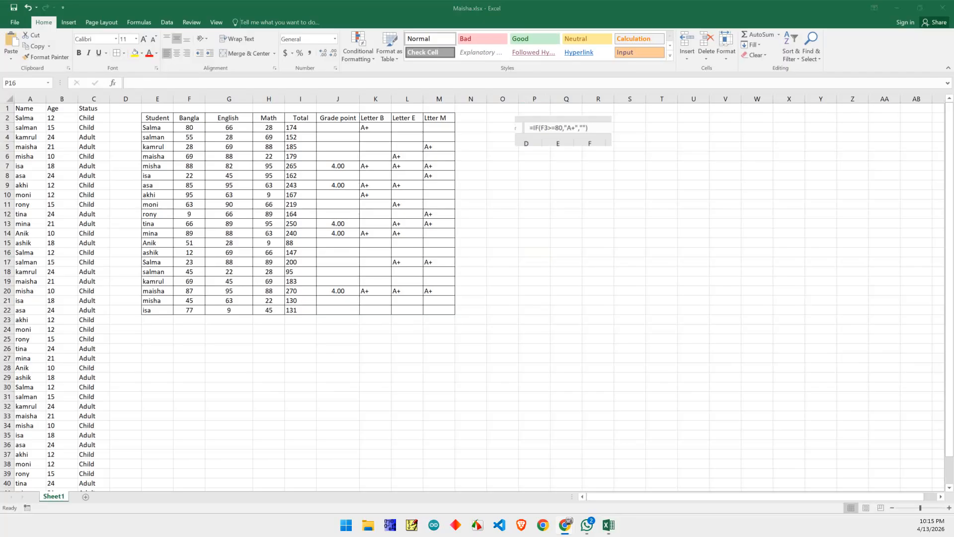
pyautogui.click(386, 366)
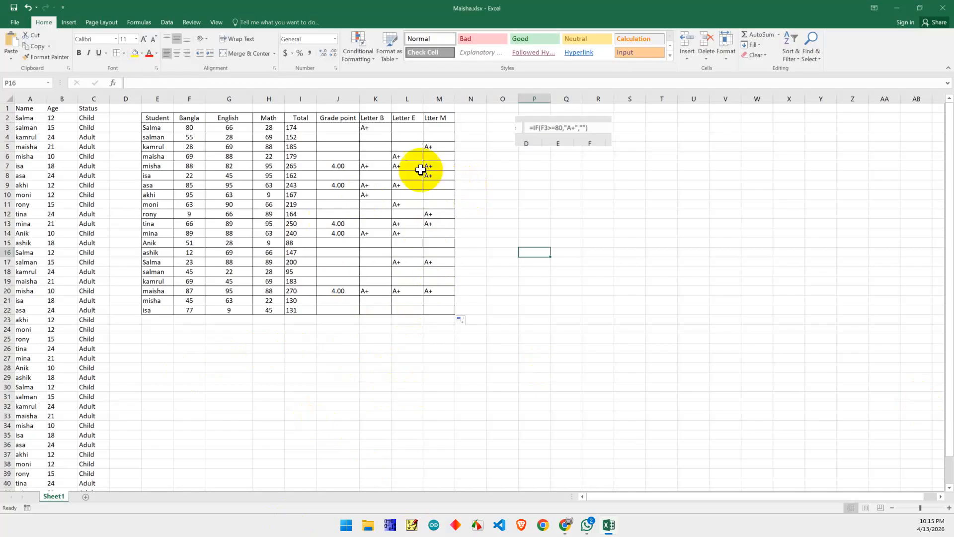
# Step: Move the formula picture farther away from the table and enter the heading Grade in N2
pyautogui.moveTo(573, 128); pyautogui.dragTo(805, 133)
pyautogui.click(442, 119)
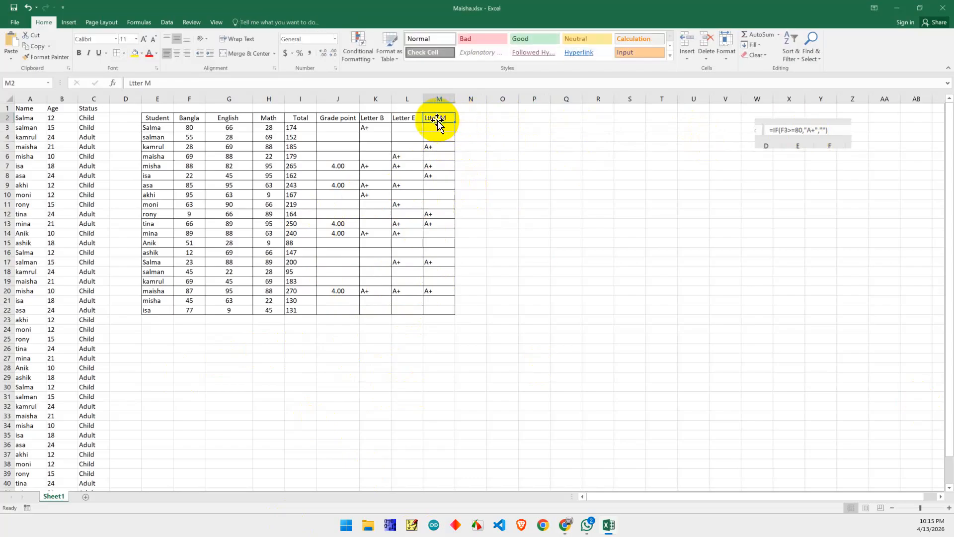
pyautogui.click(466, 120)
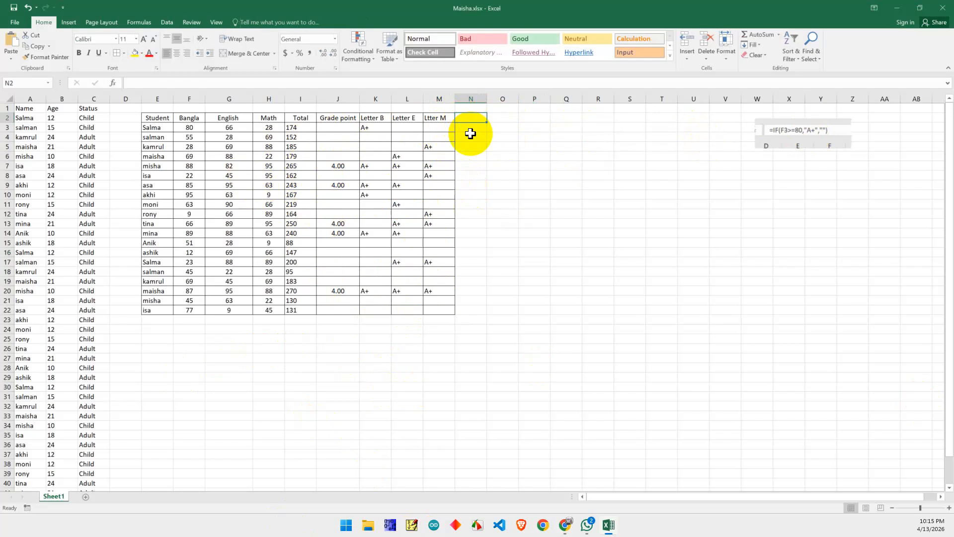
pyautogui.write('Grade')
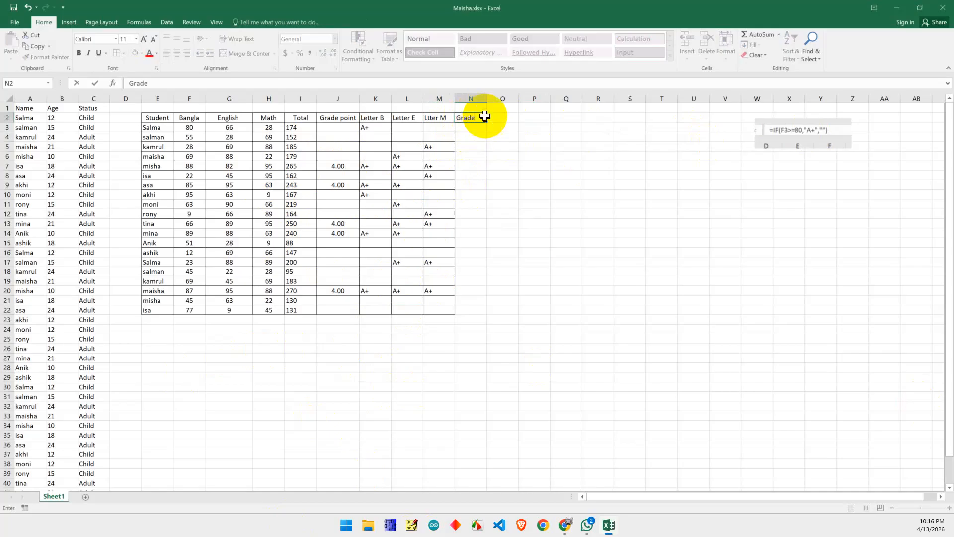
pyautogui.press('Return')
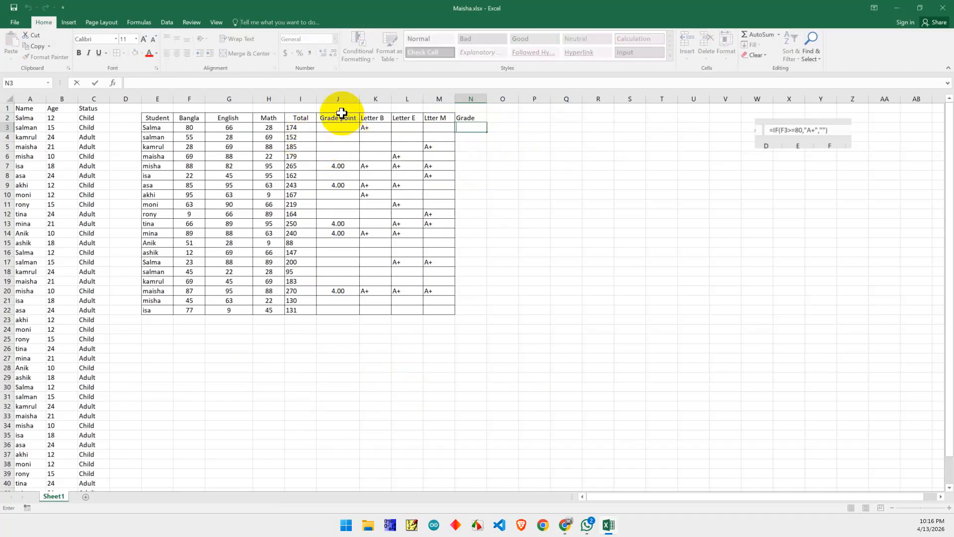
# Step: Delete the three letter-grade columns K to M and clear the Grade heading that follows the table
pyautogui.click(345, 97)
pyautogui.moveTo(345, 97); pyautogui.dragTo(442, 97)
pyautogui.click(469, 157)
pyautogui.rightClick(442, 97)
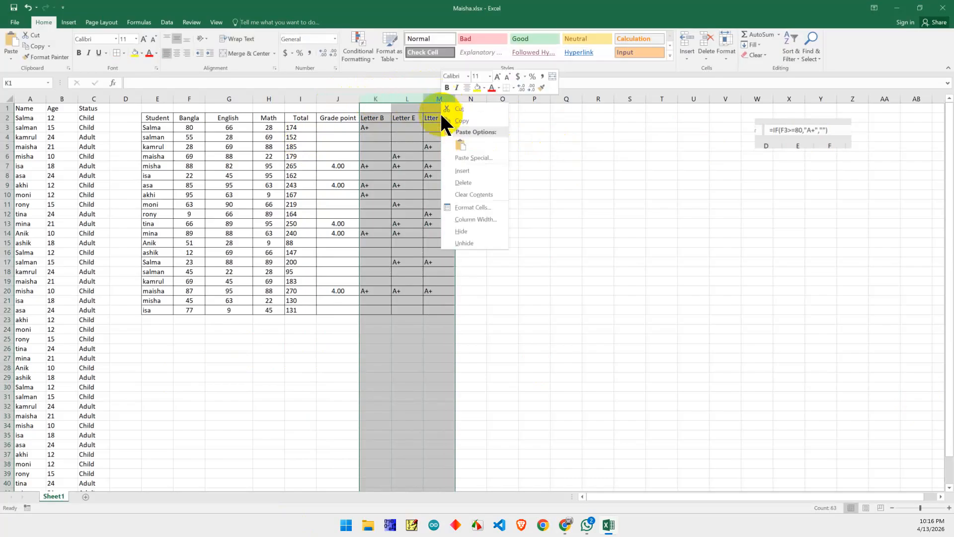
pyautogui.click(462, 189)
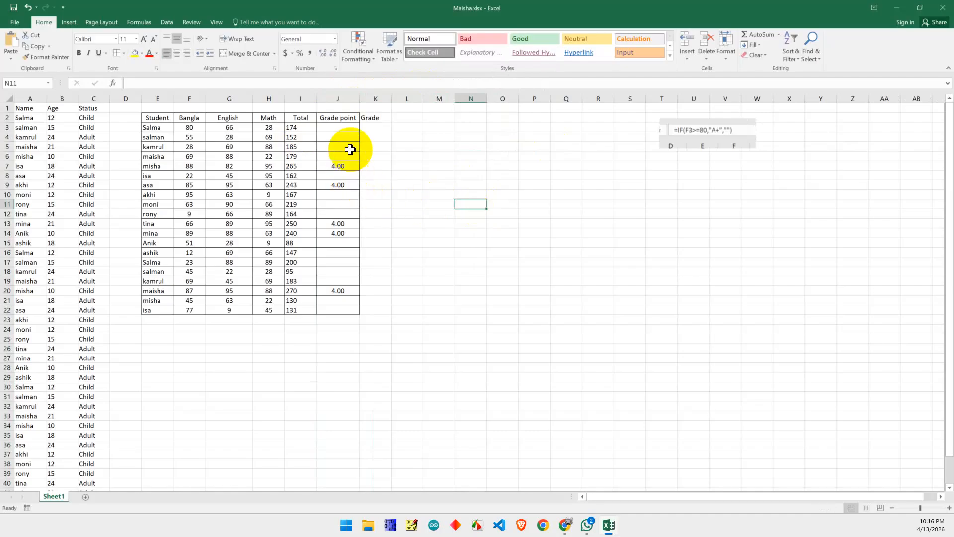
pyautogui.click(372, 118)
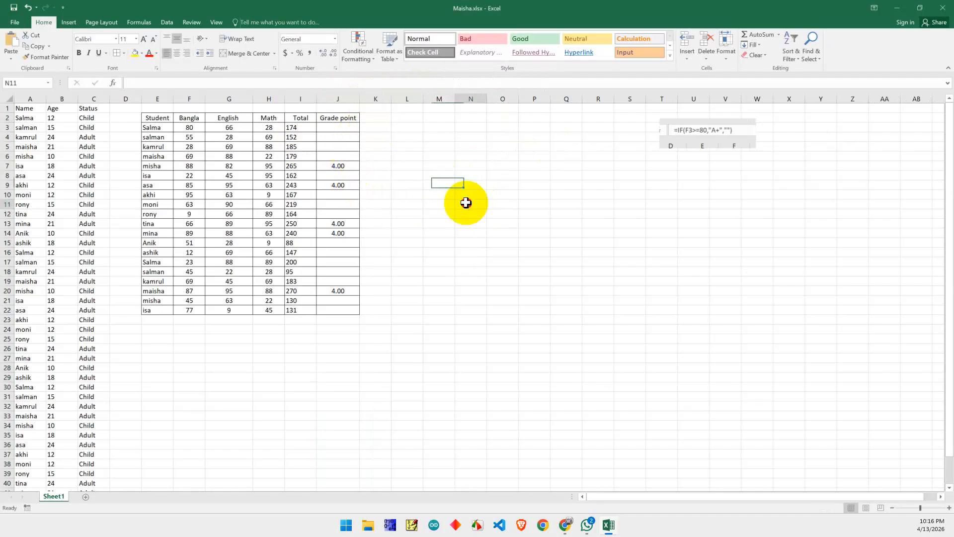
# Step: Clear the Grade point cells from J3 to J22
pyautogui.click(337, 127)
pyautogui.moveTo(337, 128); pyautogui.dragTo(340, 308)
pyautogui.press('Delete')
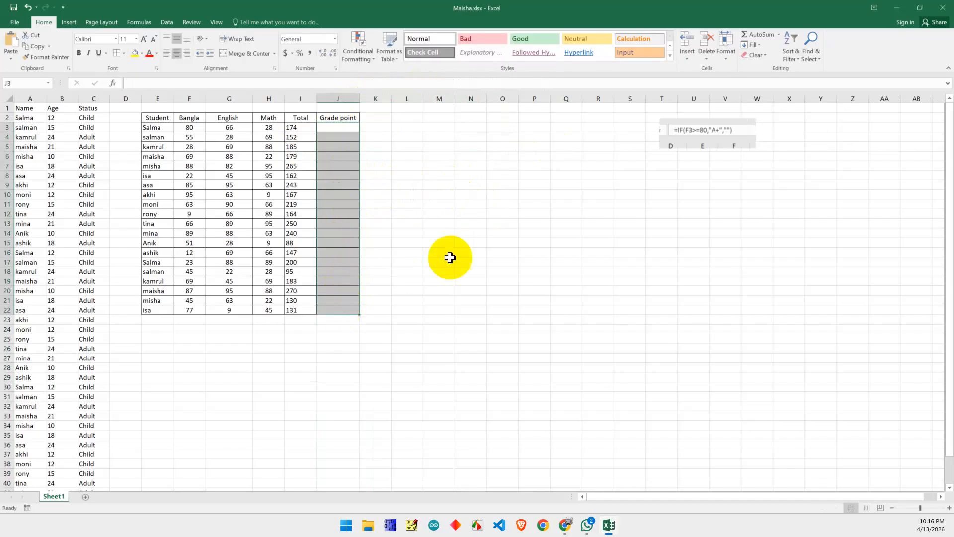
pyautogui.click(502, 252)
# Step: Move the formula picture back close to the marks table, beside the Grade point column
pyautogui.click(330, 128)
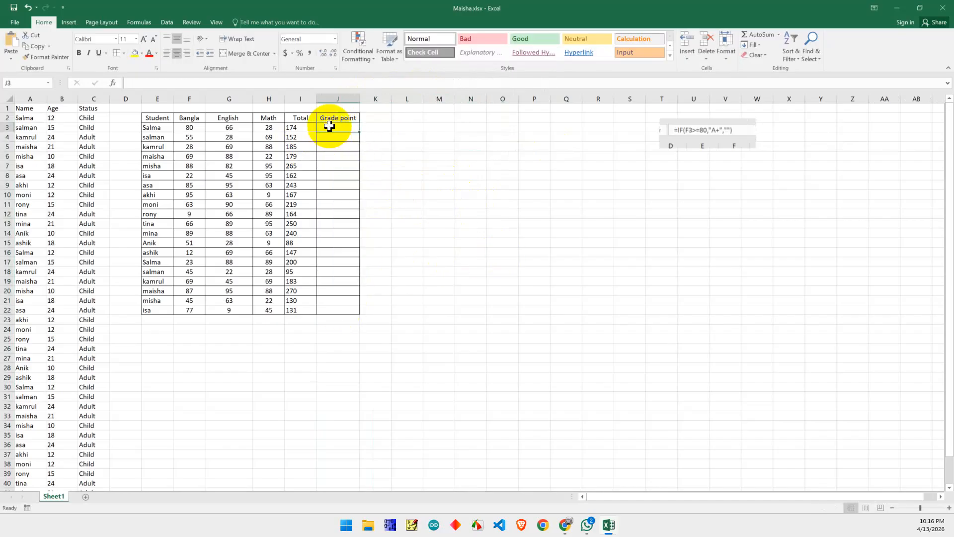
pyautogui.moveTo(708, 129); pyautogui.dragTo(462, 131)
pyautogui.moveTo(292, 127); pyautogui.dragTo(317, 285)
pyautogui.click(471, 252)
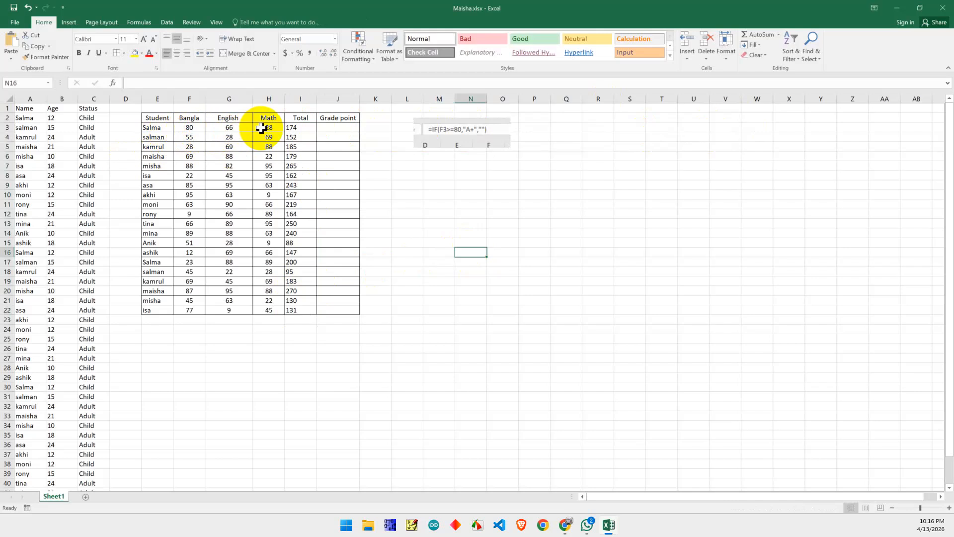
# Step: Delete the English, Math and Total columns, G to I, from the sheet
pyautogui.moveTo(229, 97); pyautogui.dragTo(291, 97)
pyautogui.rightClick(293, 98)
pyautogui.click(306, 181)
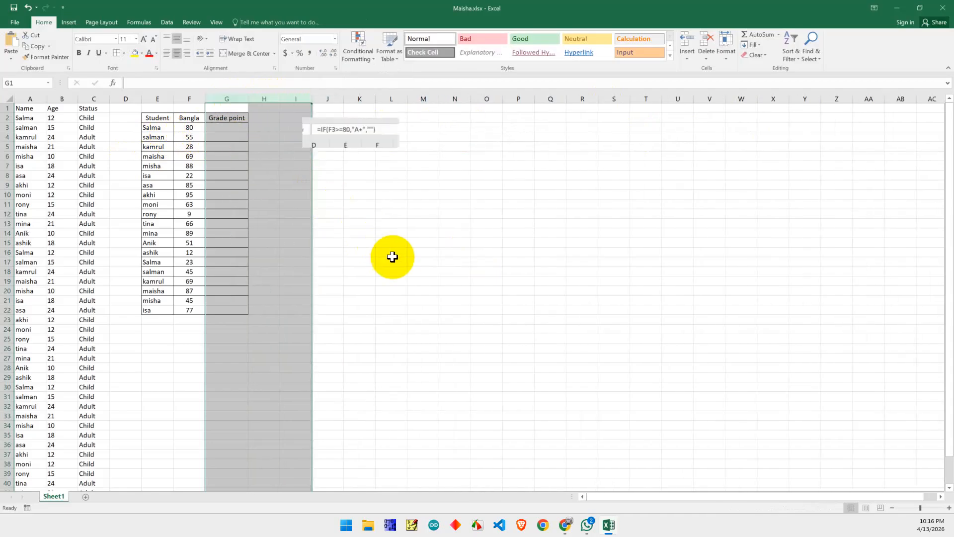
pyautogui.click(423, 271)
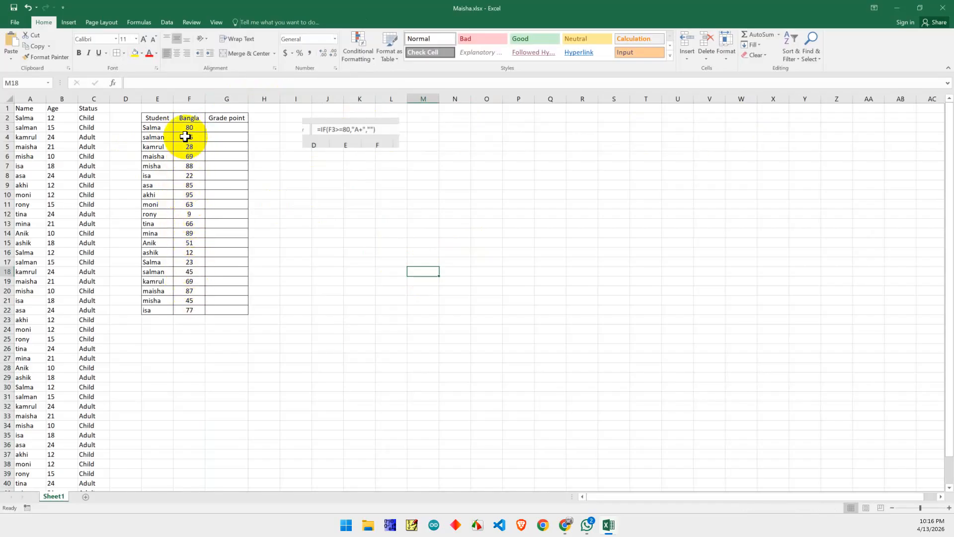
# Step: Start an IF formula in Grade point cell G3 that returns "A+" when the Bangla mark F3 is >=80
pyautogui.click(219, 128)
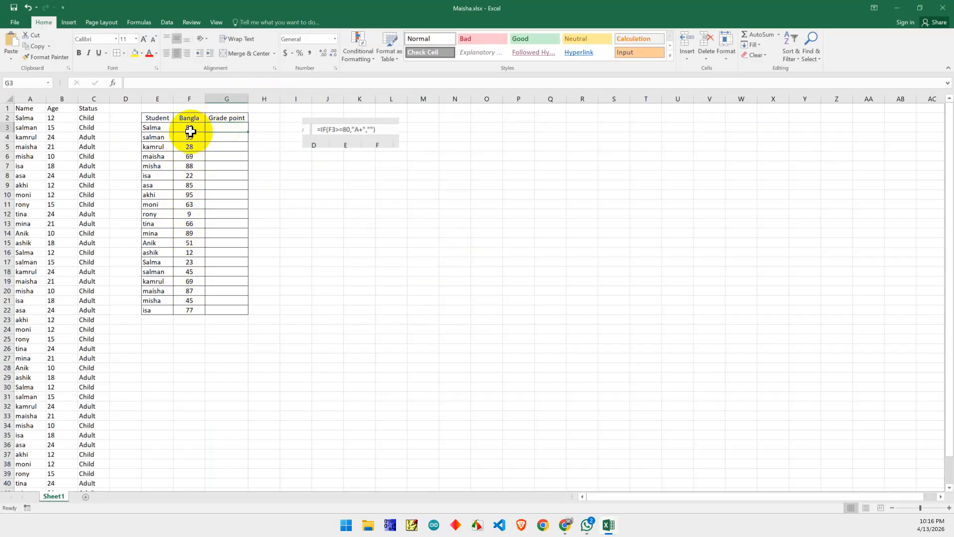
pyautogui.doubleClick(219, 129)
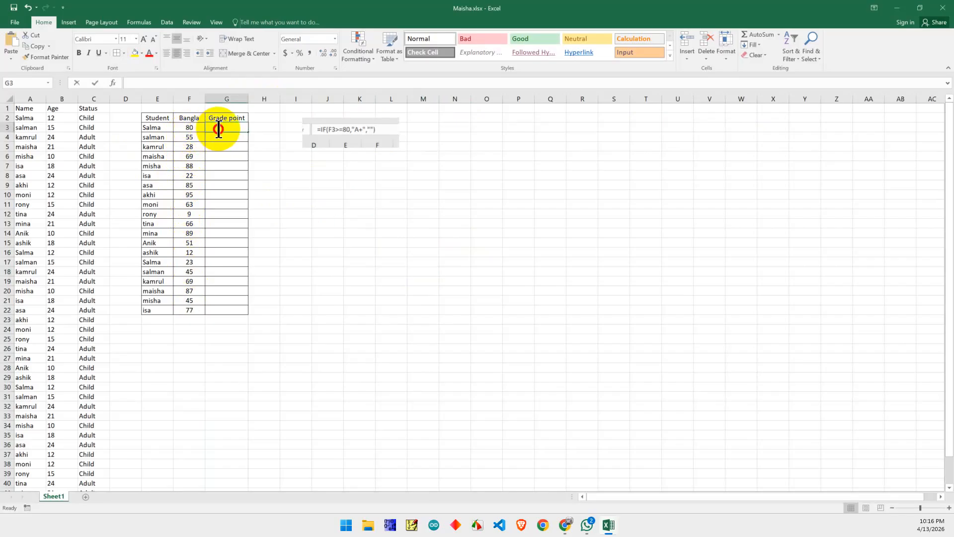
pyautogui.write('=I')
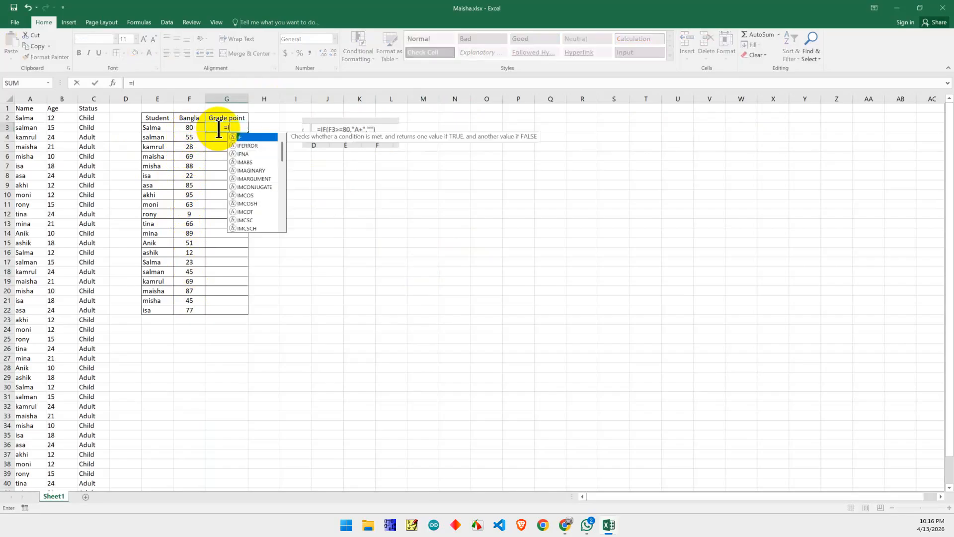
pyautogui.write('f')
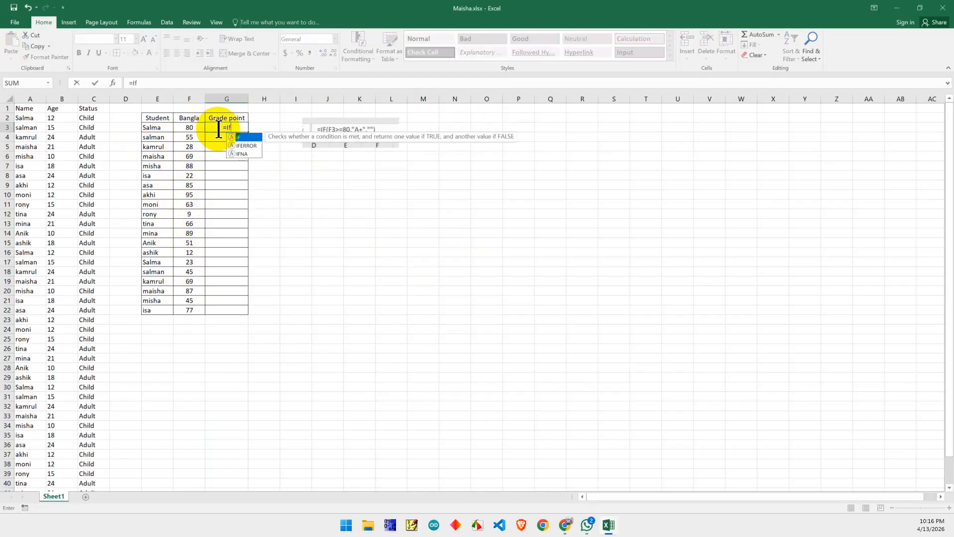
pyautogui.write('(')
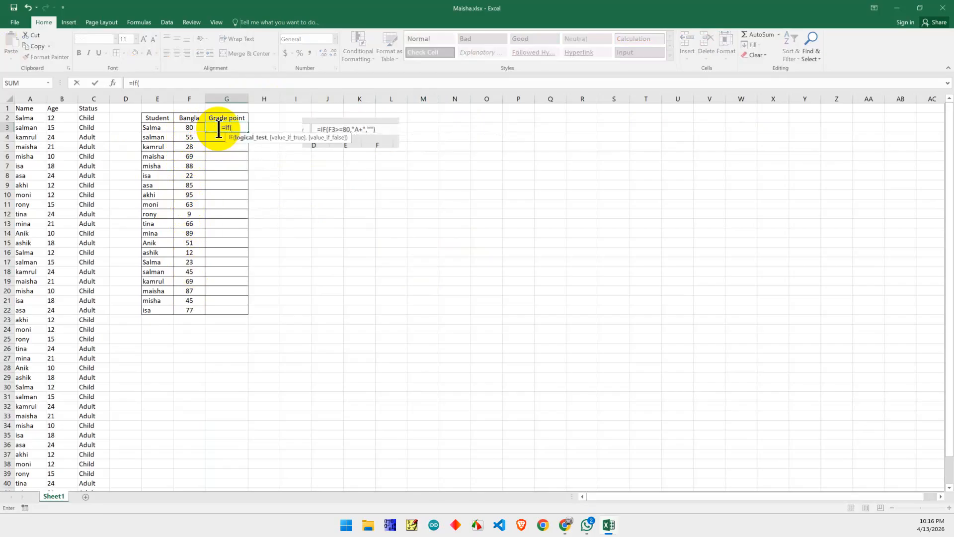
pyautogui.click(189, 128)
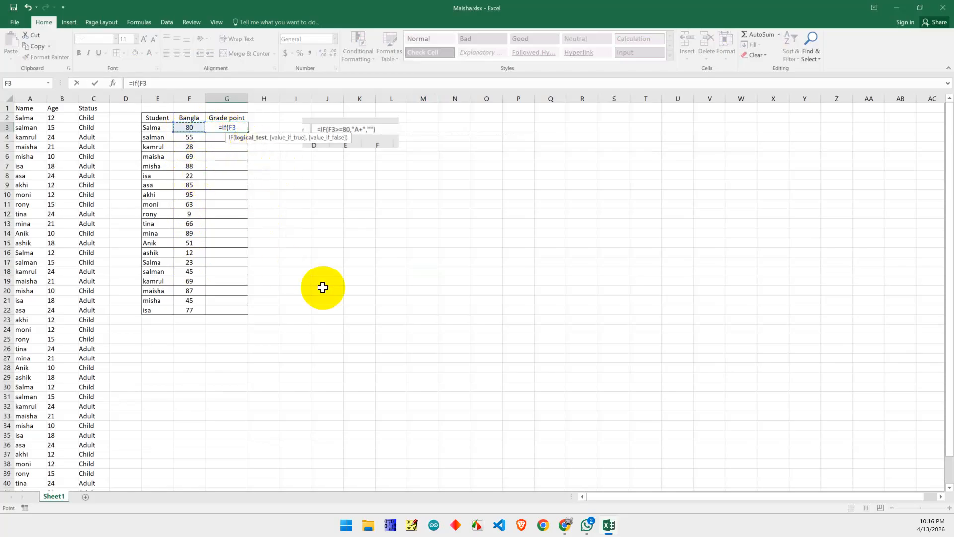
pyautogui.write('>=')
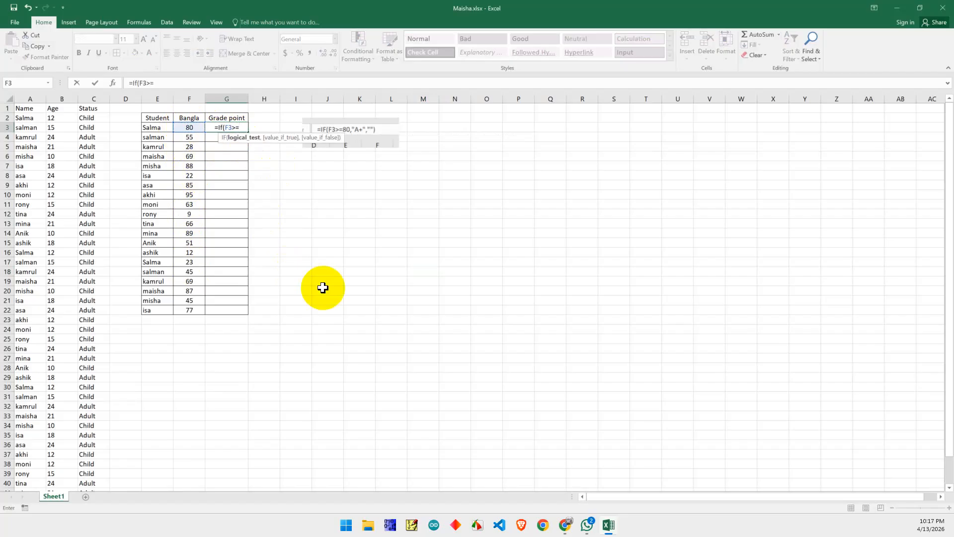
pyautogui.write('80')
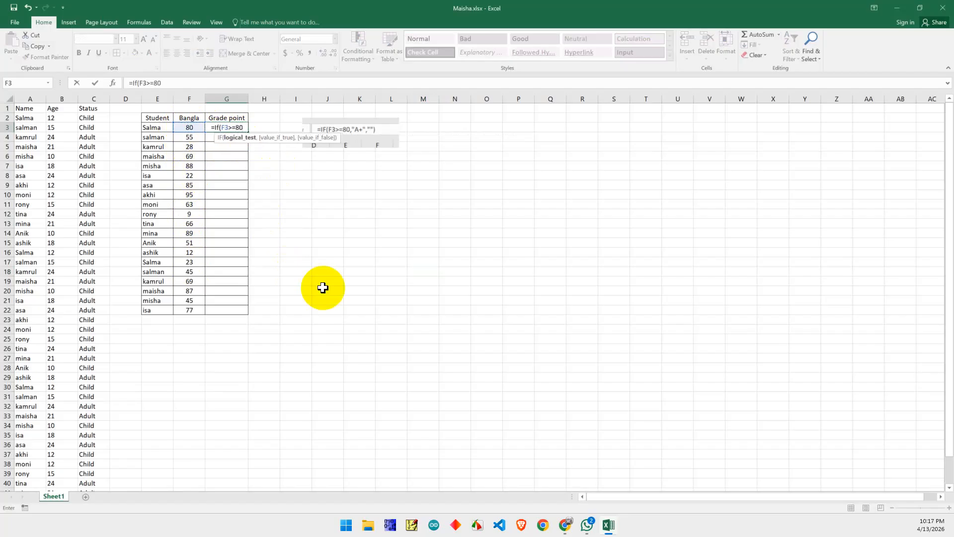
pyautogui.write(',')
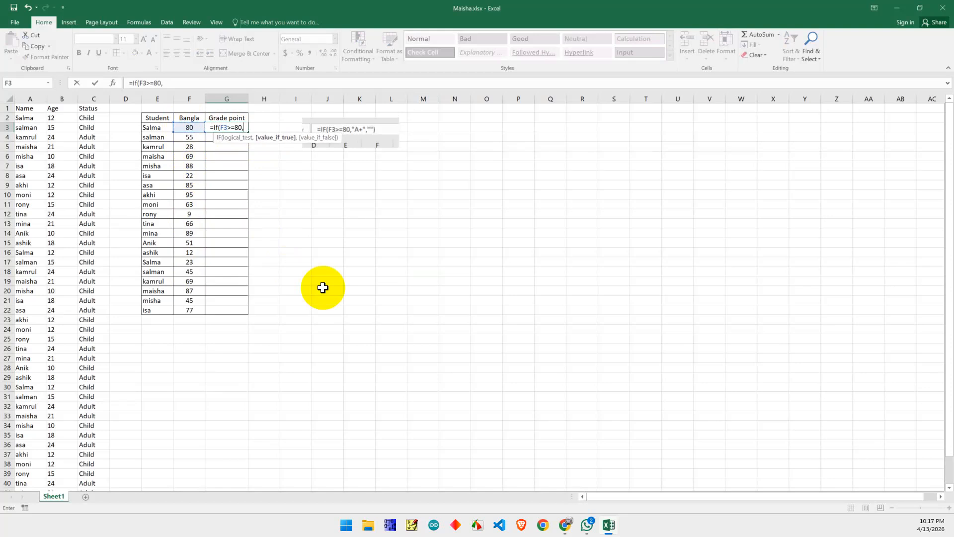
pyautogui.write('"A')
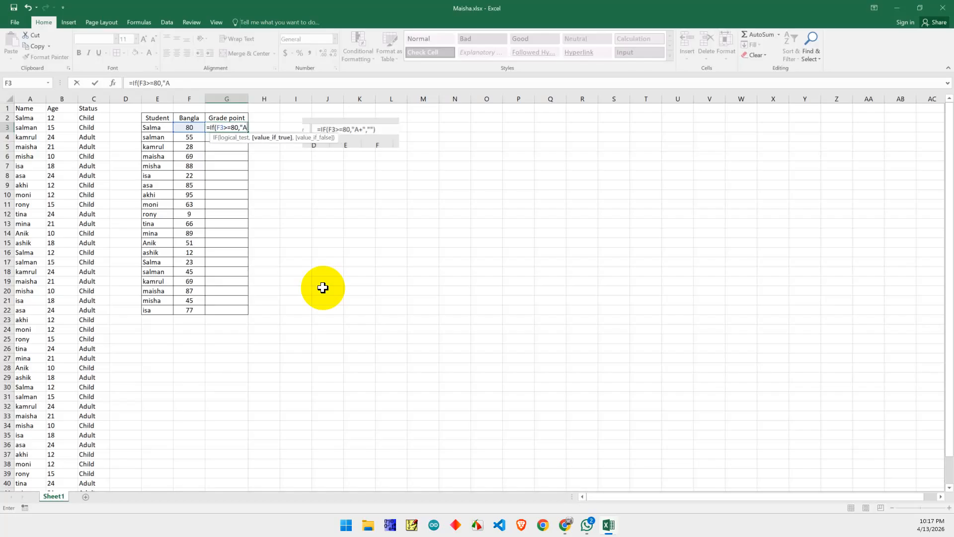
pyautogui.write('+"')
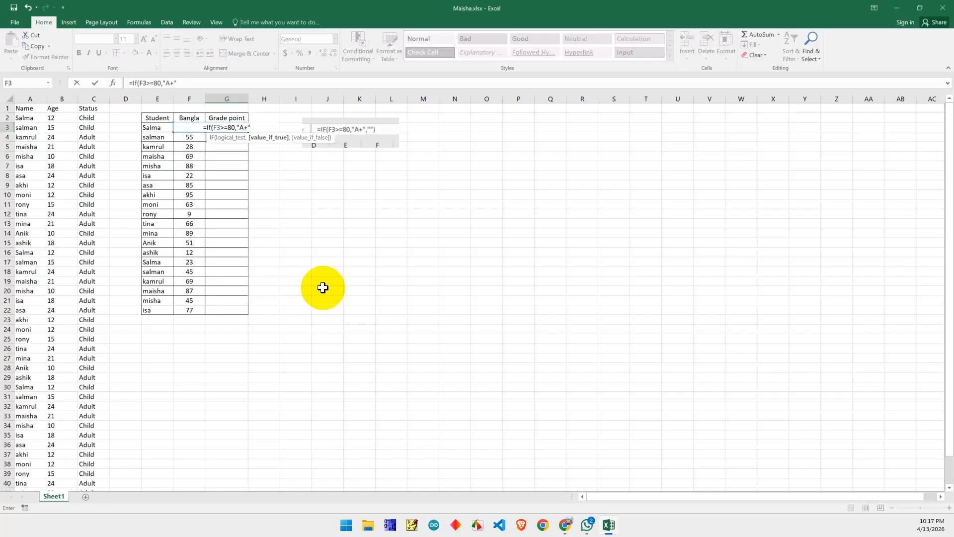
pyautogui.write(',')
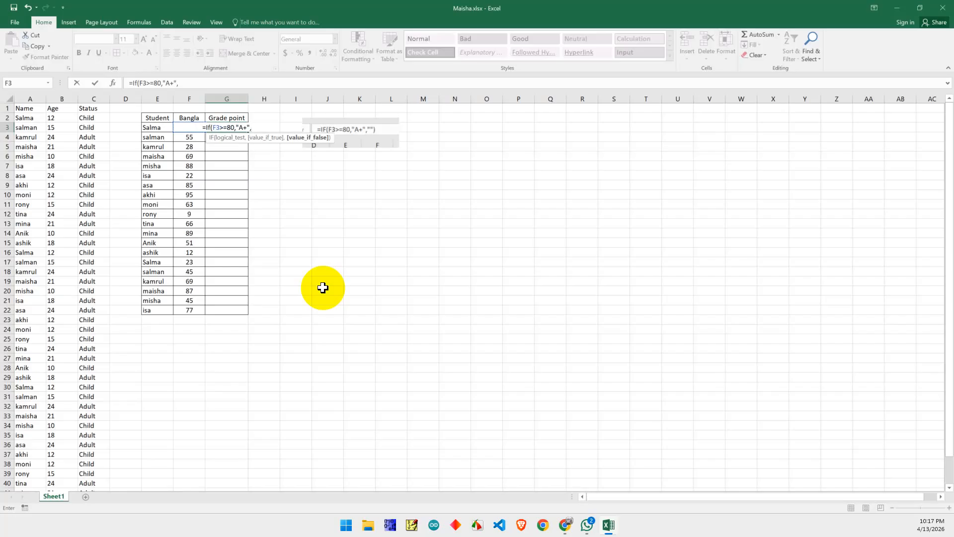
# Step: Nest a second IF as the G3 formula's false value, returning "A" when F3 is >=70
pyautogui.write('if')
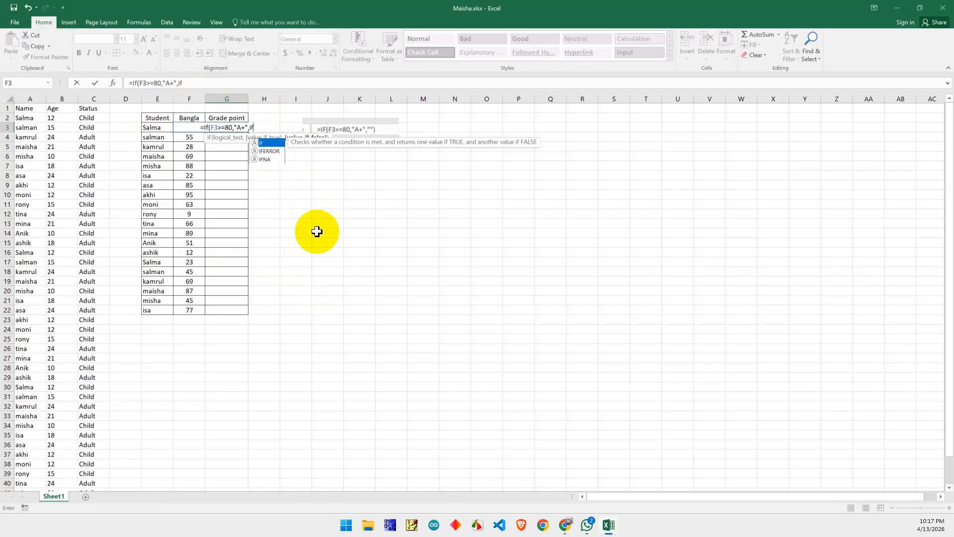
pyautogui.write('(')
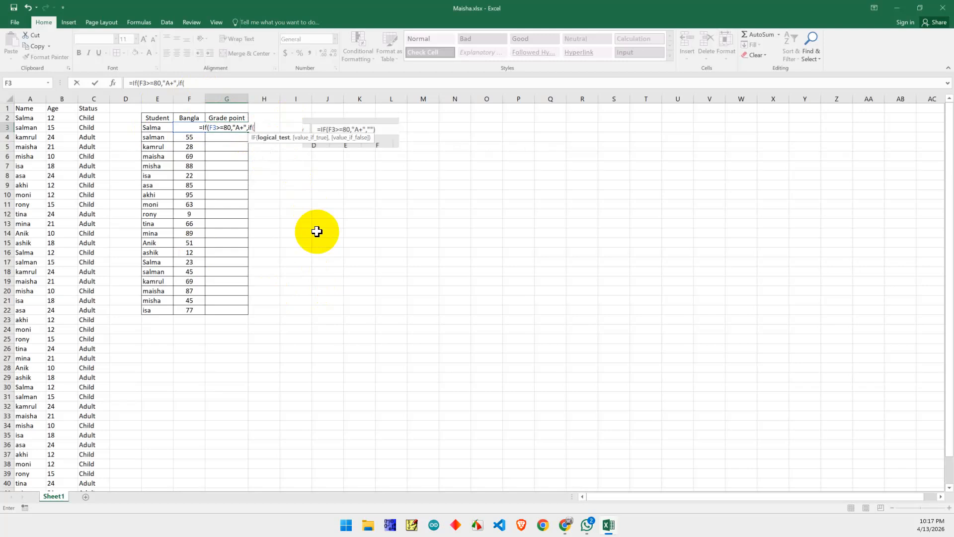
pyautogui.write('f')
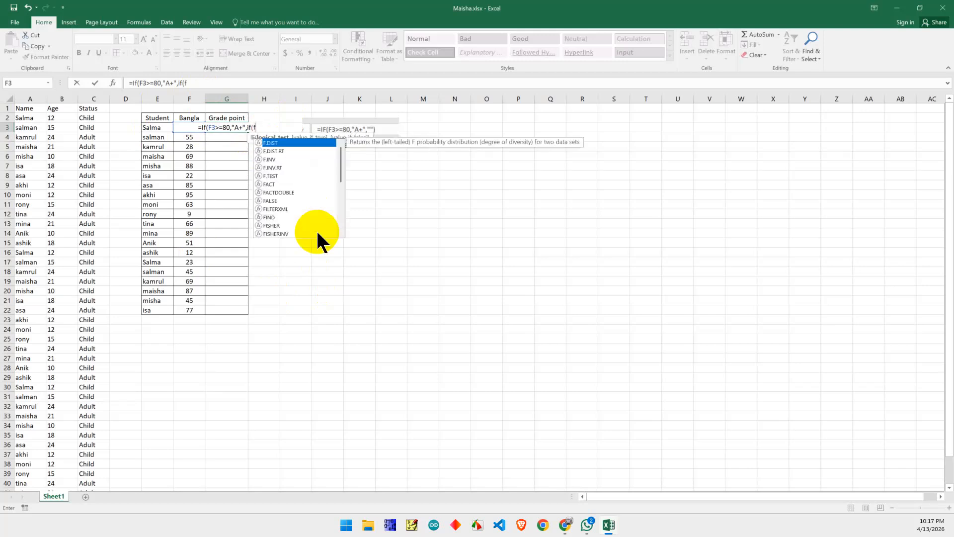
pyautogui.write('3>')
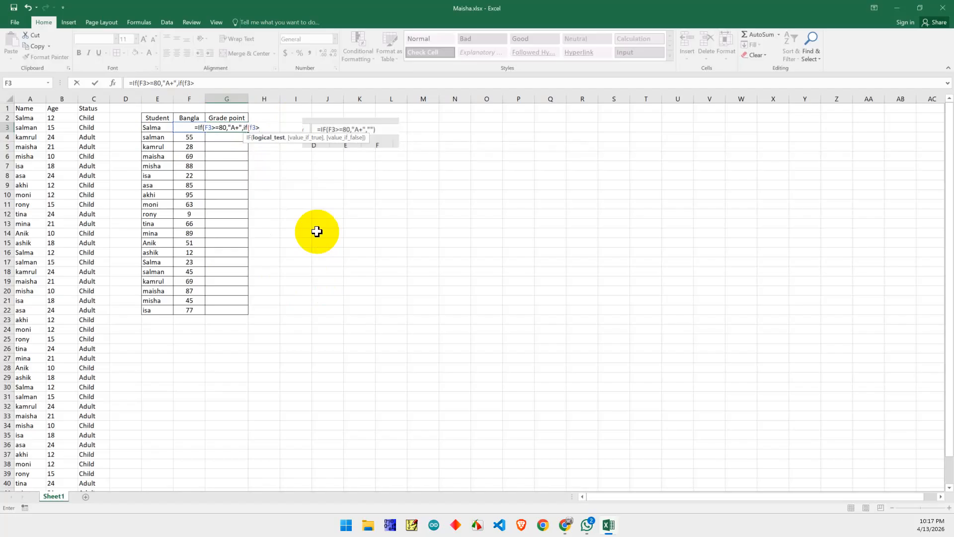
pyautogui.write('=')
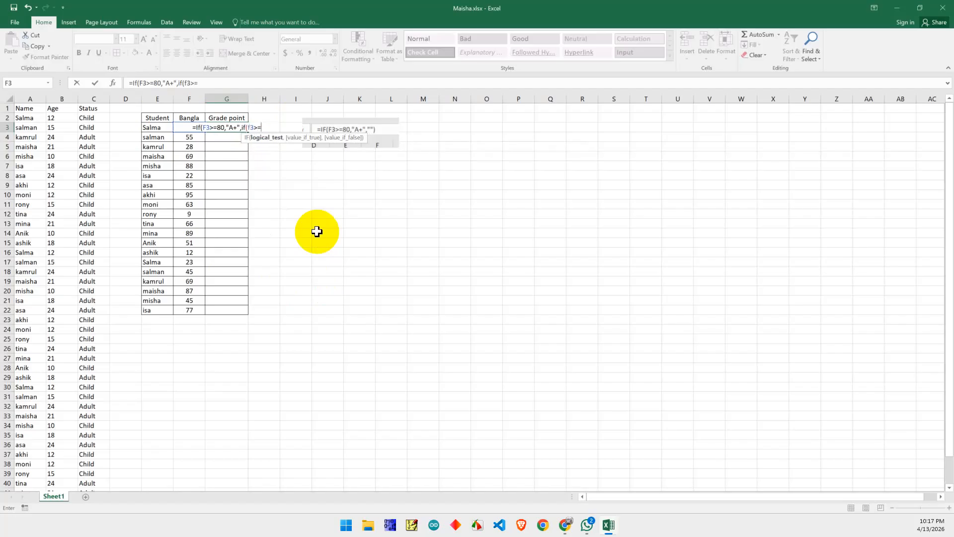
pyautogui.write('70')
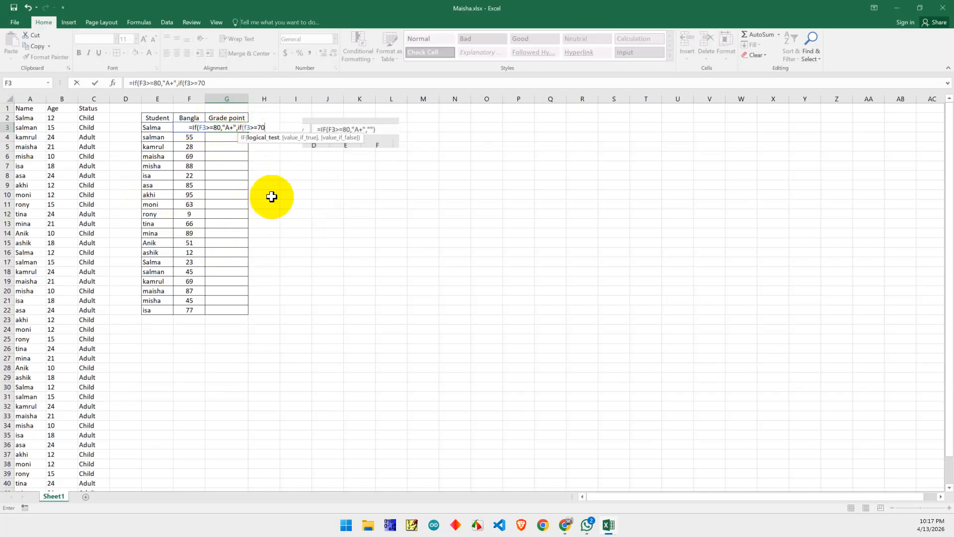
pyautogui.write(',A')
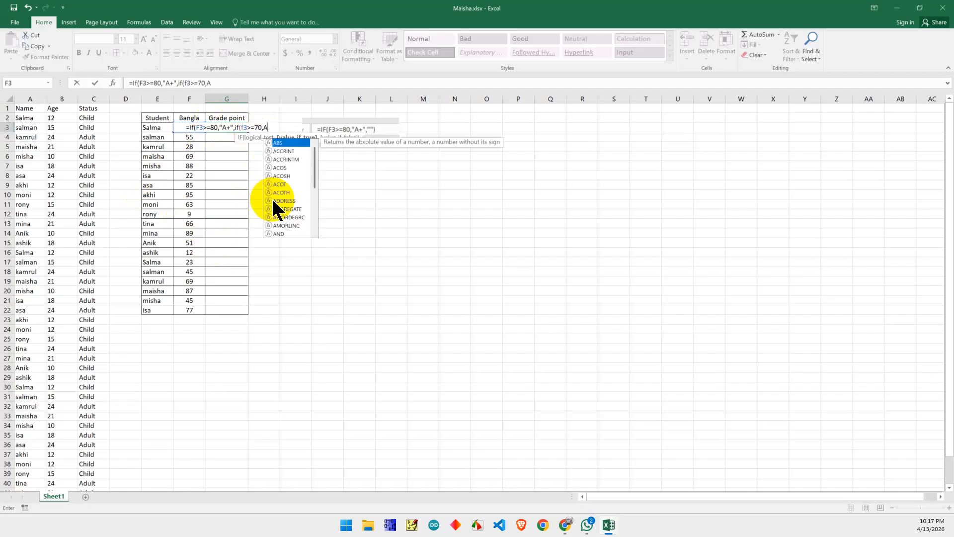
pyautogui.press('BackSpace')
pyautogui.write('"a')
pyautogui.press('BackSpace')
pyautogui.write('A')
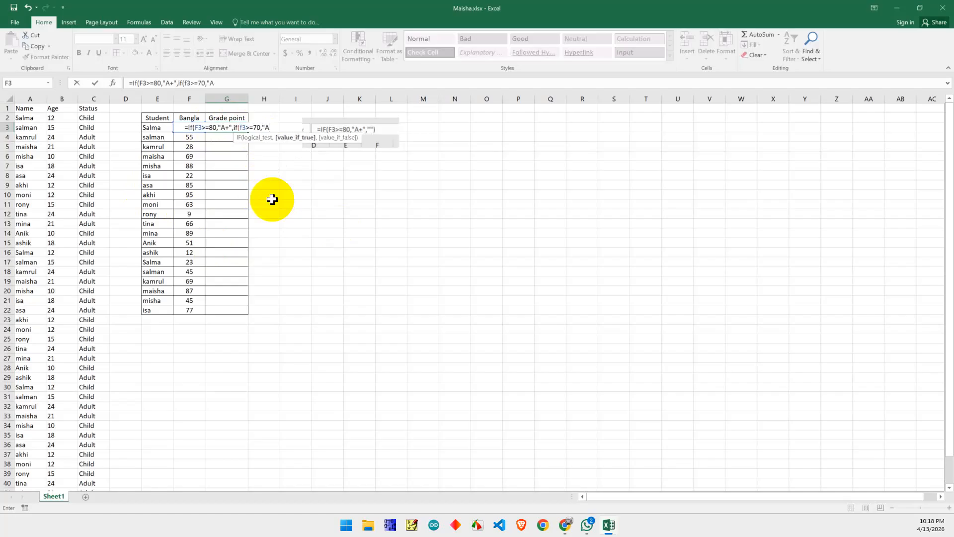
pyautogui.write('",')
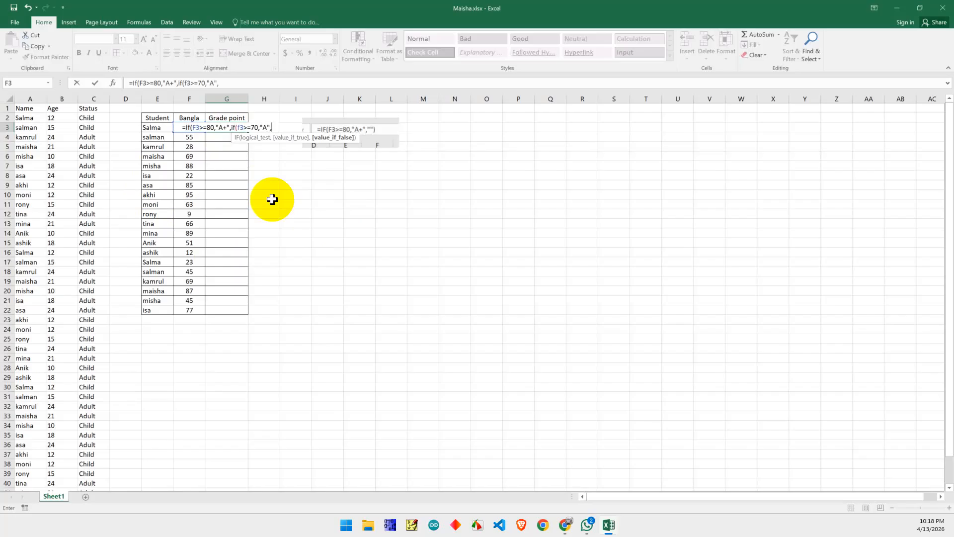
# Step: Nest a third IF in the G3 formula that gives "A-" when F3 is >=60
pyautogui.write('If')
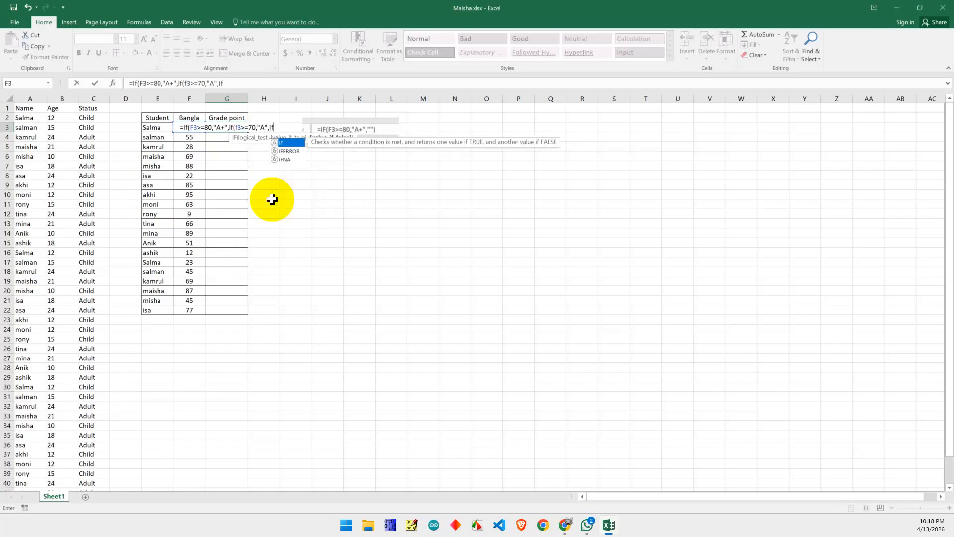
pyautogui.write('(')
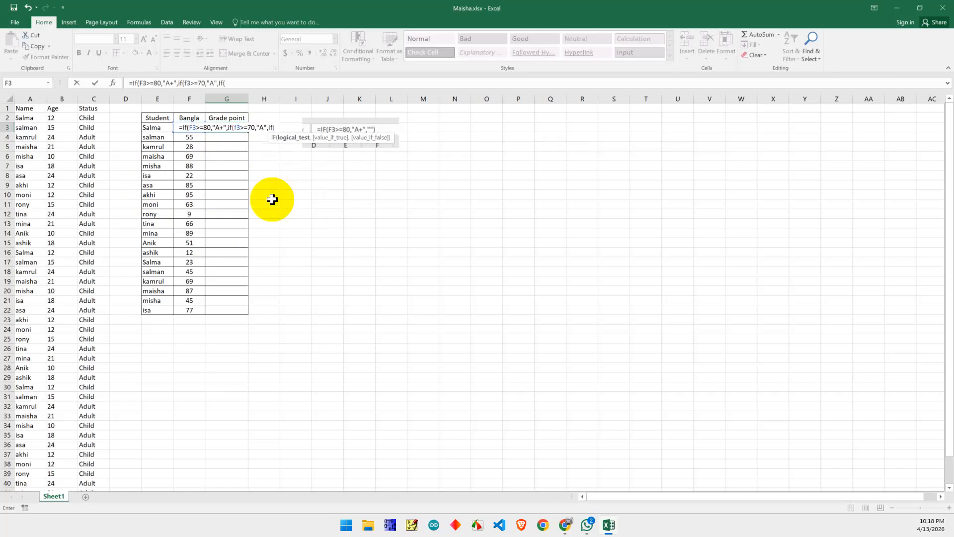
pyautogui.write('f')
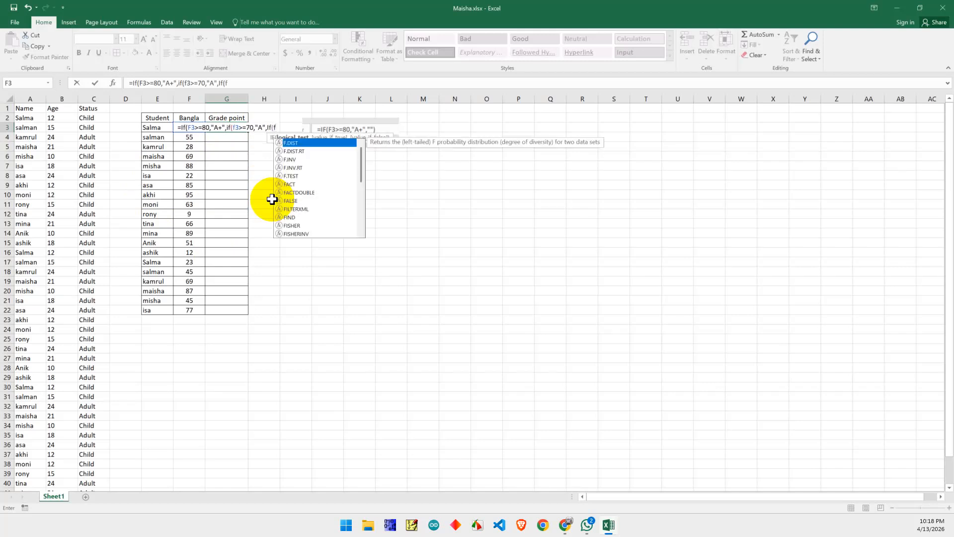
pyautogui.write('3>=')
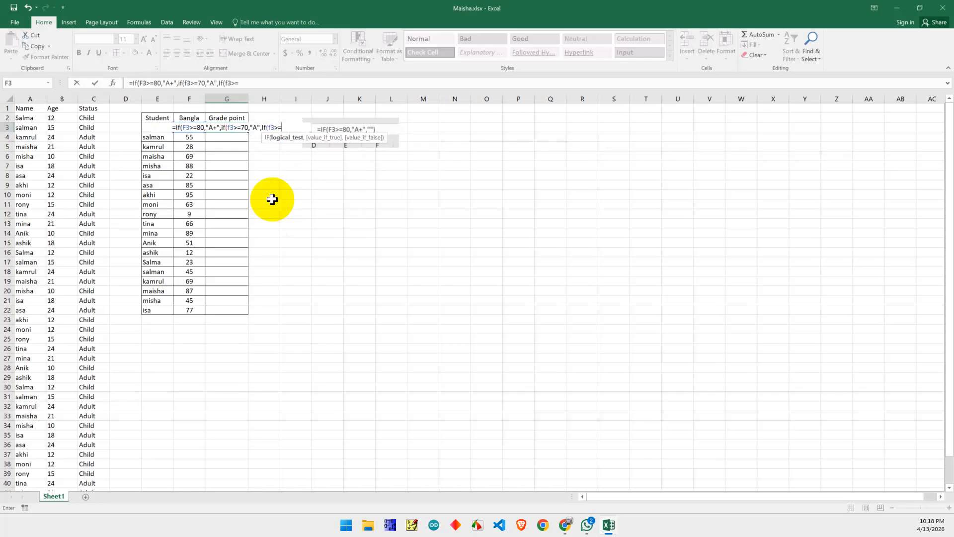
pyautogui.write('60')
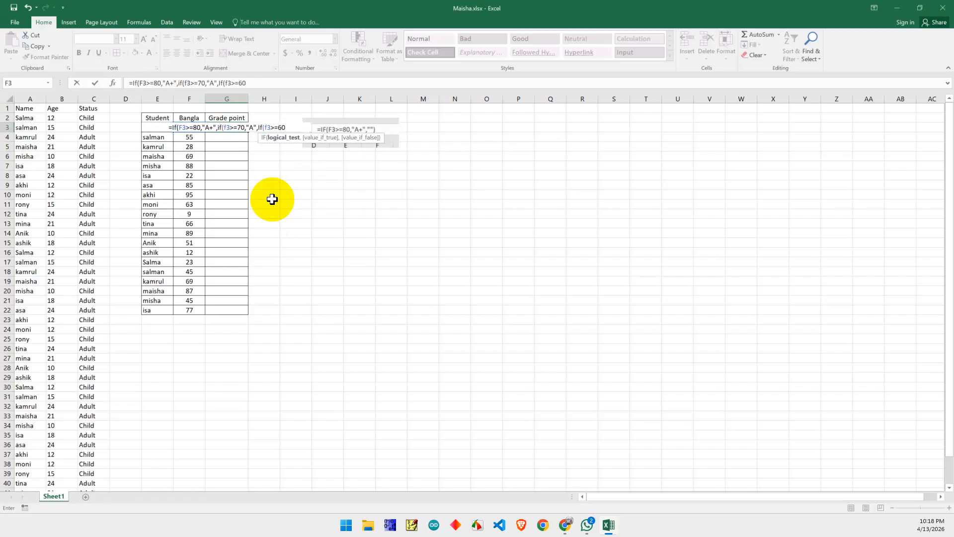
pyautogui.write(',"A')
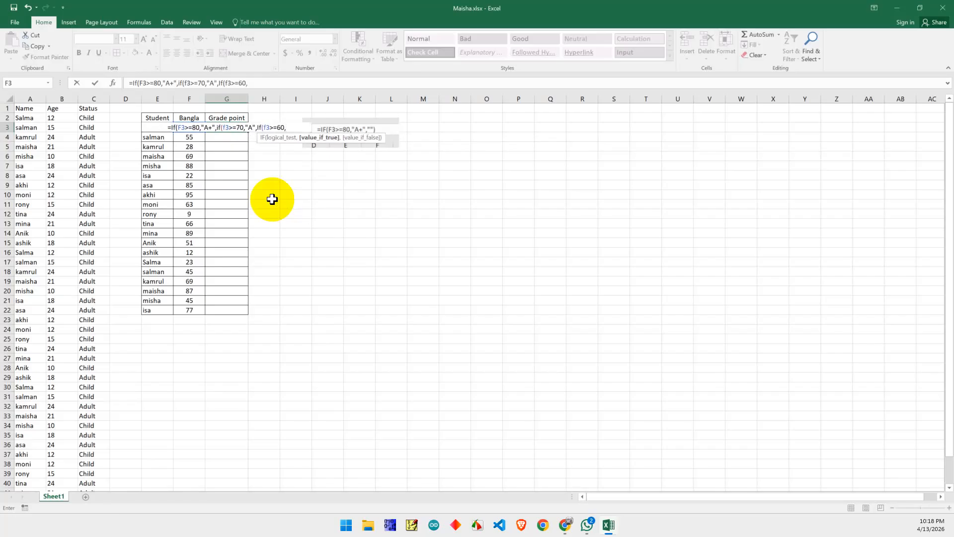
pyautogui.write('-')
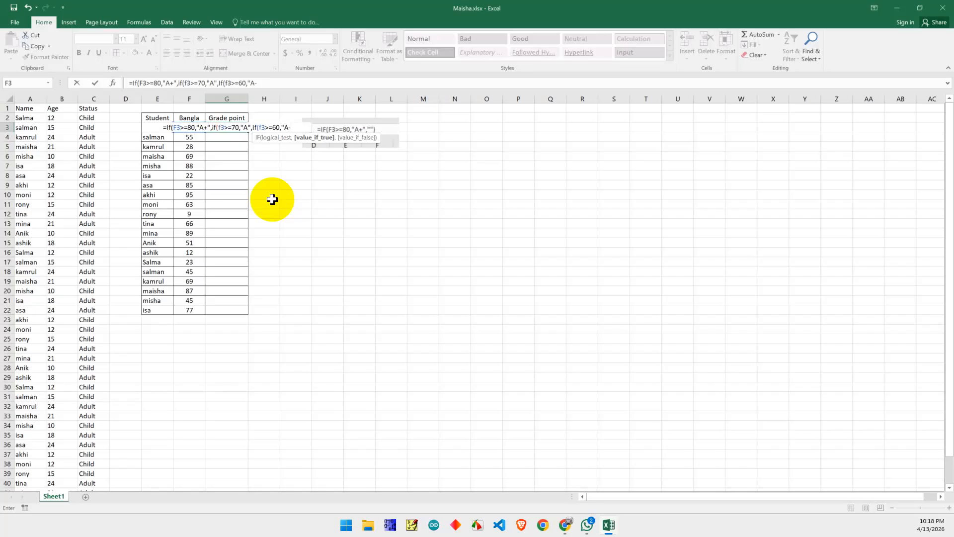
# Step: Add a fourth nested IF to the G3 formula, giving "B" when F3 is >=50
pyautogui.write('",if')
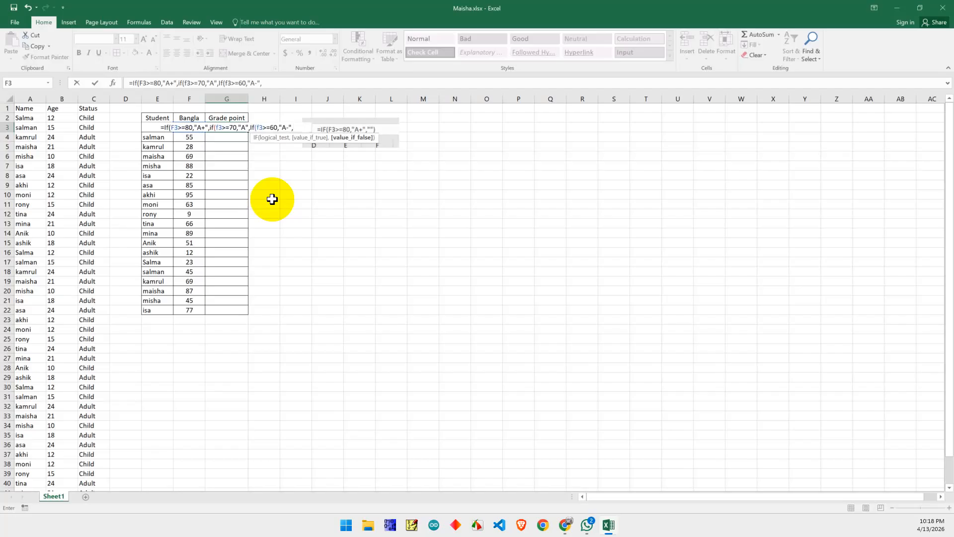
pyautogui.write('(')
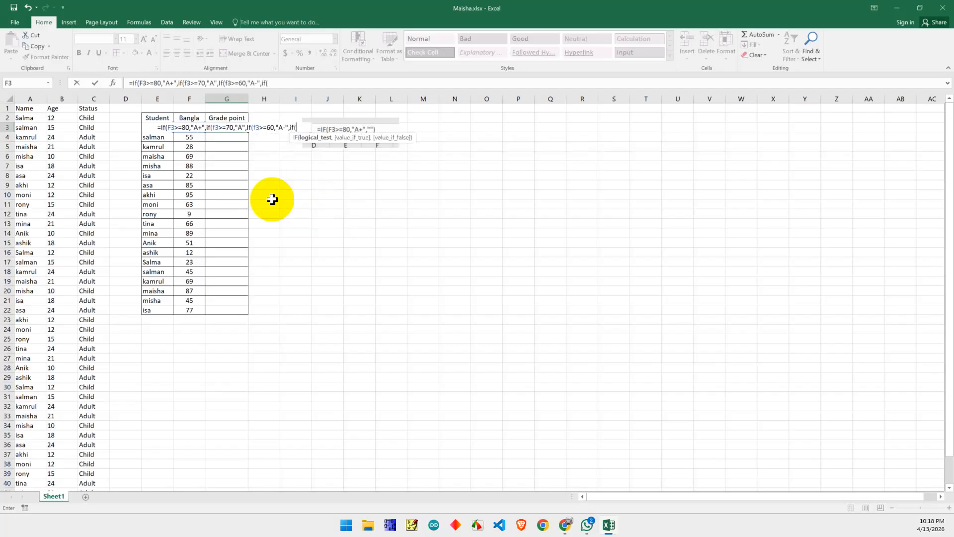
pyautogui.write('f3')
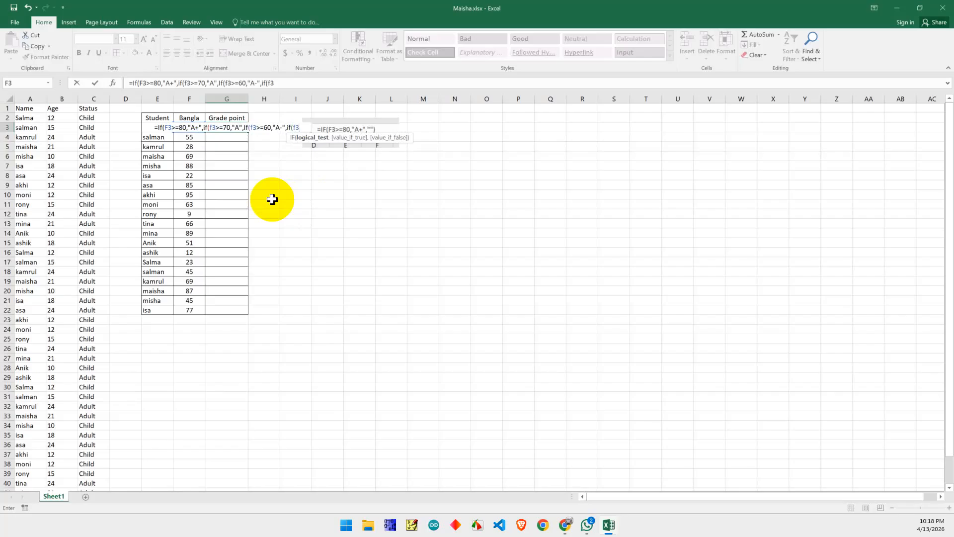
pyautogui.write('>=50,')
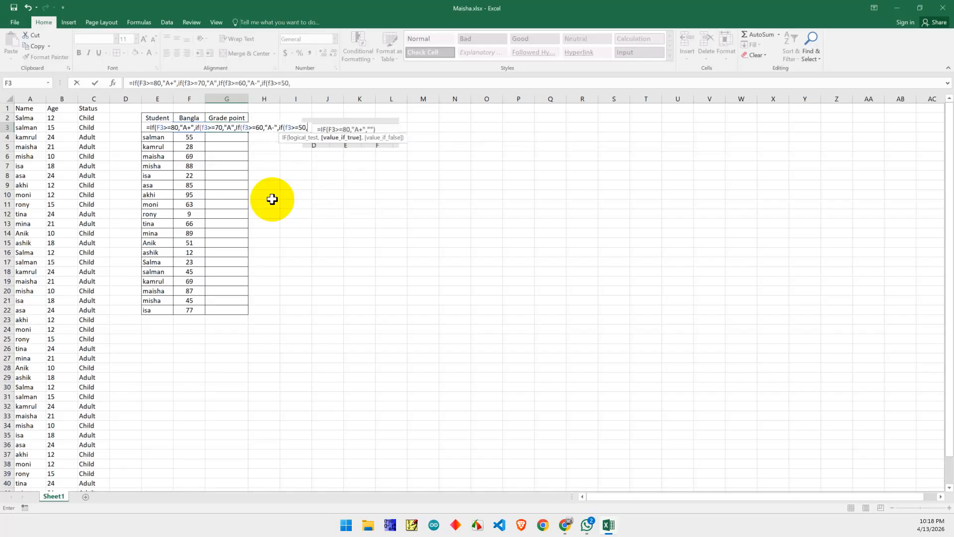
pyautogui.write('"')
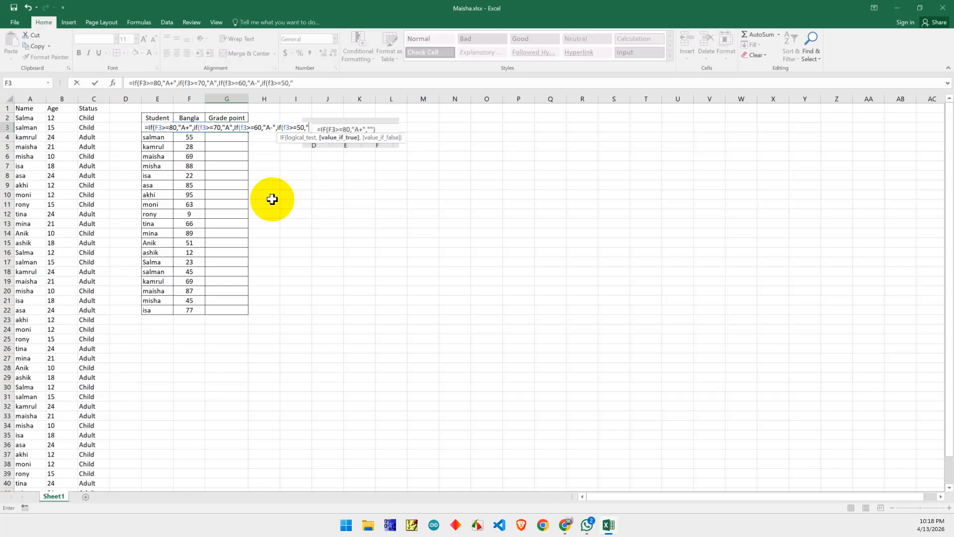
pyautogui.write('B')
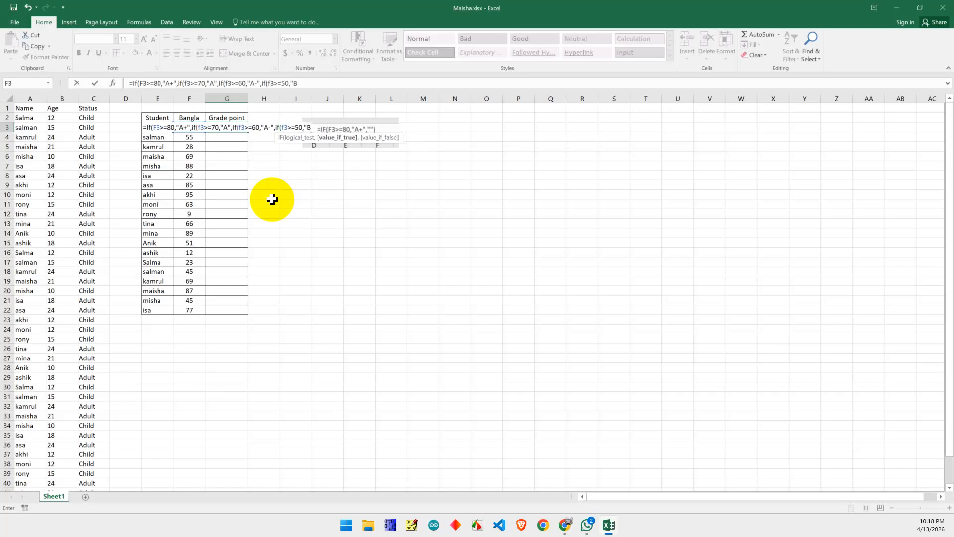
pyautogui.write('",')
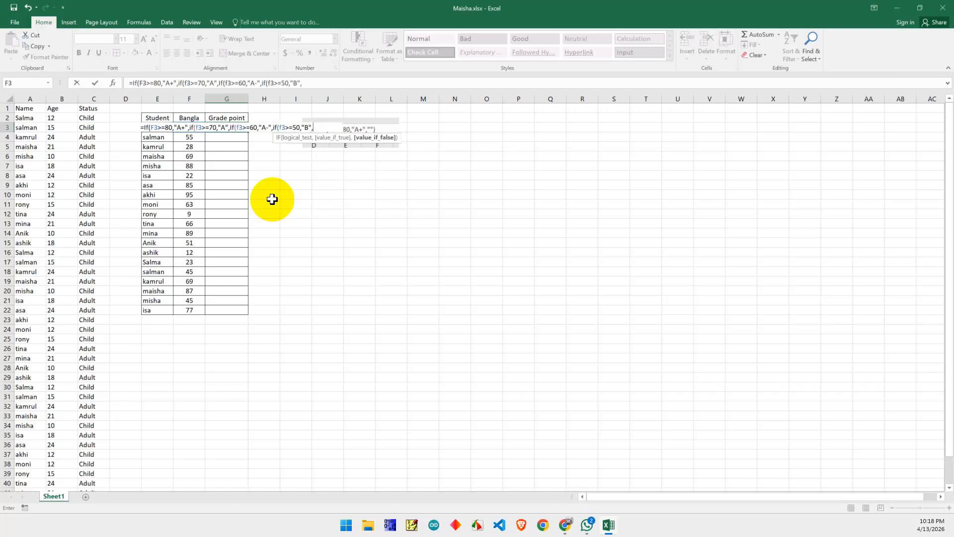
# Step: Nest a fifth IF in the G3 formula that returns "C" when F3 is >=40
pyautogui.write('if')
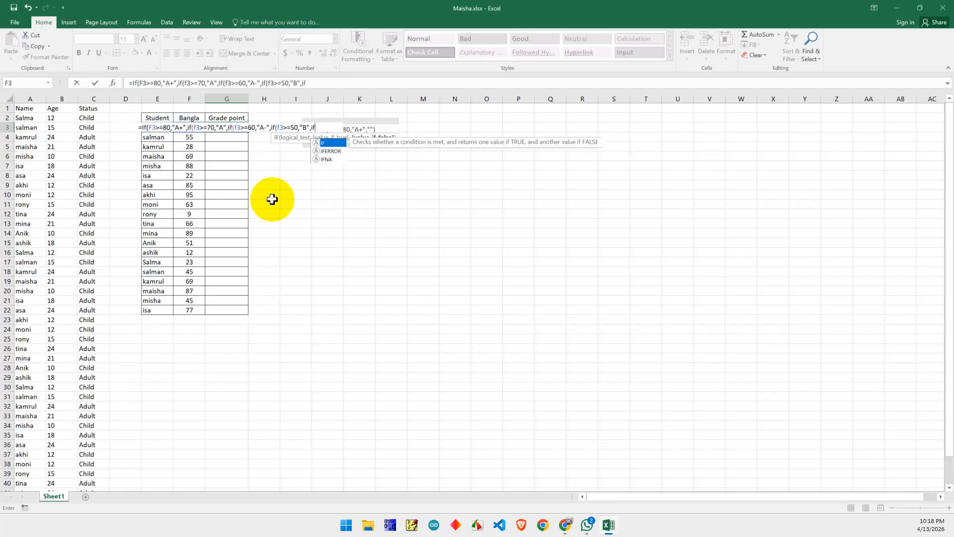
pyautogui.press('BackSpace')
pyautogui.press('BackSpace')
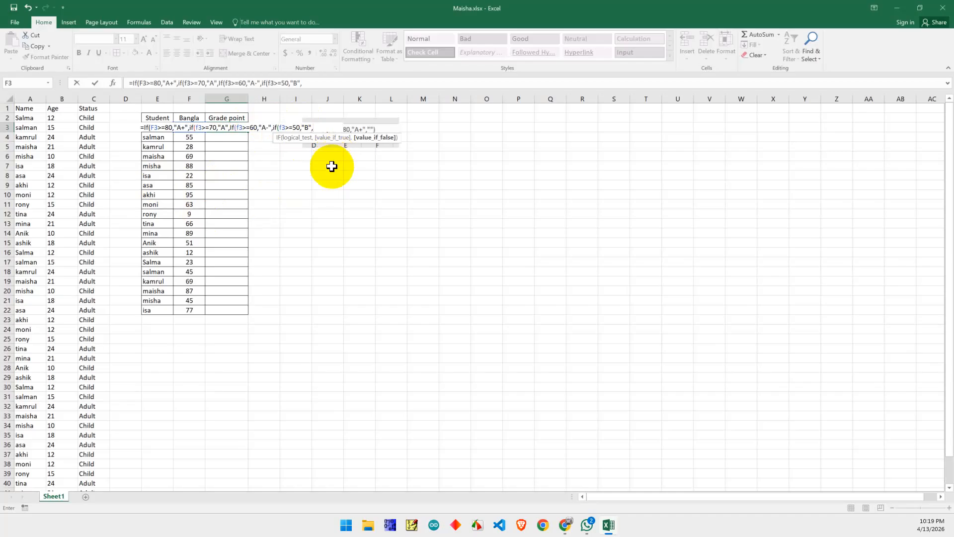
pyautogui.write('if(f3>')
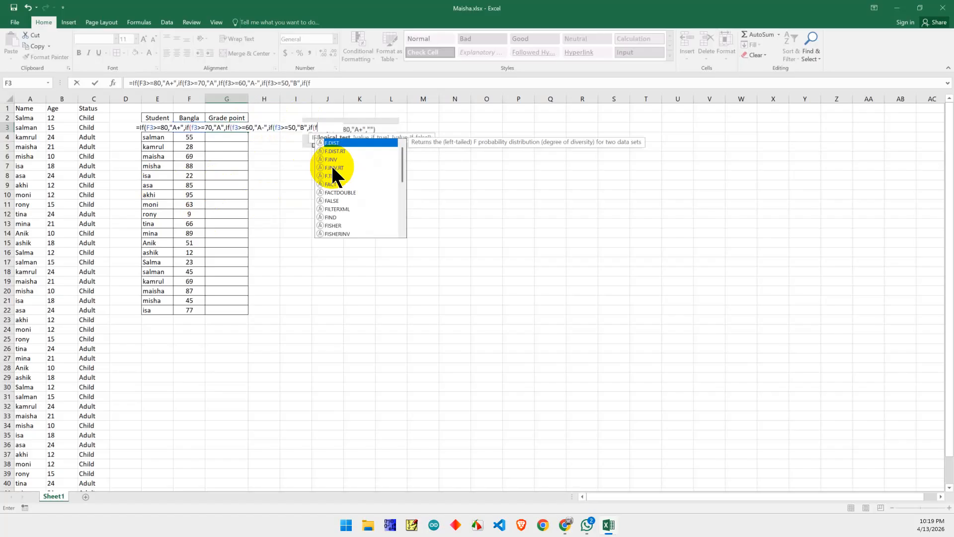
pyautogui.write('=')
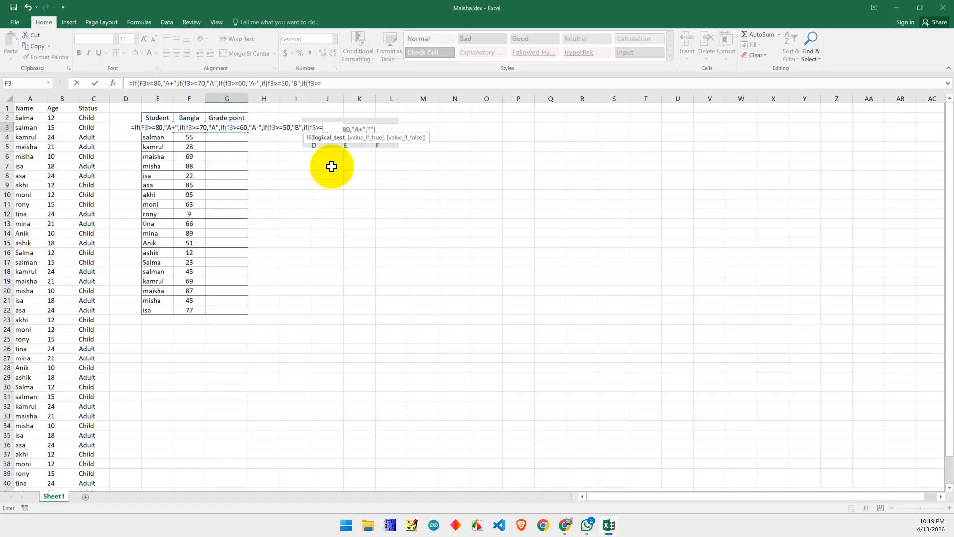
pyautogui.write('40,')
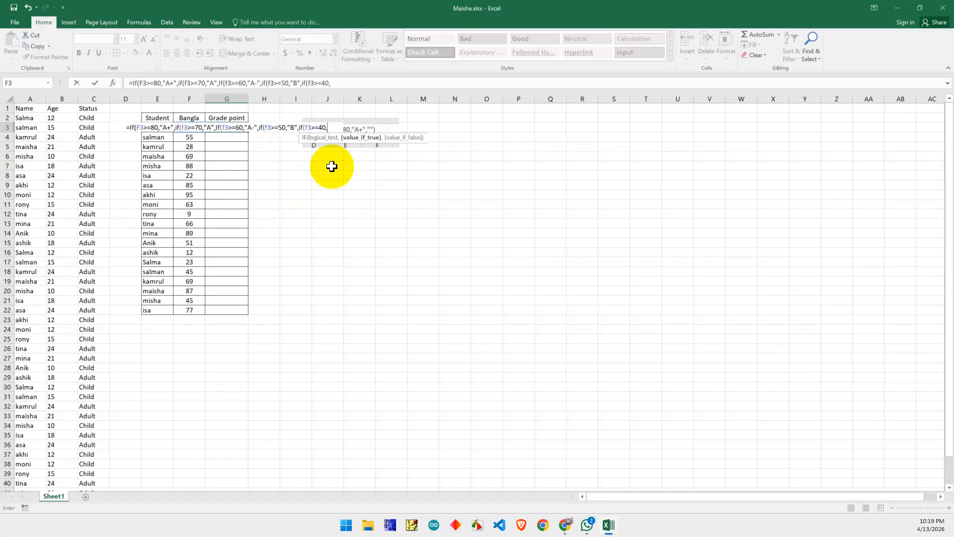
pyautogui.write('"C')
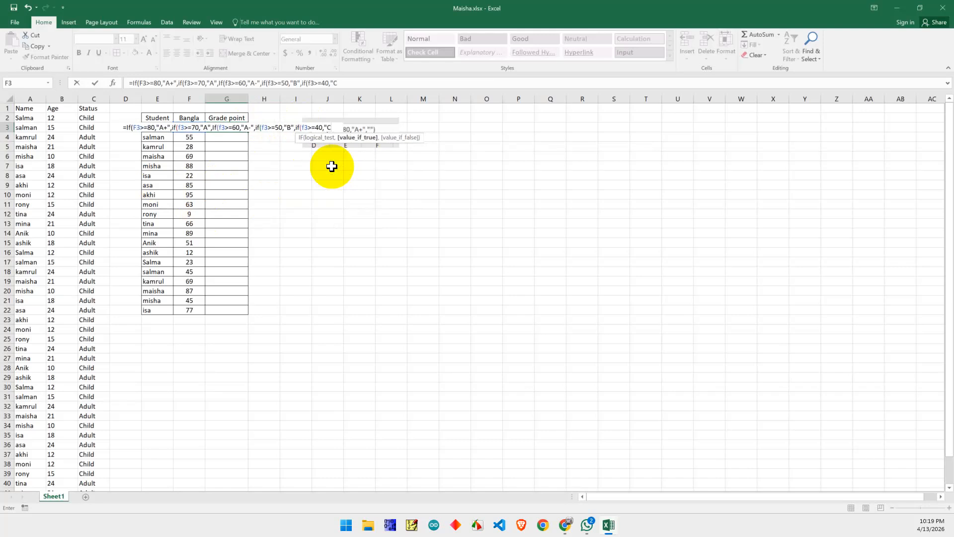
pyautogui.write('",')
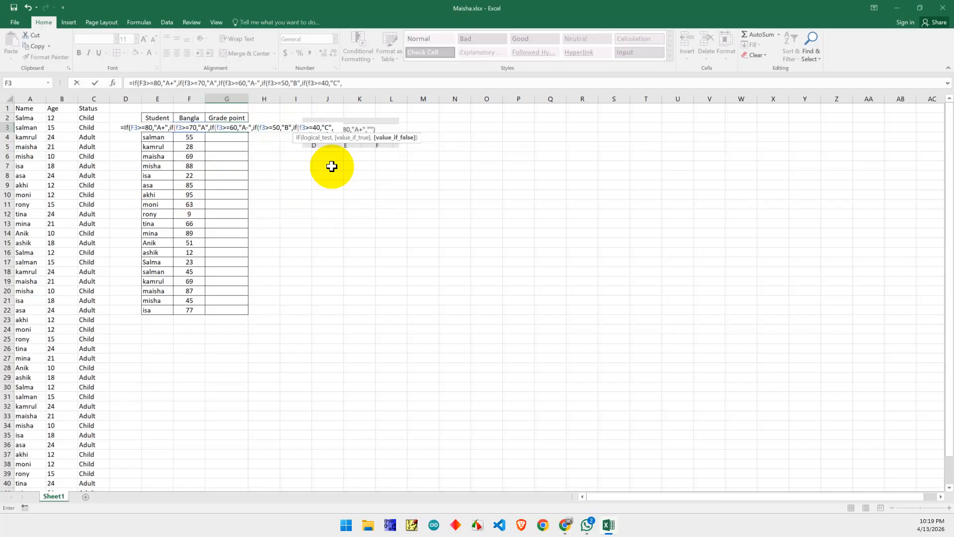
# Step: Finish the G3 formula with "Fail" as the last false value, close all five IFs and enter it
pyautogui.write('"Fail')
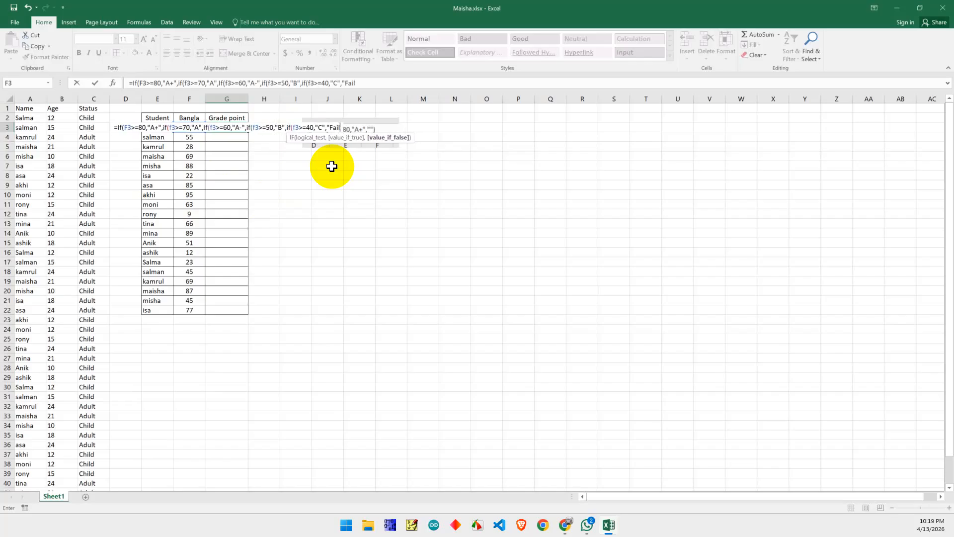
pyautogui.write('"')
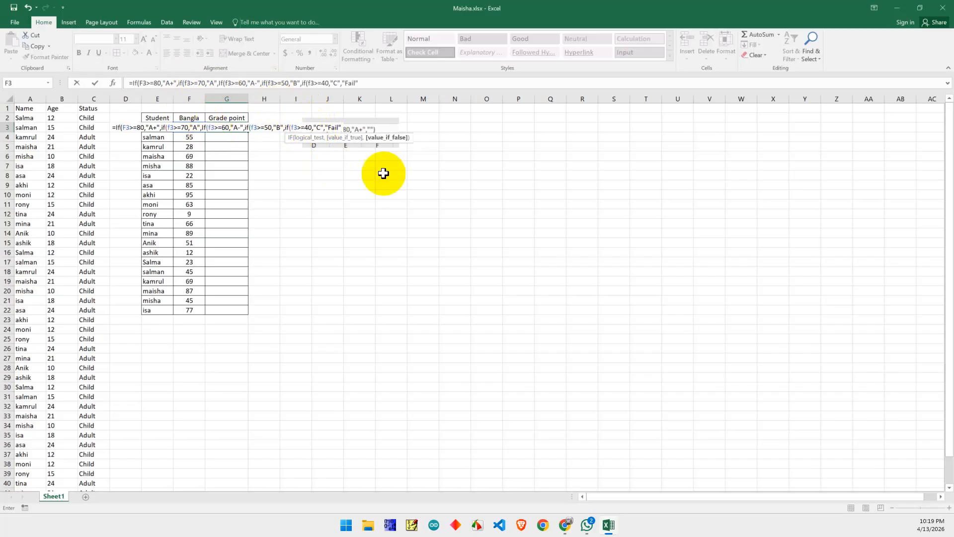
pyautogui.write(')')
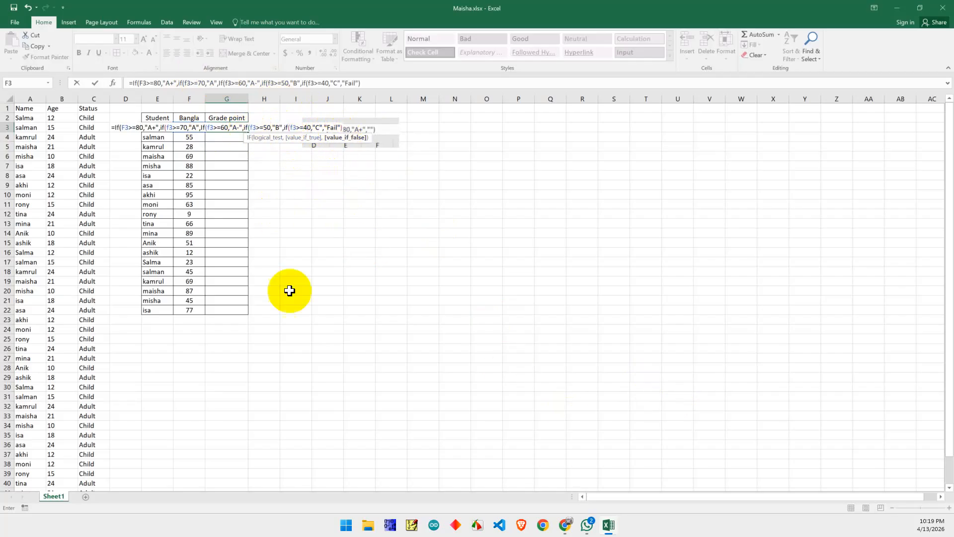
pyautogui.write(')')
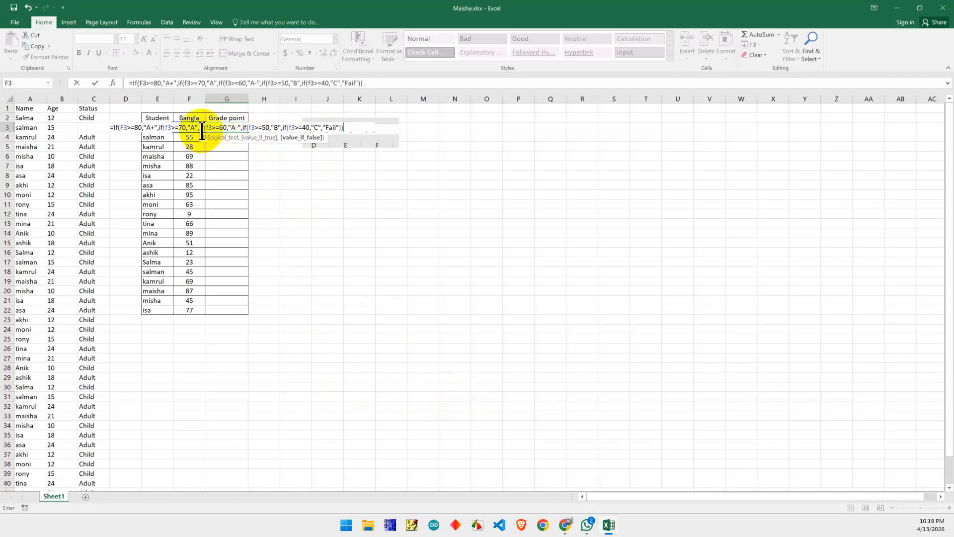
pyautogui.write(')')
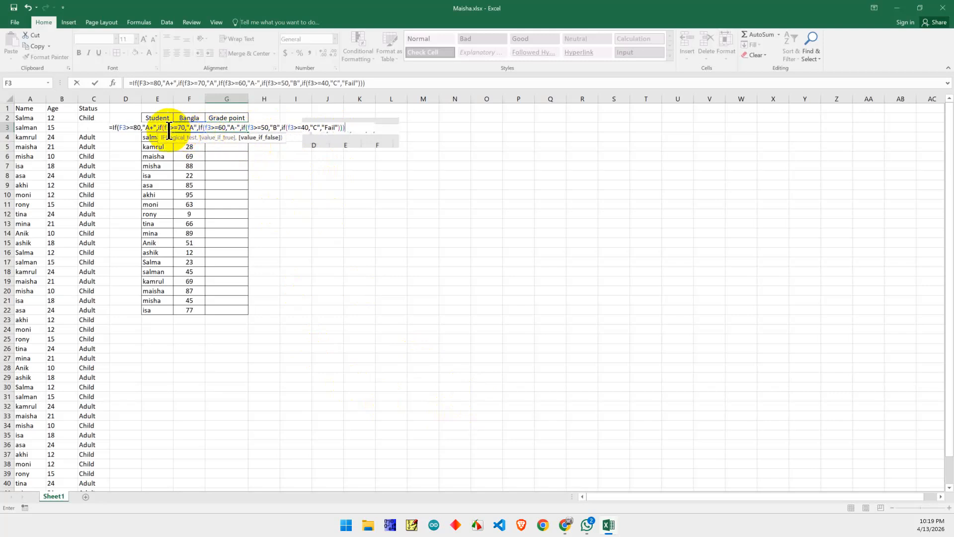
pyautogui.write(')')
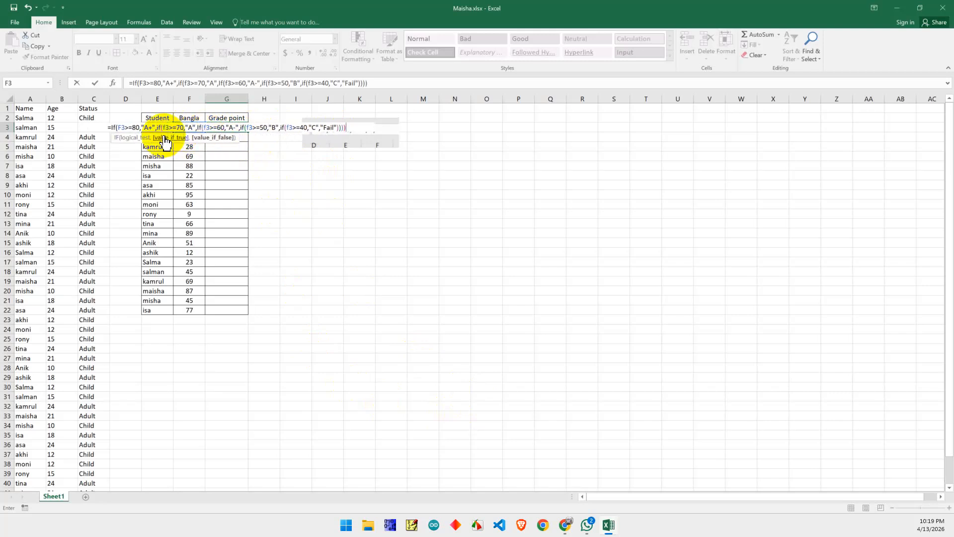
pyautogui.write(')')
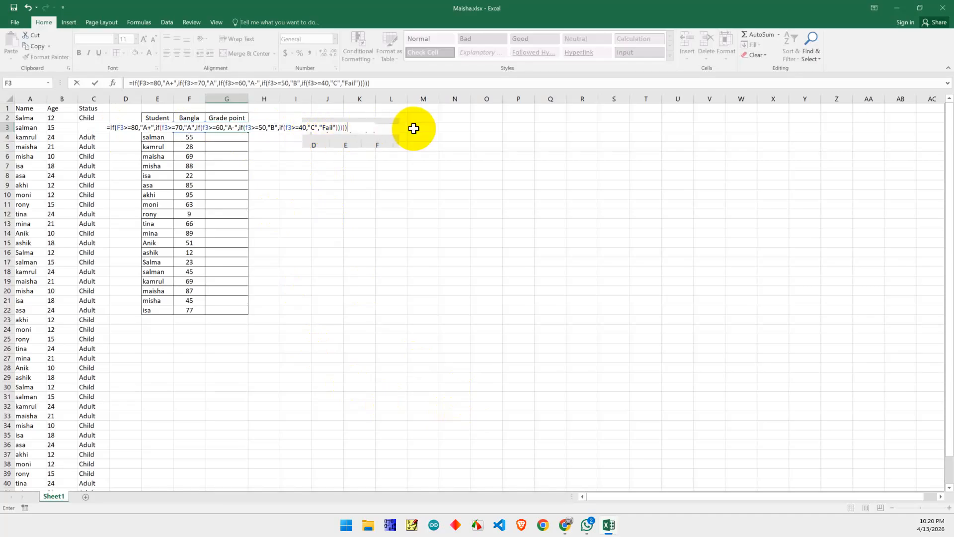
pyautogui.press('Return')
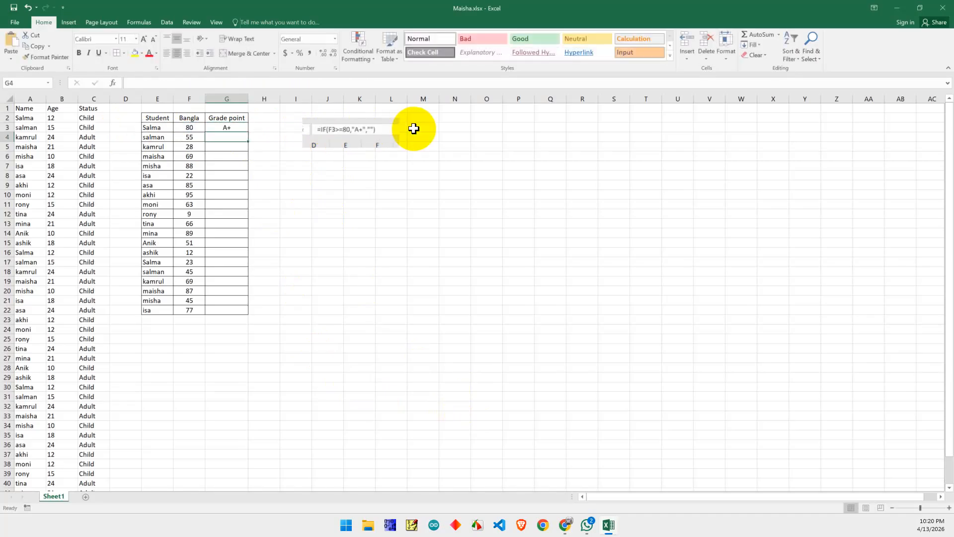
# Step: Fill the nested IF formula from G3 down the Grade point column to G22
pyautogui.click(226, 128)
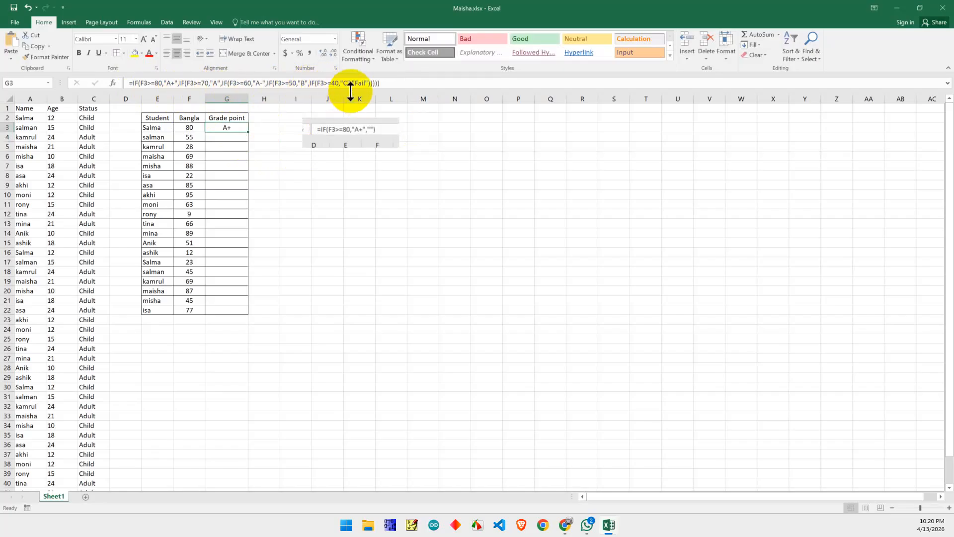
pyautogui.doubleClick(247, 132)
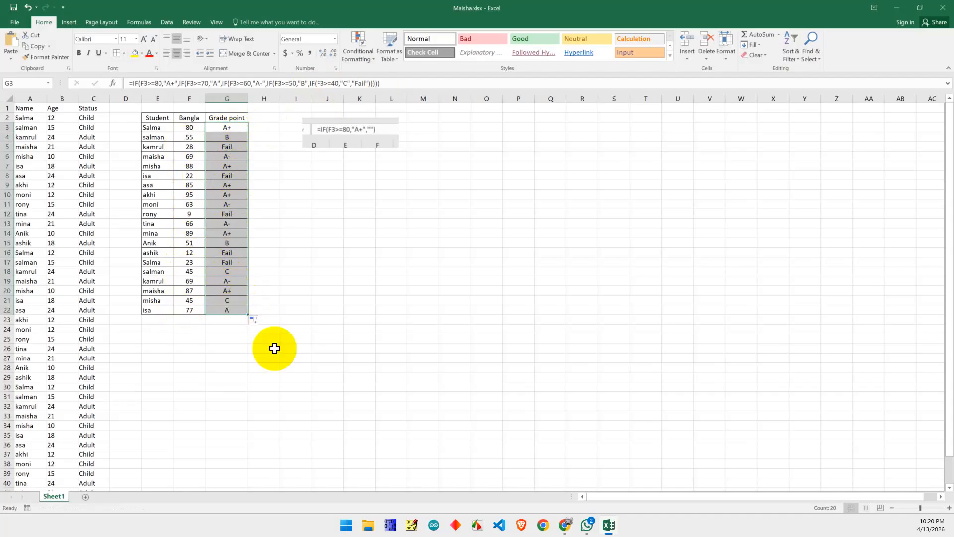
pyautogui.click(300, 318)
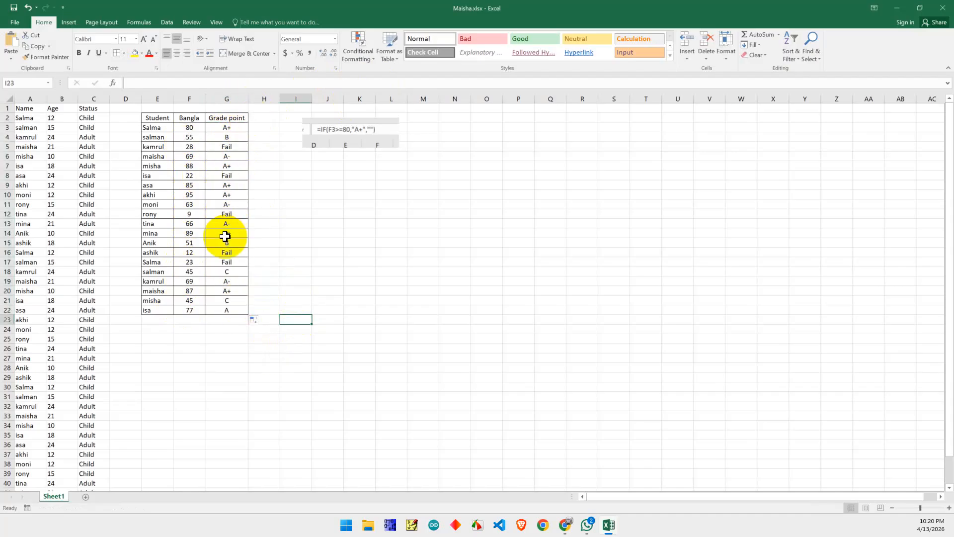
# Step: Change the Bangla mark in F12 to 90 to test the grade formula
pyautogui.click(190, 214)
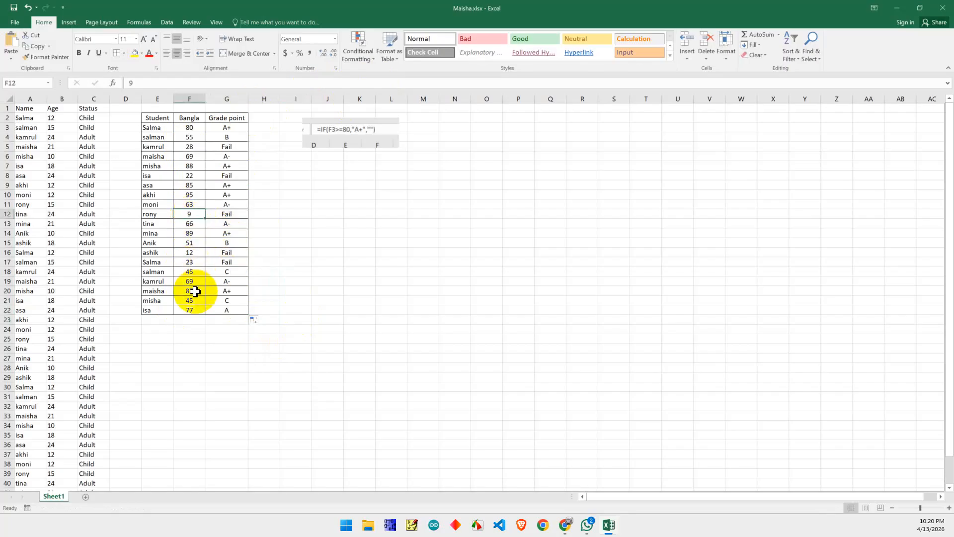
pyautogui.write('9')
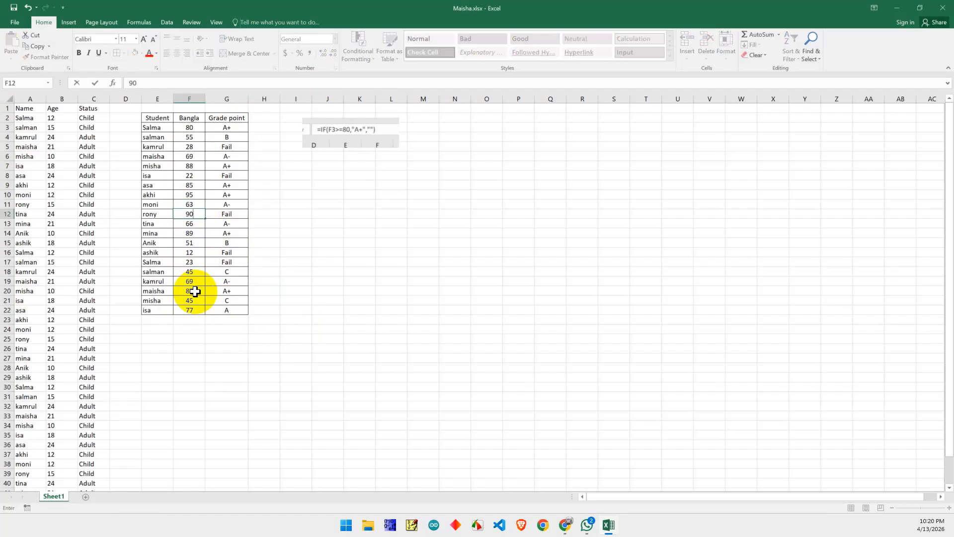
pyautogui.press('Return')
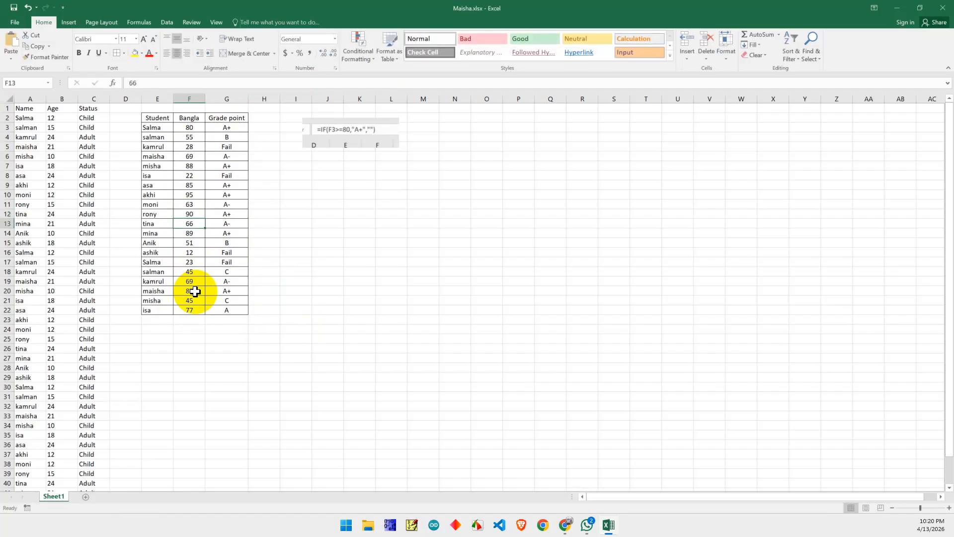
# Step: Inspect the grade formulas in G3 and G4, and set the Bangla mark in F4 to 70
pyautogui.click(220, 131)
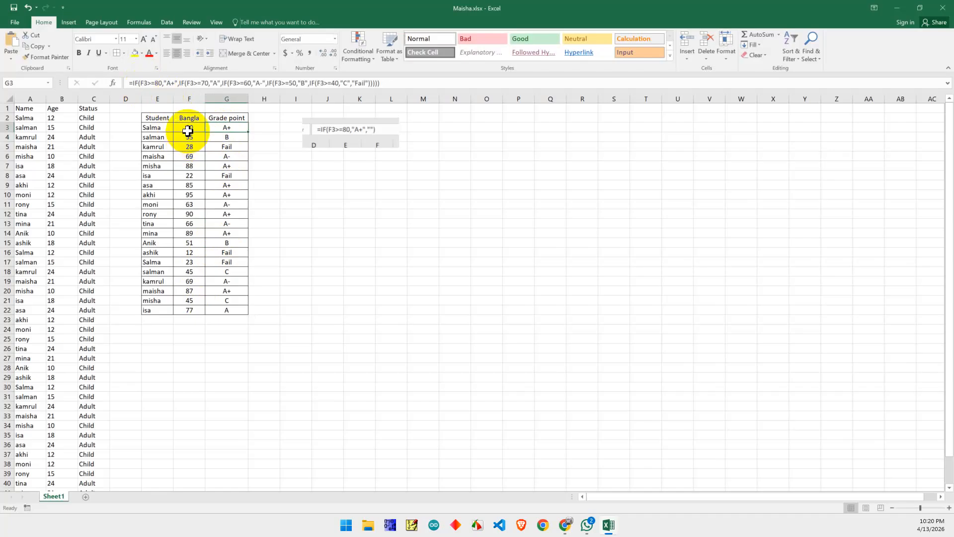
pyautogui.click(188, 137)
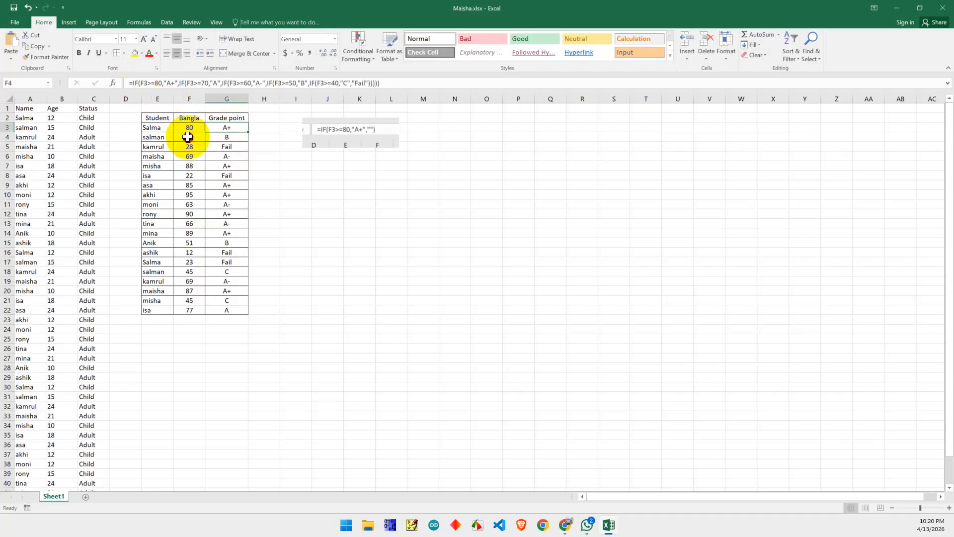
pyautogui.click(223, 140)
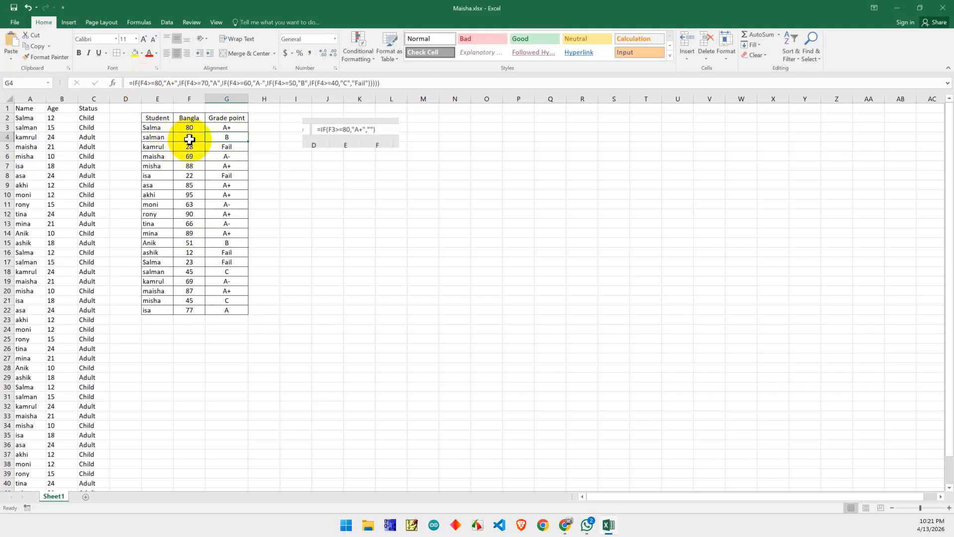
pyautogui.click(189, 138)
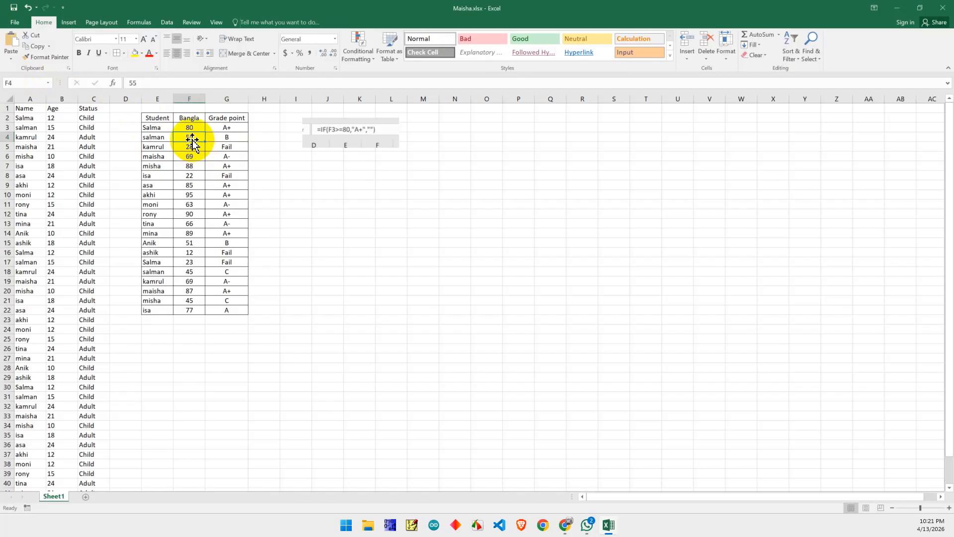
pyautogui.write('70')
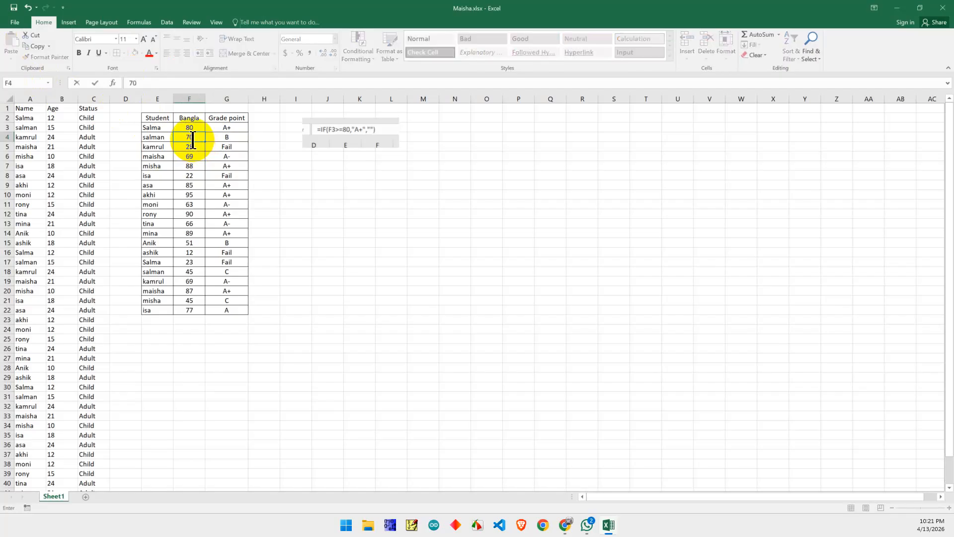
pyautogui.press('Return')
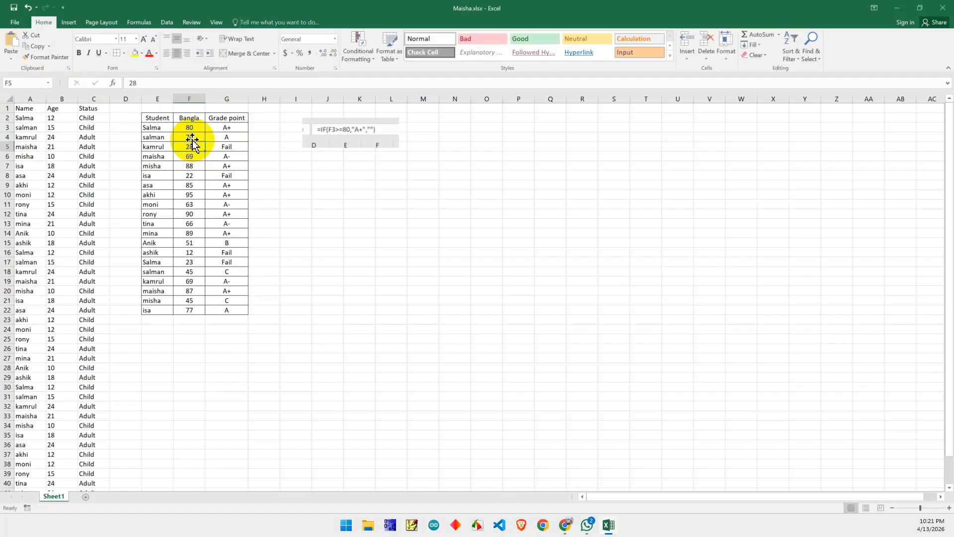
# Step: Set the Bangla mark in F8 to 45 to test the formula's lower grades
pyautogui.click(201, 175)
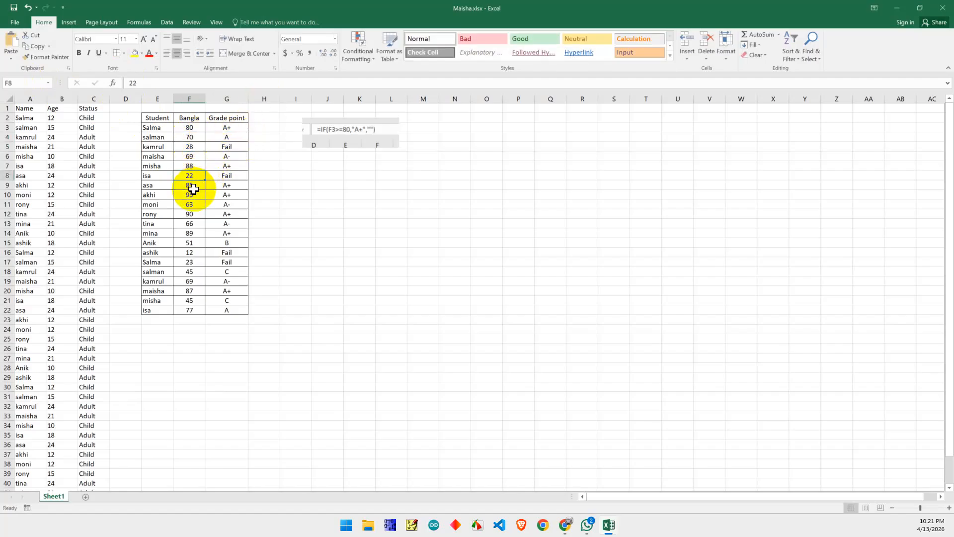
pyautogui.write('45')
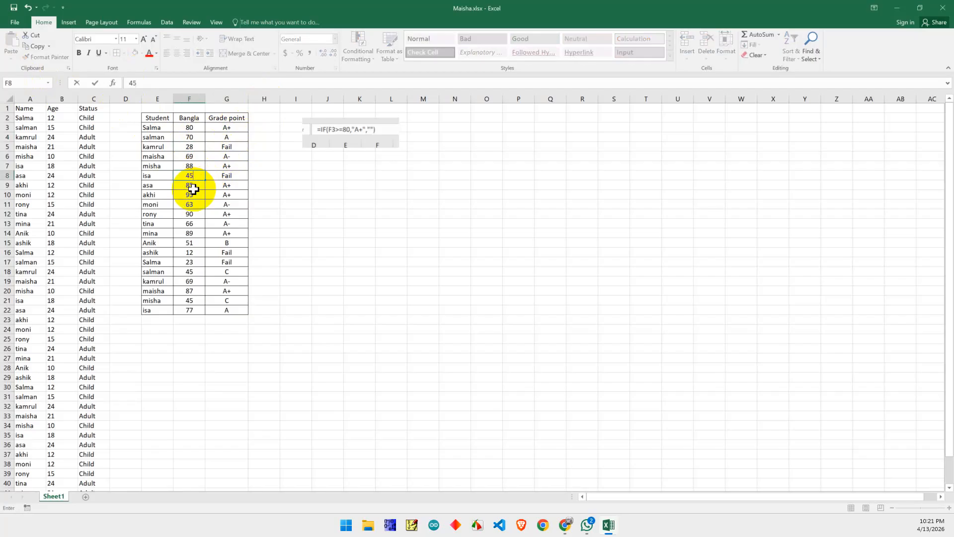
pyautogui.press('Return')
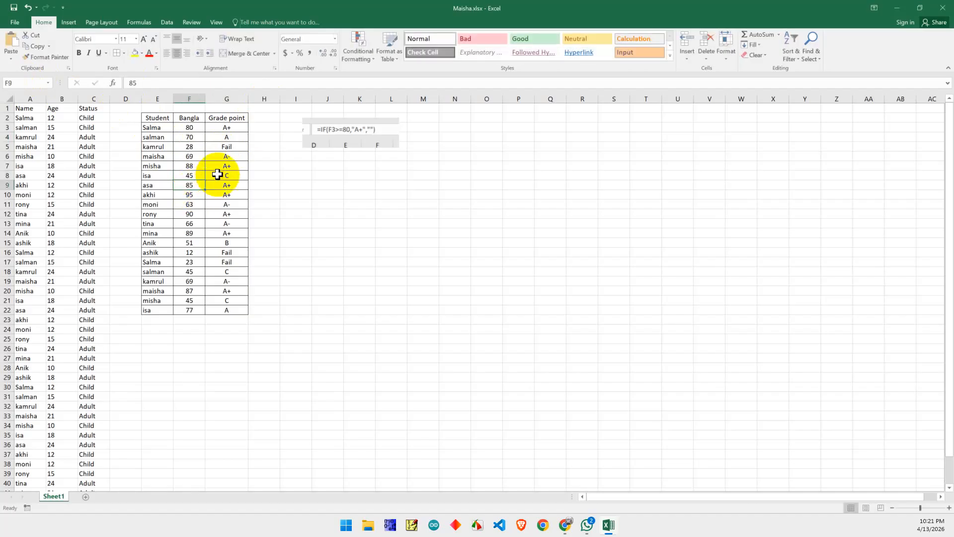
pyautogui.click(305, 189)
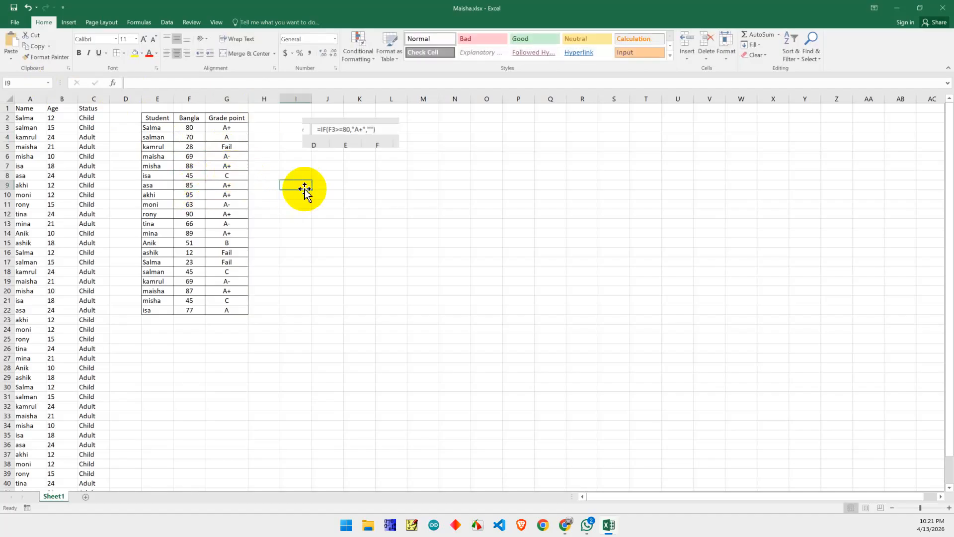
# Step: Capture a screenshot of G3's complete nested IF formula in the formula bar and copy it to the clipboard
pyautogui.click(232, 128)
pyautogui.press('Print')
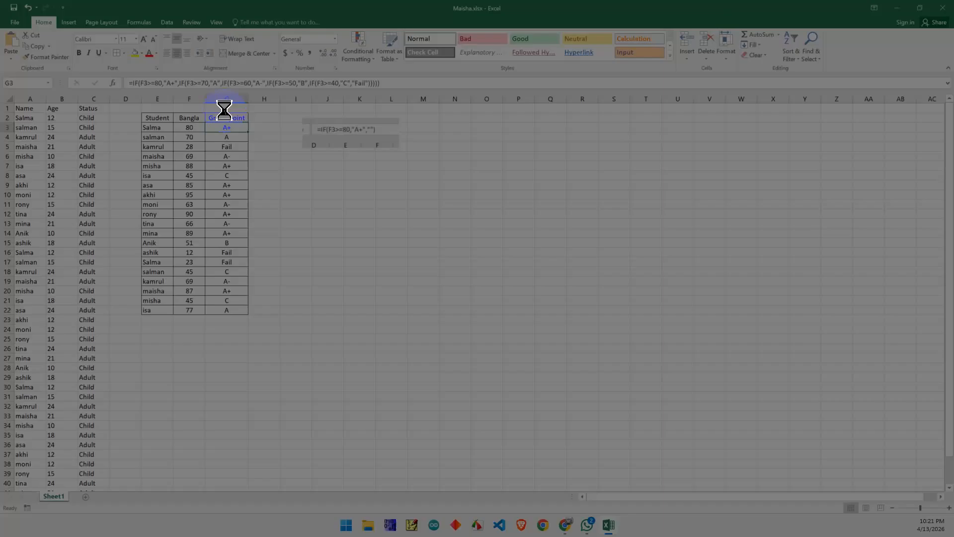
pyautogui.moveTo(118, 75); pyautogui.dragTo(404, 102)
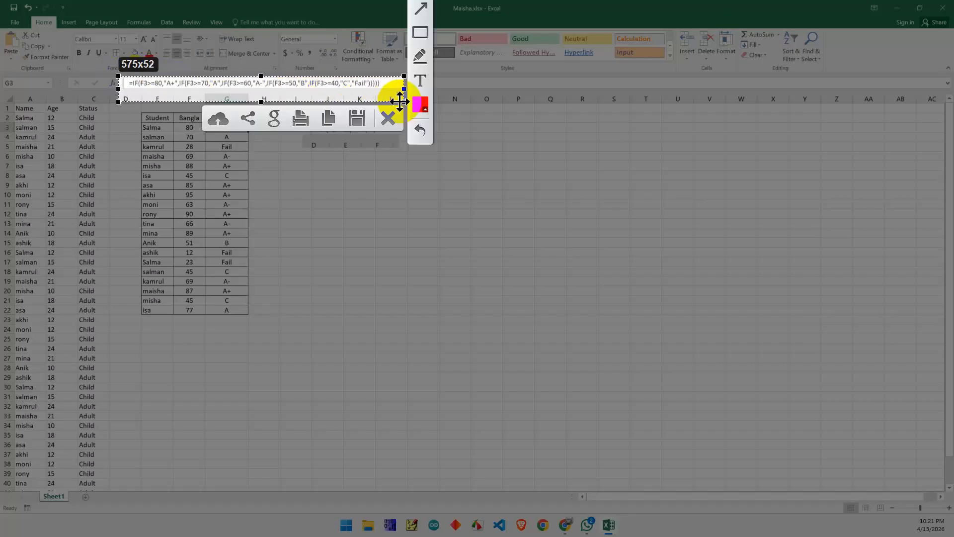
pyautogui.click(337, 124)
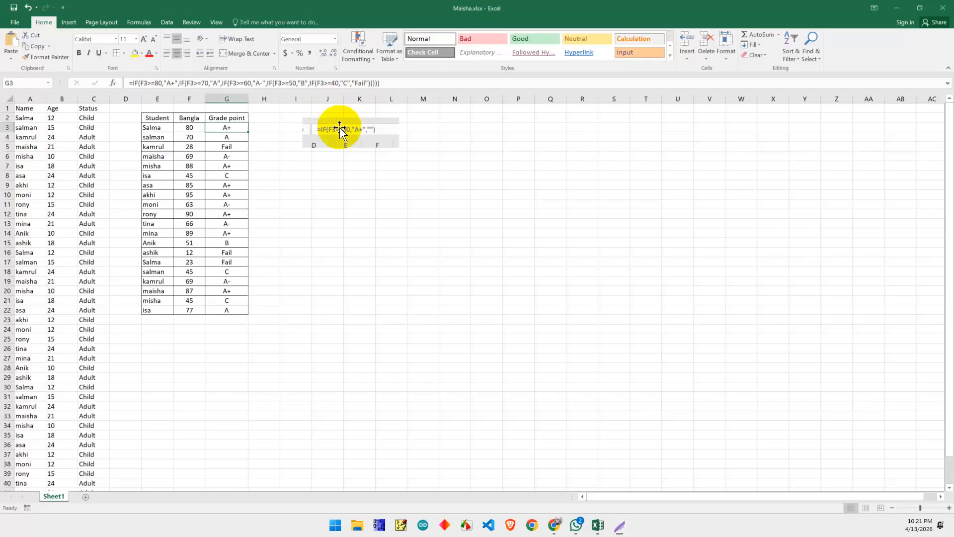
# Step: Paste the formula screenshot into the sheet and place it just below the earlier IF formula picture
pyautogui.click(393, 243)
pyautogui.hotkey('ctrl', 'v')
pyautogui.moveTo(437, 249); pyautogui.dragTo(363, 167)
pyautogui.click(419, 278)
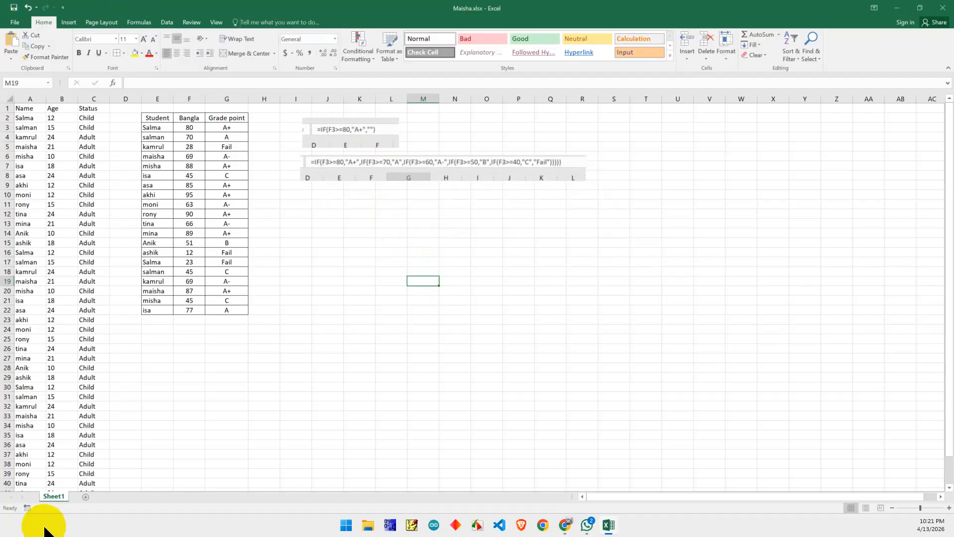
# Step: Shift the nested IF formula picture slightly left and down, keeping it beneath the earlier IF formula picture
pyautogui.moveTo(364, 171); pyautogui.dragTo(350, 174)
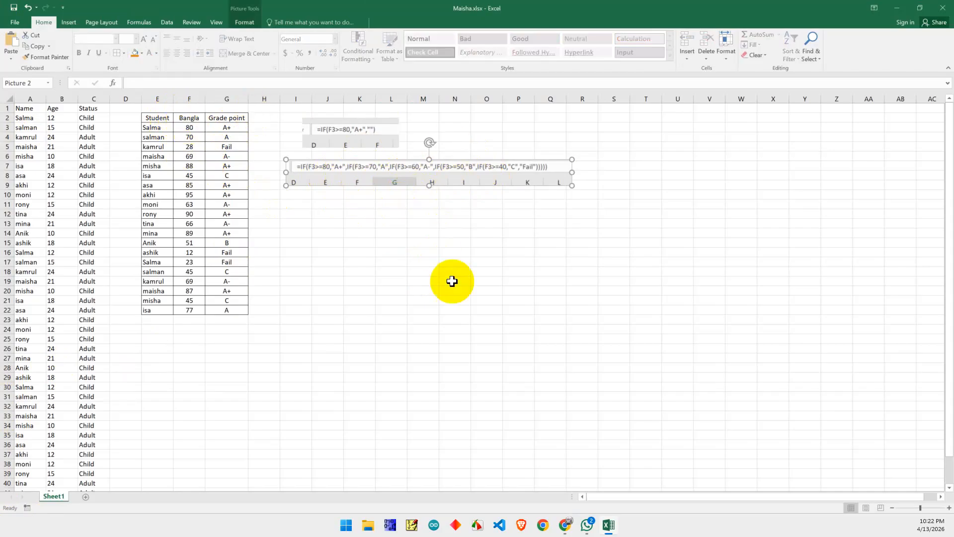
pyautogui.hotkey('alt', 'Tab')
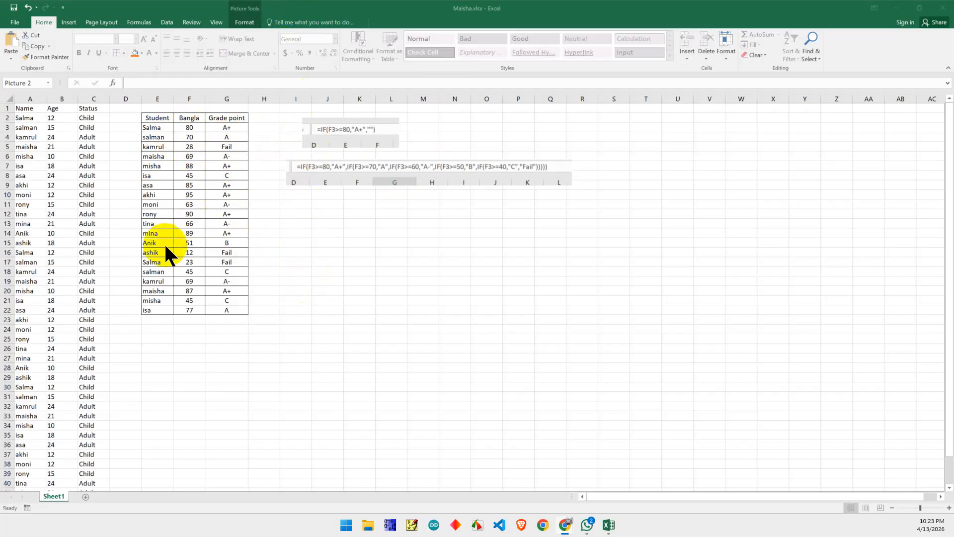
pyautogui.click(312, 299)
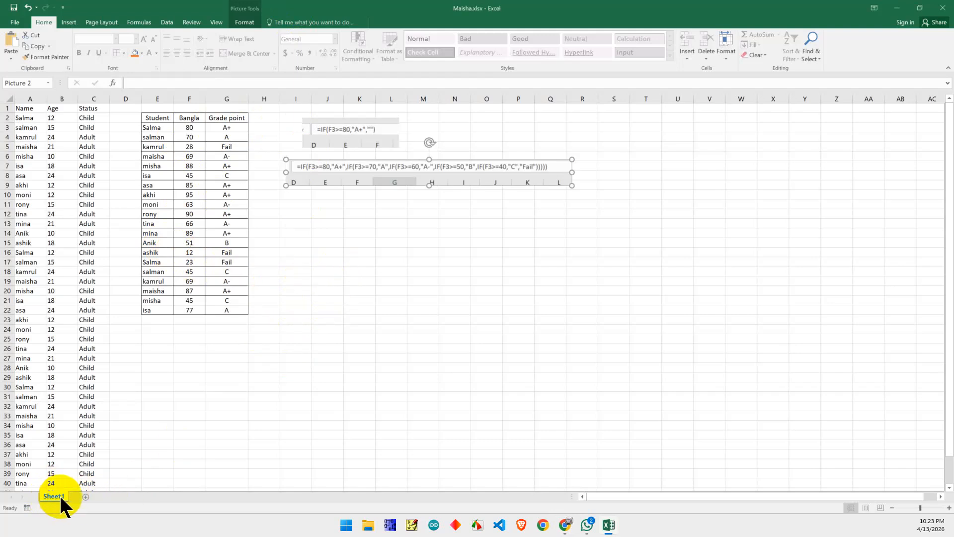
# Step: Add a new worksheet to the workbook and name it HW
pyautogui.click(85, 497)
pyautogui.doubleClick(83, 497)
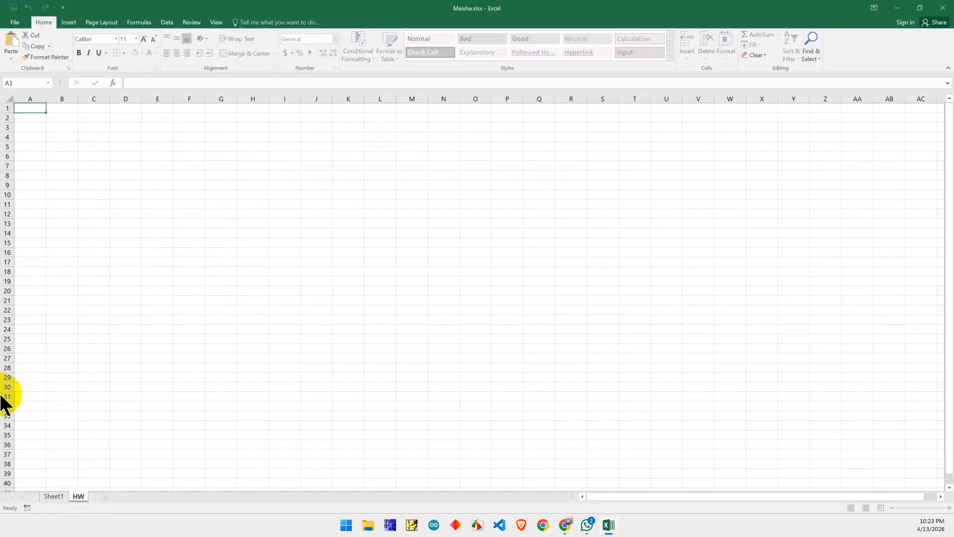
pyautogui.click(54, 496)
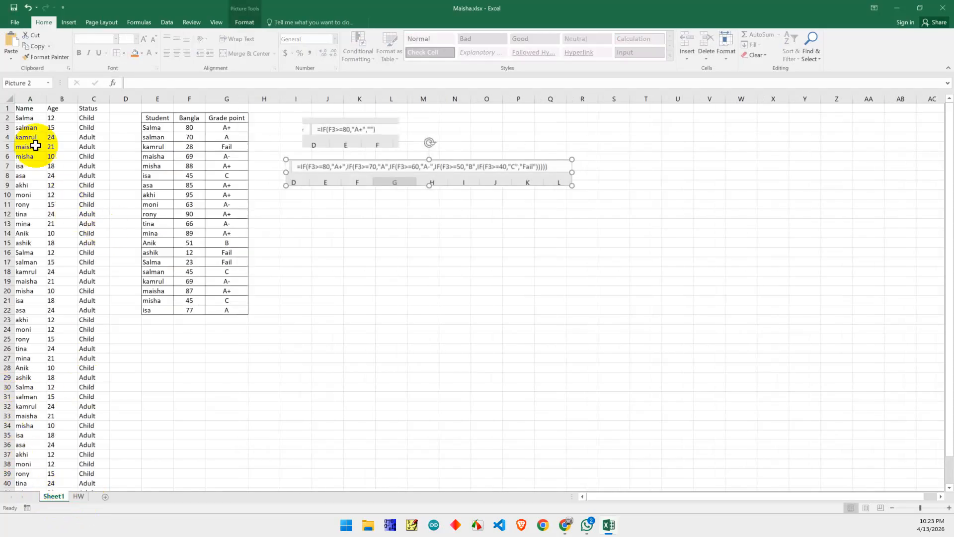
pyautogui.moveTo(25, 120); pyautogui.dragTo(8, 411)
pyautogui.hotkey('ctrl', 'c')
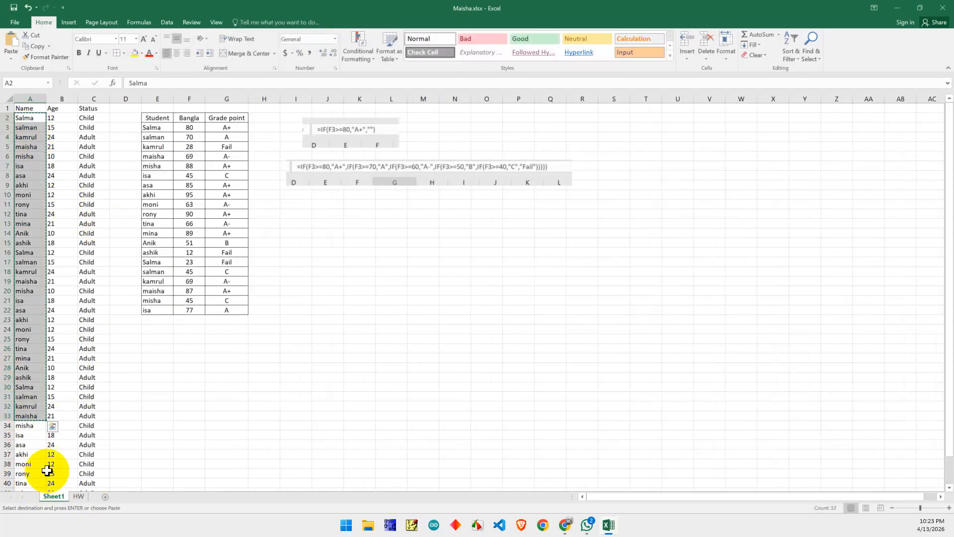
# Step: Enter the heading Student in A1 of the HW sheet
pyautogui.click(78, 496)
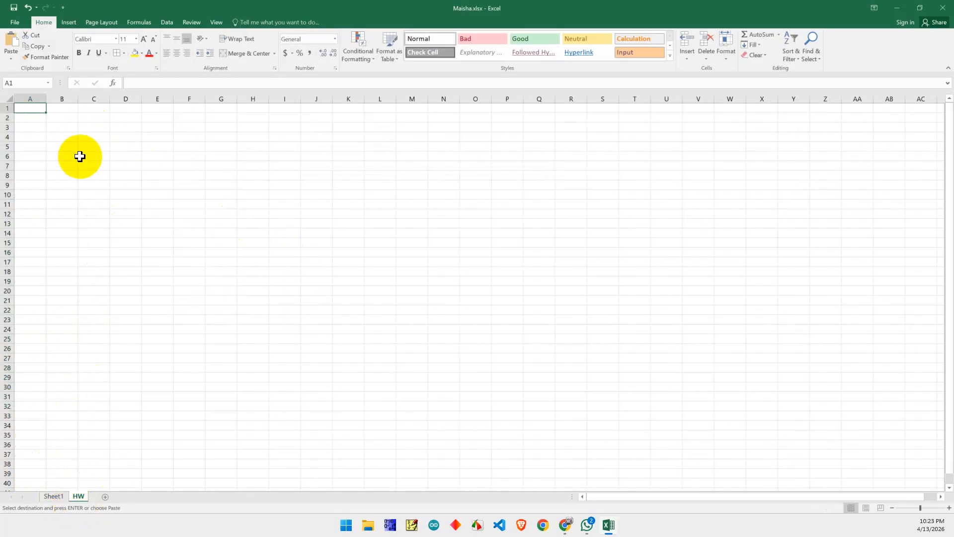
pyautogui.write('Student')
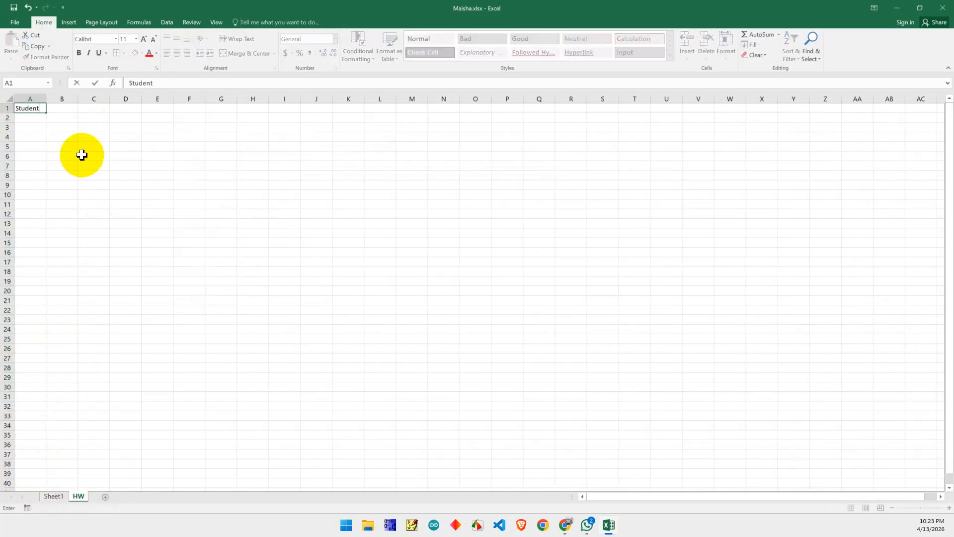
pyautogui.click(85, 154)
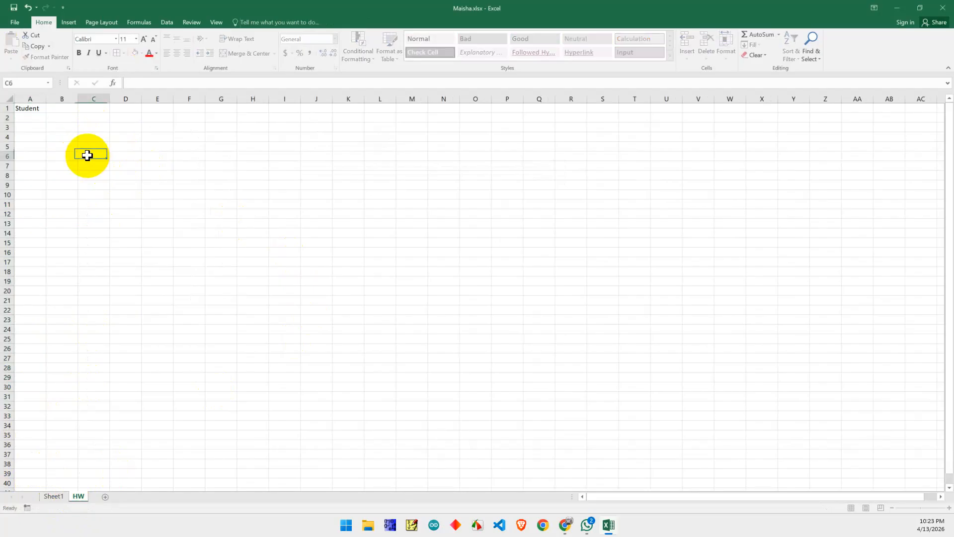
pyautogui.click(35, 118)
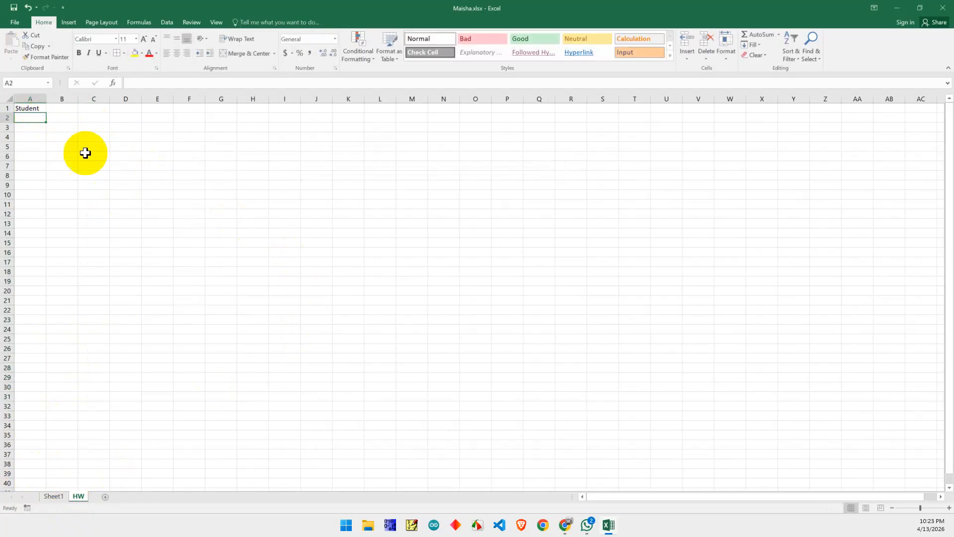
# Step: Copy the names in A5:A28 of Sheet1 into the HW sheet's Student column, starting at A2
pyautogui.click(53, 496)
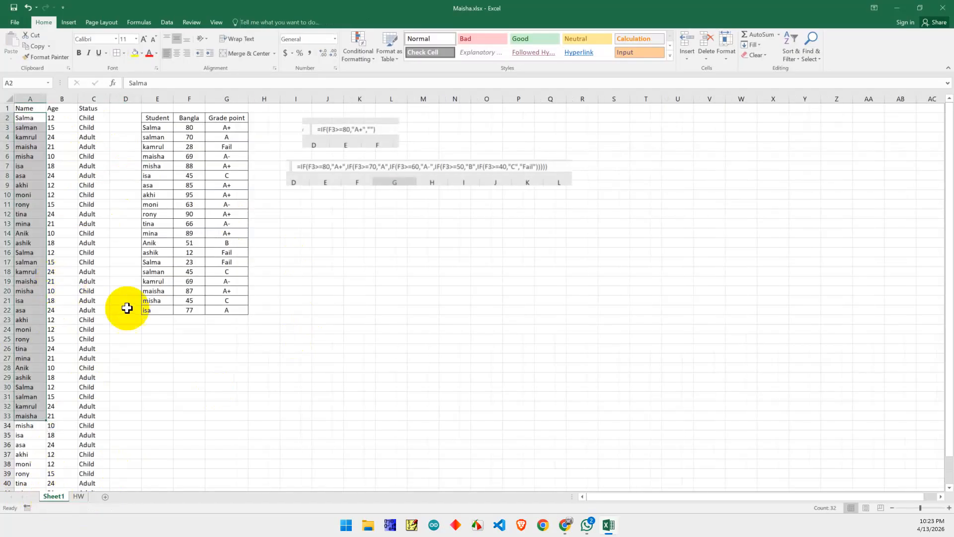
pyautogui.click(189, 320)
pyautogui.moveTo(25, 151); pyautogui.dragTo(22, 367)
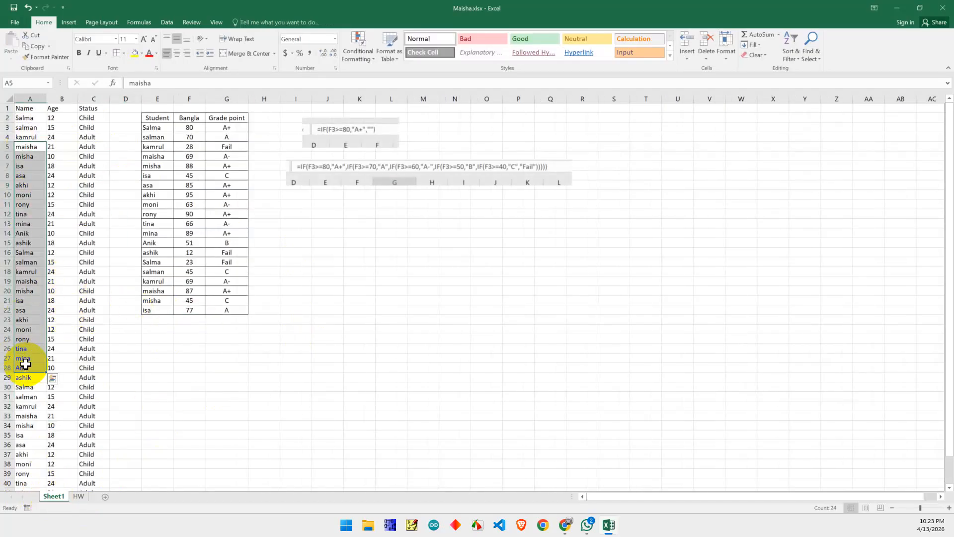
pyautogui.hotkey('ctrl', 'c')
pyautogui.click(78, 496)
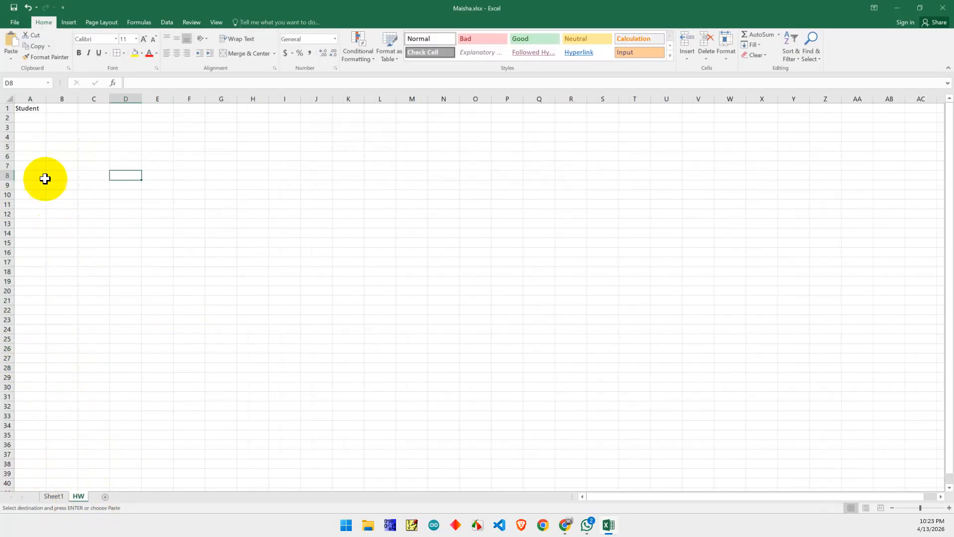
pyautogui.click(31, 116)
pyautogui.hotkey('ctrl', 'v')
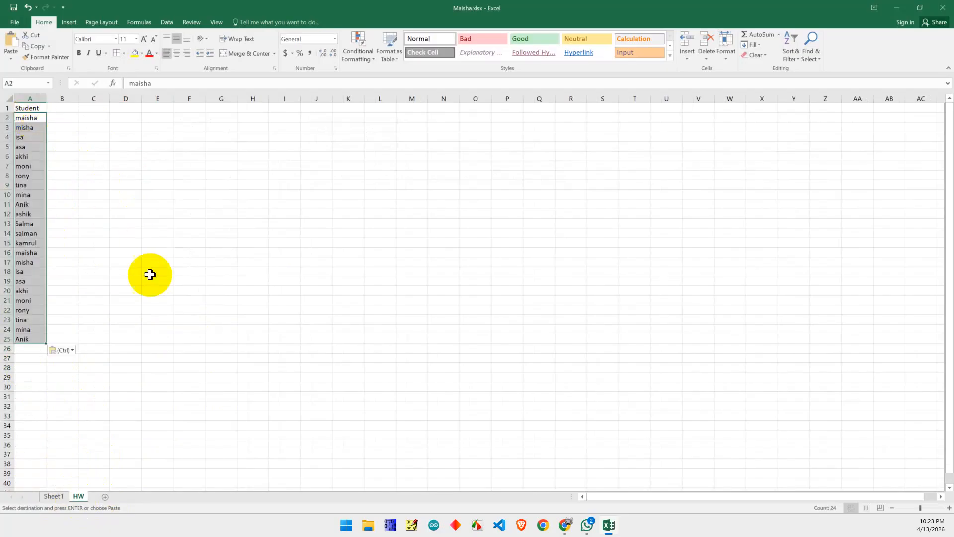
pyautogui.moveTo(155, 311); pyautogui.dragTo(155, 320)
# Step: Enter the subject headings Bangla, English, Math and Science in B1:E1 of the HW sheet
pyautogui.click(48, 108)
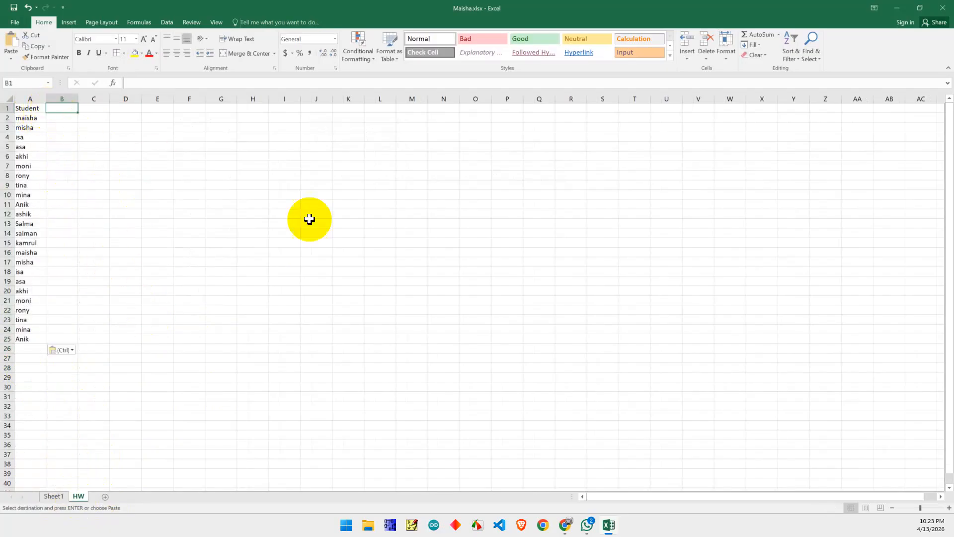
pyautogui.write('Ban')
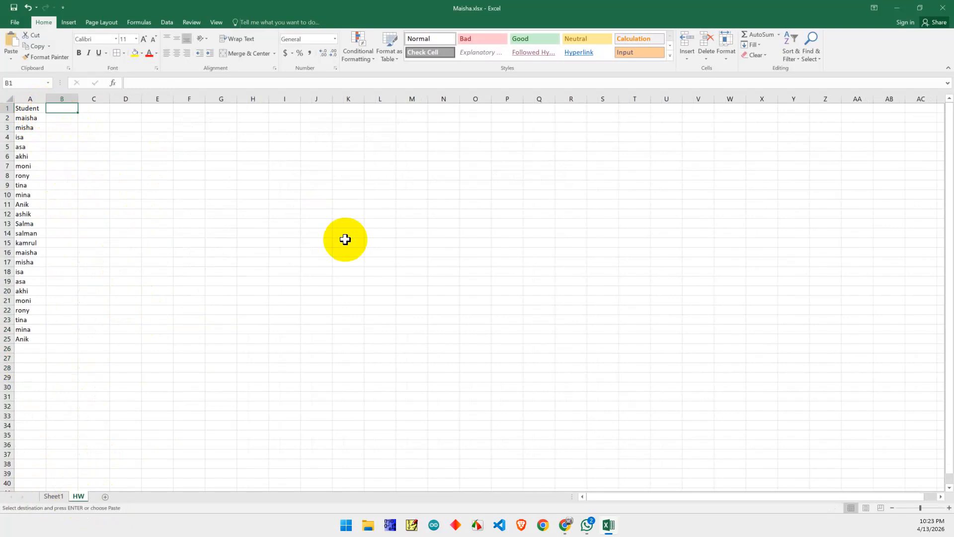
pyautogui.write('gla')
pyautogui.press('Tab')
pyautogui.write('English')
pyautogui.press('Tab')
pyautogui.write('Math')
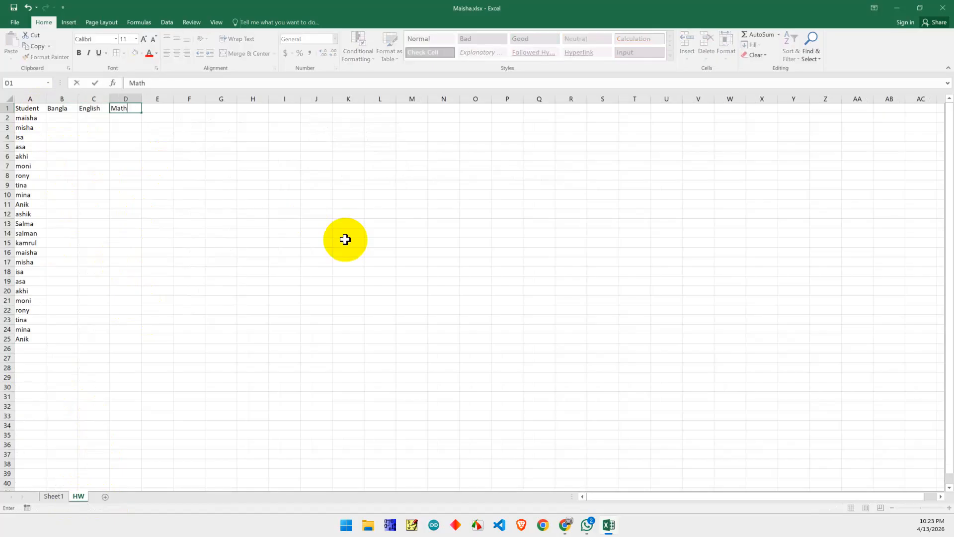
pyautogui.press('Tab')
pyautogui.write('Sc')
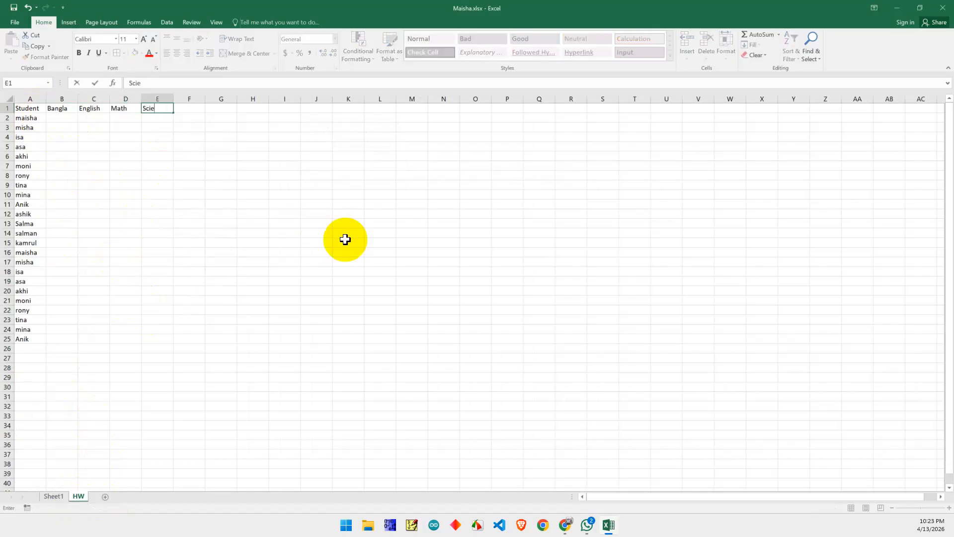
pyautogui.write('ience')
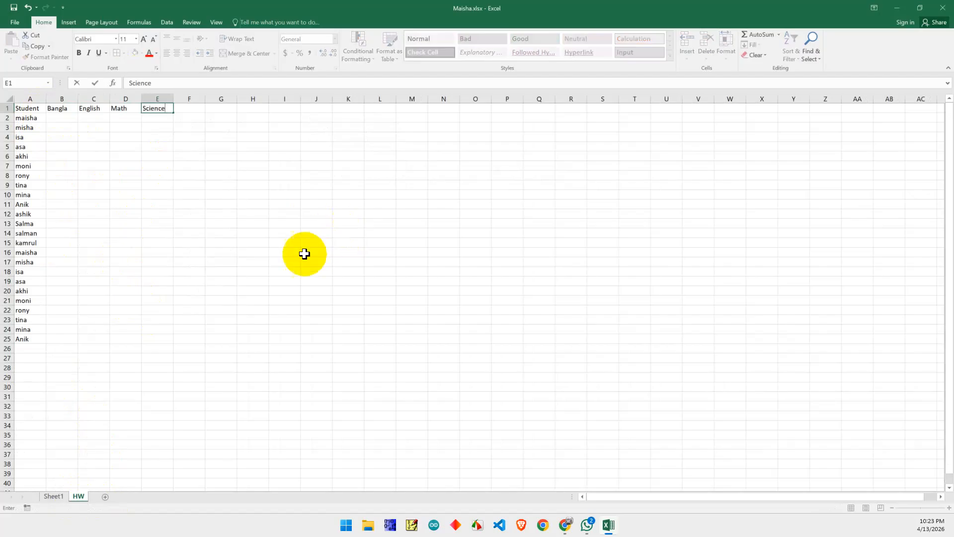
pyautogui.press('Tab')
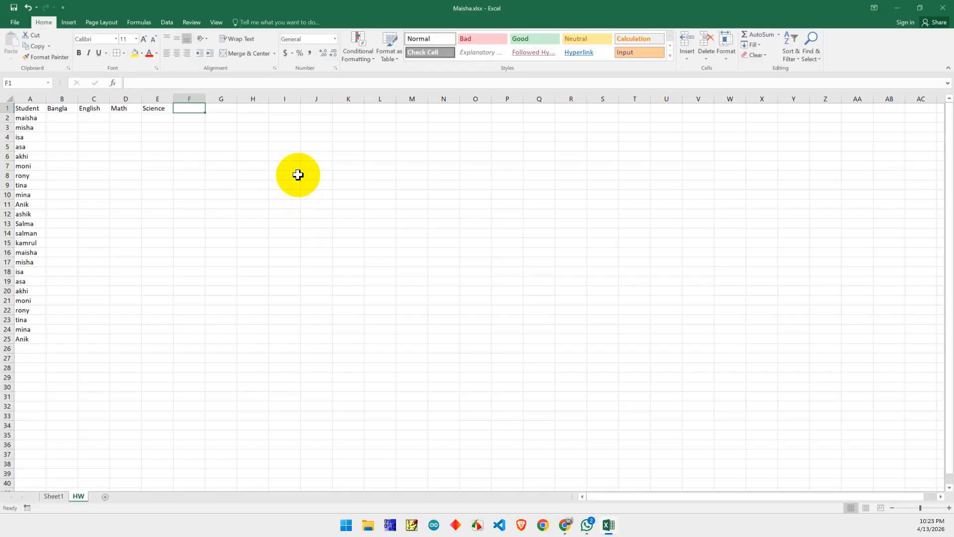
# Step: Copy the Bangla marks in F5:F19 of Sheet1 into the HW sheet's Bangla column, starting at B7
pyautogui.click(66, 118)
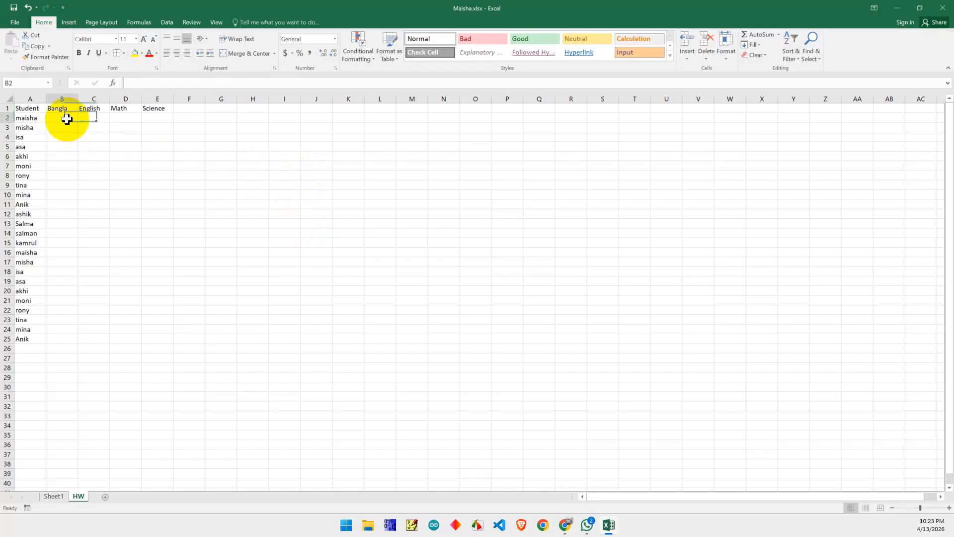
pyautogui.click(54, 496)
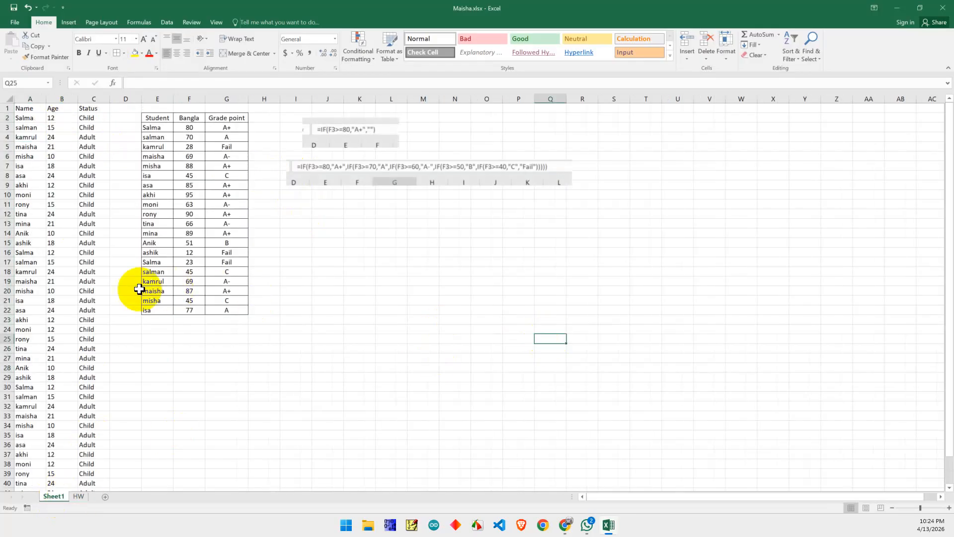
pyautogui.moveTo(190, 147); pyautogui.dragTo(189, 282)
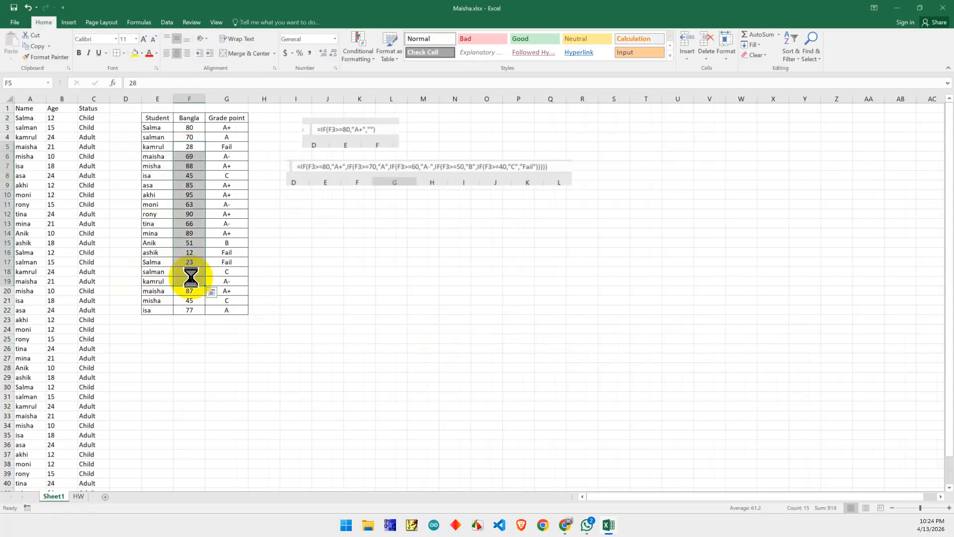
pyautogui.hotkey('ctrl', 'c')
pyautogui.click(78, 496)
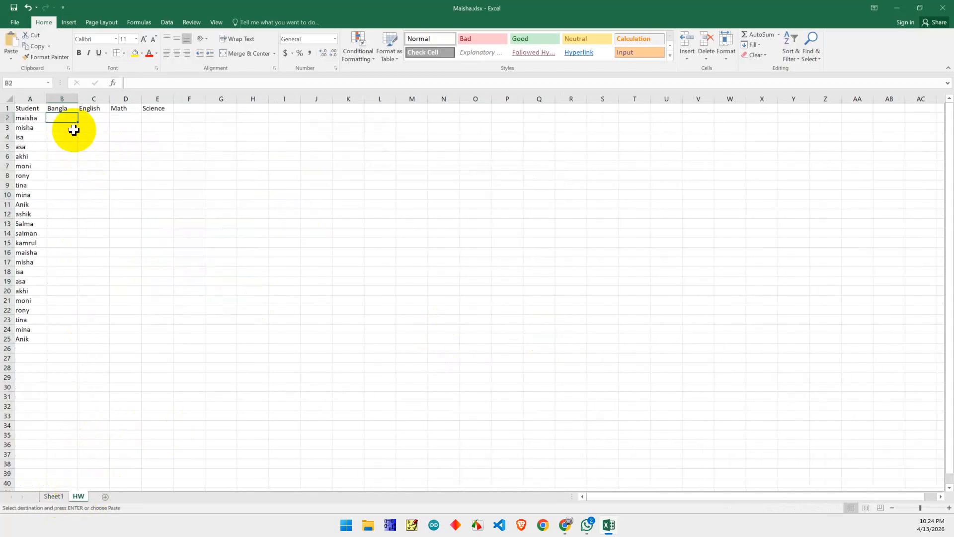
pyautogui.click(53, 166)
pyautogui.hotkey('ctrl', 'v')
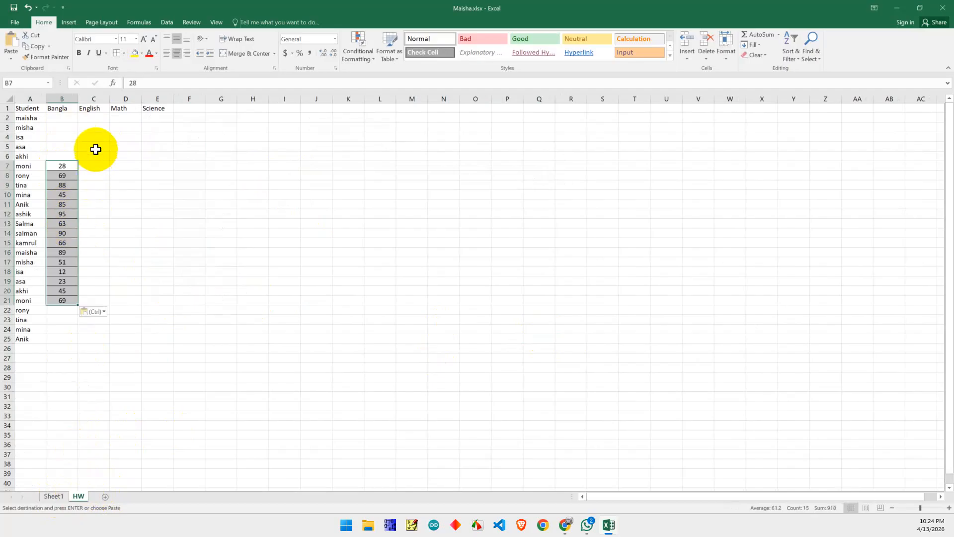
# Step: Paste the same copied marks into the English column from C2 and the Math column from D12
pyautogui.click(97, 147)
pyautogui.click(94, 118)
pyautogui.hotkey('ctrl', 'v')
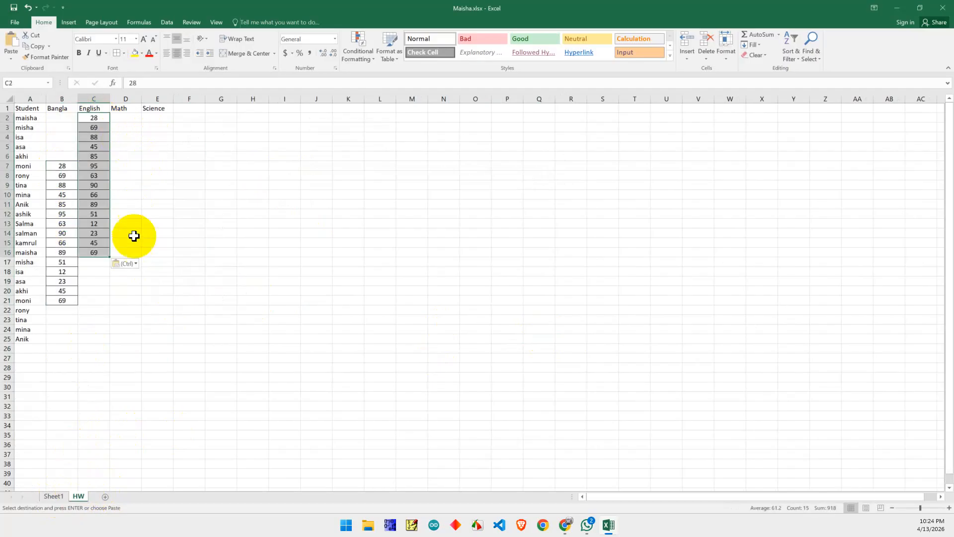
pyautogui.click(132, 211)
pyautogui.hotkey('ctrl', 'v')
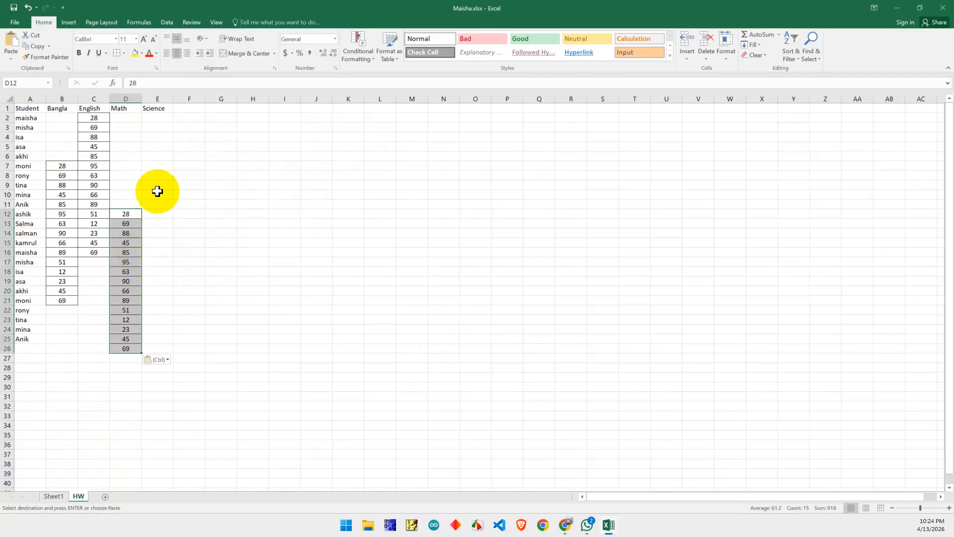
# Step: Copy the marks in B8:C15 into the Math and Science columns from D2 and the Bangla and English columns from B2
pyautogui.moveTo(94, 176); pyautogui.dragTo(56, 242)
pyautogui.hotkey('ctrl', 'c')
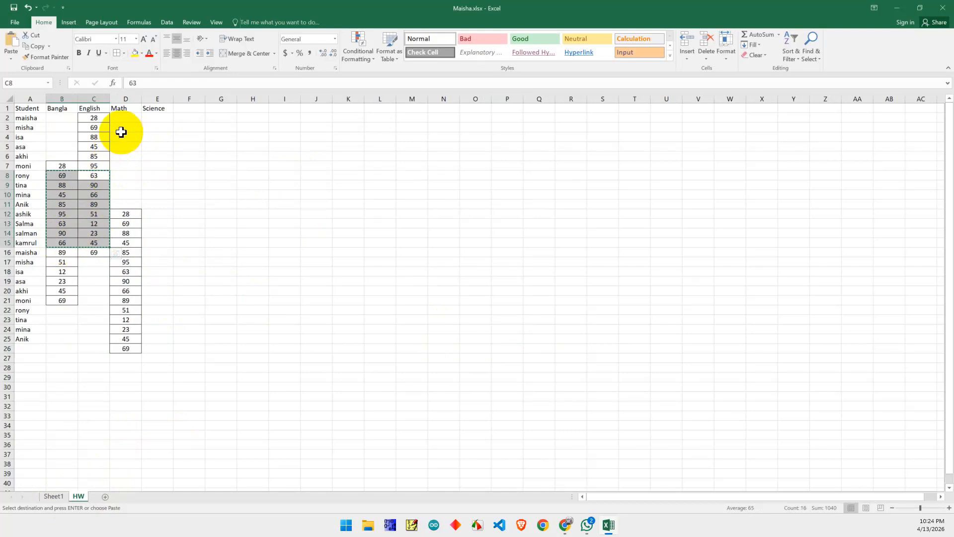
pyautogui.click(122, 123)
pyautogui.hotkey('ctrl', 'v')
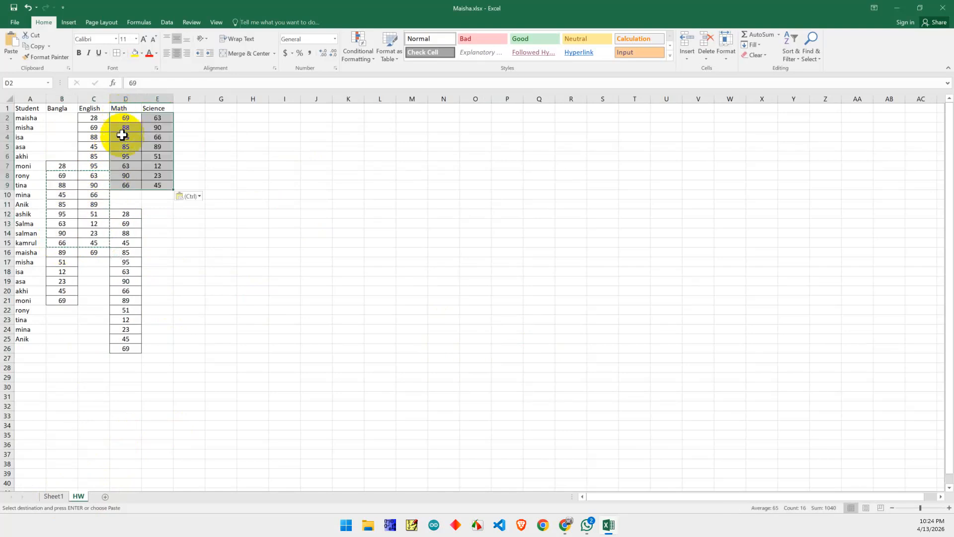
pyautogui.click(54, 119)
pyautogui.press('Return')
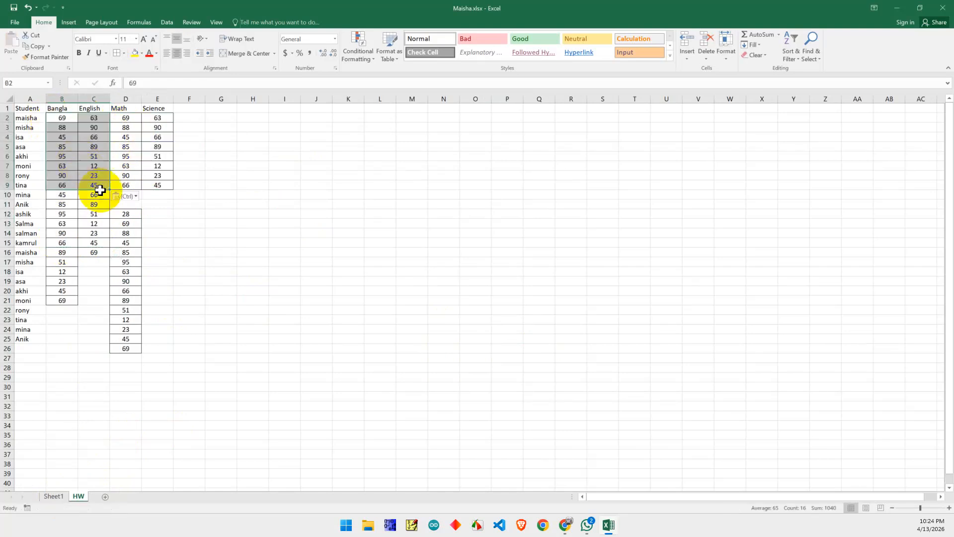
# Step: Copy the marks in B6:C9 into the English and Math columns, starting at C10
pyautogui.click(149, 204)
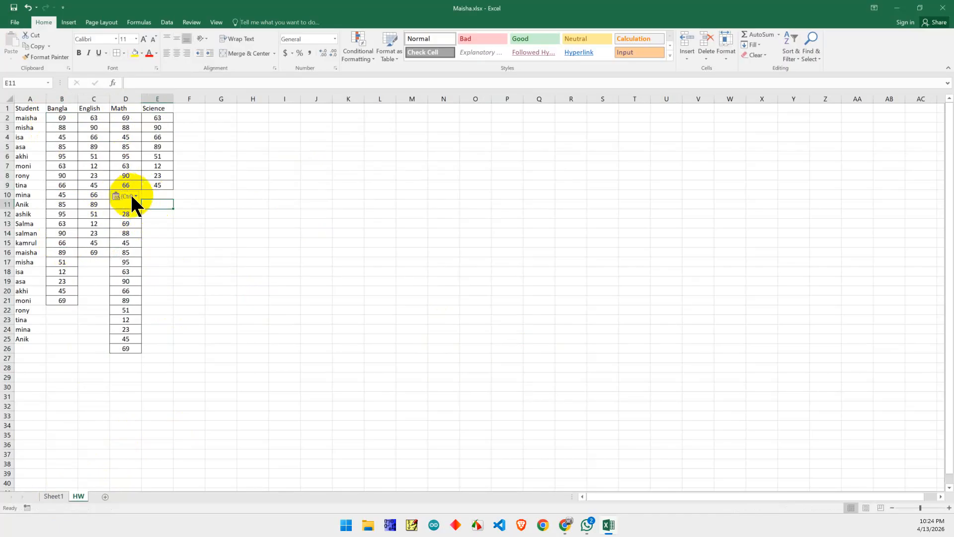
pyautogui.click(84, 262)
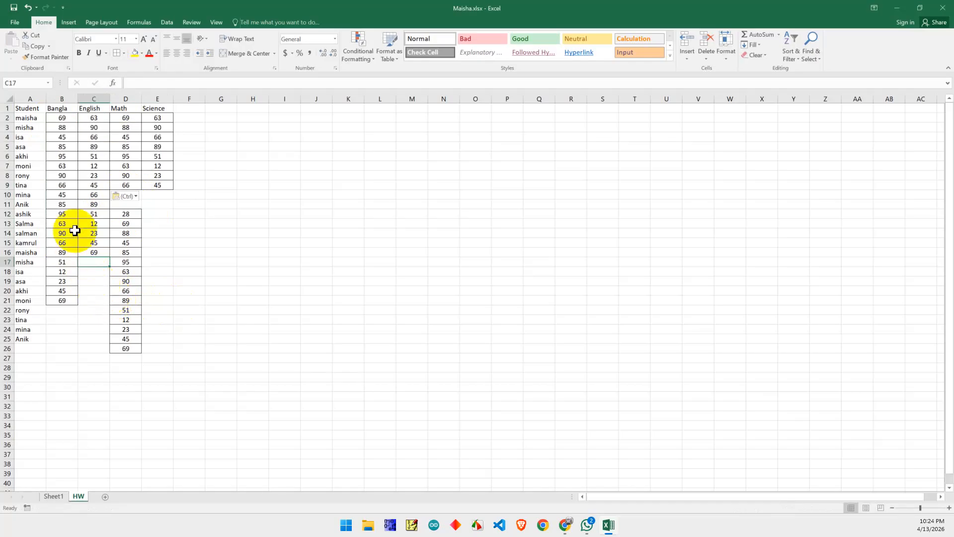
pyautogui.moveTo(62, 156); pyautogui.dragTo(102, 184)
pyautogui.hotkey('ctrl', 'c')
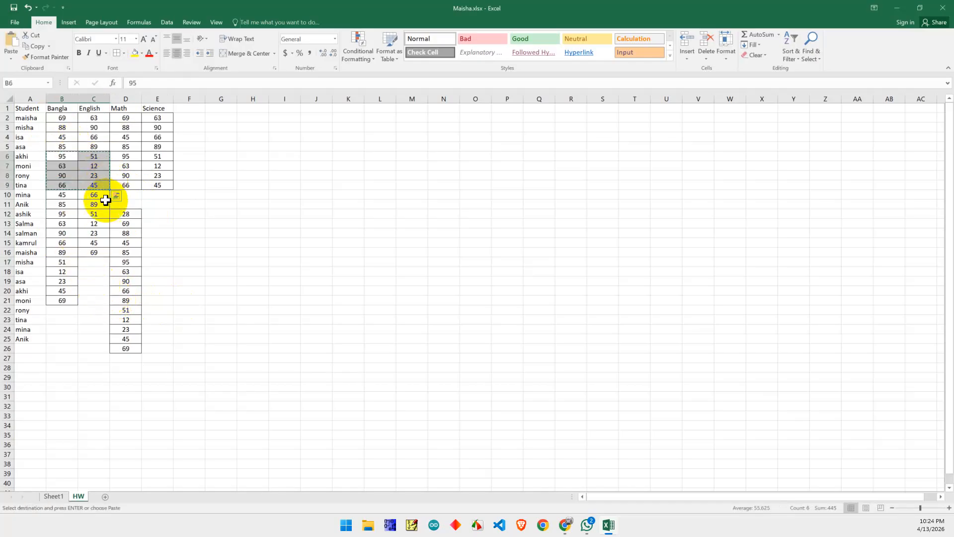
pyautogui.click(96, 193)
pyautogui.hotkey('ctrl', 'v')
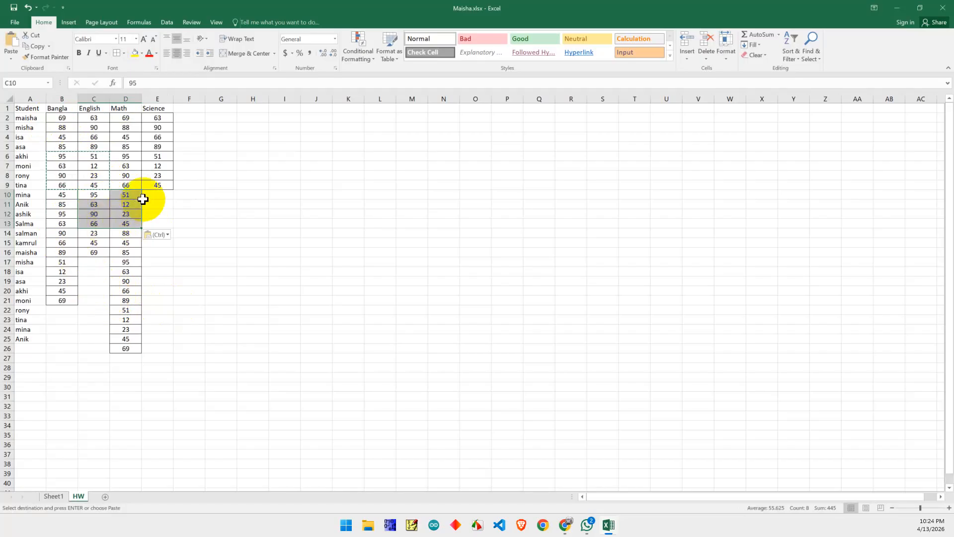
# Step: Copy the Science marks in E4:E9 and paste them down the same column at E15, E10 and E21
pyautogui.moveTo(158, 137); pyautogui.dragTo(155, 182)
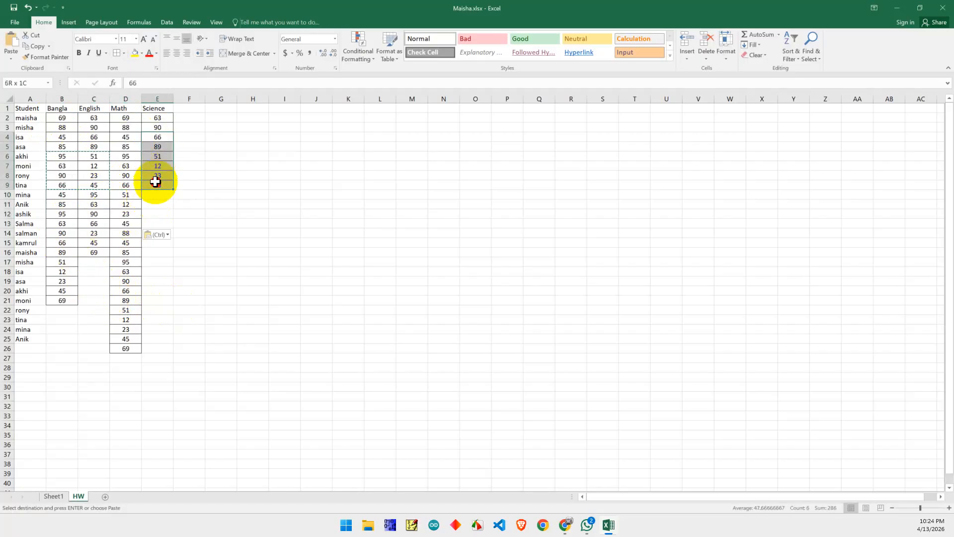
pyautogui.hotkey('ctrl', 'c')
pyautogui.click(155, 243)
pyautogui.hotkey('ctrl', 'v')
pyautogui.click(158, 195)
pyautogui.hotkey('ctrl', 'v')
pyautogui.click(153, 302)
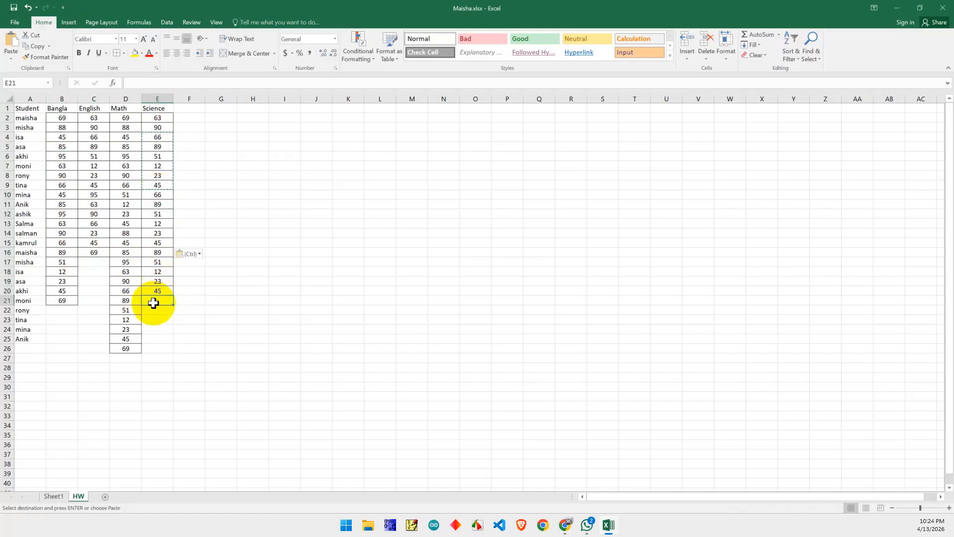
pyautogui.hotkey('ctrl', 'v')
# Step: Paste the same copied marks into the English column at C17 and C23 and the Bangla column at B22
pyautogui.click(94, 262)
pyautogui.hotkey('ctrl', 'v')
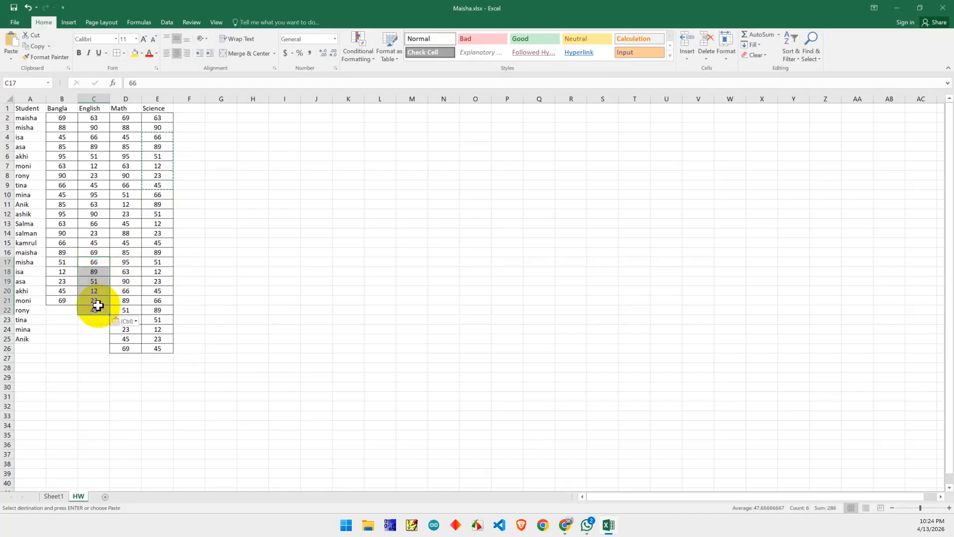
pyautogui.click(63, 310)
pyautogui.hotkey('ctrl', 'v')
pyautogui.click(86, 319)
pyautogui.hotkey('ctrl', 'v')
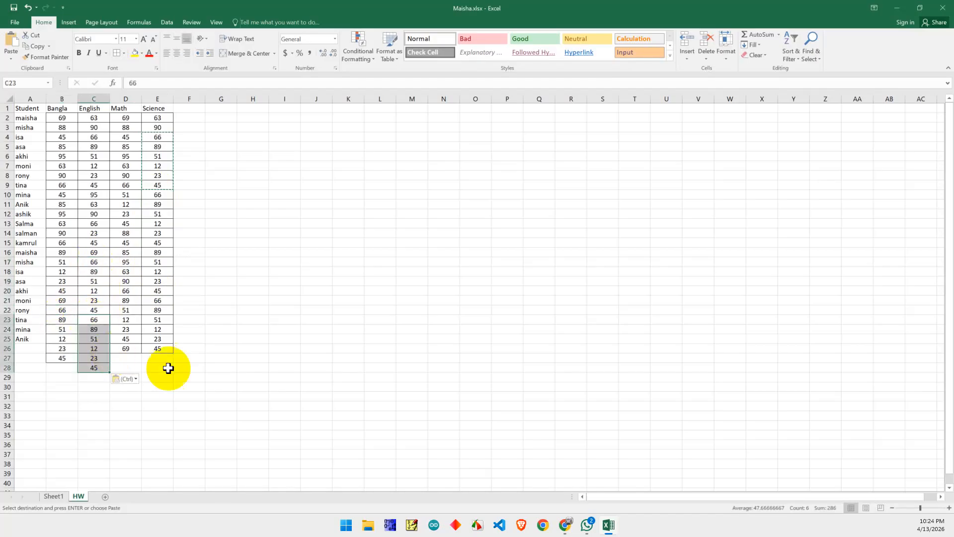
# Step: Clear the surplus marks below the last student in A26:I35 and delete the leftover bordered rows from row 26
pyautogui.moveTo(27, 348); pyautogui.dragTo(274, 430)
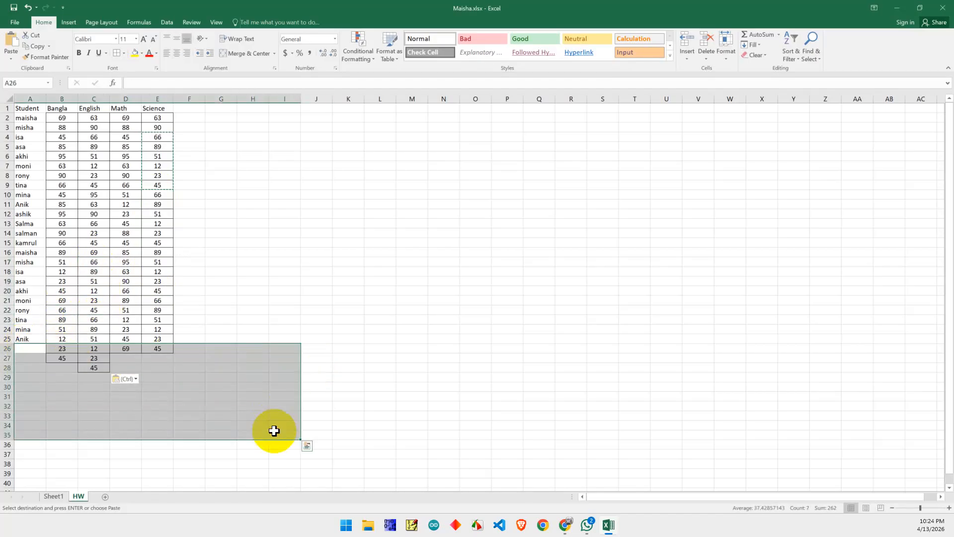
pyautogui.press('Delete')
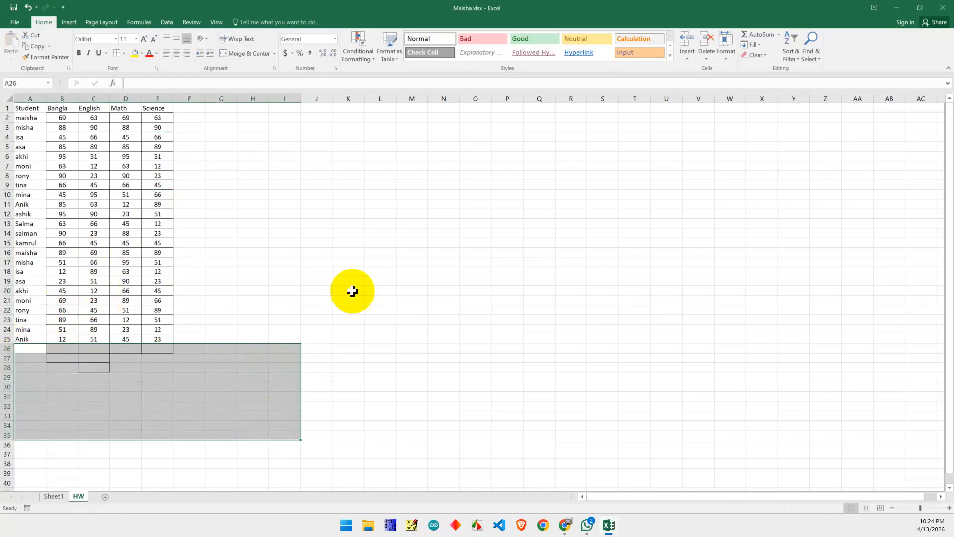
pyautogui.rightClick(10, 348)
pyautogui.click(27, 430)
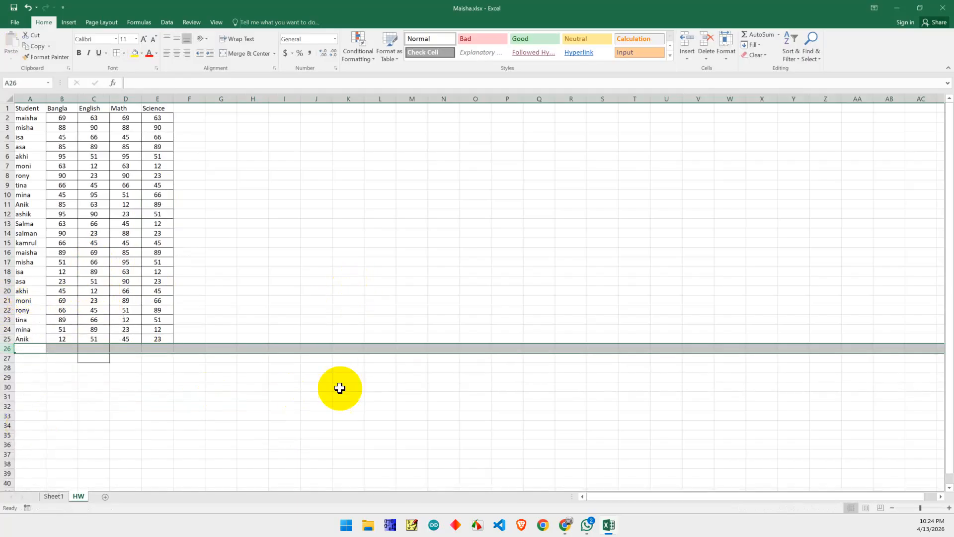
pyautogui.click(339, 388)
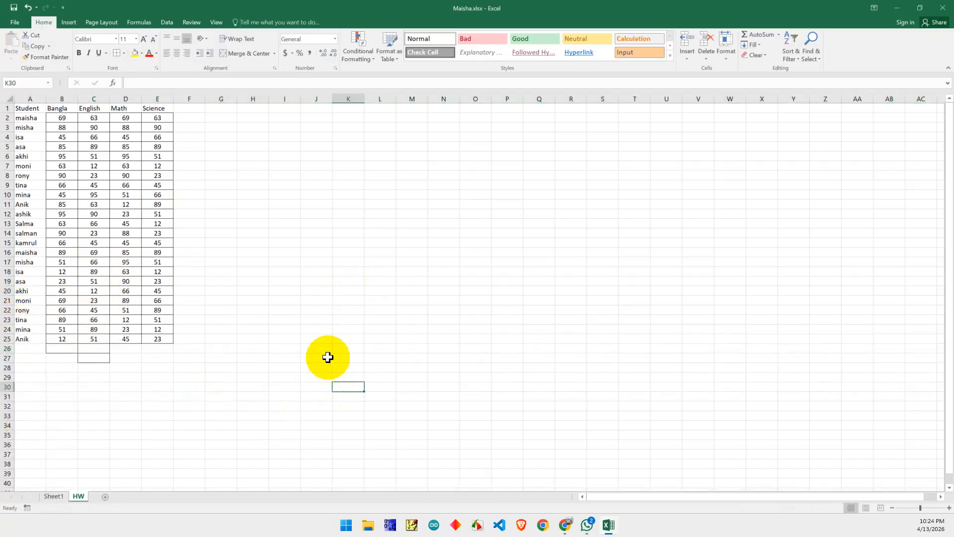
pyautogui.rightClick(8, 348)
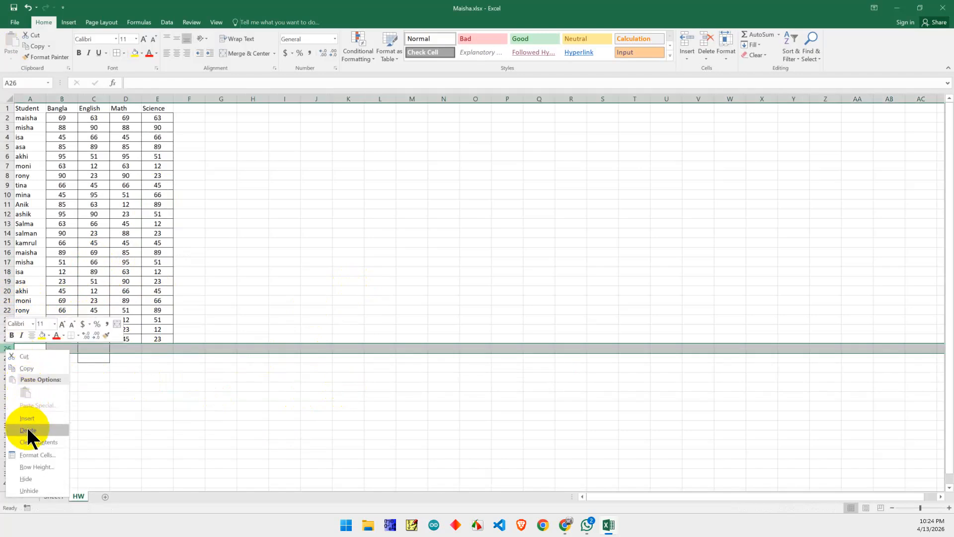
pyautogui.click(29, 431)
pyautogui.rightClick(9, 348)
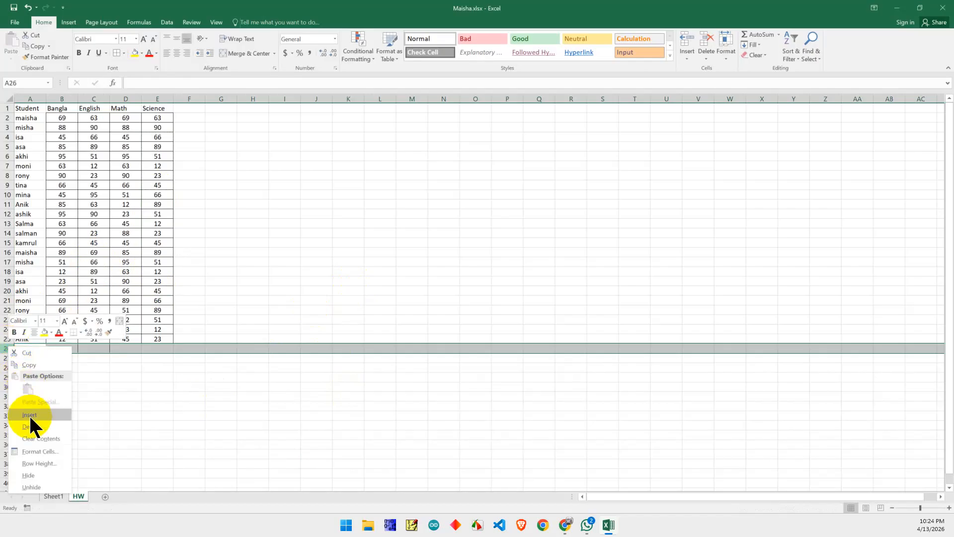
pyautogui.click(30, 415)
pyautogui.click(310, 269)
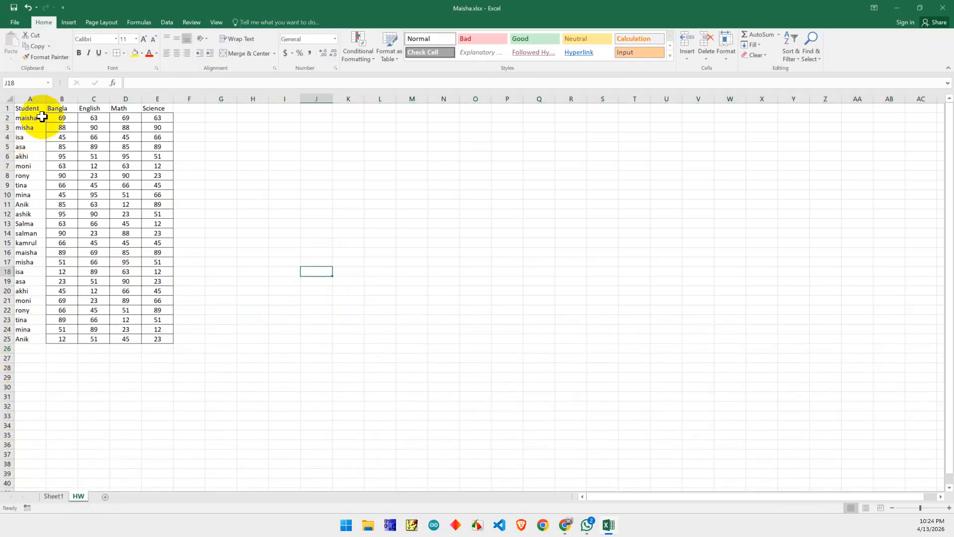
pyautogui.moveTo(30, 108); pyautogui.dragTo(23, 338)
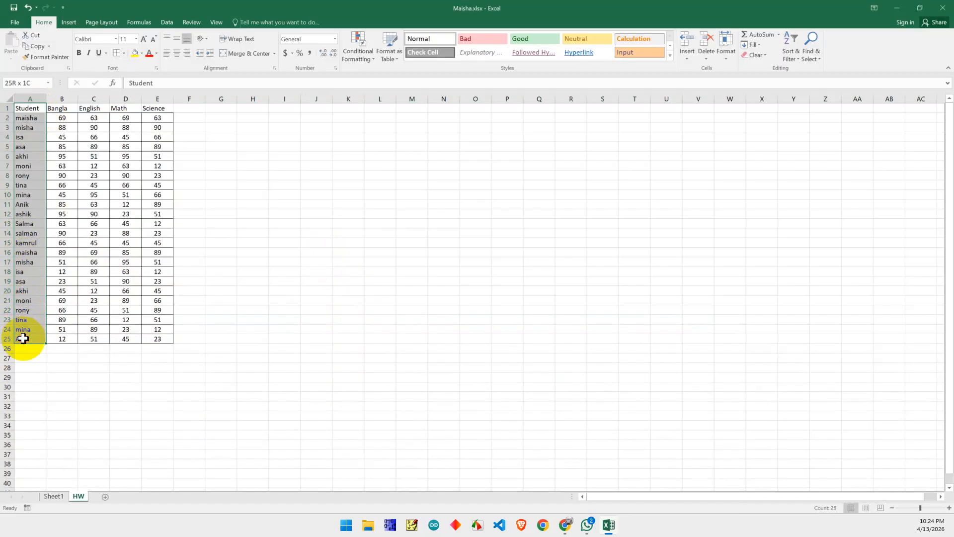
pyautogui.click(221, 214)
pyautogui.moveTo(21, 108); pyautogui.dragTo(191, 109)
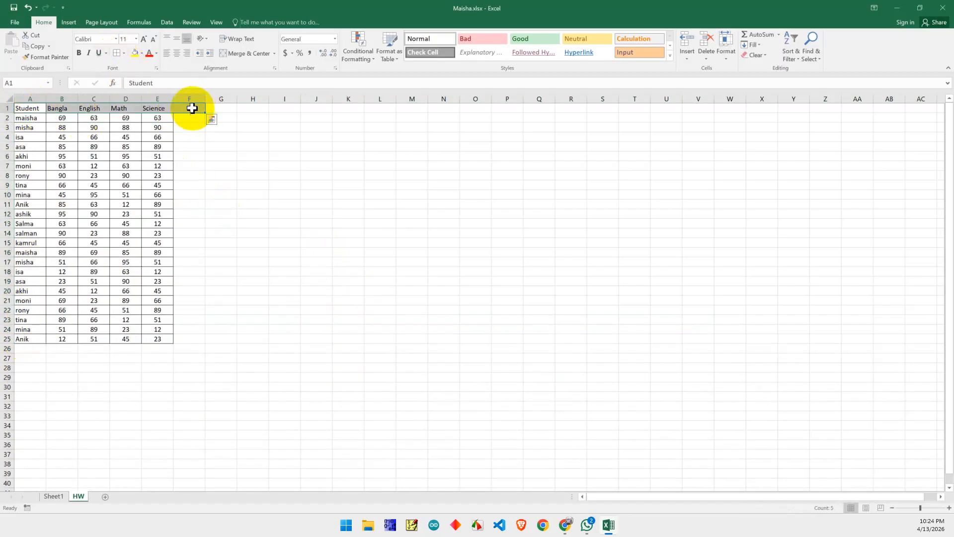
# Step: Add the header Total Marks in F1 and fit the width of column F to the text
pyautogui.click(190, 109)
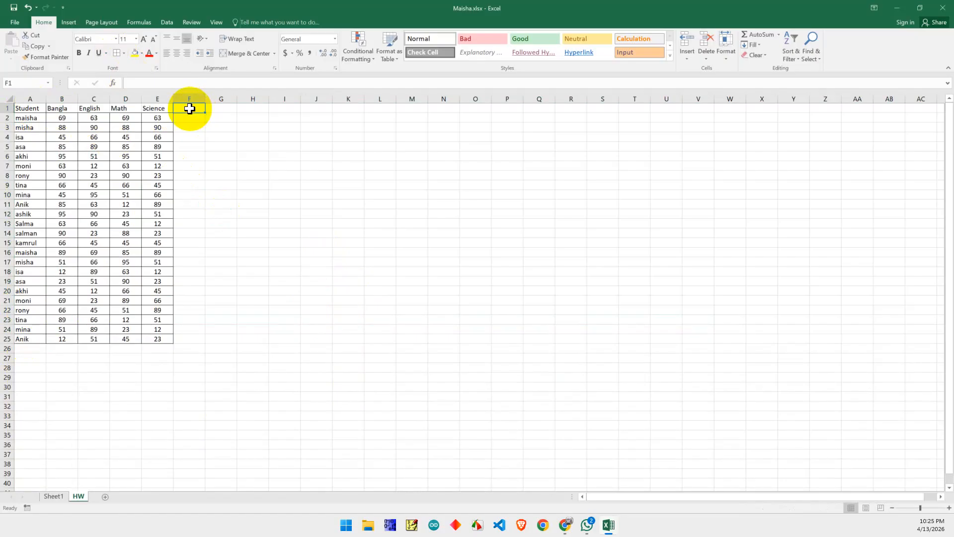
pyautogui.write('Total Marks')
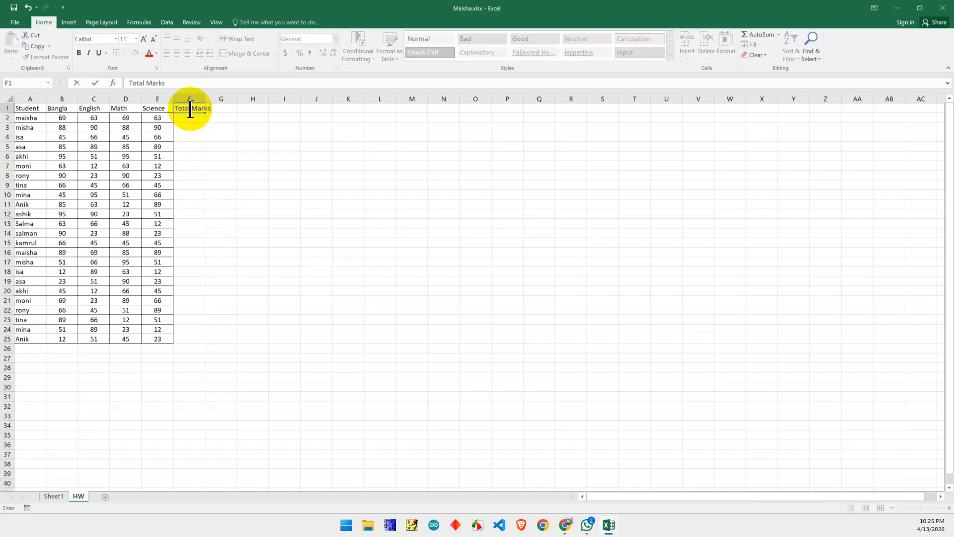
pyautogui.click(219, 184)
pyautogui.doubleClick(204, 98)
pyautogui.click(224, 109)
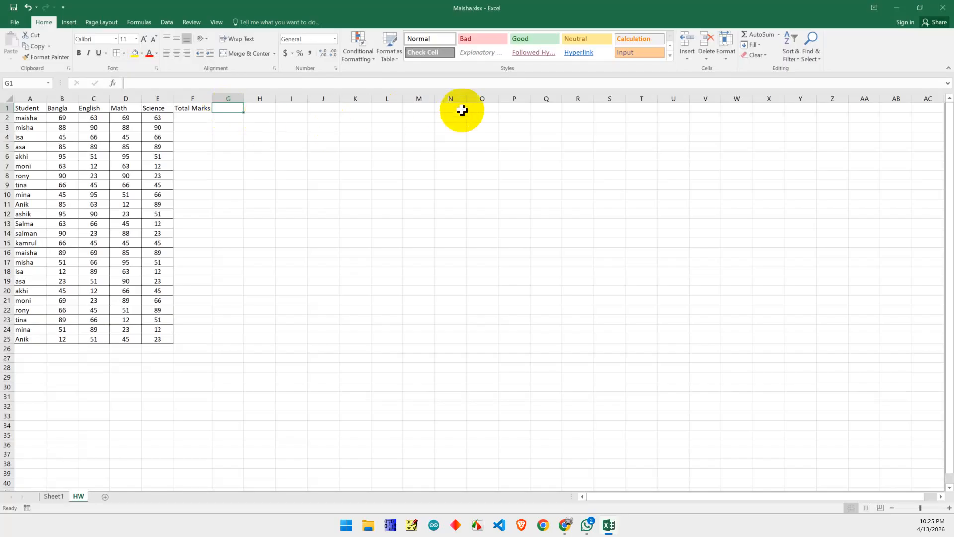
# Step: Enter 320 in S2 as the first total-marks threshold, away from the marks table
pyautogui.click(603, 119)
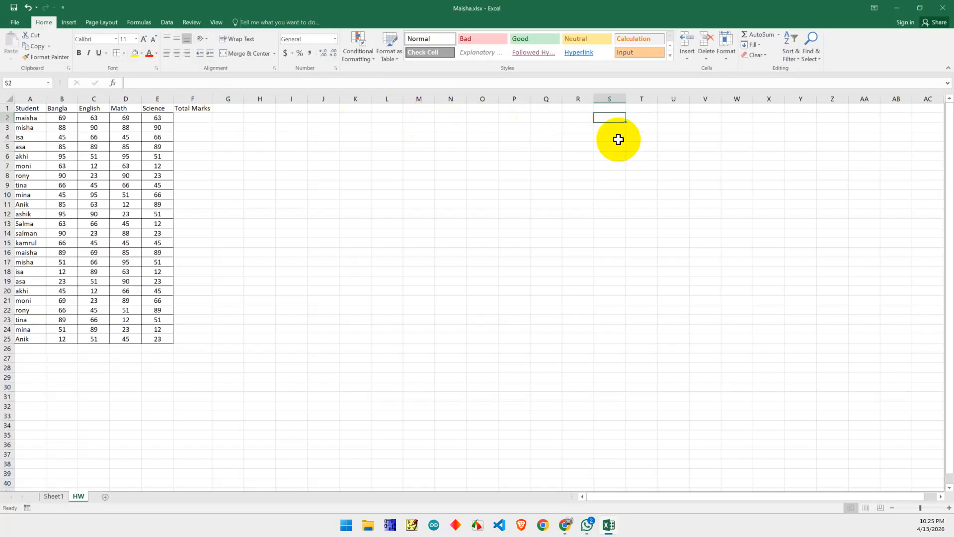
pyautogui.write('24')
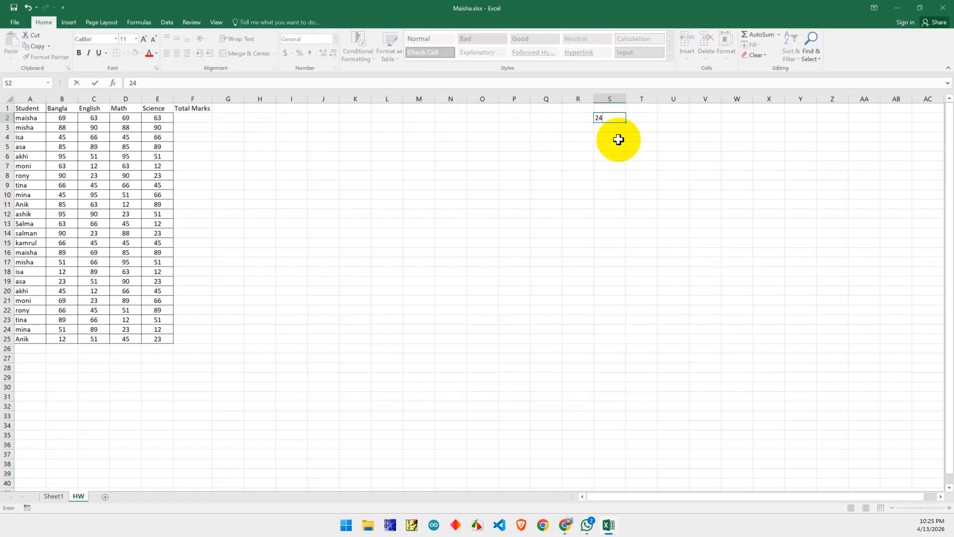
pyautogui.write('320')
pyautogui.press('Tab')
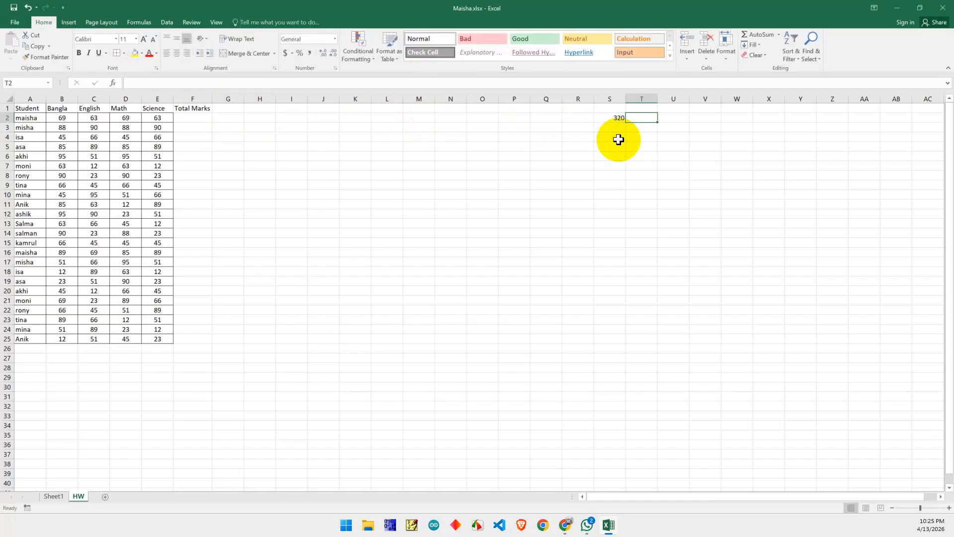
# Step: Enter 4.00 in T2 beside the 320 threshold
pyautogui.write('4')
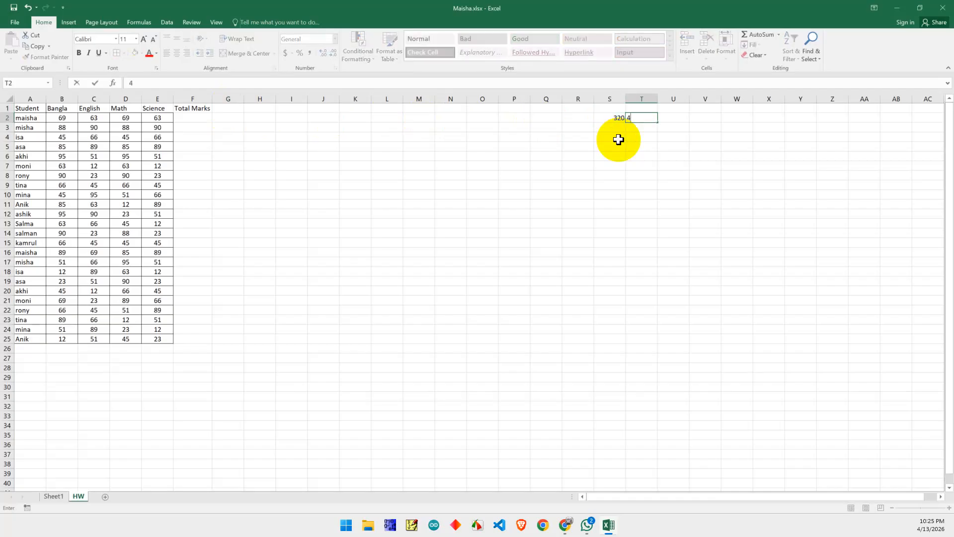
pyautogui.write('.00')
pyautogui.press('Return')
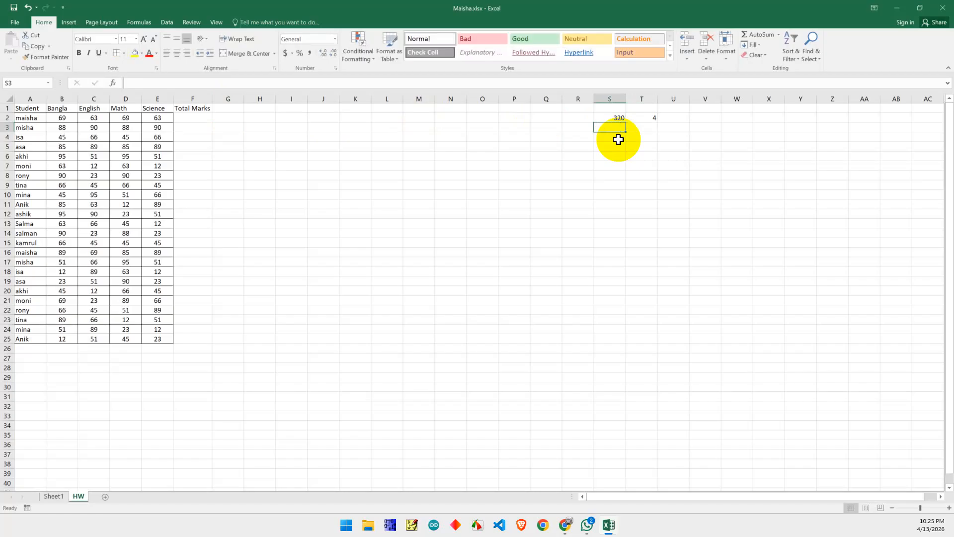
# Step: Set the grade in T2 to A+ and add the threshold 280 with grade A- in S3:T3
pyautogui.press('Up')
pyautogui.press('Right')
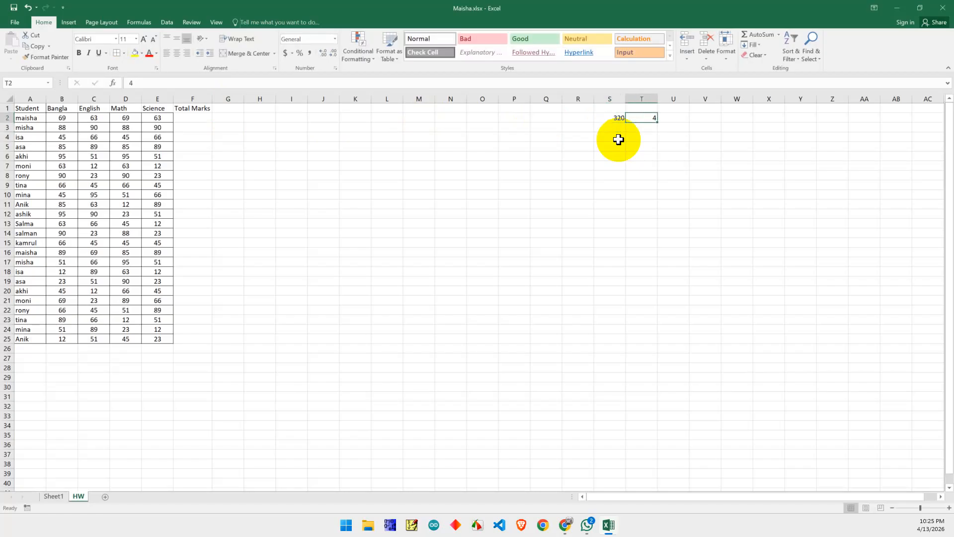
pyautogui.write('a')
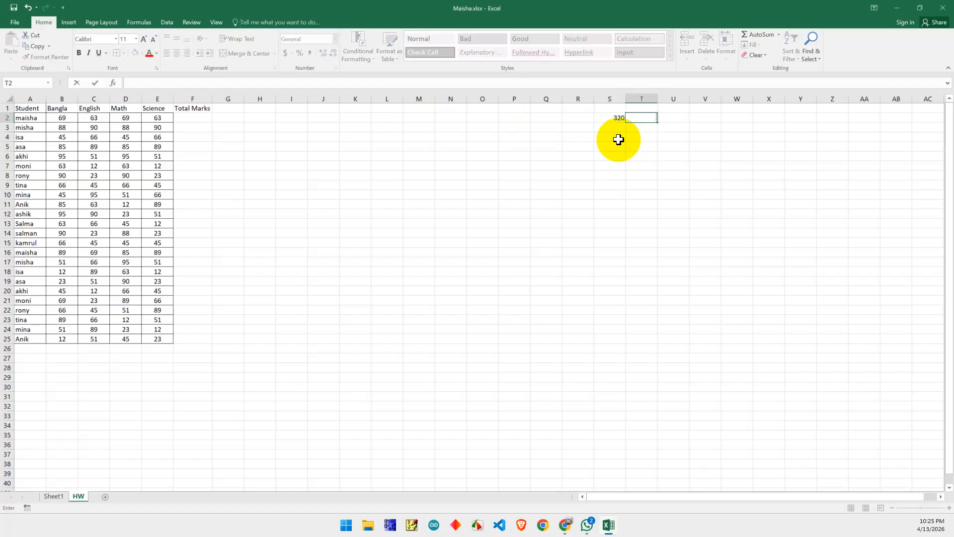
pyautogui.press('Return')
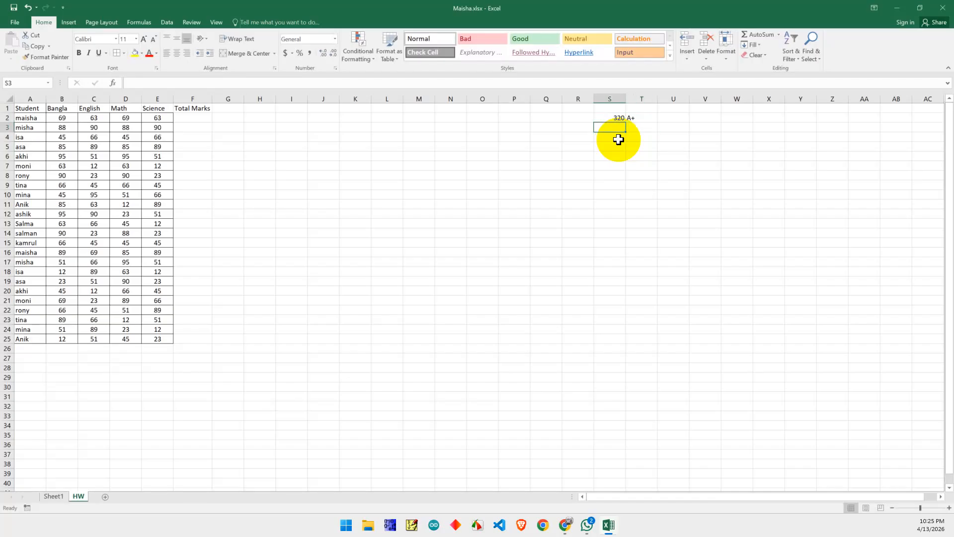
pyautogui.write('280')
pyautogui.press('Tab')
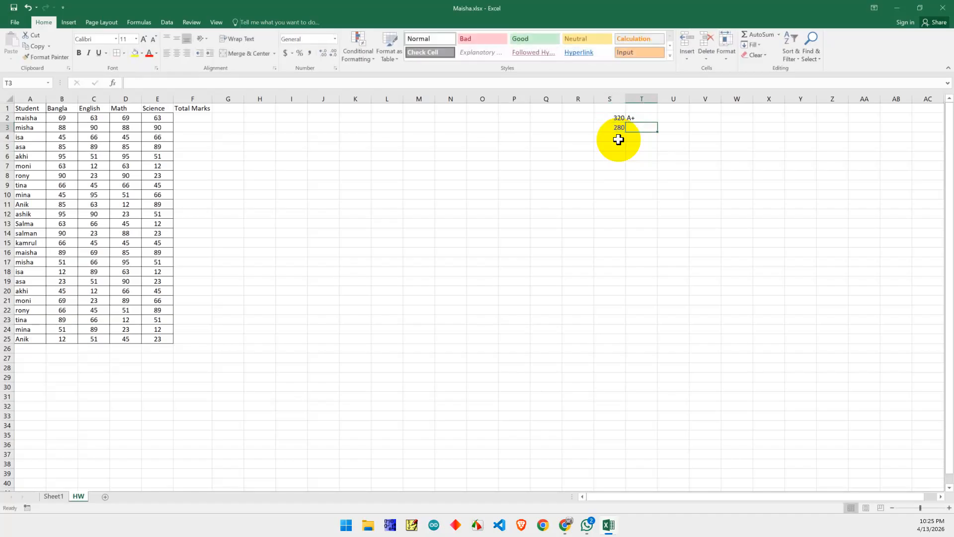
pyautogui.write('A-')
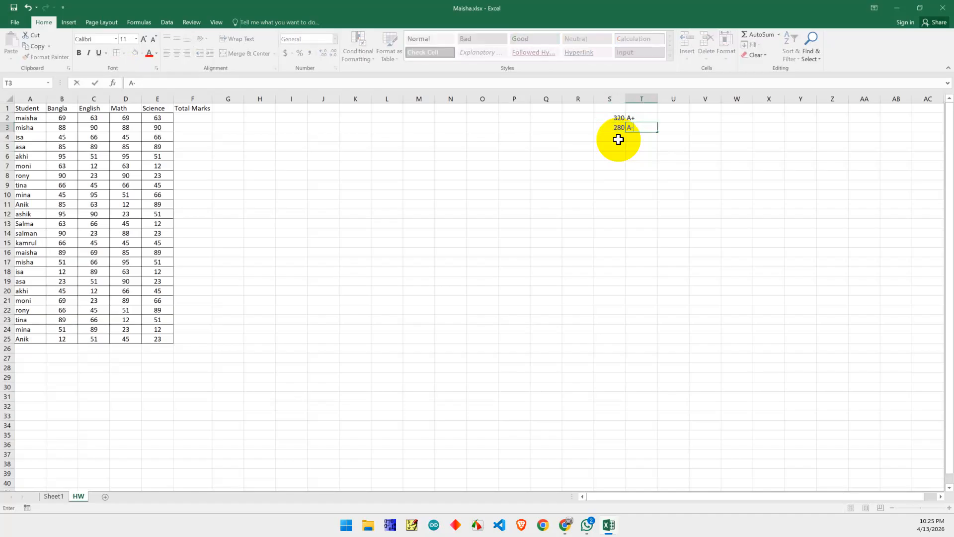
pyautogui.press('Return')
# Step: Add the threshold 240 with grade B+ in S4:T4
pyautogui.click(618, 139)
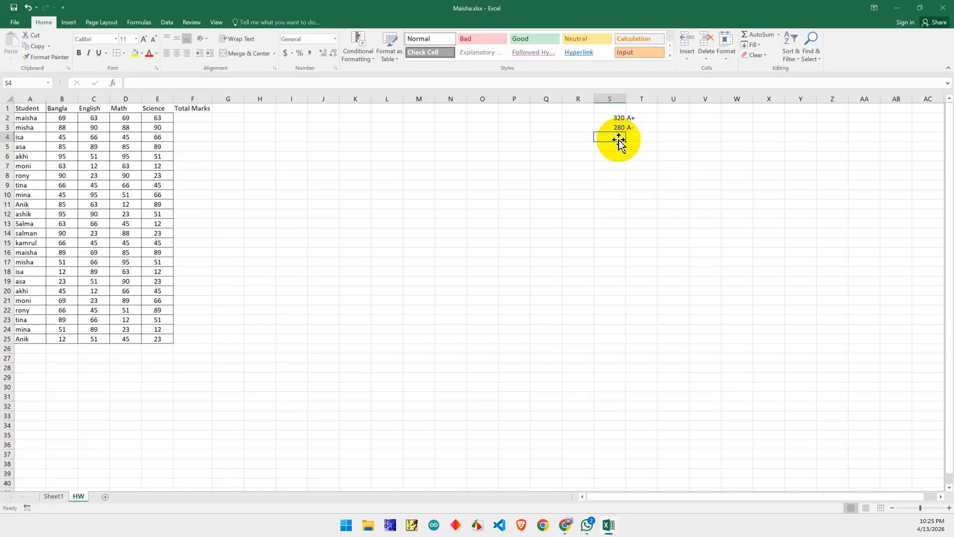
pyautogui.write('240')
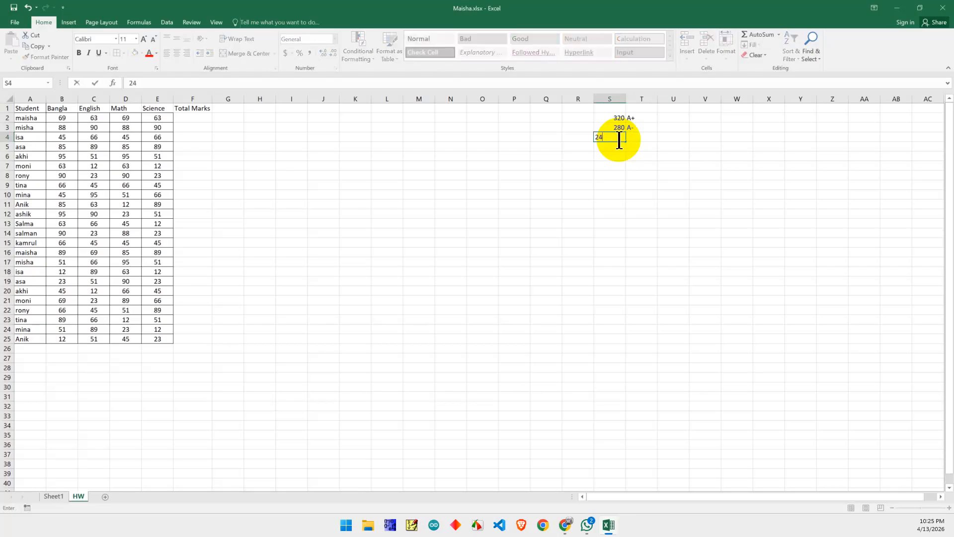
pyautogui.press('Right')
pyautogui.write('B')
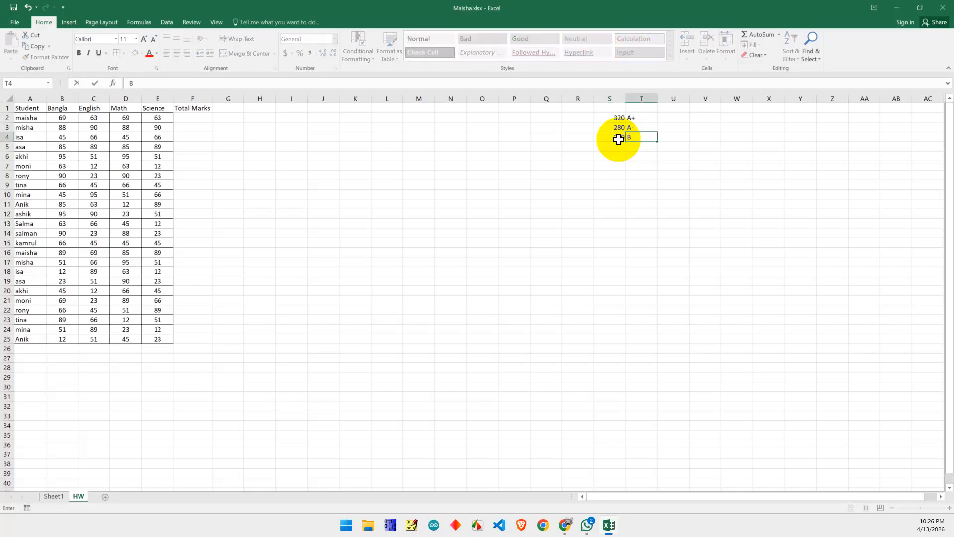
pyautogui.write('+')
pyautogui.press('Return')
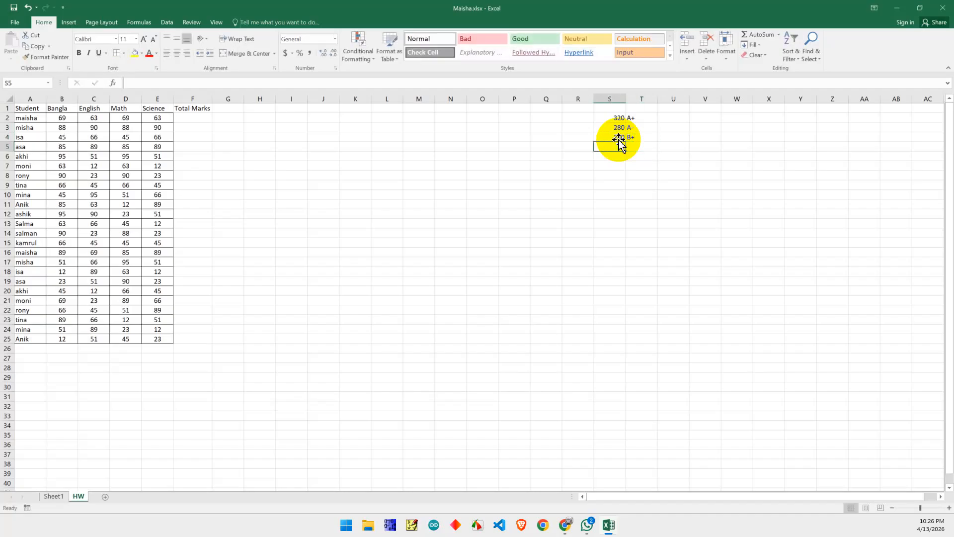
# Step: Add the threshold 200 with grade B- in S5:T5
pyautogui.write('200')
pyautogui.press('Right')
pyautogui.write('B')
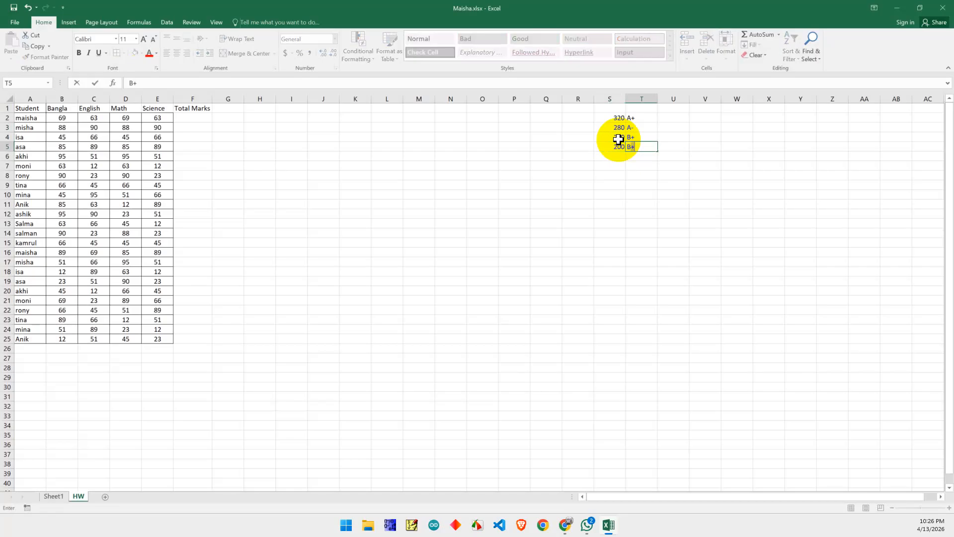
pyautogui.write('-')
pyautogui.press('Return')
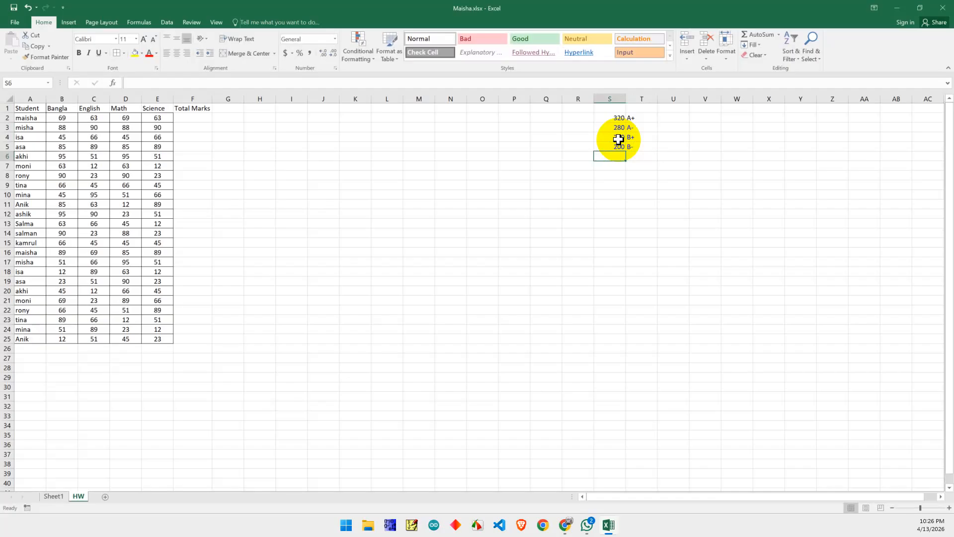
# Step: Add the threshold 160 with grade D in S6:T6 and 160< with grade F in S7:T7
pyautogui.write('160')
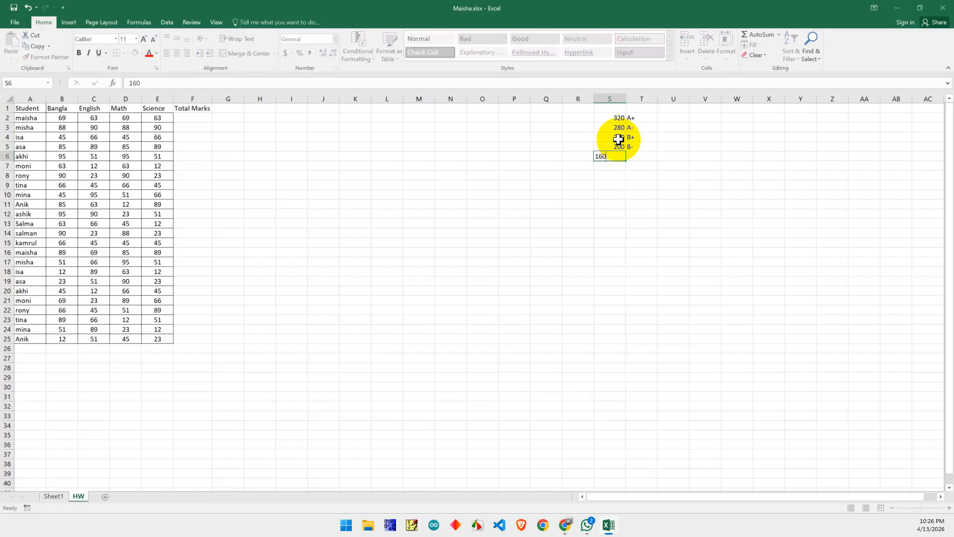
pyautogui.press('Tab')
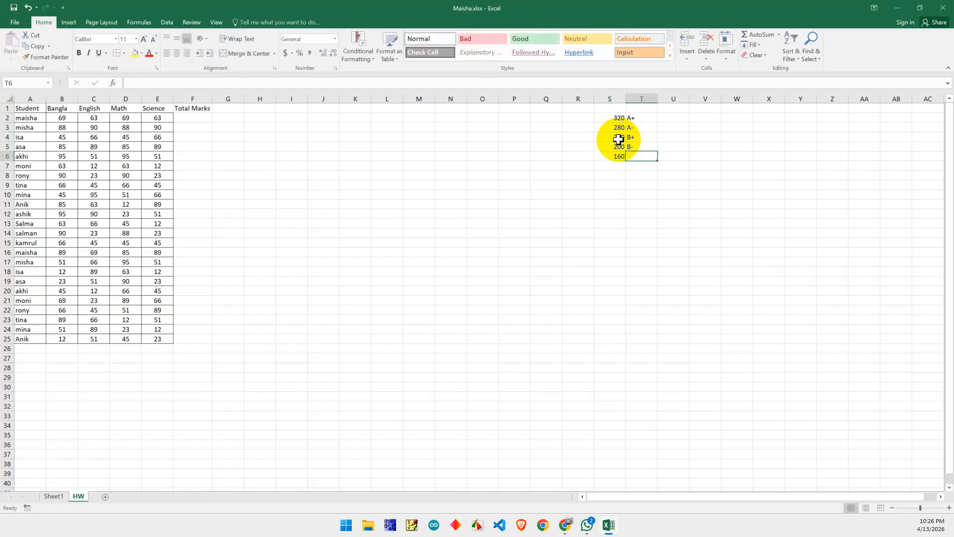
pyautogui.write('D')
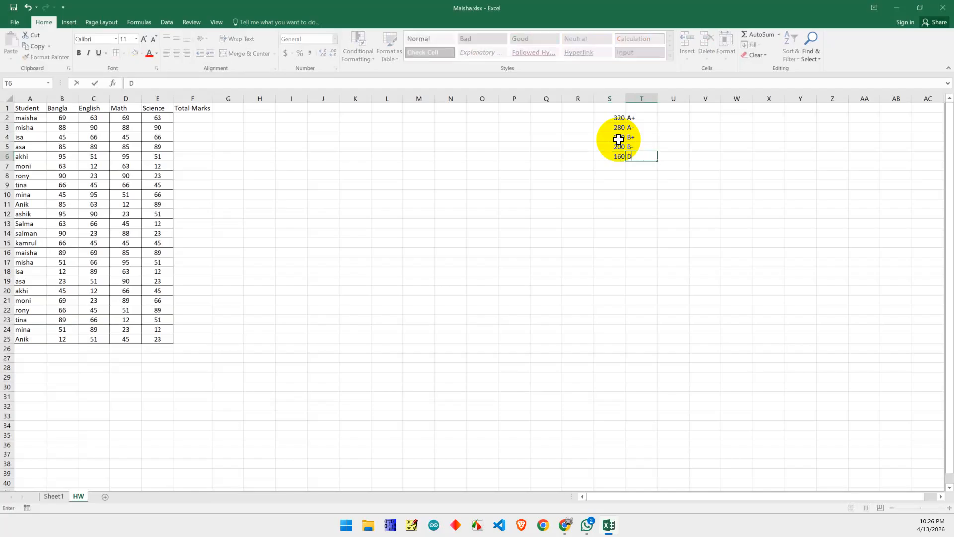
pyautogui.press('Return')
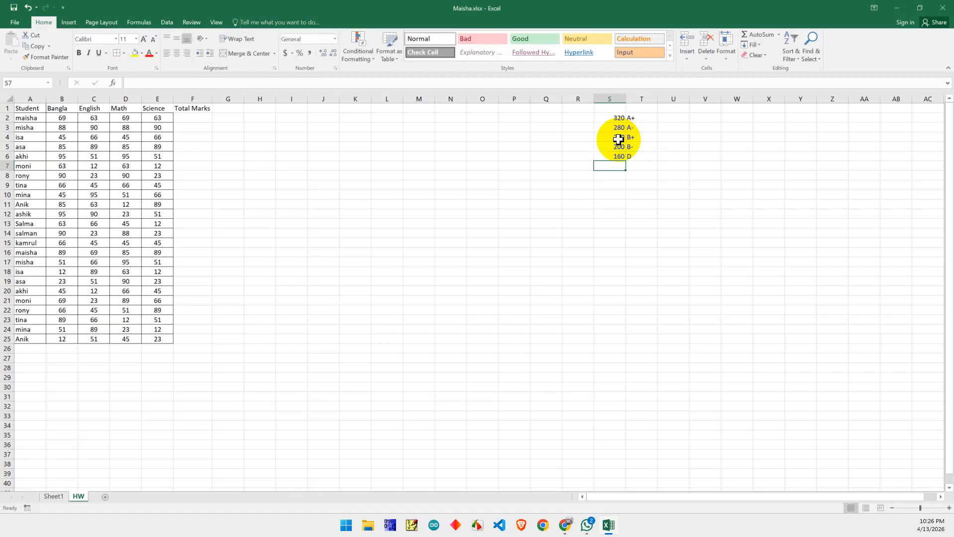
pyautogui.write('>')
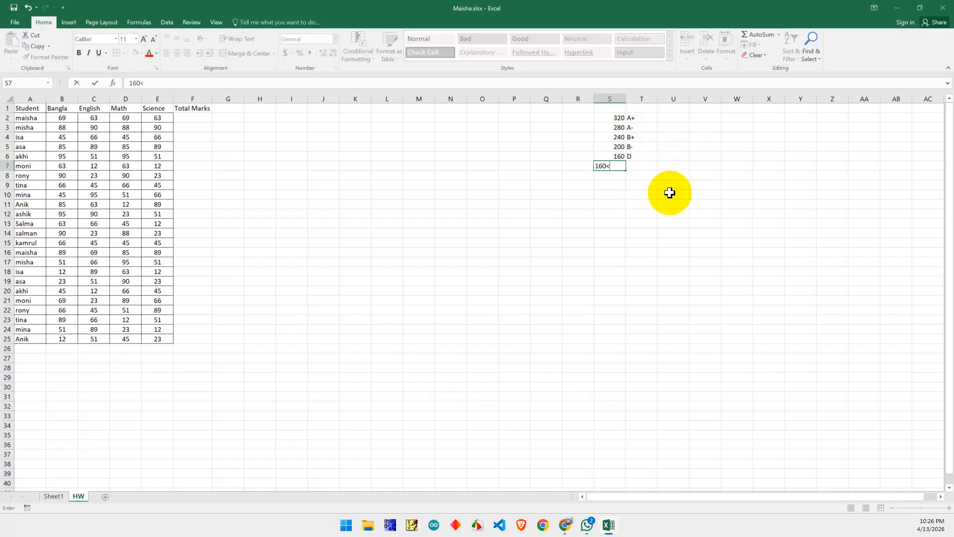
pyautogui.click(638, 166)
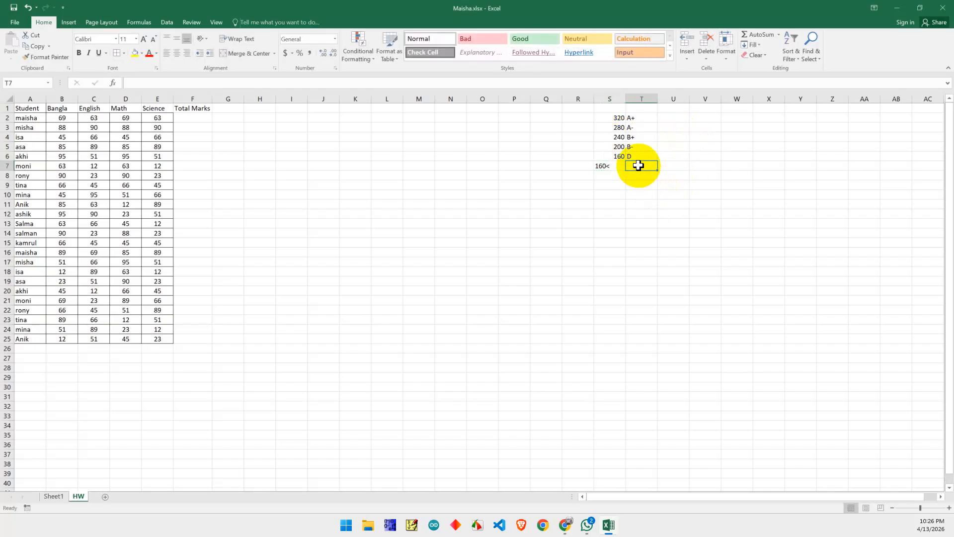
pyautogui.click(651, 226)
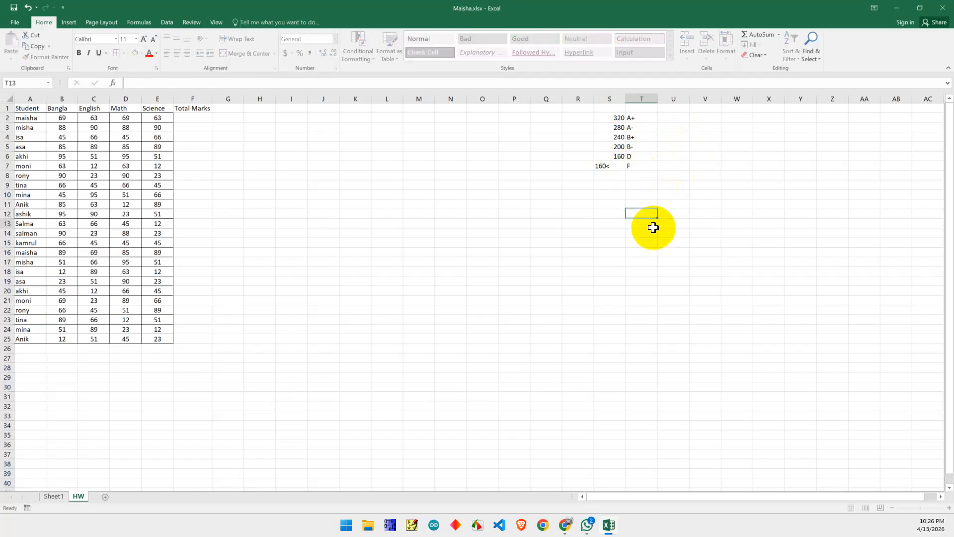
# Step: Center the contents of the grade threshold table S2:T7 horizontally
pyautogui.moveTo(619, 120); pyautogui.dragTo(634, 153)
pyautogui.click(666, 206)
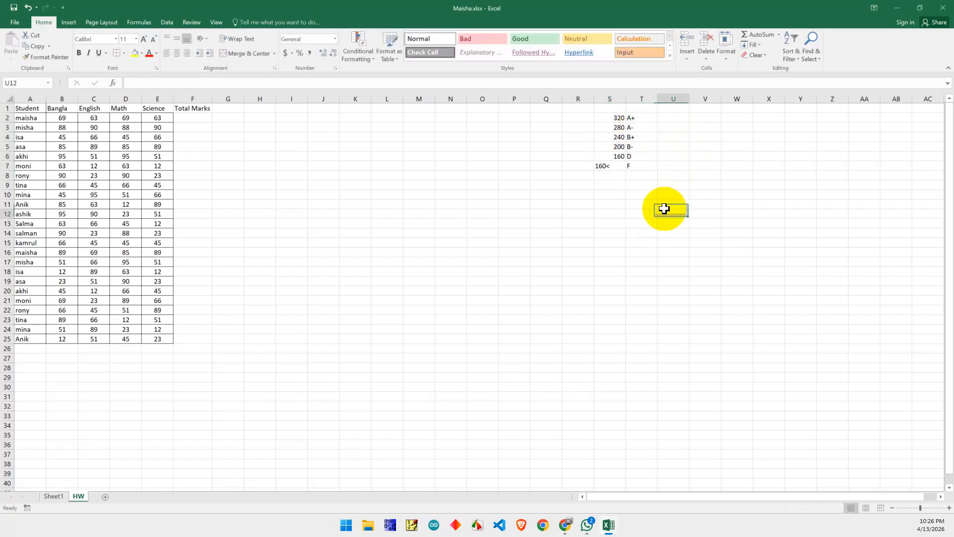
pyautogui.moveTo(611, 119); pyautogui.dragTo(629, 164)
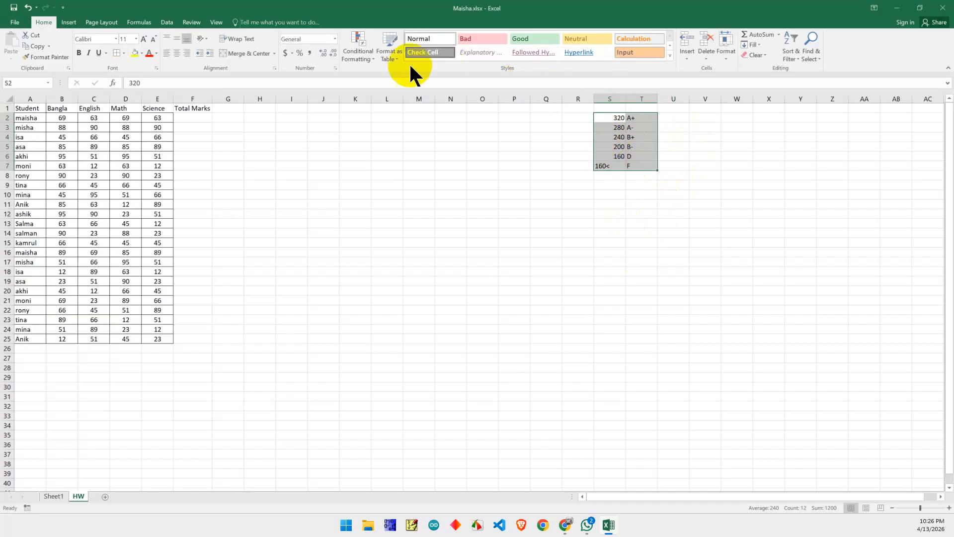
pyautogui.click(178, 52)
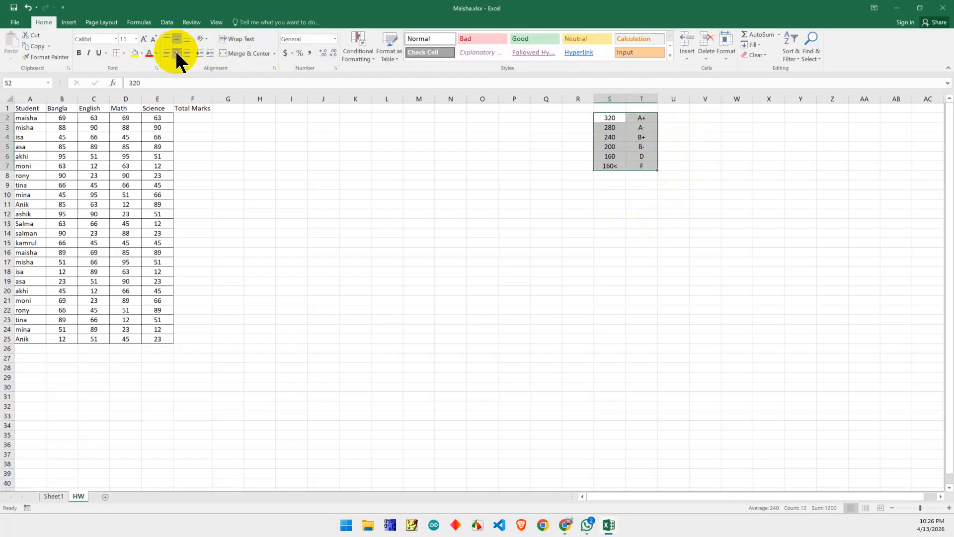
# Step: Apply all borders to the grade threshold table S2:T7
pyautogui.click(615, 243)
pyautogui.click(669, 207)
pyautogui.moveTo(604, 118); pyautogui.dragTo(639, 170)
pyautogui.click(703, 248)
pyautogui.moveTo(611, 119); pyautogui.dragTo(637, 162)
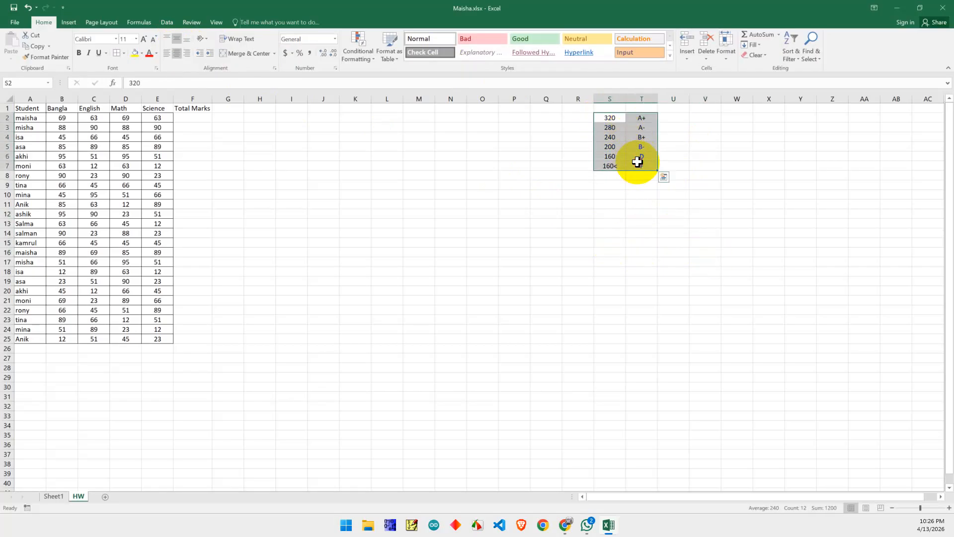
pyautogui.click(116, 52)
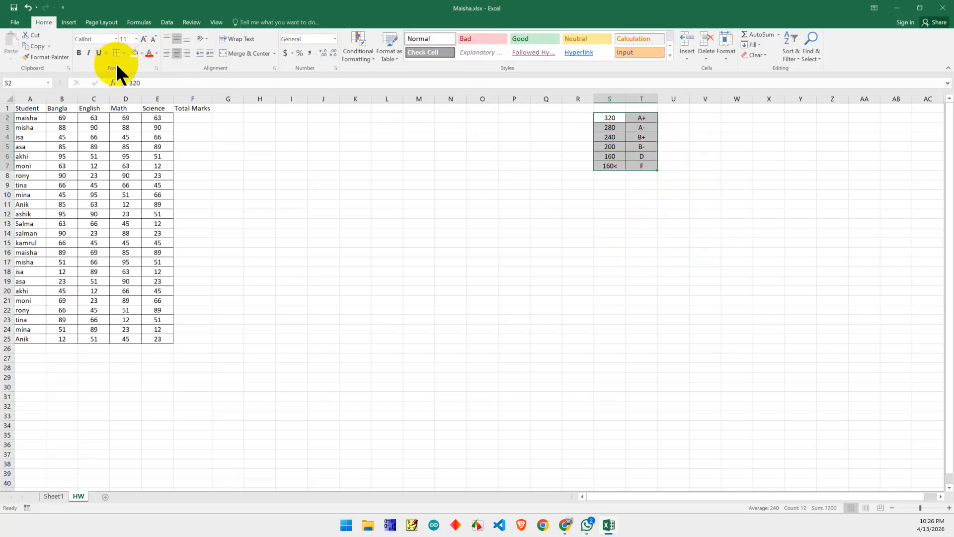
# Step: Add a Grade header in G1 and apply all borders to the marks table A1:G25
pyautogui.click(221, 110)
pyautogui.write('Grade')
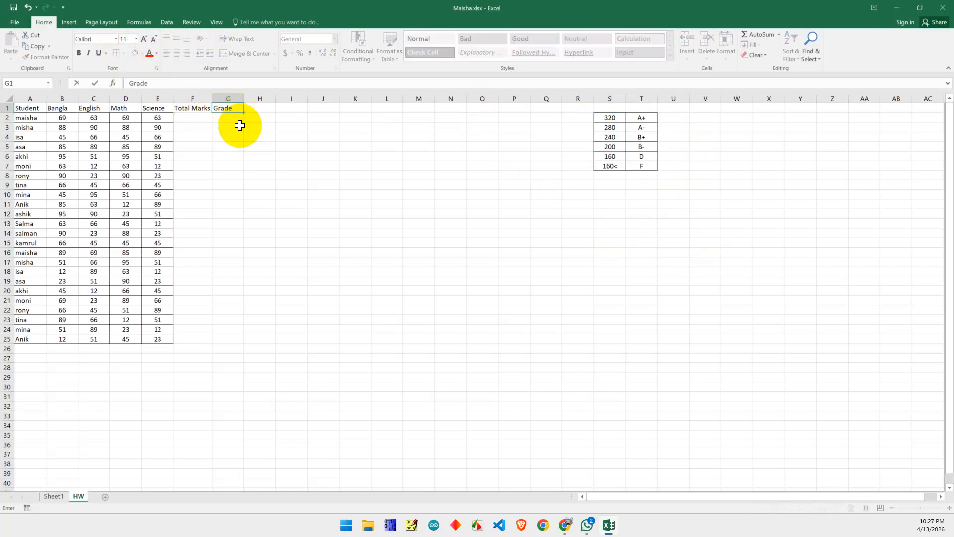
pyautogui.click(259, 165)
pyautogui.moveTo(17, 106); pyautogui.dragTo(216, 336)
pyautogui.click(117, 52)
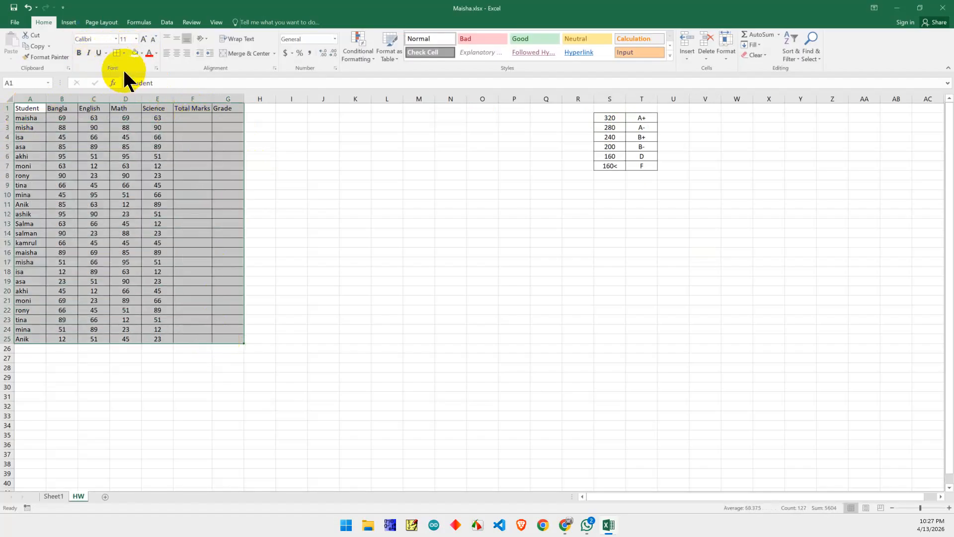
pyautogui.click(320, 222)
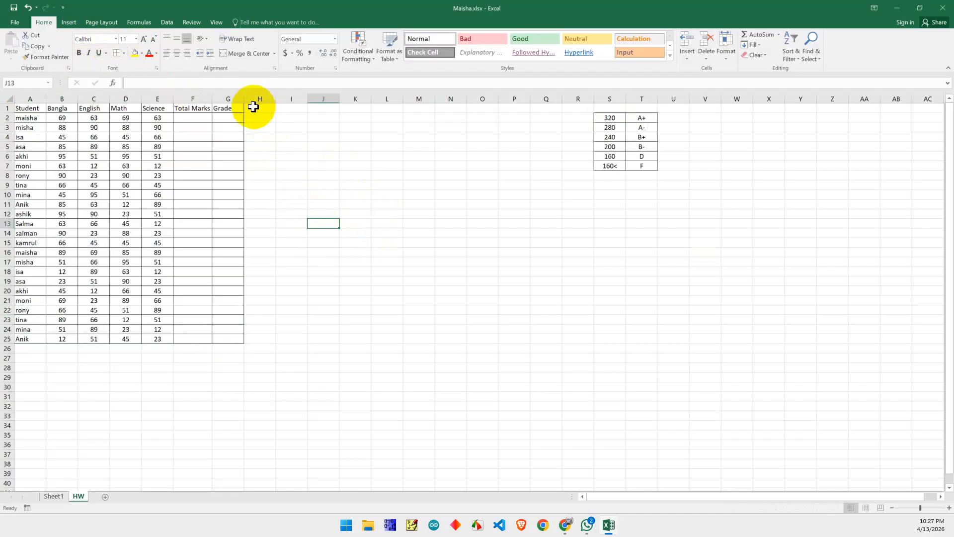
pyautogui.click(326, 165)
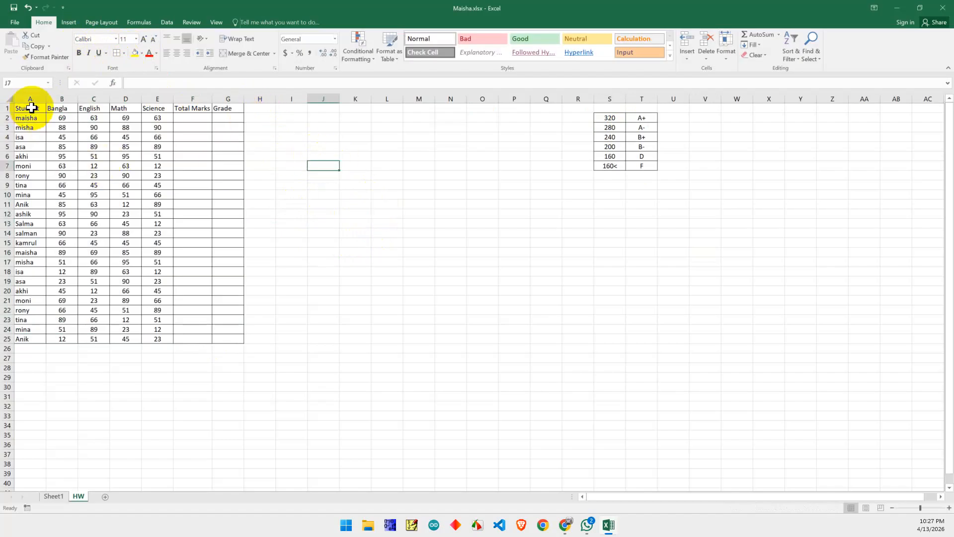
# Step: Insert a blank column before the Student column and a blank row above the header row
pyautogui.rightClick(29, 98)
pyautogui.click(53, 171)
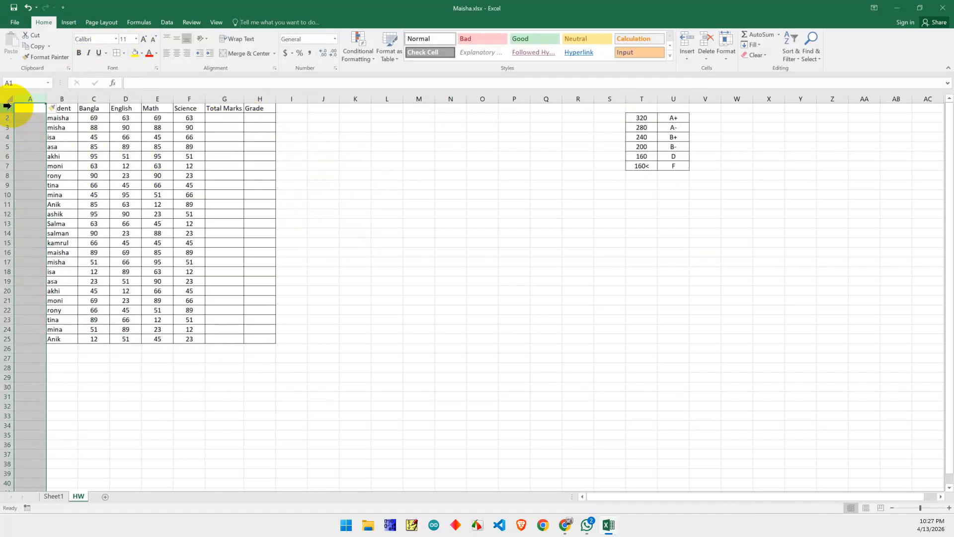
pyautogui.click(6, 108)
pyautogui.rightClick(6, 108)
pyautogui.click(33, 178)
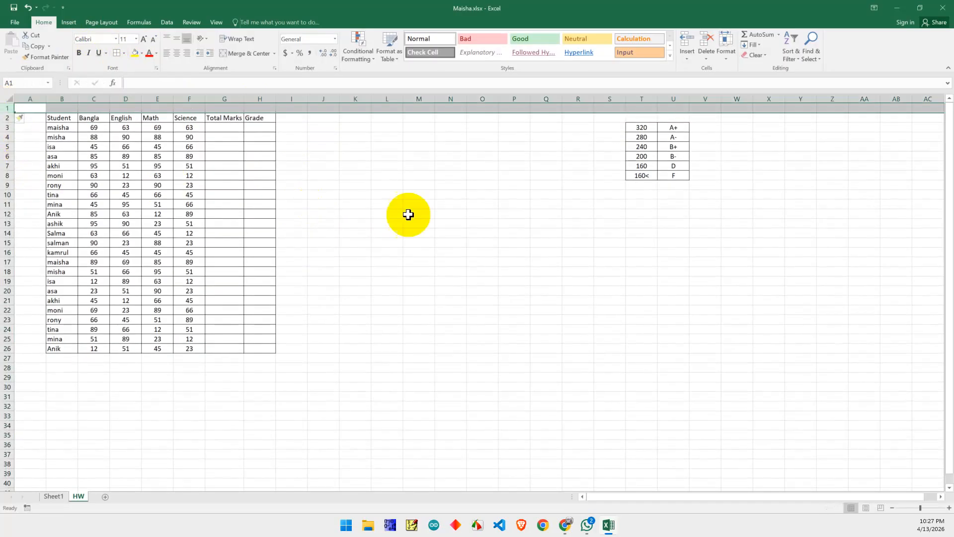
pyautogui.click(418, 214)
pyautogui.click(545, 242)
# Step: Move the block S1:V11 with the grade threshold table to K3, closer to the marks table
pyautogui.moveTo(612, 108); pyautogui.dragTo(722, 207)
pyautogui.hotkey('ctrl', 'c')
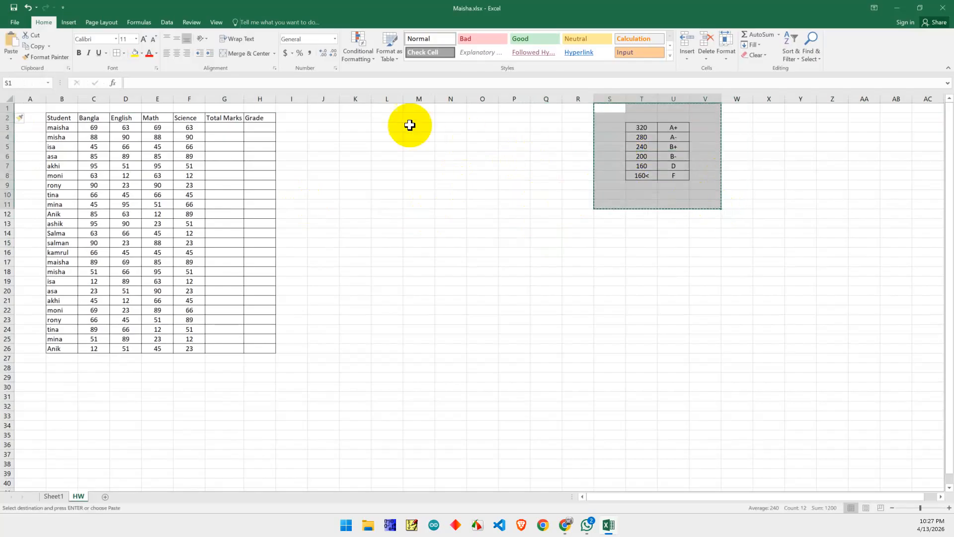
pyautogui.click(353, 125)
pyautogui.hotkey('ctrl', 'v')
pyautogui.click(583, 274)
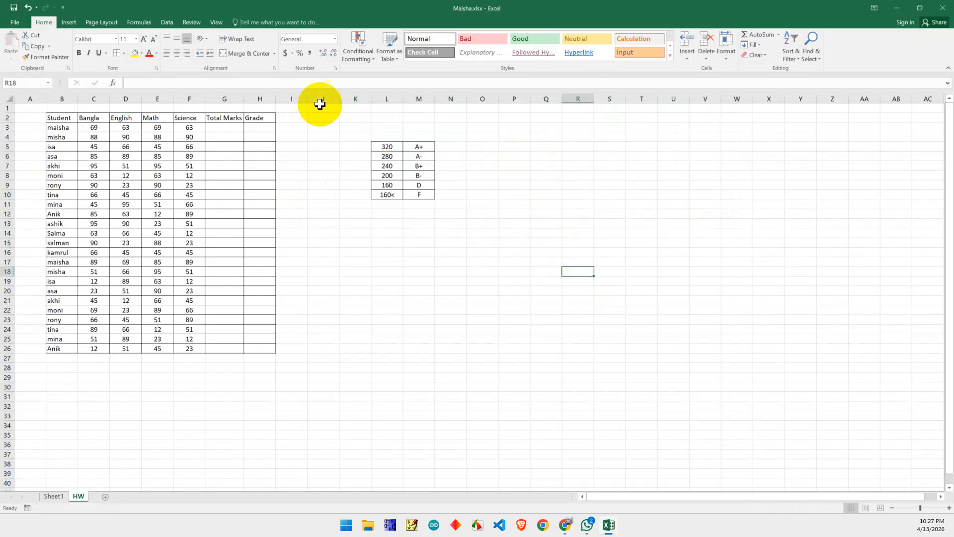
# Step: Delete the empty columns J and K between the marks table and the threshold table
pyautogui.moveTo(330, 98); pyautogui.dragTo(348, 96)
pyautogui.rightClick(348, 96)
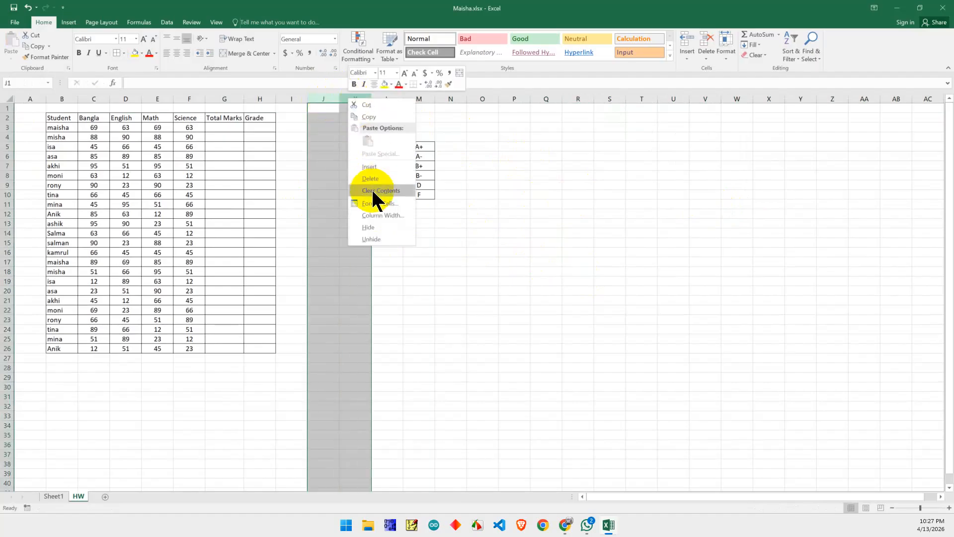
pyautogui.click(370, 185)
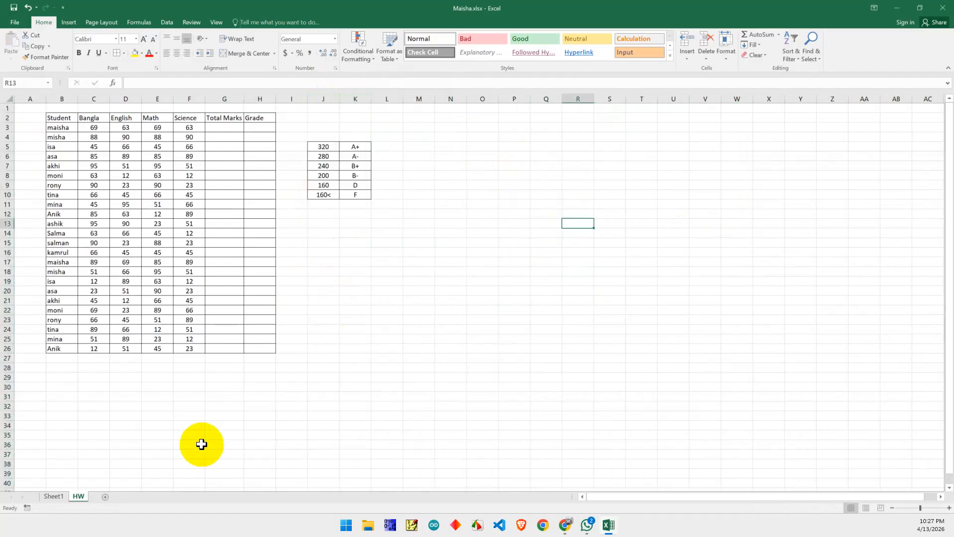
pyautogui.click(418, 349)
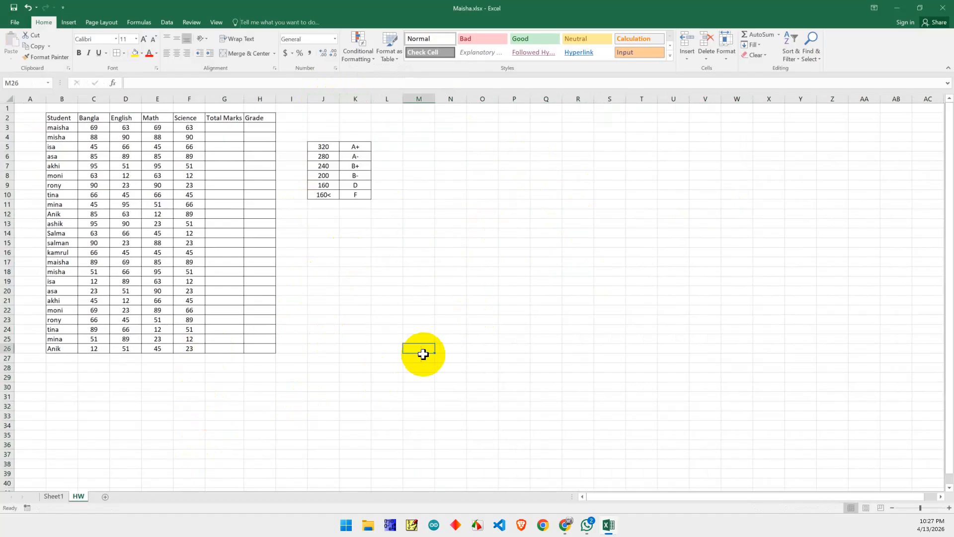
# Step: Add the headers Marks in J4 and Grade in K4 above the threshold table
pyautogui.click(323, 138)
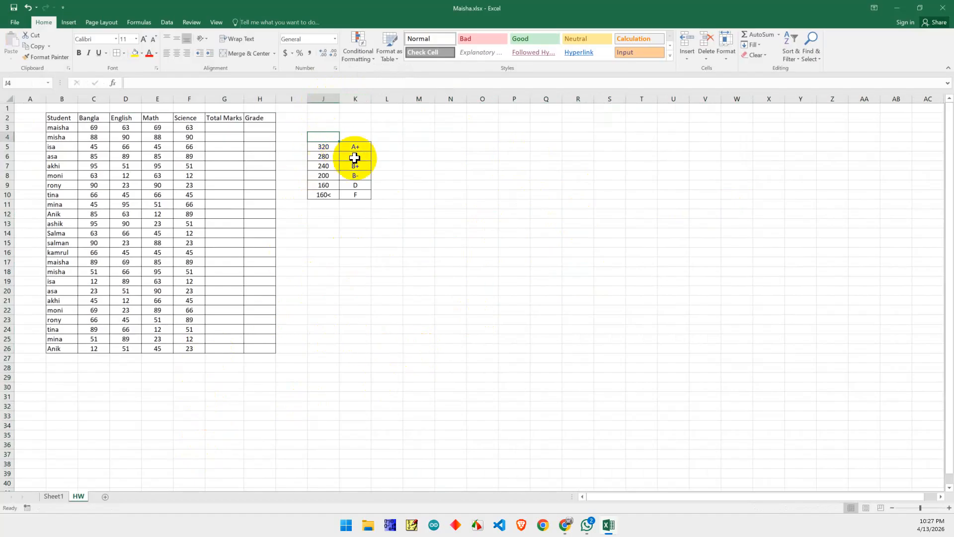
pyautogui.write('Ma')
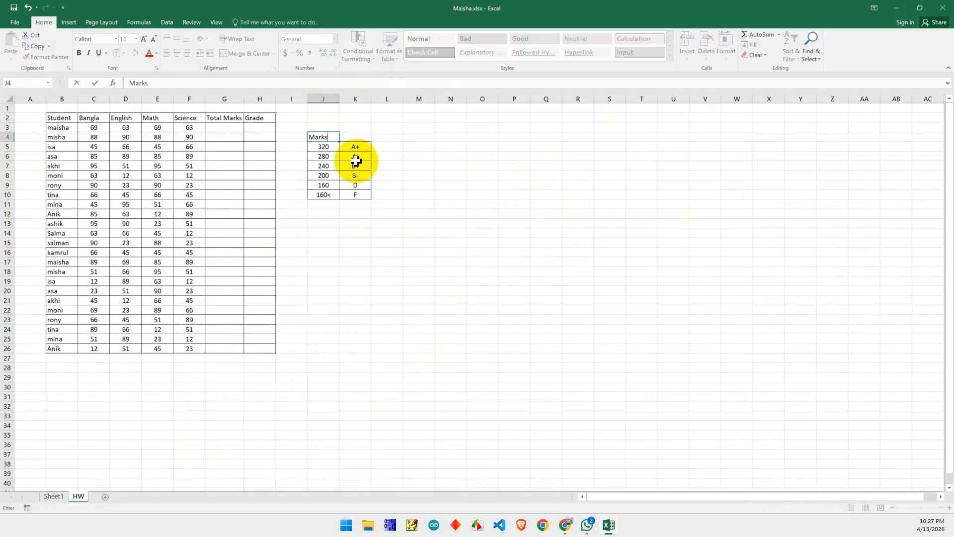
pyautogui.write('rks')
pyautogui.press('Tab')
pyautogui.write('G')
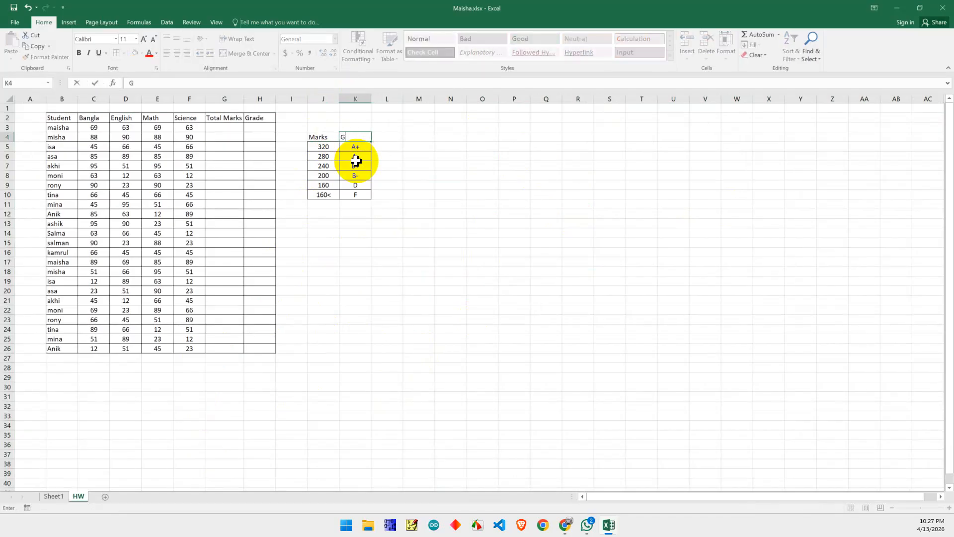
pyautogui.click(386, 175)
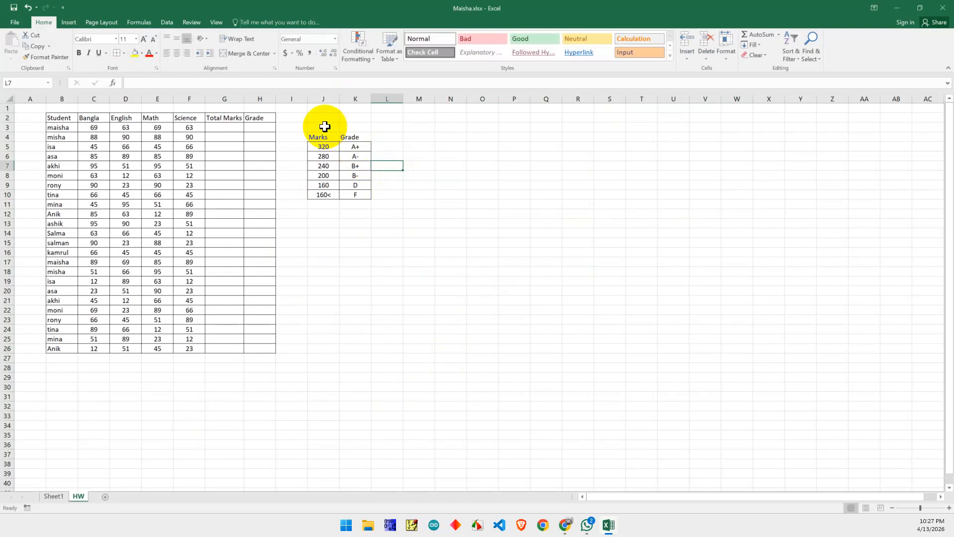
# Step: Apply all borders to the threshold table including its headers, J4:K10
pyautogui.moveTo(316, 136); pyautogui.dragTo(351, 196)
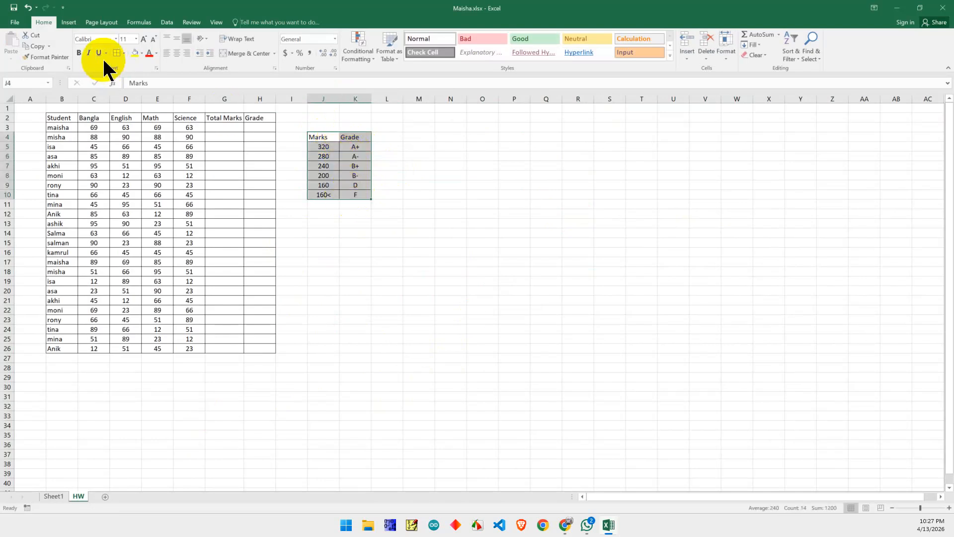
pyautogui.click(123, 53)
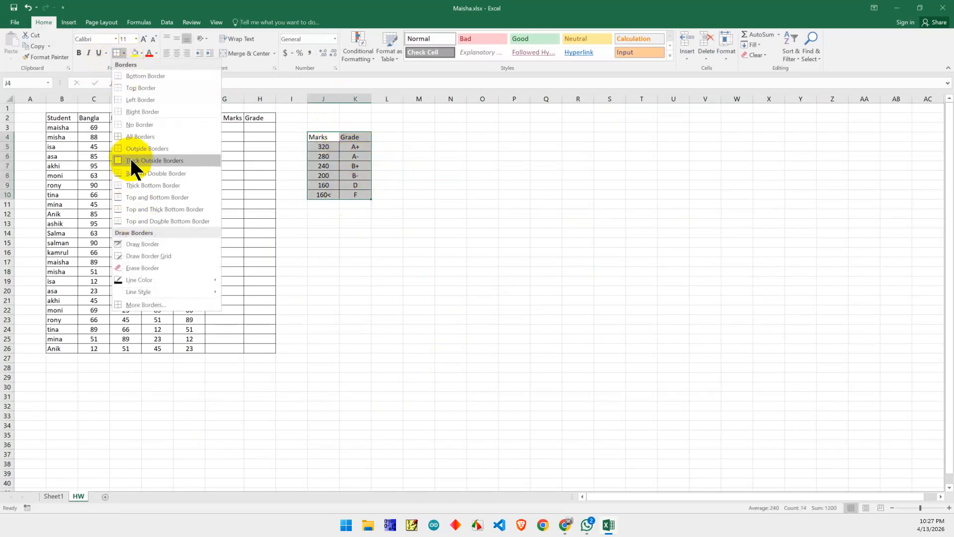
pyautogui.click(135, 136)
pyautogui.click(411, 196)
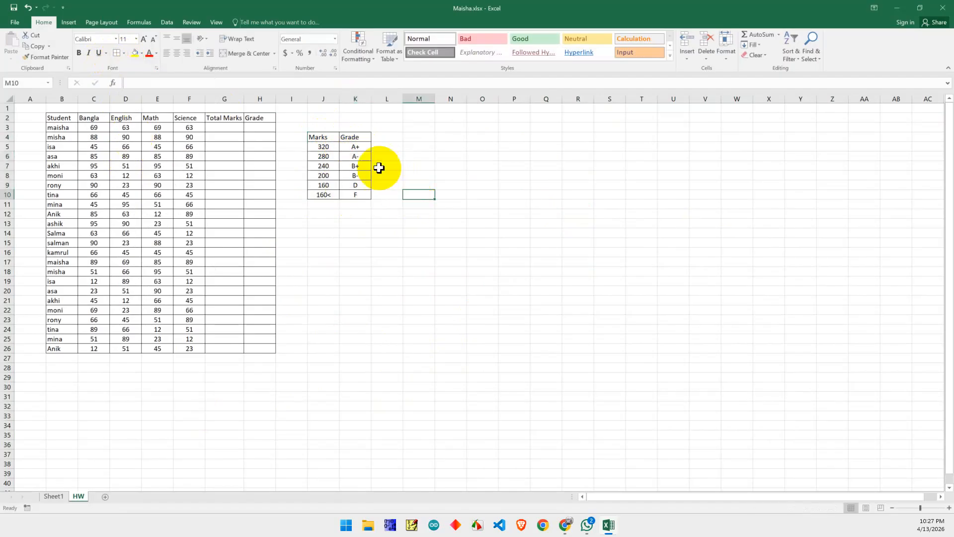
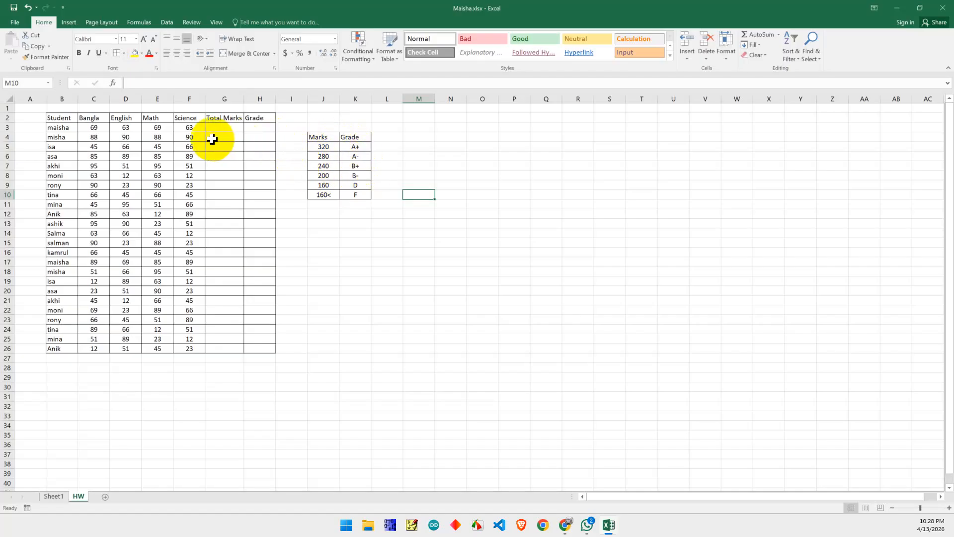
pyautogui.moveTo(217, 128); pyautogui.dragTo(222, 346)
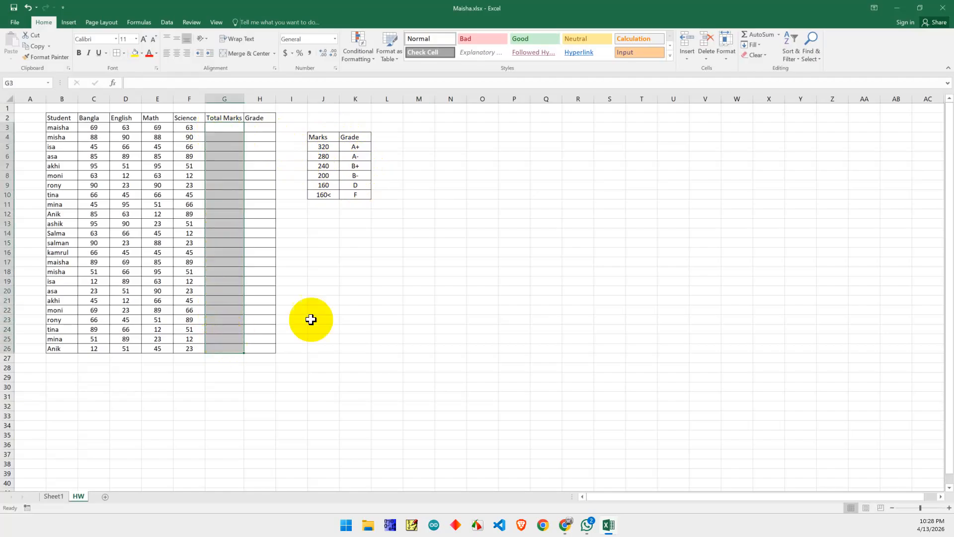
pyautogui.click(408, 282)
pyautogui.moveTo(253, 128); pyautogui.dragTo(266, 350)
pyautogui.click(379, 258)
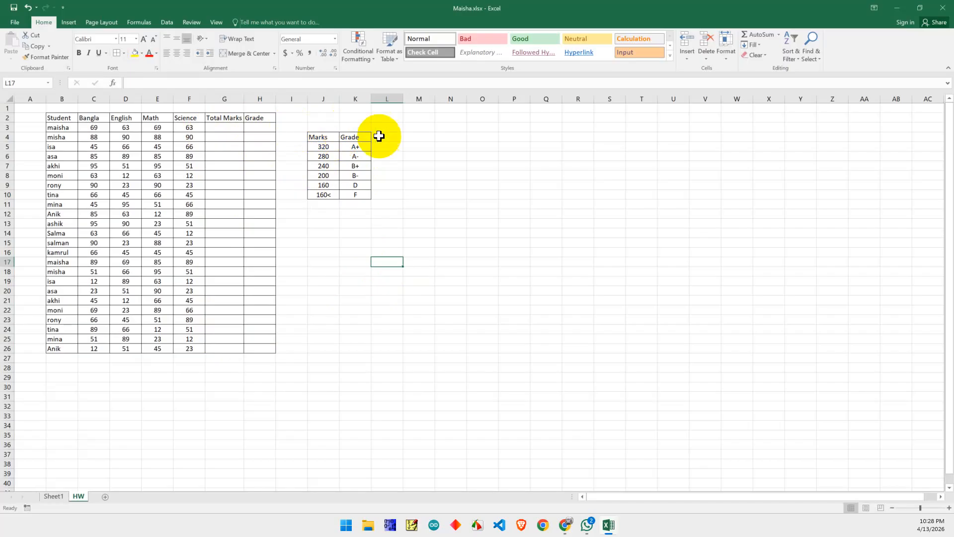
# Step: Enter the sample values 10, 20 and 30 in R7:R9
pyautogui.click(572, 166)
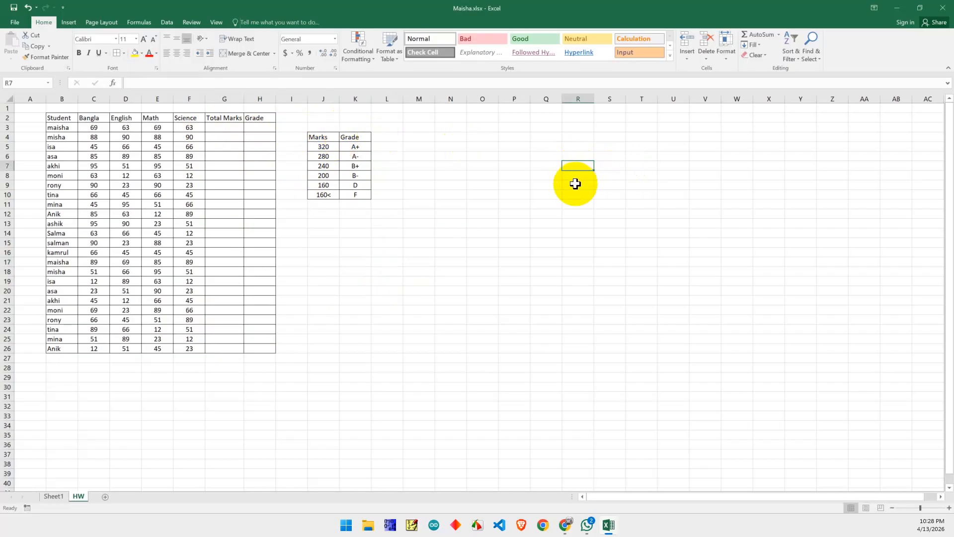
pyautogui.write('10')
pyautogui.press('Return')
pyautogui.write('20')
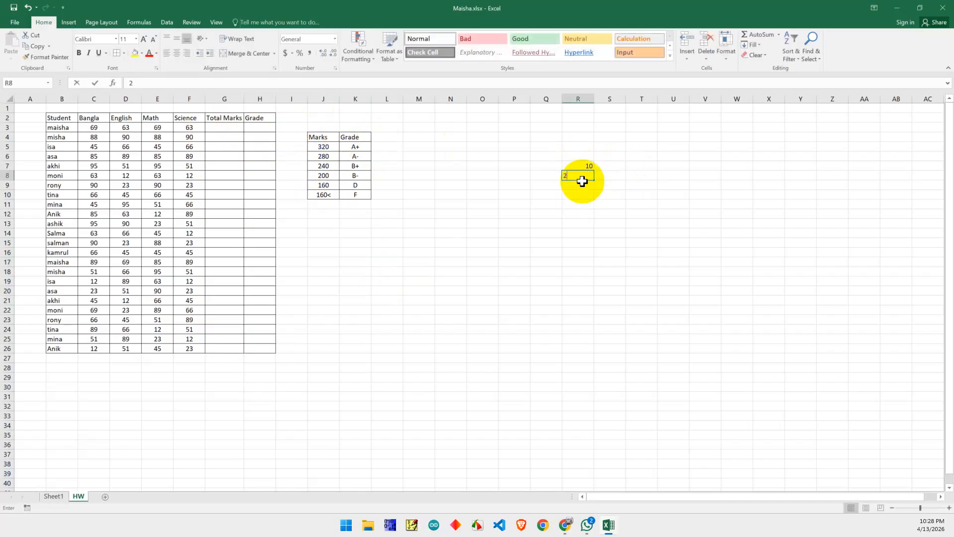
pyautogui.press('Return')
pyautogui.write('30')
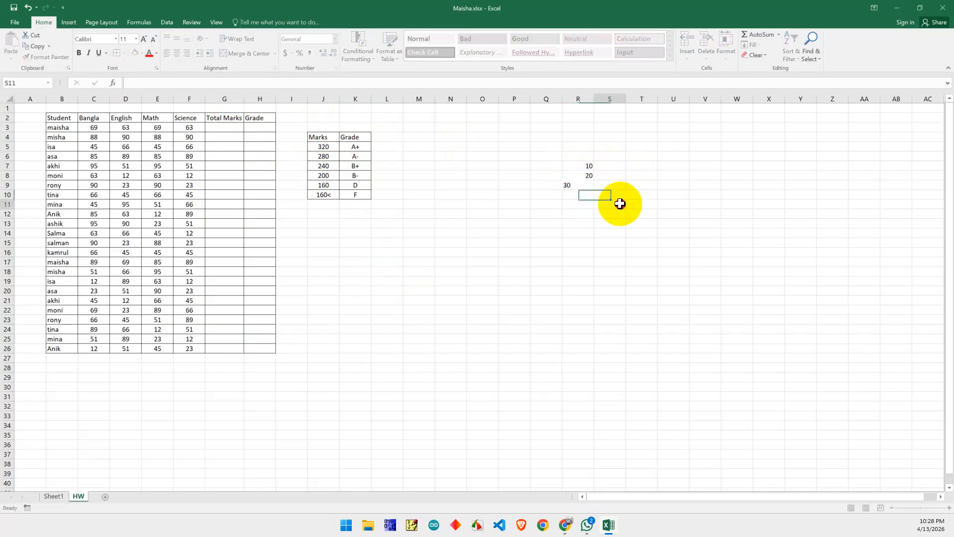
pyautogui.click(616, 203)
# Step: Find the largest sample value in U7 with the MAX function over R7:R9
pyautogui.click(662, 164)
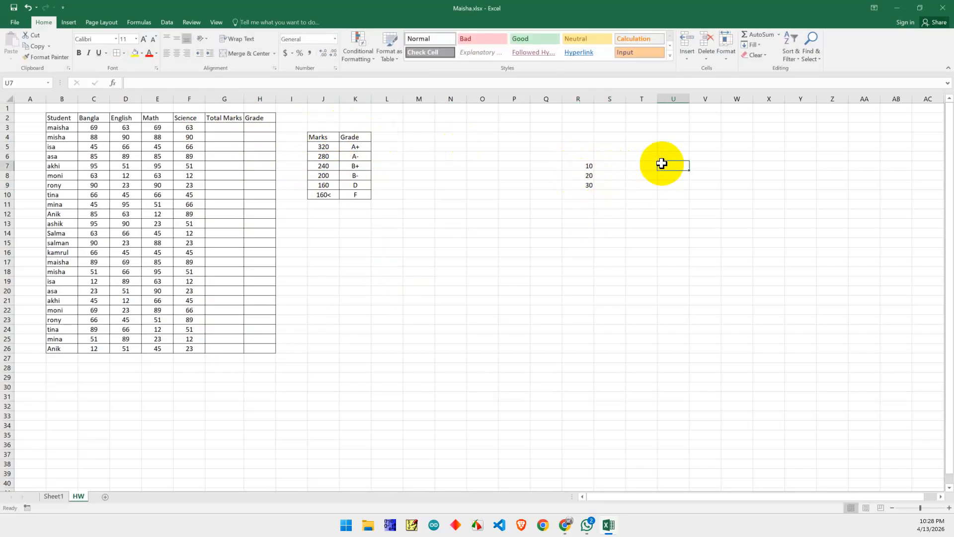
pyautogui.doubleClick(665, 165)
pyautogui.write('=max')
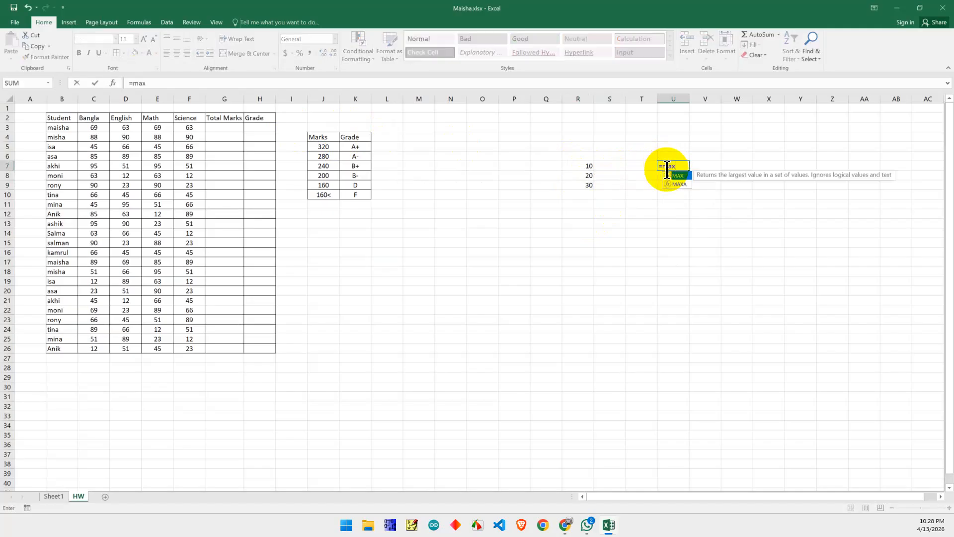
pyautogui.doubleClick(681, 176)
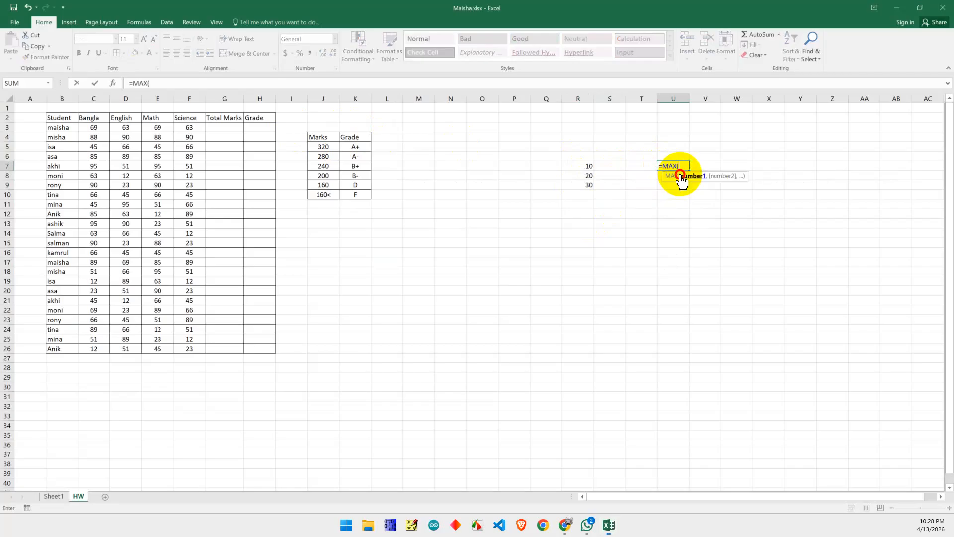
pyautogui.moveTo(586, 164); pyautogui.dragTo(587, 188)
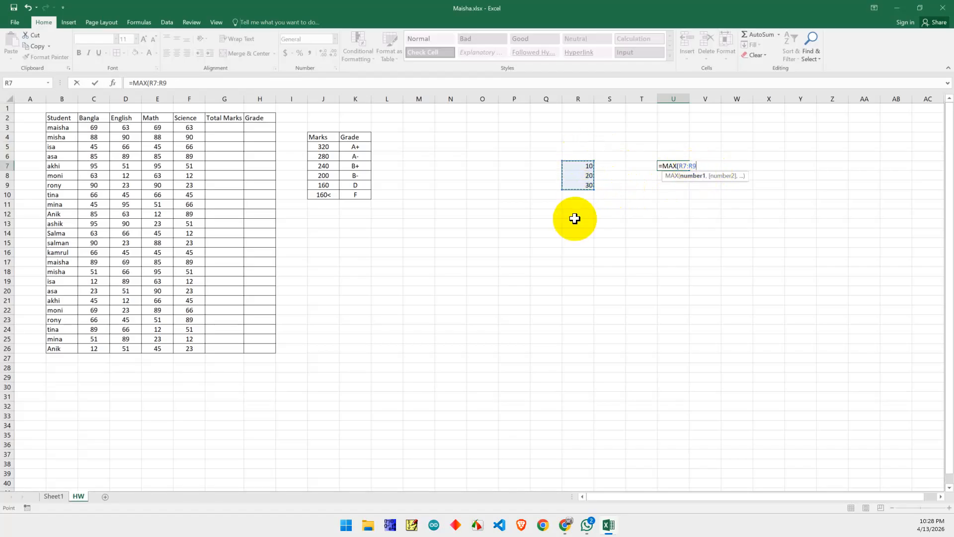
pyautogui.press('Return')
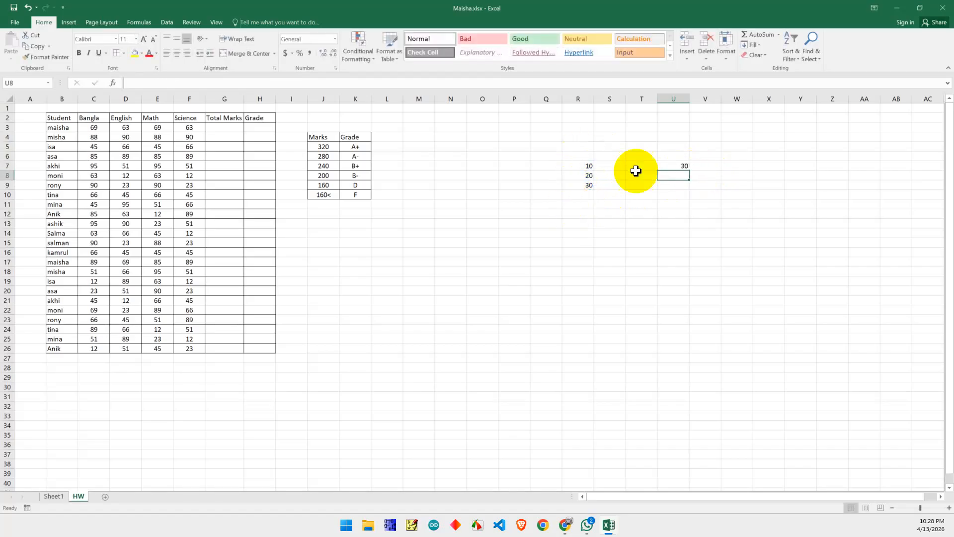
# Step: Delete the sample values in R7:R9 and the MAX formula in U7
pyautogui.click(586, 186)
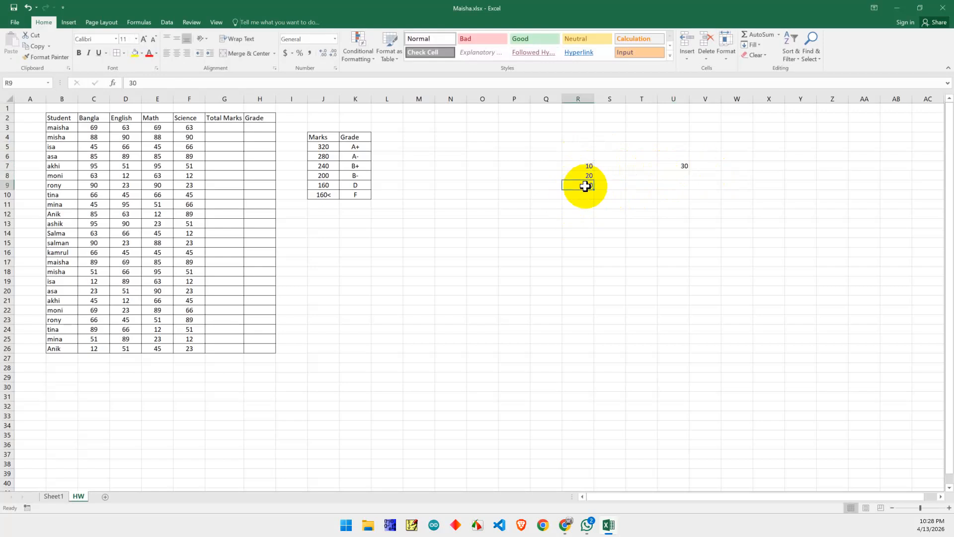
pyautogui.moveTo(586, 164); pyautogui.dragTo(727, 209)
pyautogui.press('Delete')
pyautogui.click(514, 243)
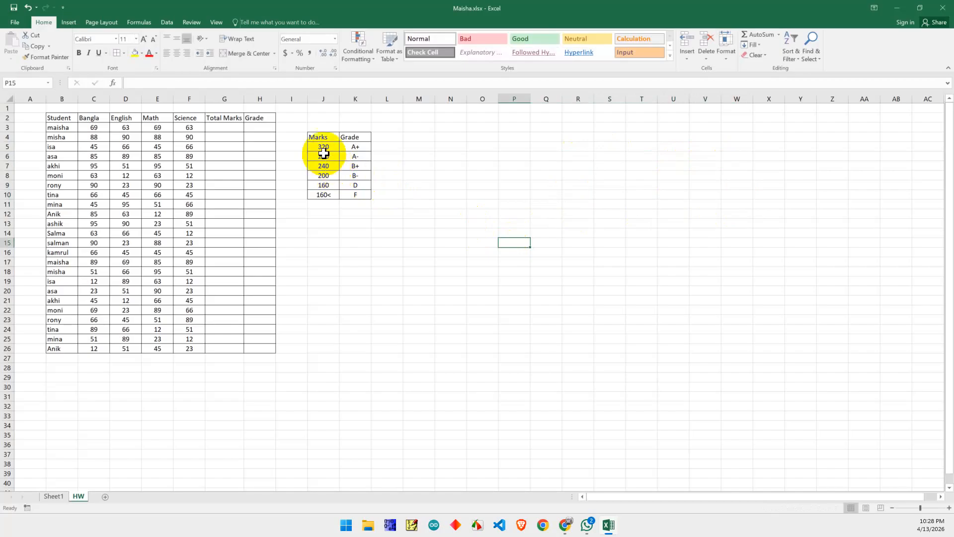
# Step: Enter the header Max in I2, next to the Grade header
pyautogui.click(289, 116)
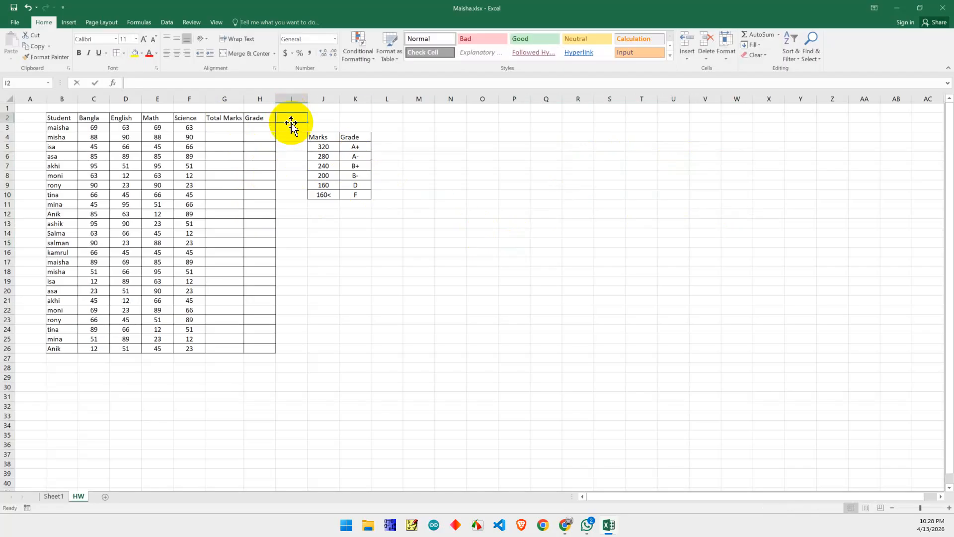
pyautogui.write('Max')
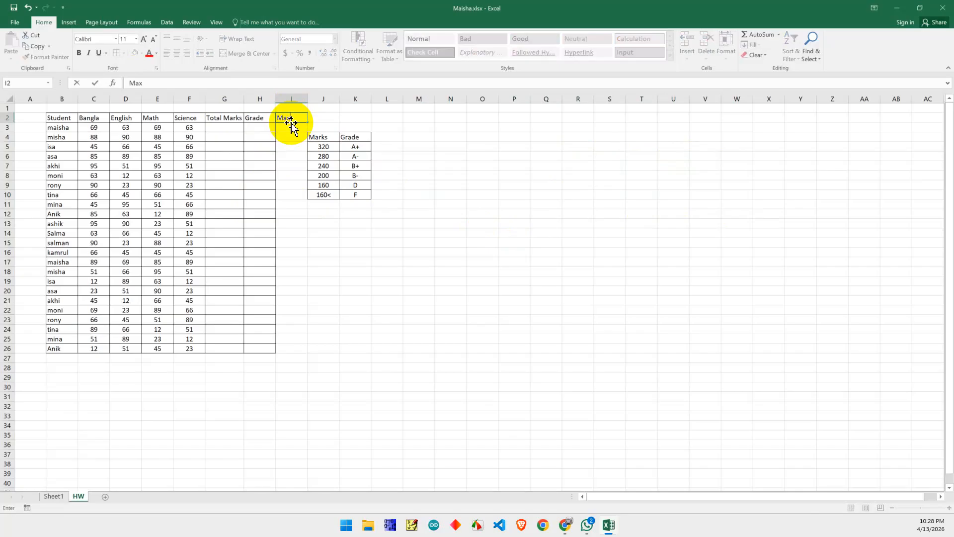
pyautogui.rightClick(294, 98)
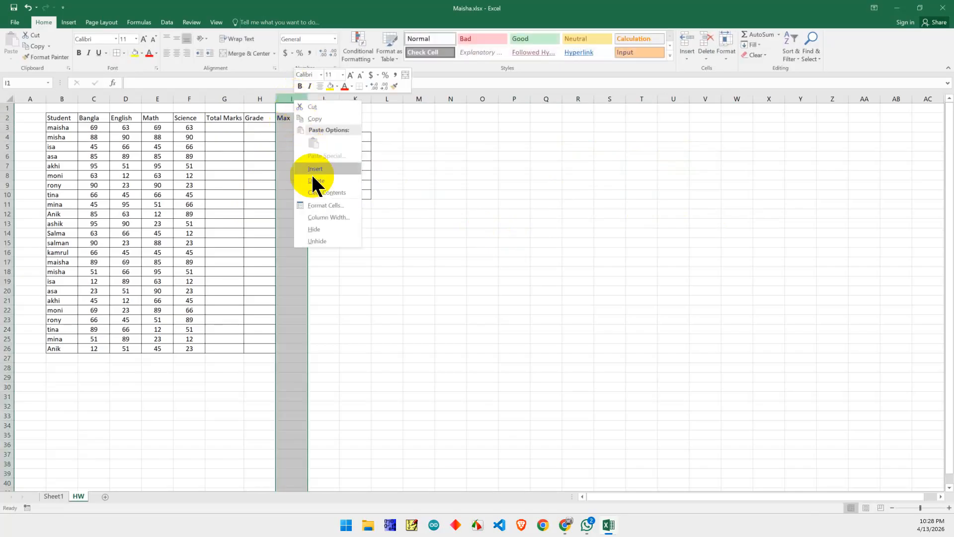
pyautogui.click(507, 181)
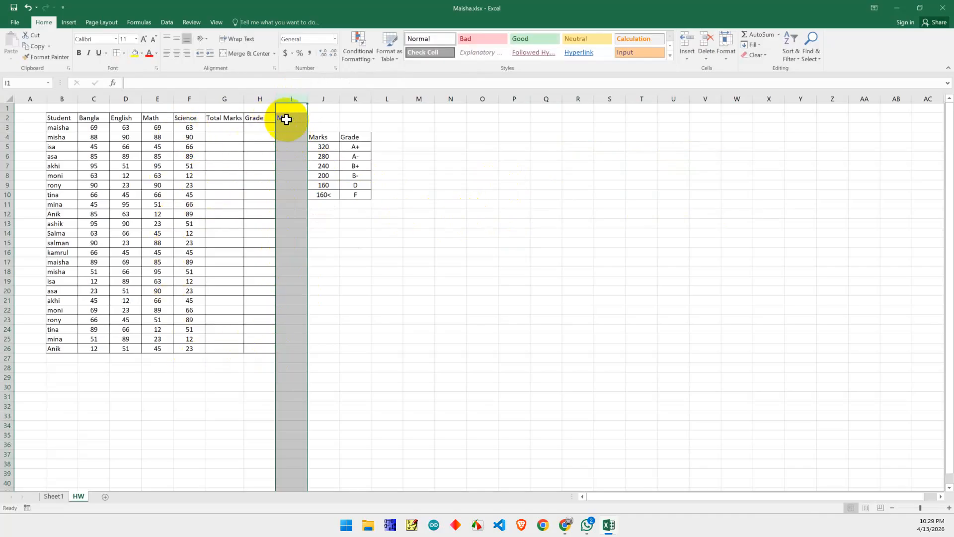
pyautogui.click(487, 134)
pyautogui.click(286, 121)
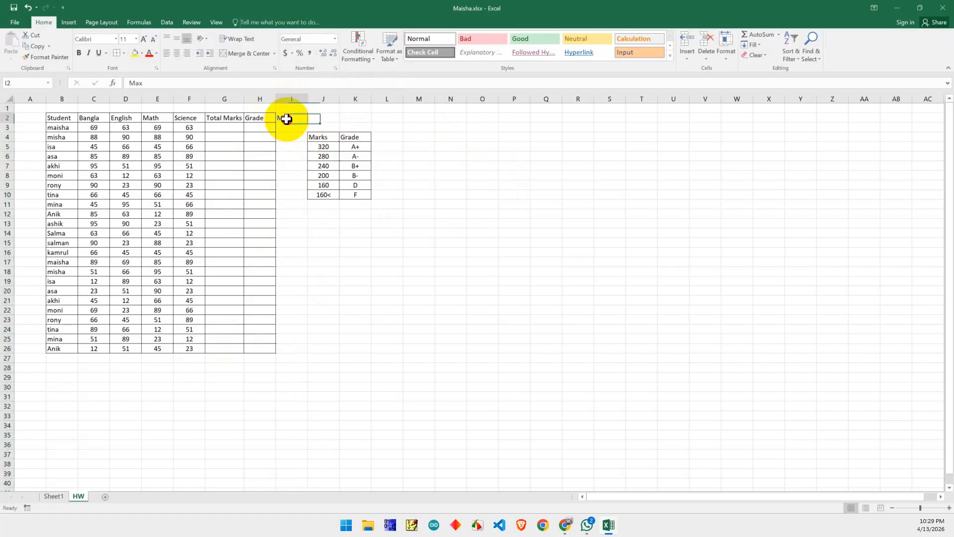
pyautogui.rightClick(300, 99)
pyautogui.click(486, 156)
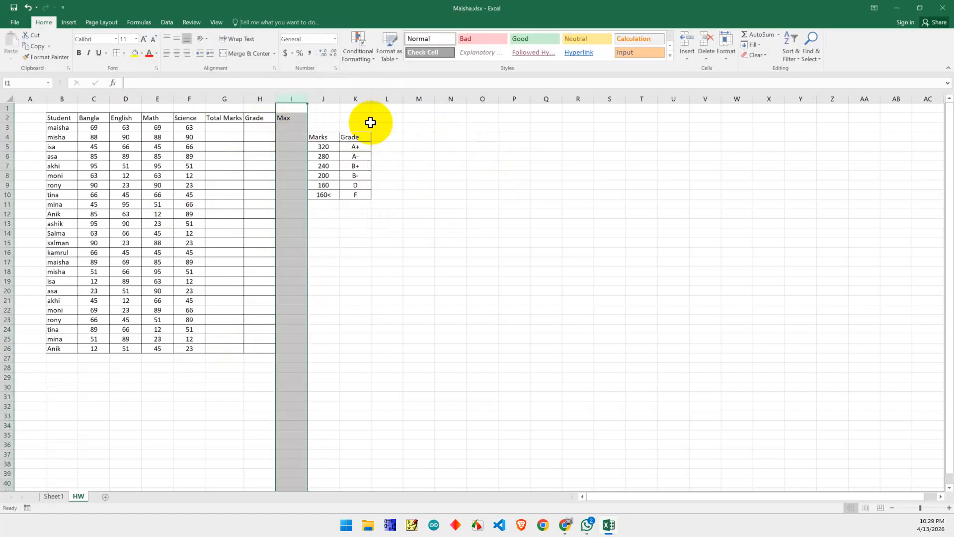
# Step: Insert two empty columns before column I, between the marks table and the threshold table
pyautogui.rightClick(294, 95)
pyautogui.click(320, 166)
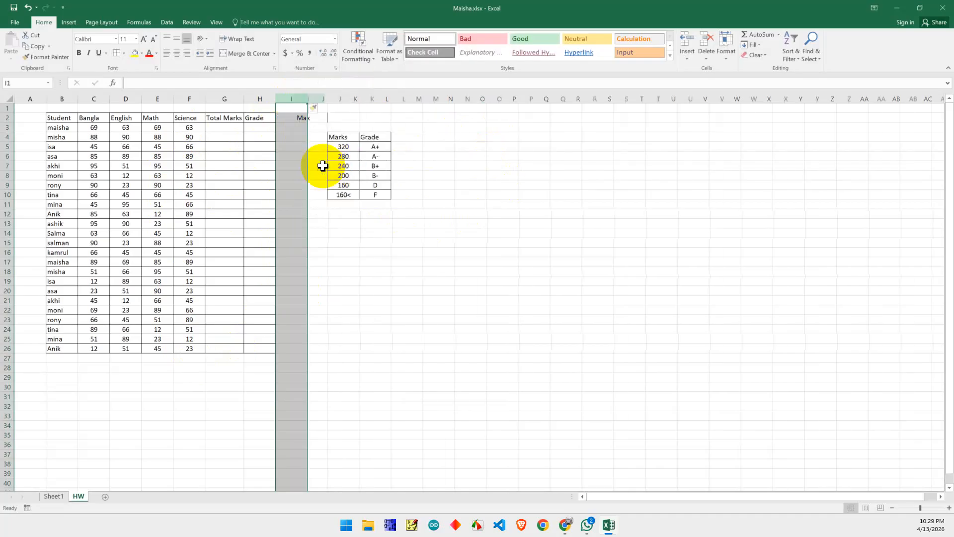
pyautogui.rightClick(298, 97)
pyautogui.click(320, 166)
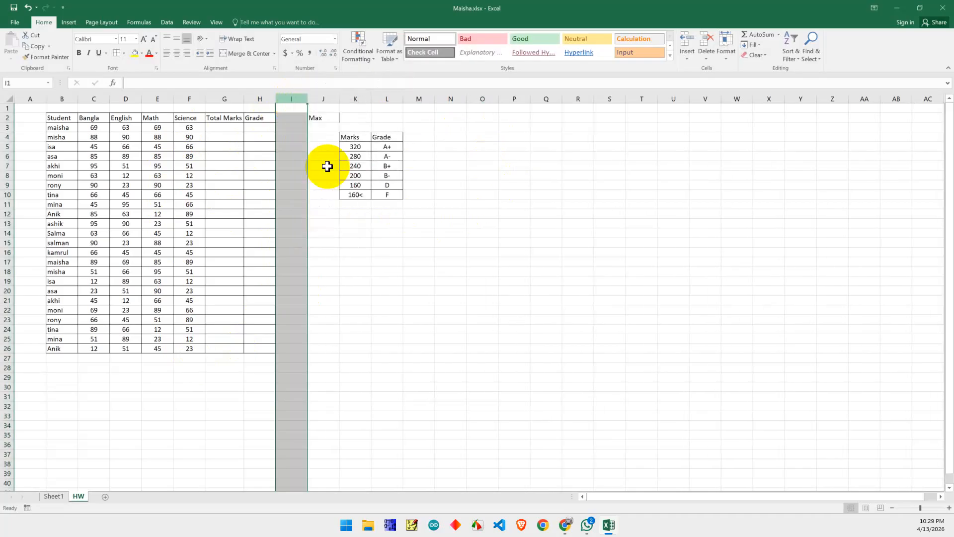
# Step: Add the headers Max in I2 and Min in J2 beside the Grade header
pyautogui.click(289, 117)
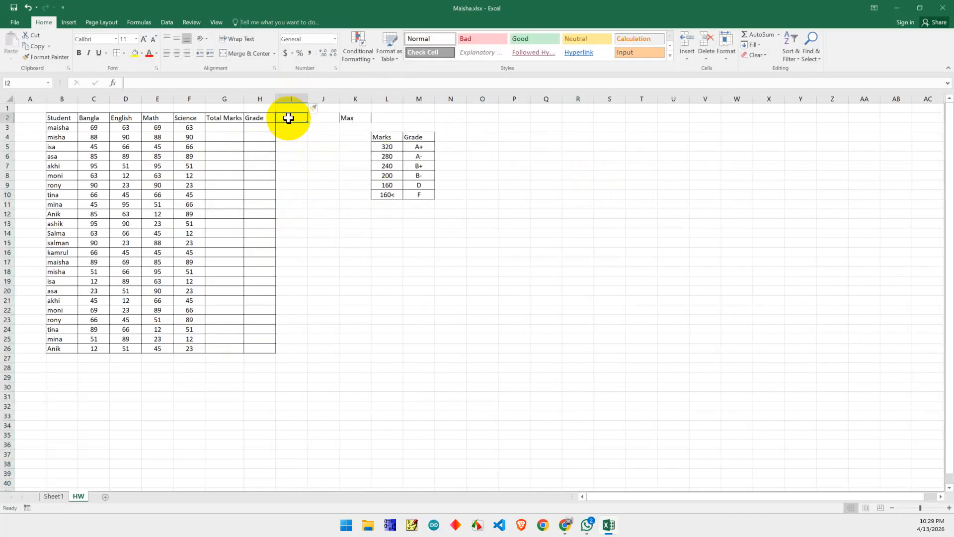
pyautogui.write('Max')
pyautogui.press('Tab')
pyautogui.write('Min')
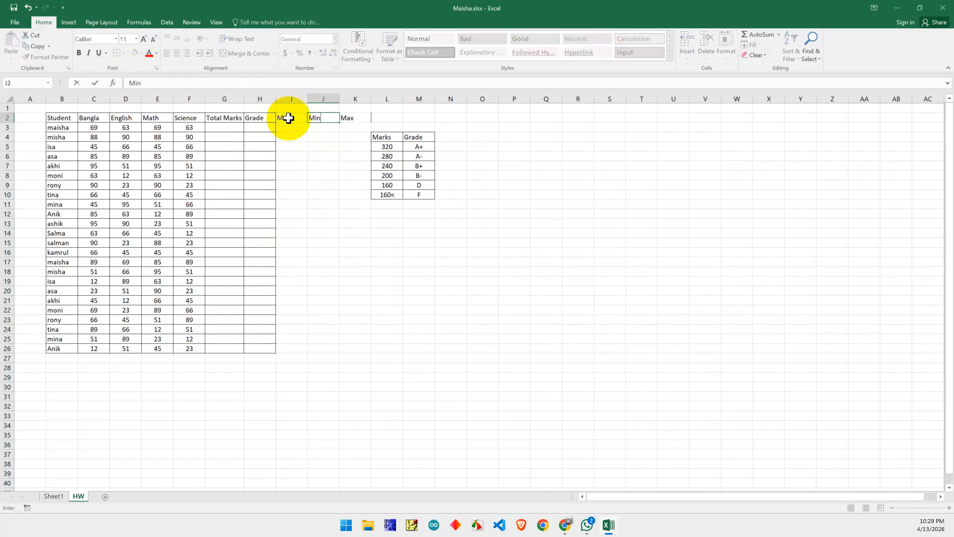
pyautogui.click(546, 185)
# Step: Delete the duplicate Max header from K2
pyautogui.click(360, 120)
pyautogui.press('Delete')
pyautogui.click(546, 166)
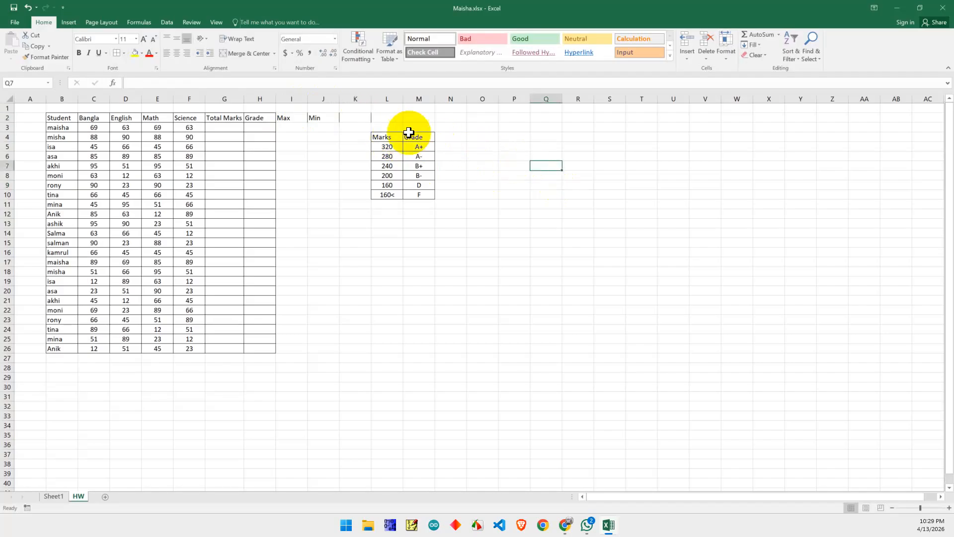
# Step: Apply all borders to the Max and Min headers and the cells below them, I2:J3
pyautogui.moveTo(296, 115)
pyautogui.mouseDown()
pyautogui.moveTo(283, 118)
pyautogui.moveTo(317, 118)
pyautogui.moveTo(316, 128)
pyautogui.mouseUp()
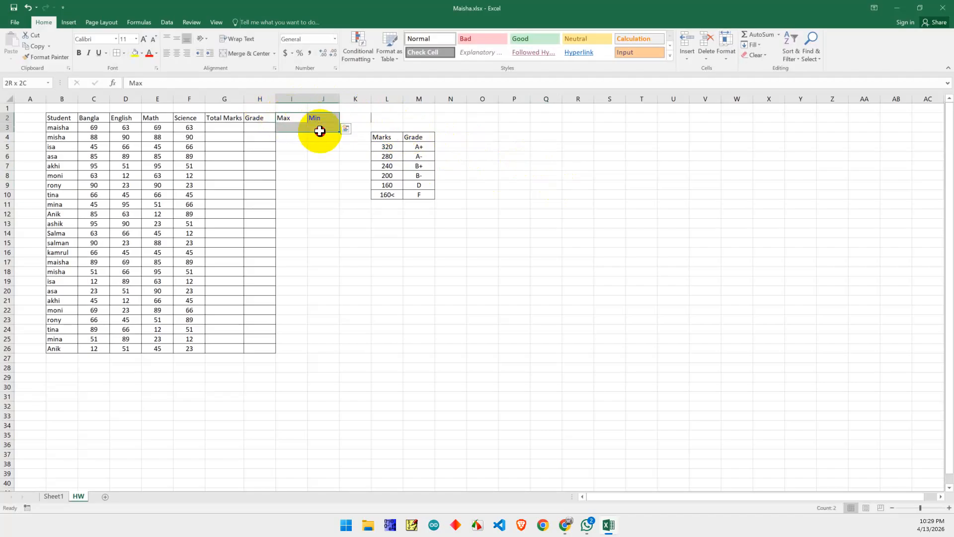
pyautogui.click(319, 210)
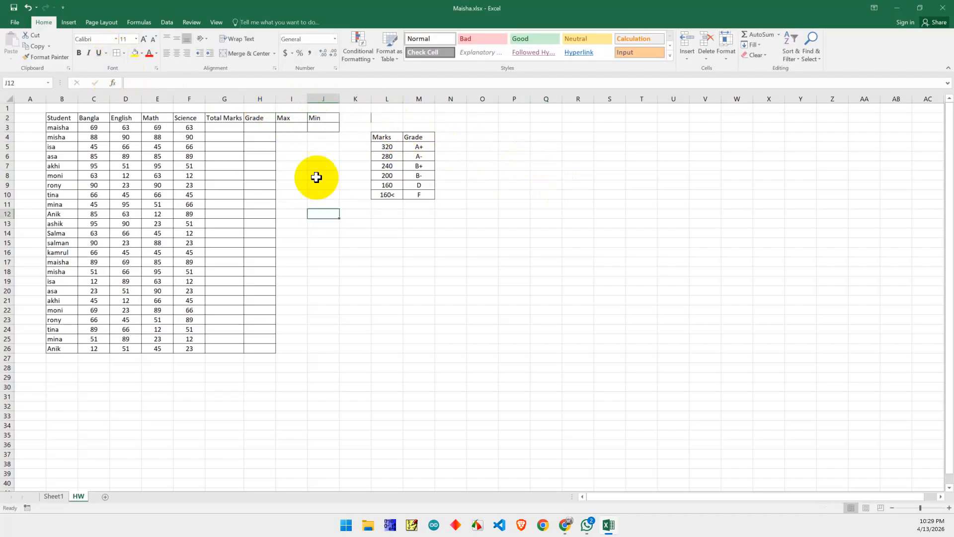
pyautogui.click(290, 129)
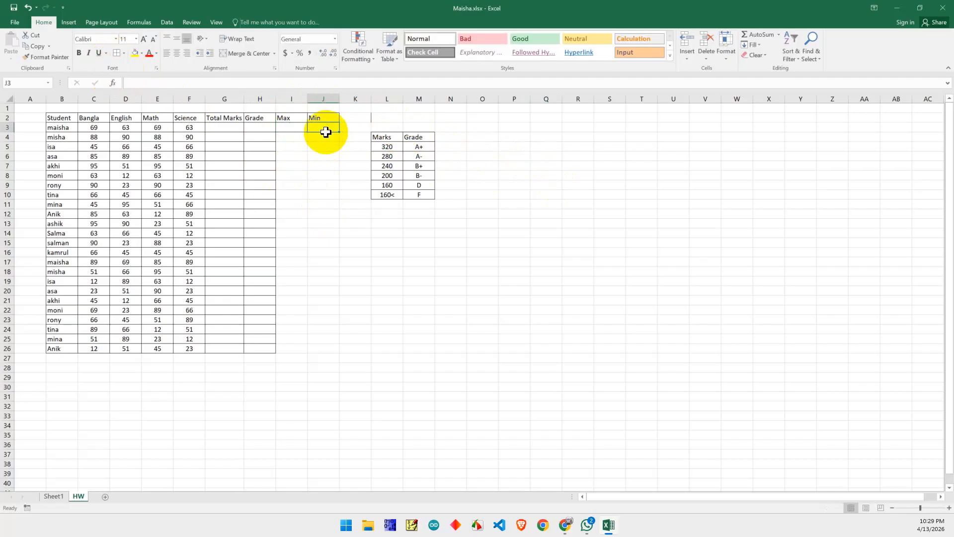
# Step: Remove the stray border from cell L2 above the threshold table
pyautogui.click(377, 119)
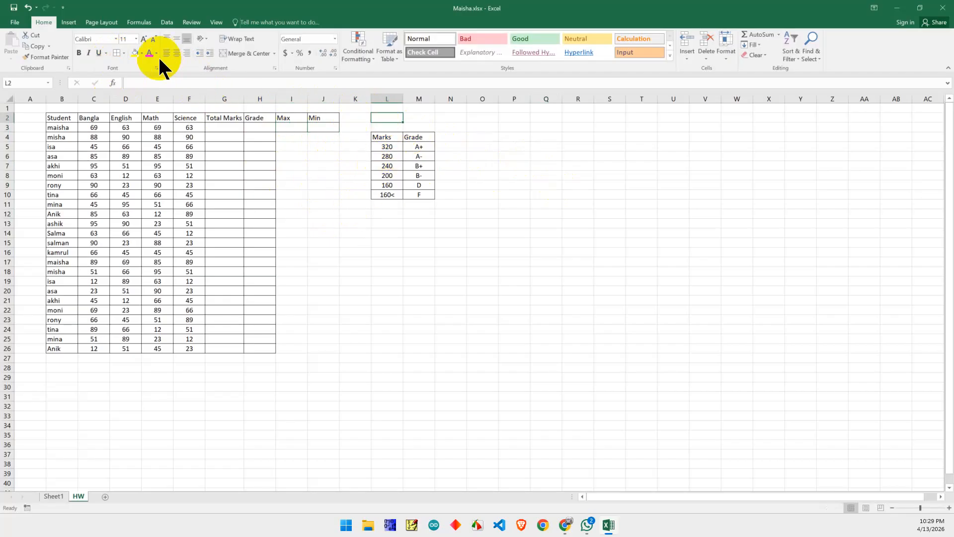
pyautogui.click(123, 54)
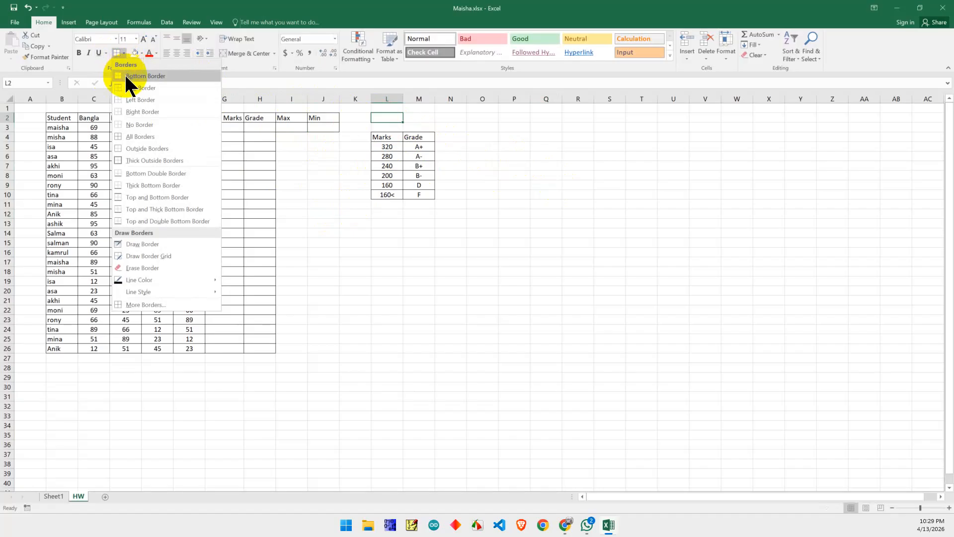
pyautogui.click(142, 125)
pyautogui.click(547, 235)
pyautogui.click(451, 395)
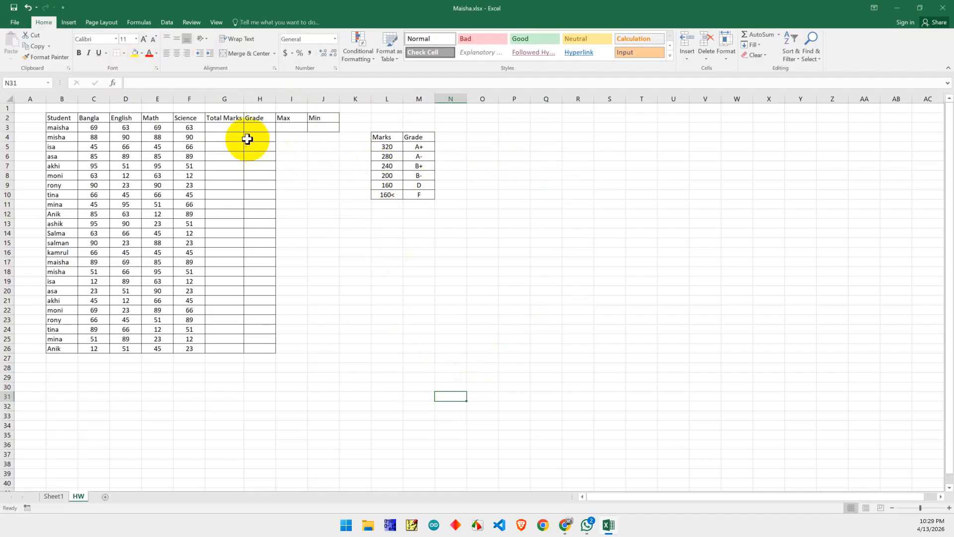
pyautogui.moveTo(223, 127); pyautogui.dragTo(226, 349)
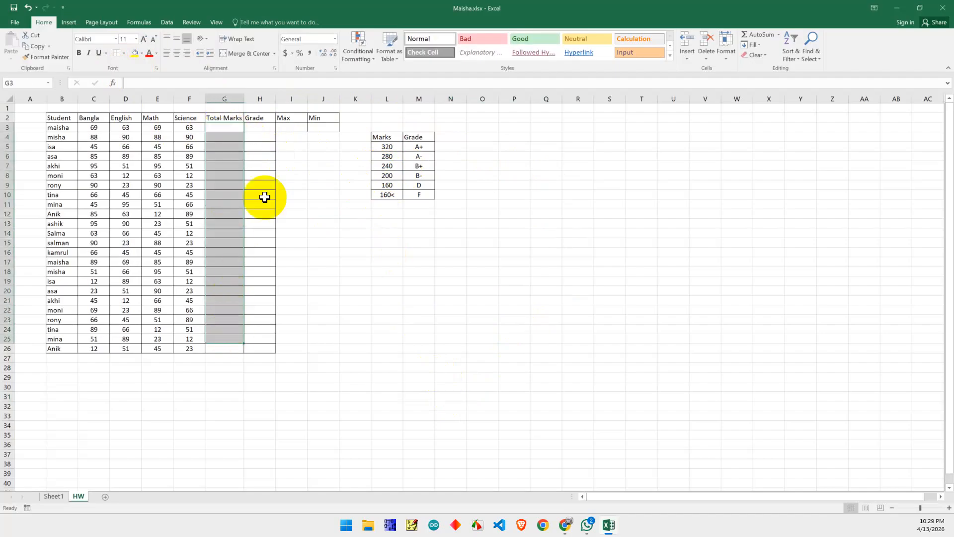
pyautogui.moveTo(262, 128); pyautogui.dragTo(256, 342)
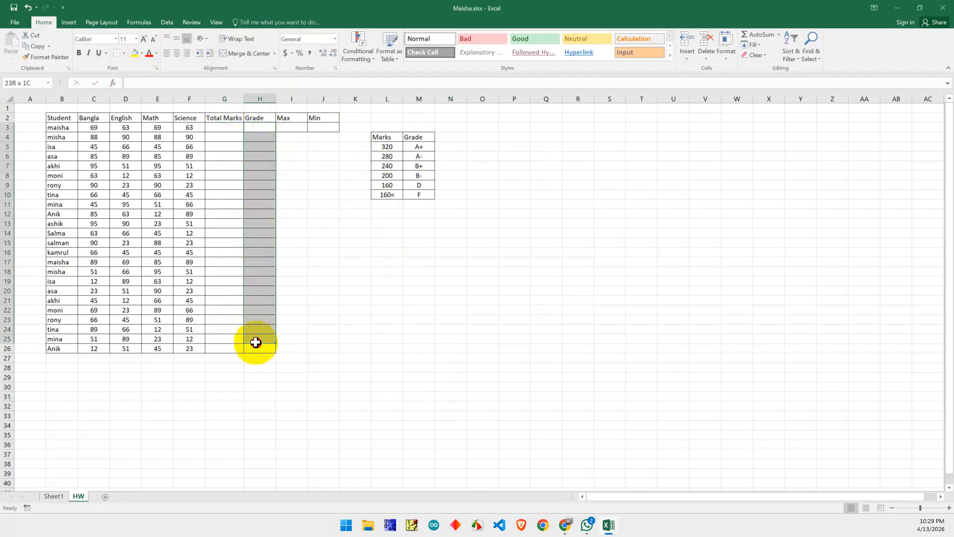
pyautogui.moveTo(323, 303); pyautogui.dragTo(323, 311)
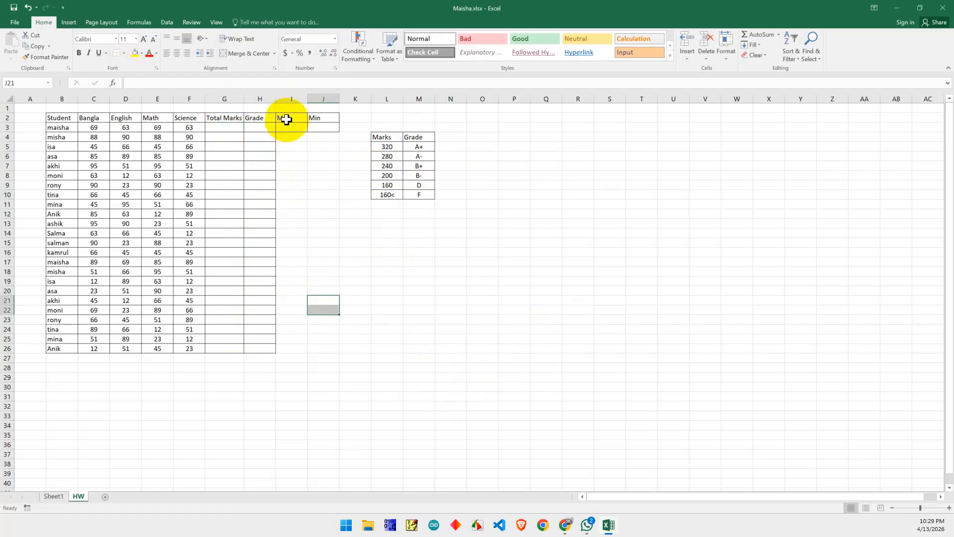
pyautogui.click(323, 126)
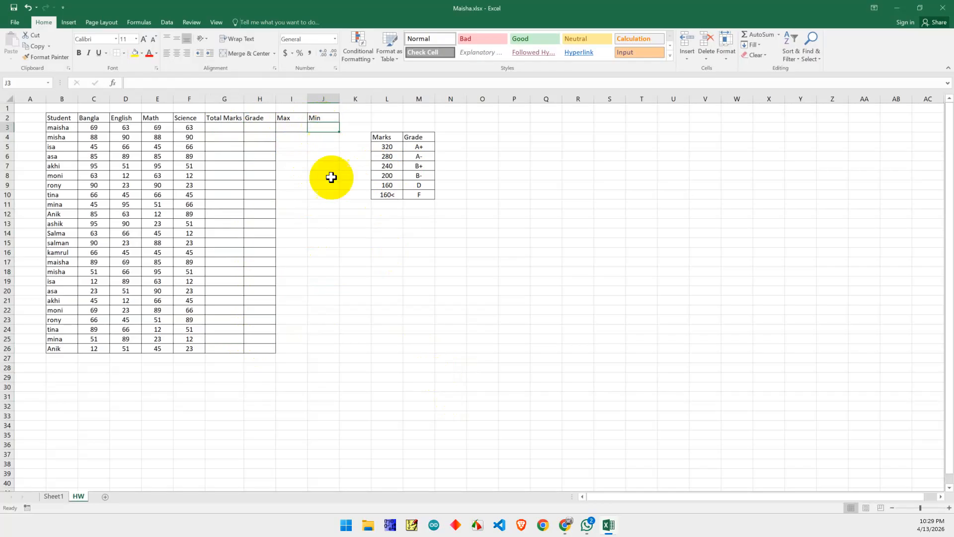
# Step: Enter the sample values 10, 20, 30 and 40 in Q11:Q14
pyautogui.doubleClick(543, 206)
pyautogui.write('10')
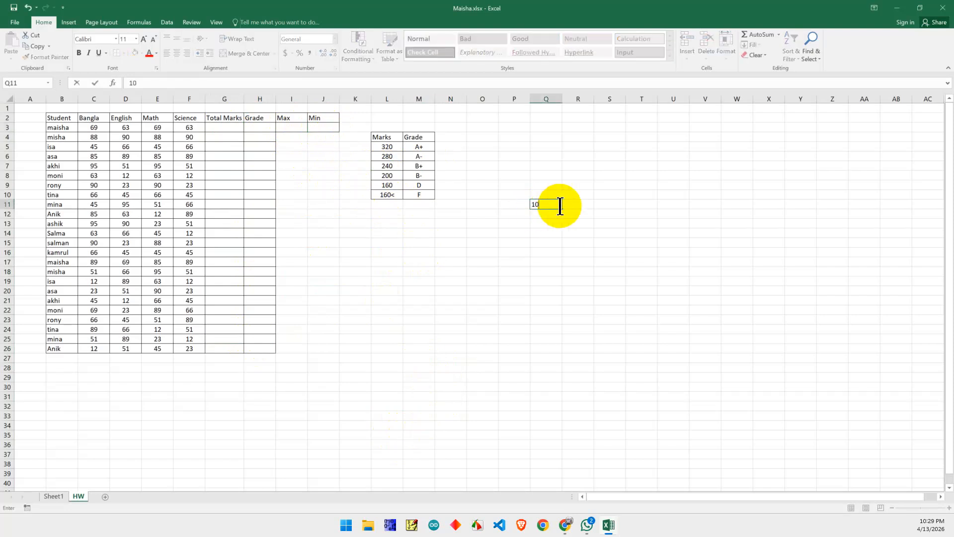
pyautogui.press('Return')
pyautogui.write('20')
pyautogui.press('Return')
pyautogui.write('30')
pyautogui.press('Return')
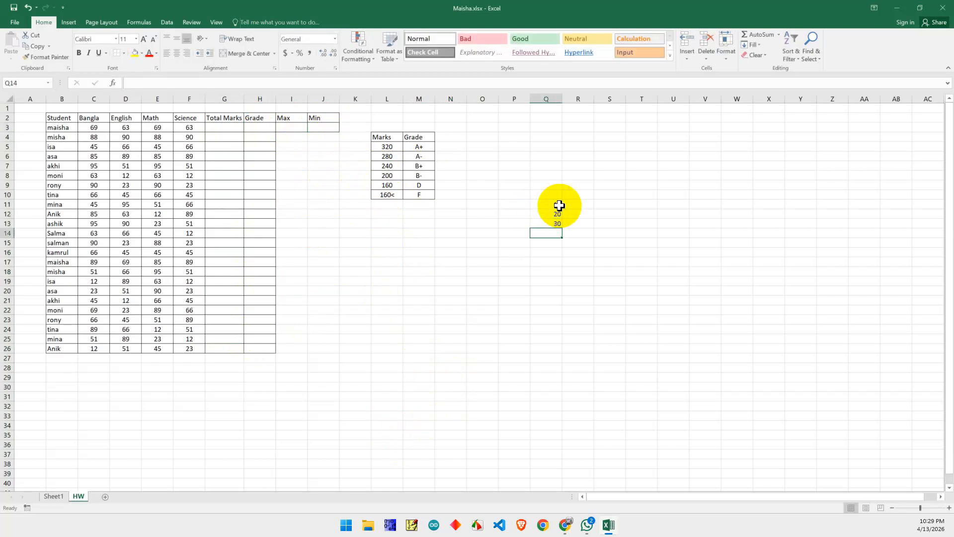
pyautogui.write('40')
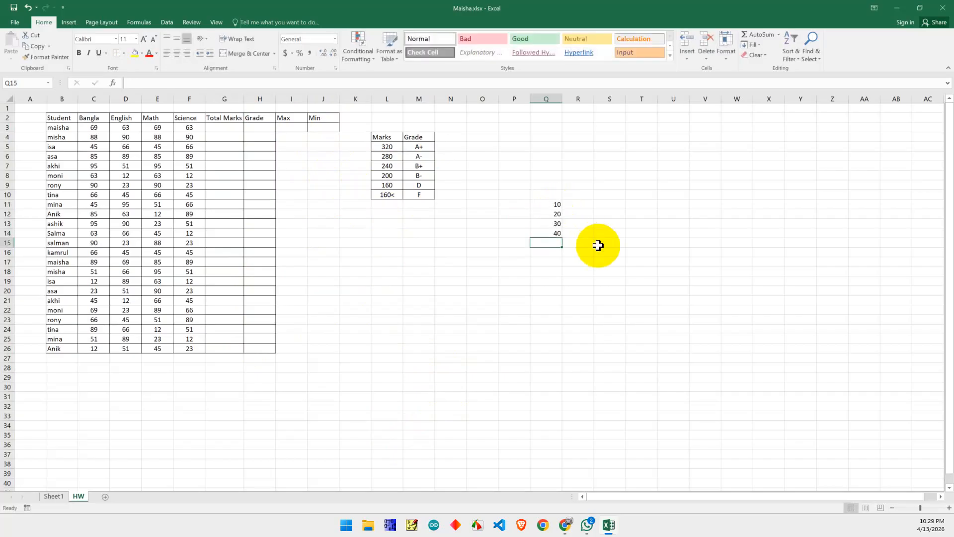
# Step: Copy the sample values in Q11:Q14 into Q15:Q18 and change the value in Q17 to 80
pyautogui.moveTo(560, 207); pyautogui.dragTo(556, 226)
pyautogui.moveTo(556, 233); pyautogui.dragTo(556, 233)
pyautogui.hotkey('ctrl', 'c')
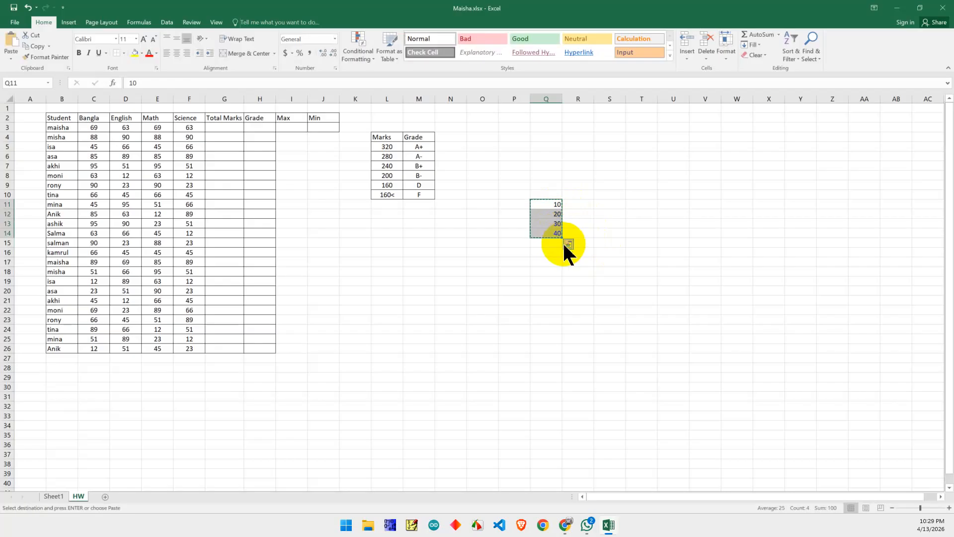
pyautogui.click(555, 243)
pyautogui.hotkey('ctrl', 'v')
pyautogui.click(555, 264)
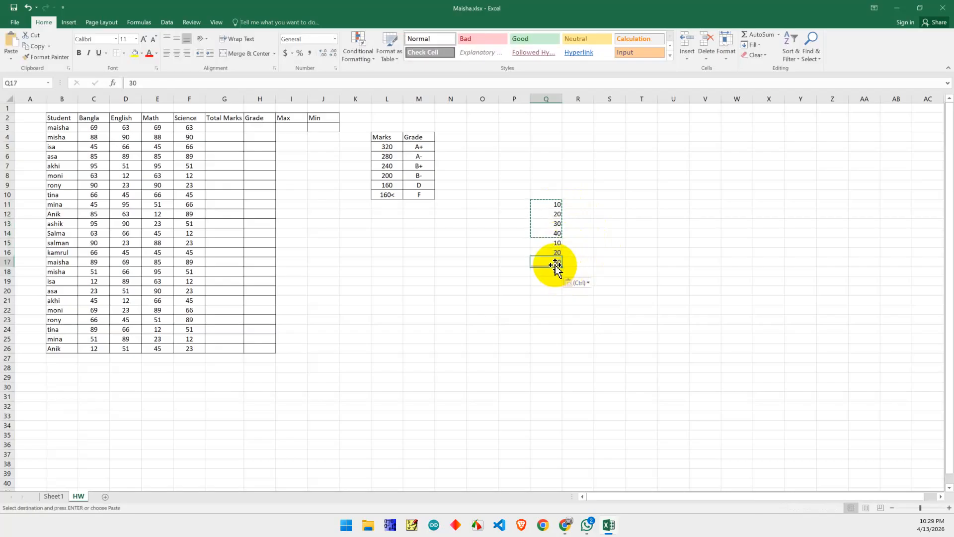
pyautogui.write('80')
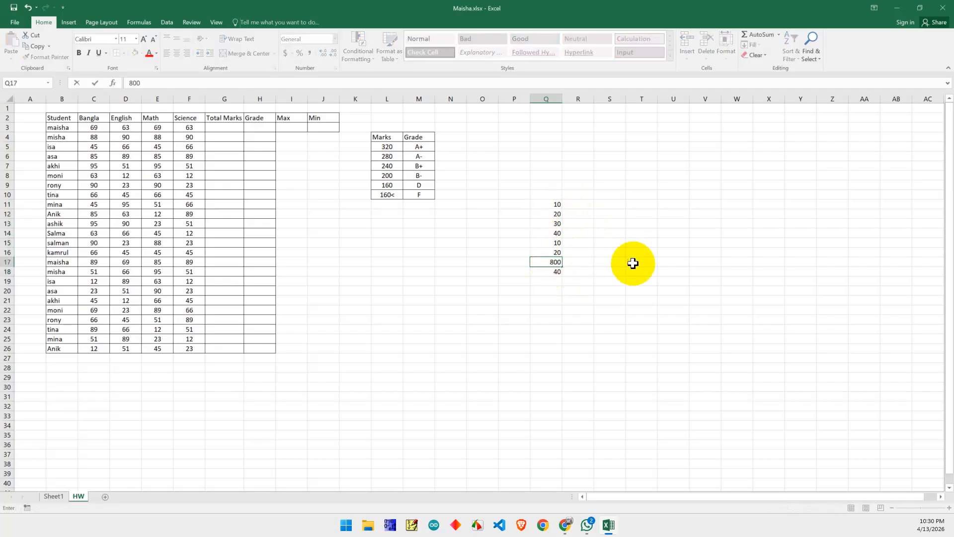
pyautogui.click(666, 271)
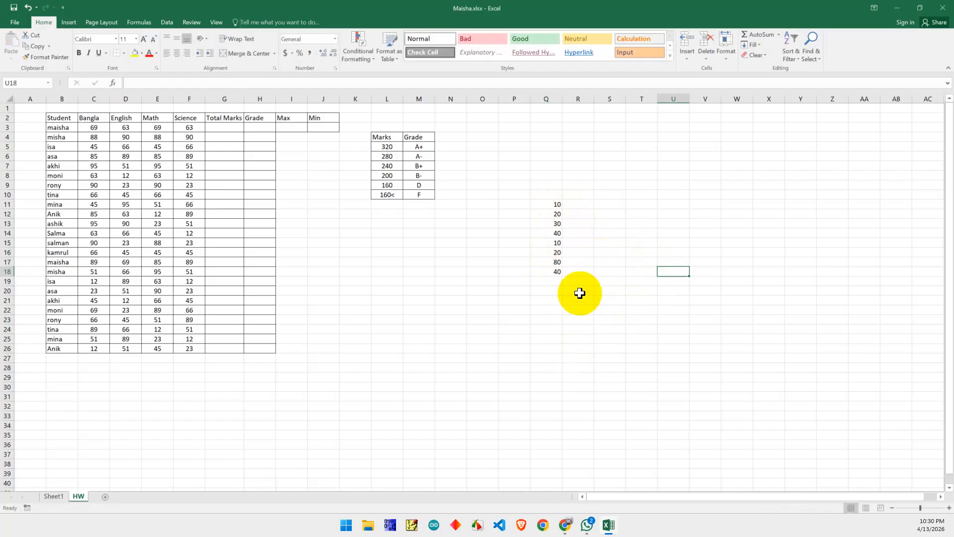
# Step: Enter a MAX formula in S12 that finds the largest of the sample values in Q11:Q18
pyautogui.click(604, 215)
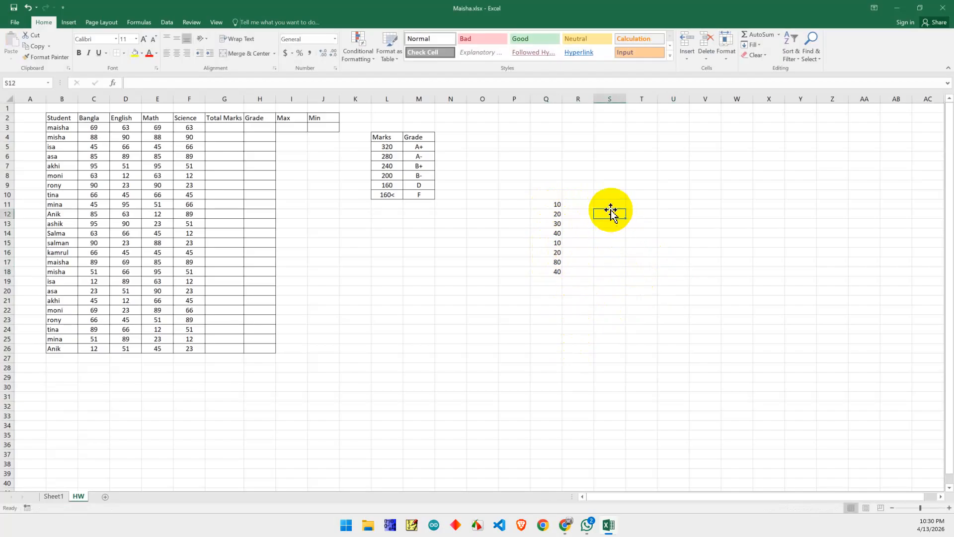
pyautogui.click(606, 215)
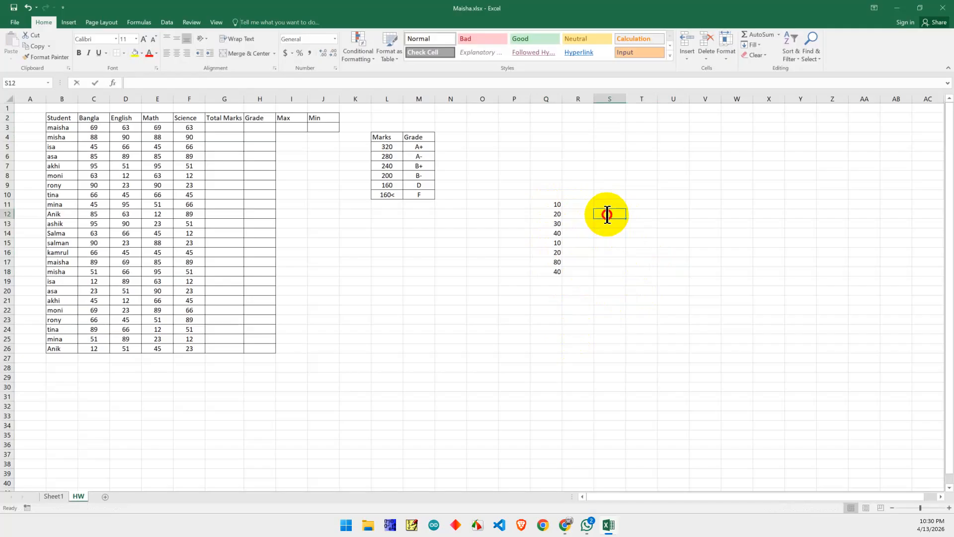
pyautogui.doubleClick(608, 215)
pyautogui.write('=m')
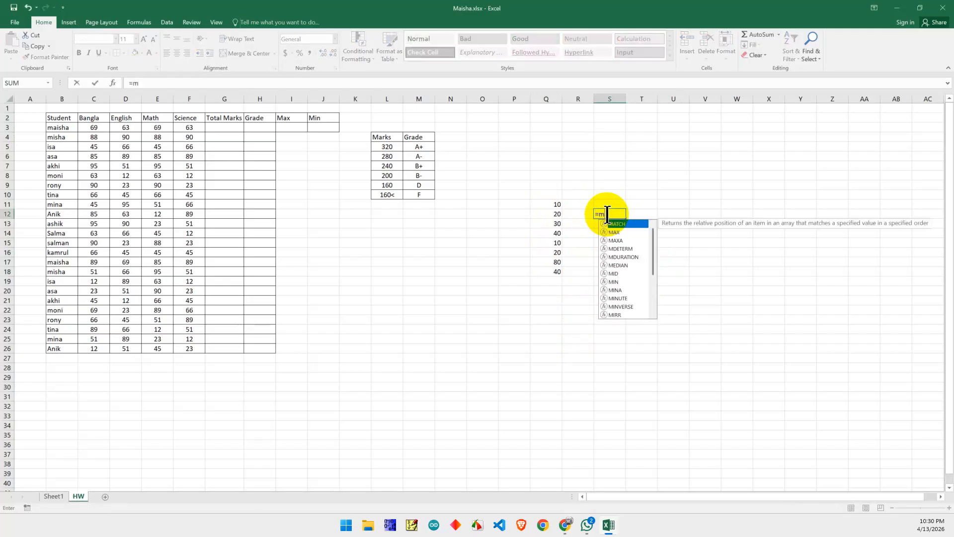
pyautogui.write('ax')
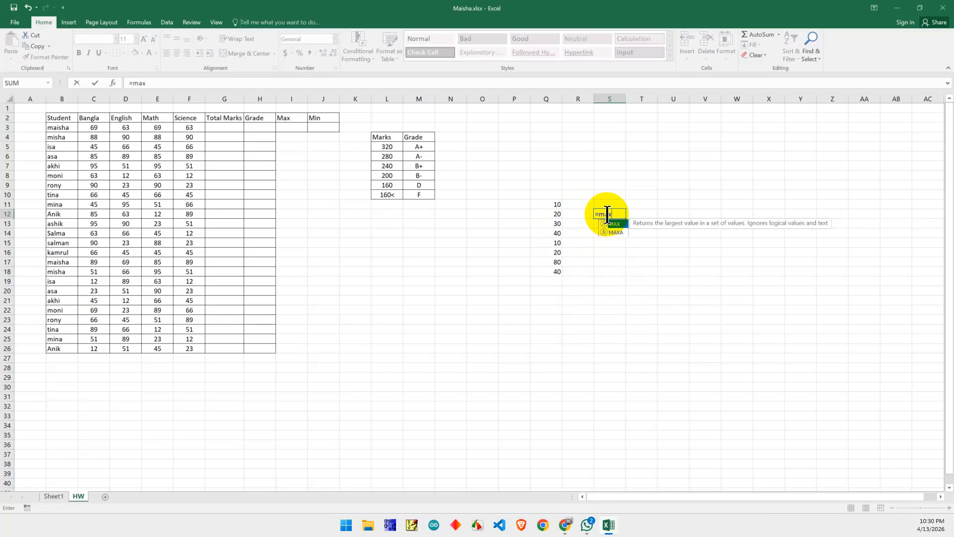
pyautogui.doubleClick(615, 224)
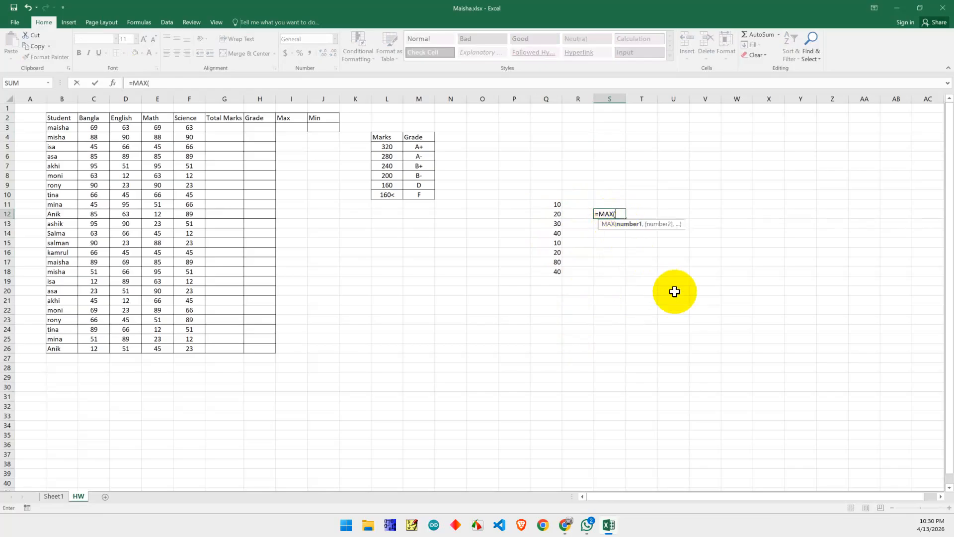
pyautogui.moveTo(548, 204); pyautogui.dragTo(556, 273)
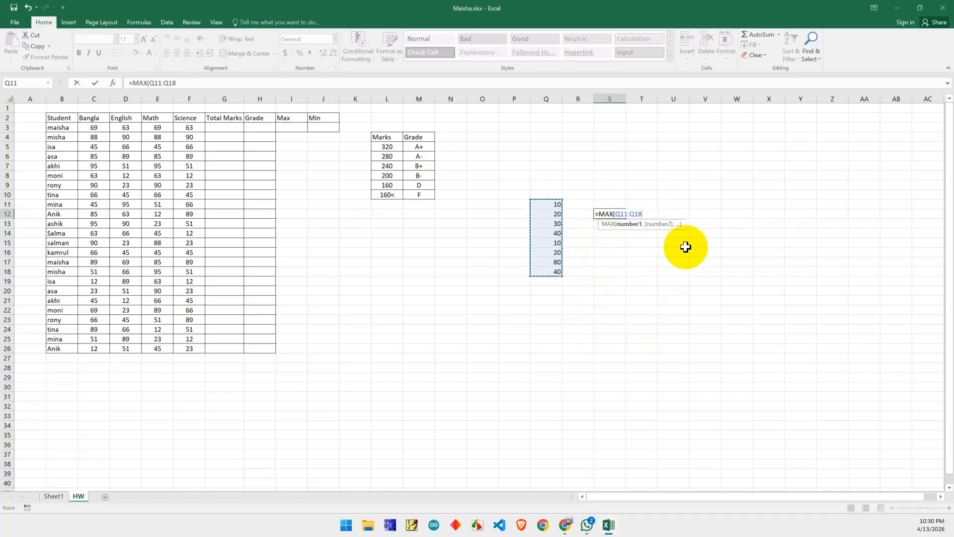
pyautogui.write(')')
pyautogui.press('Return')
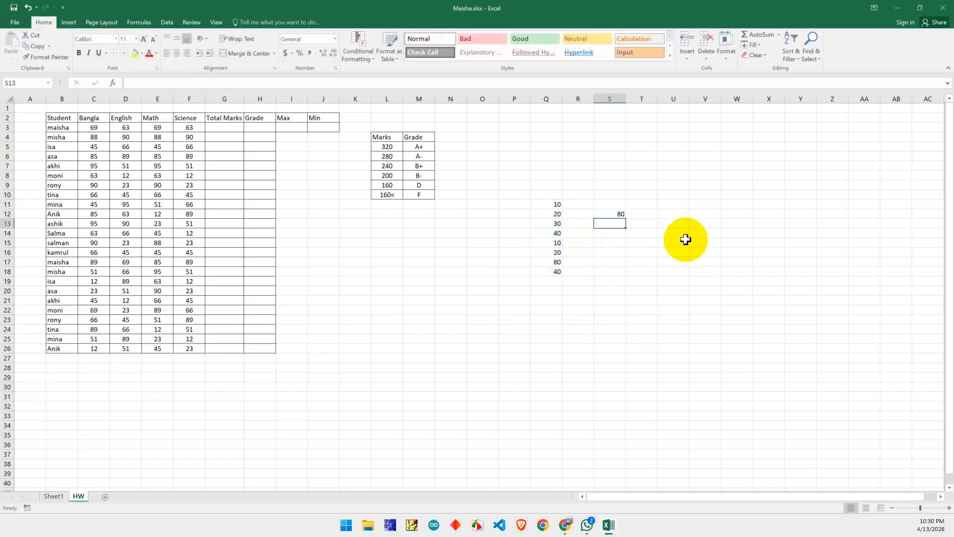
# Step: Enter a MIN formula in S13 that finds the smallest of the sample values in Q11:Q18
pyautogui.write('=')
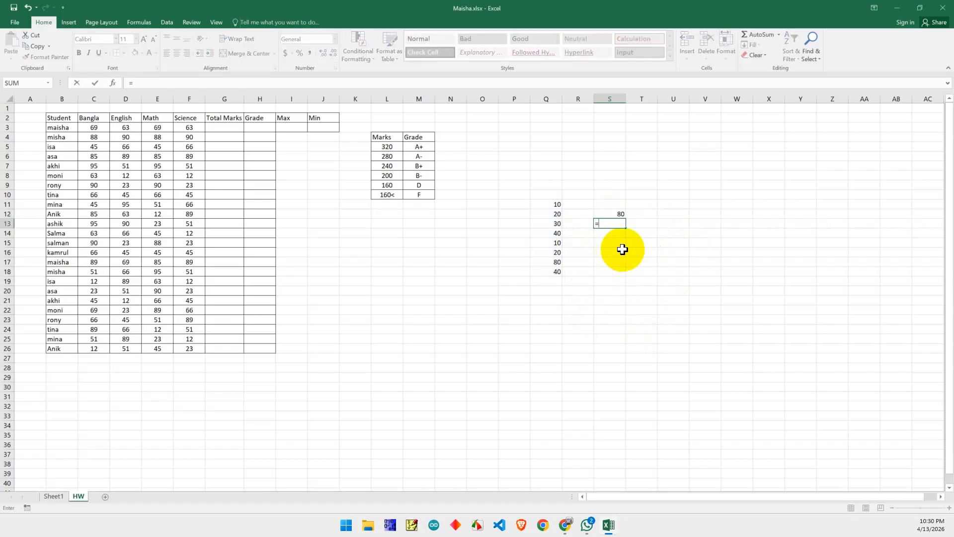
pyautogui.write('min')
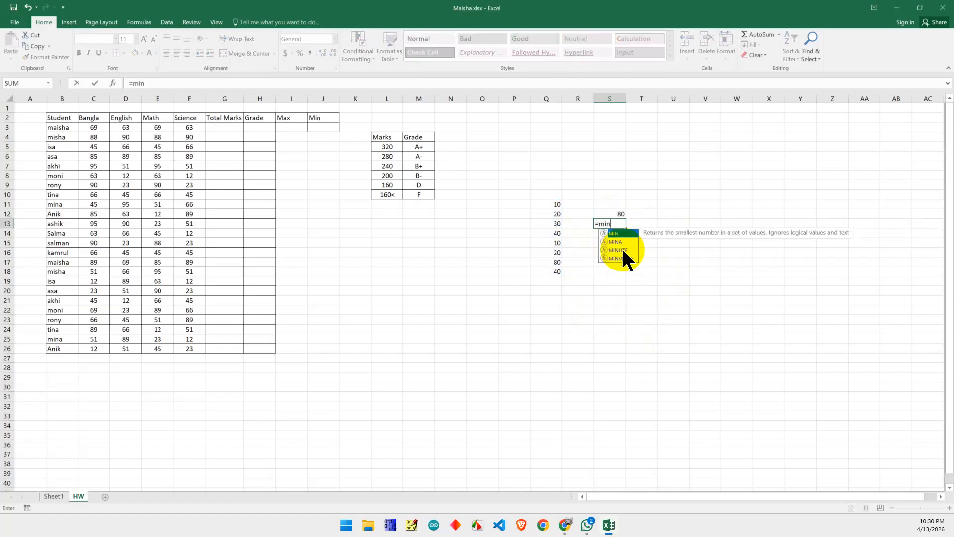
pyautogui.write('(')
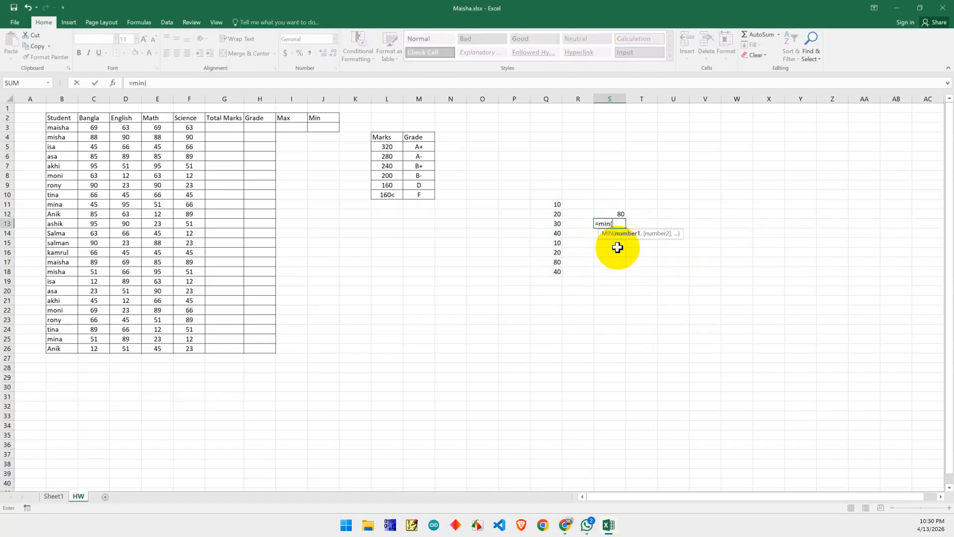
pyautogui.moveTo(549, 204); pyautogui.dragTo(545, 275)
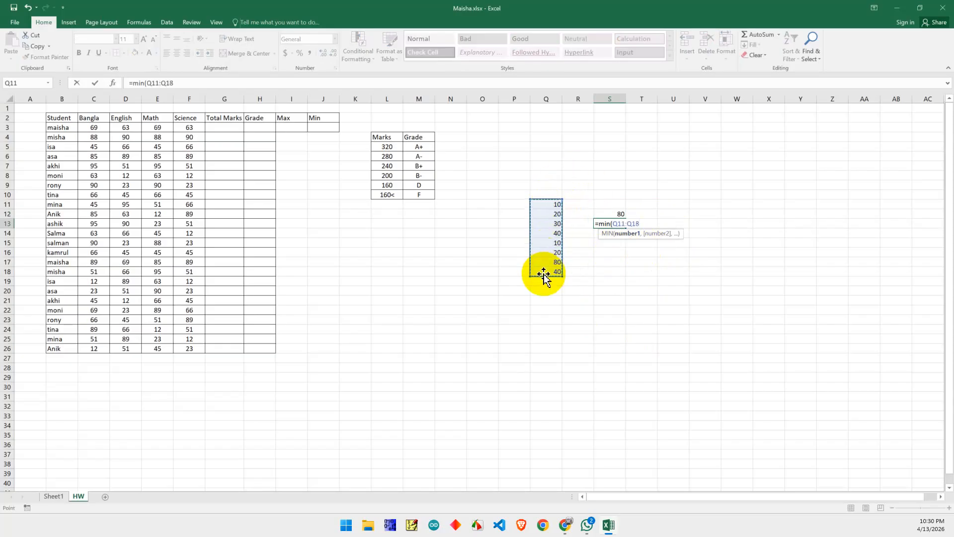
pyautogui.press('Return')
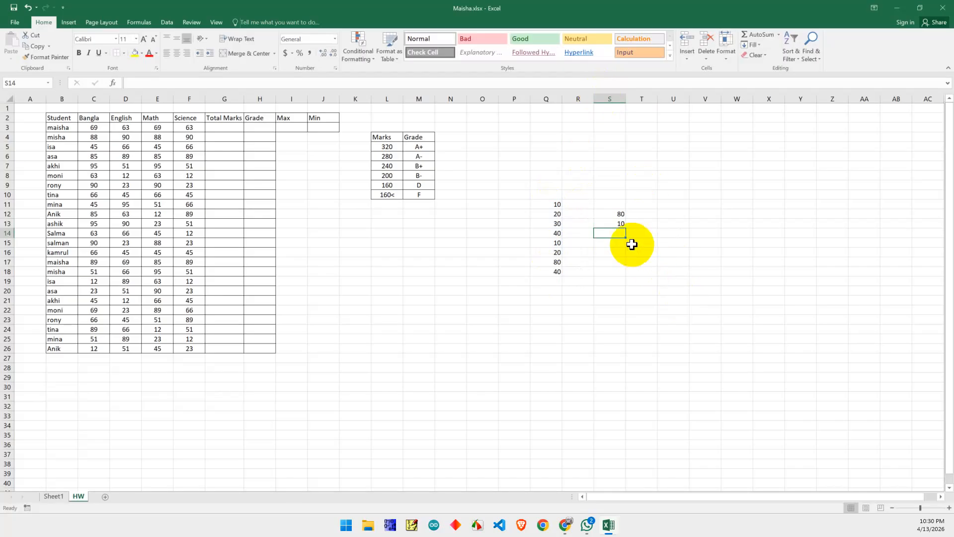
# Step: Enter an AVERAGE formula in S14 for the sample values in Q11:Q18
pyautogui.write('=av')
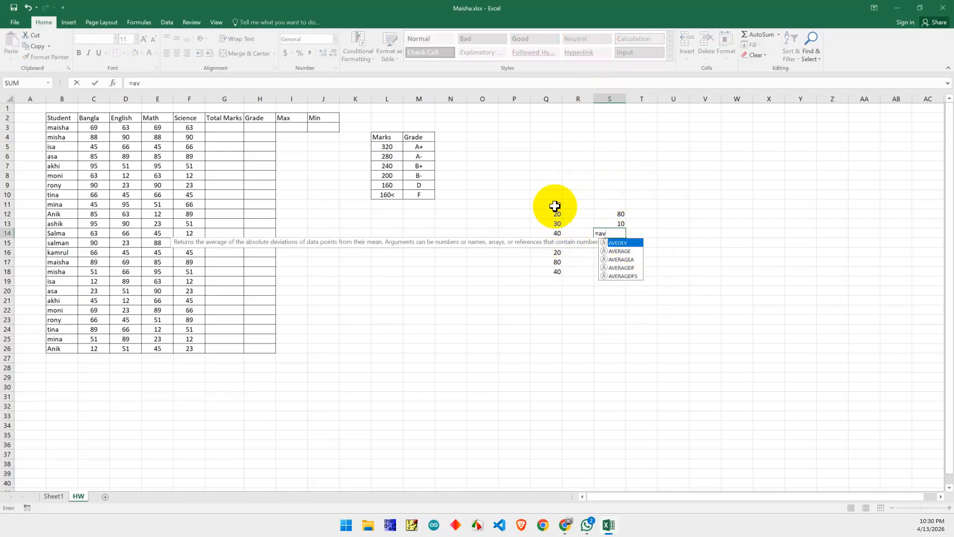
pyautogui.click(616, 252)
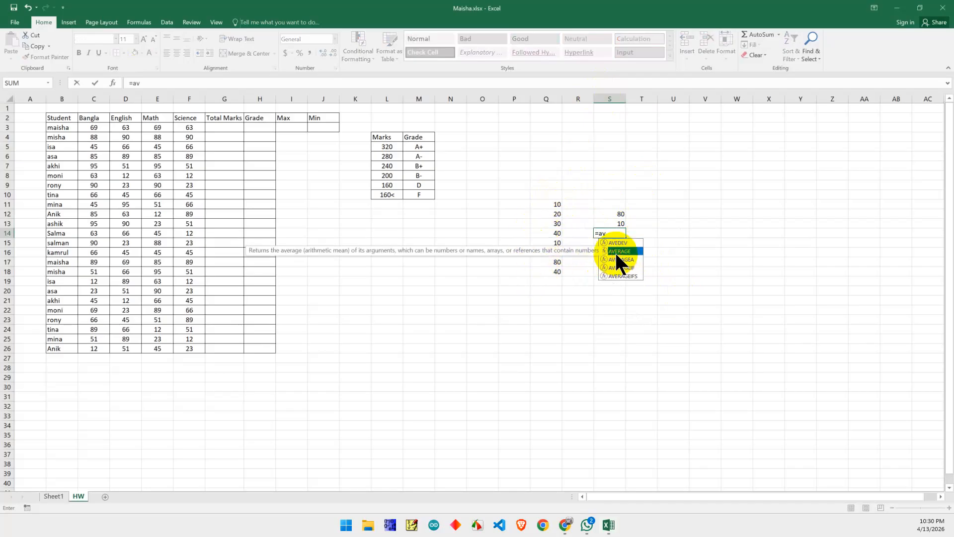
pyautogui.doubleClick(615, 251)
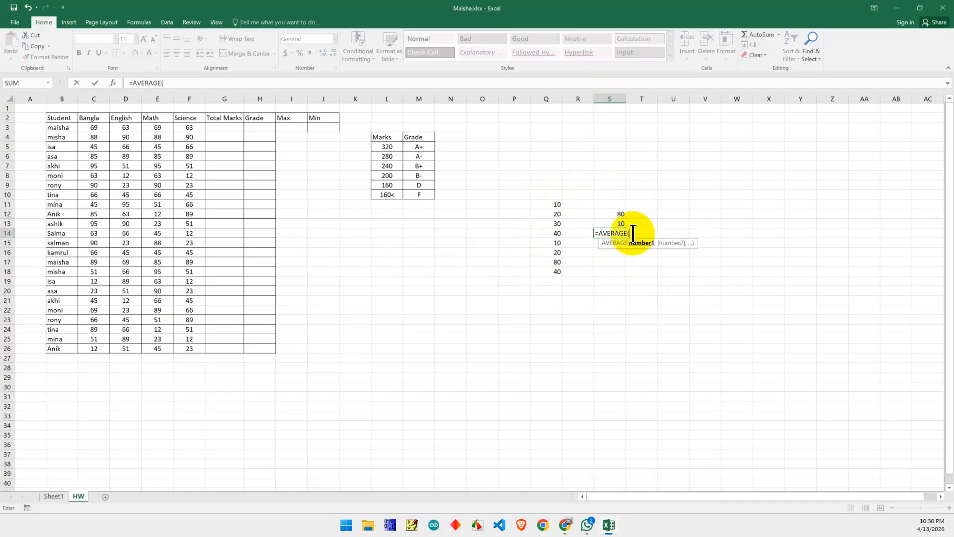
pyautogui.moveTo(554, 204); pyautogui.dragTo(551, 269)
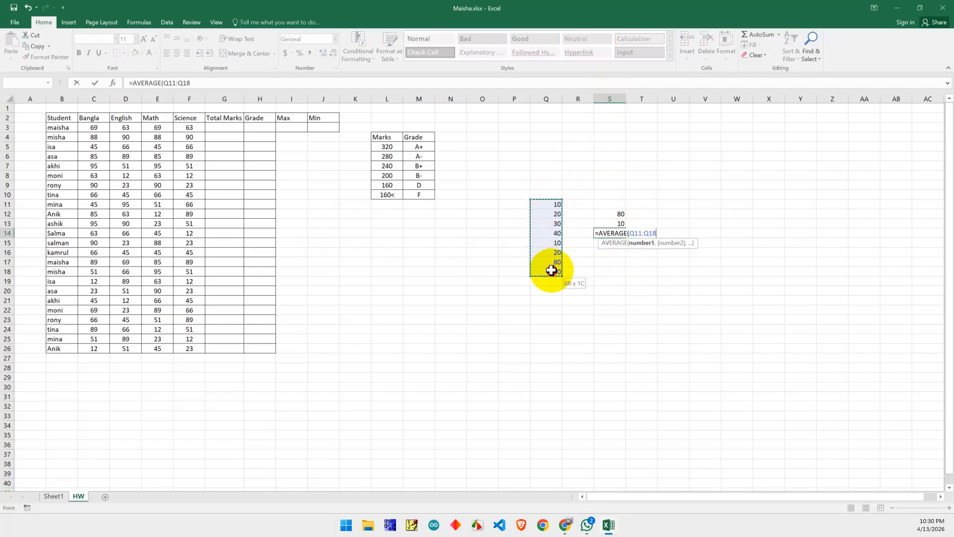
pyautogui.press('Return')
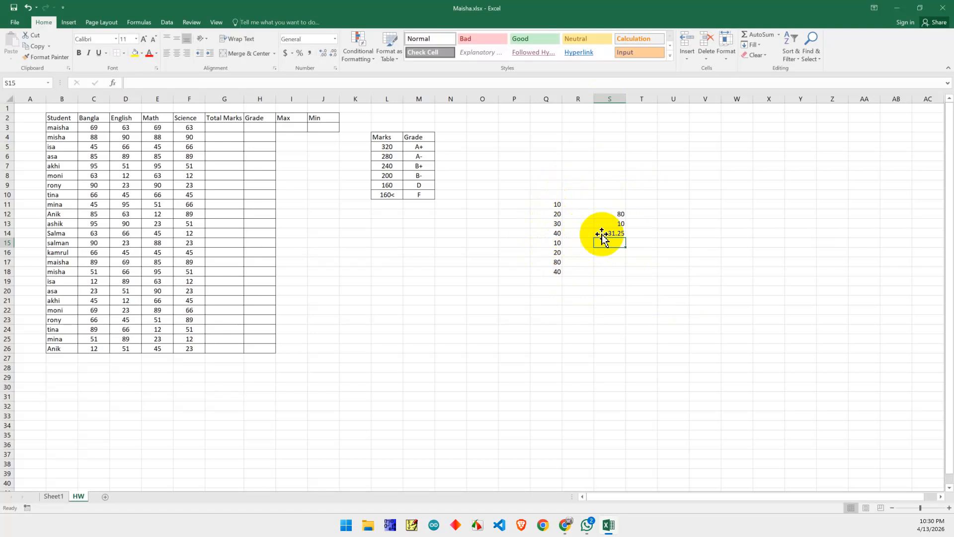
# Step: Add the header Average in K2, next to the Min header
pyautogui.click(355, 119)
pyautogui.write('Average')
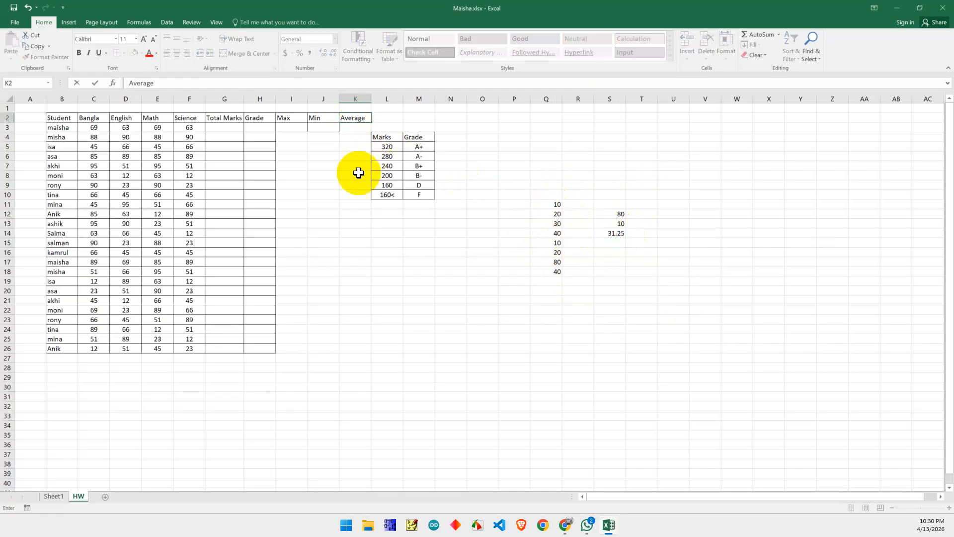
pyautogui.hotkey('ctrl', 'Return')
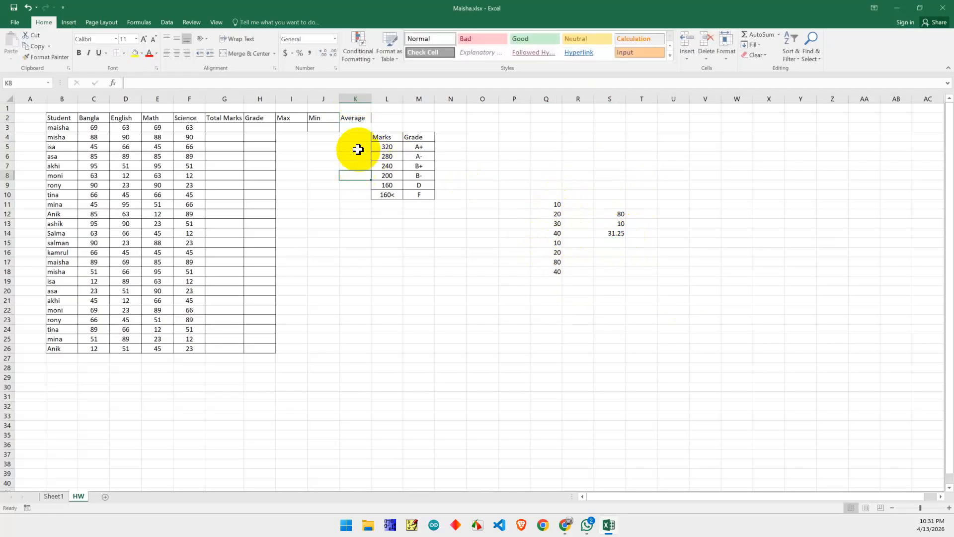
# Step: Apply all borders to the Average header and extend them to K3, leaving K3 empty
pyautogui.click(124, 53)
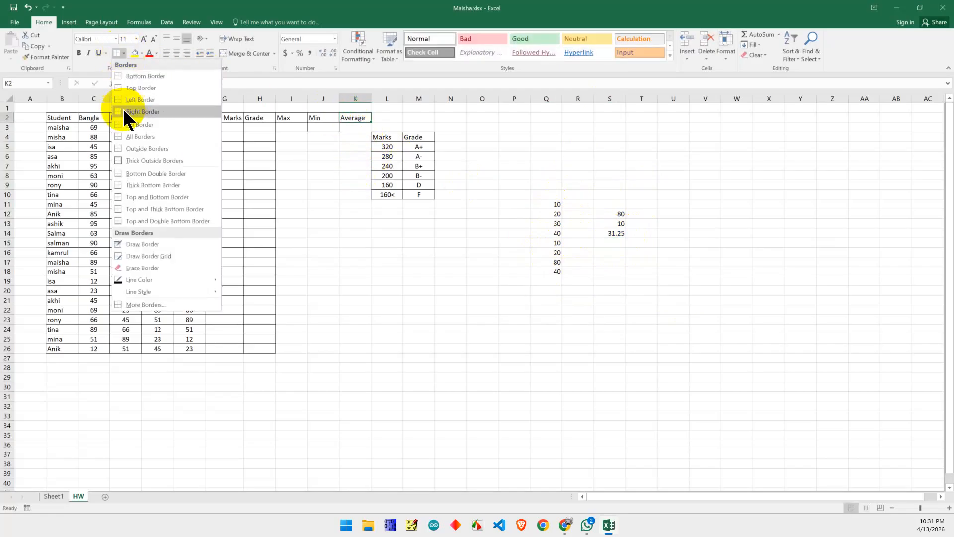
pyautogui.click(130, 136)
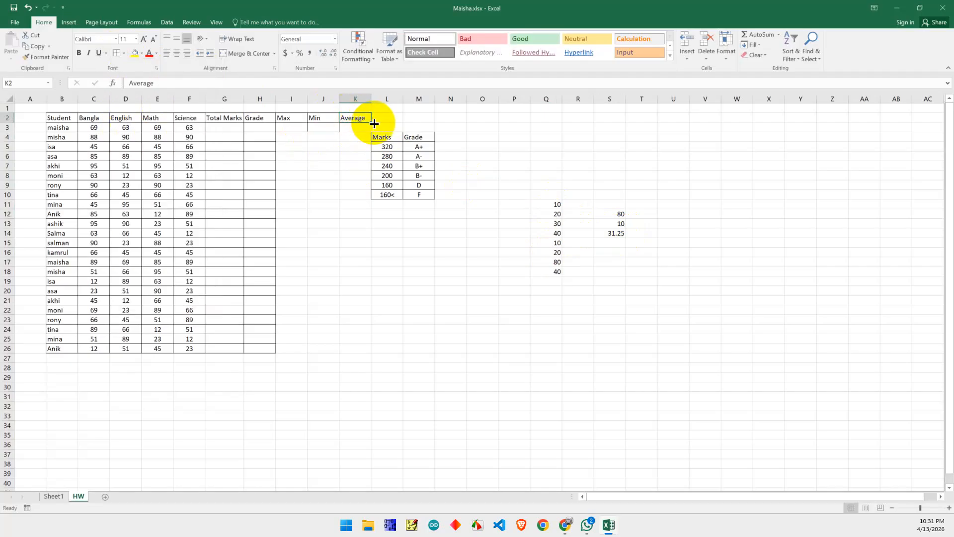
pyautogui.moveTo(371, 124); pyautogui.dragTo(347, 126)
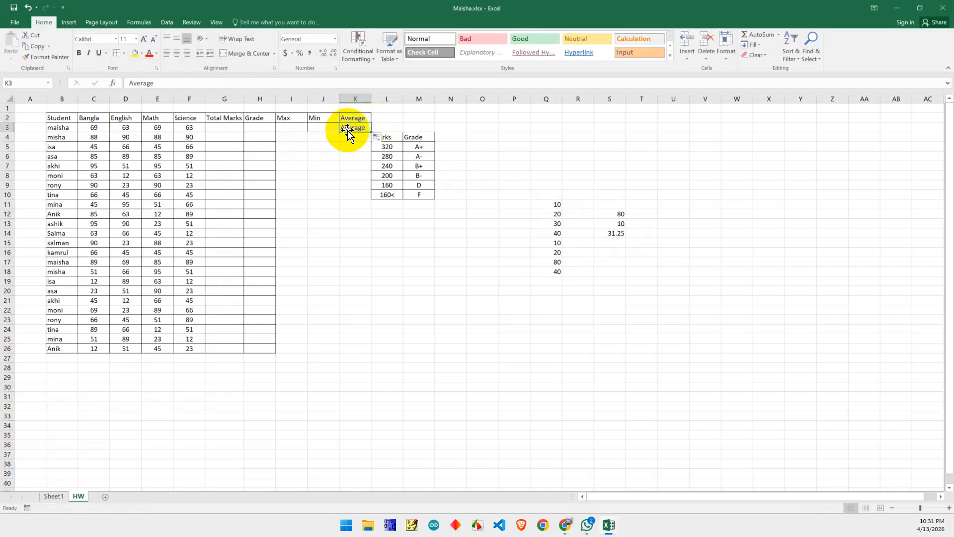
pyautogui.press('Delete')
pyautogui.moveTo(359, 243); pyautogui.dragTo(367, 248)
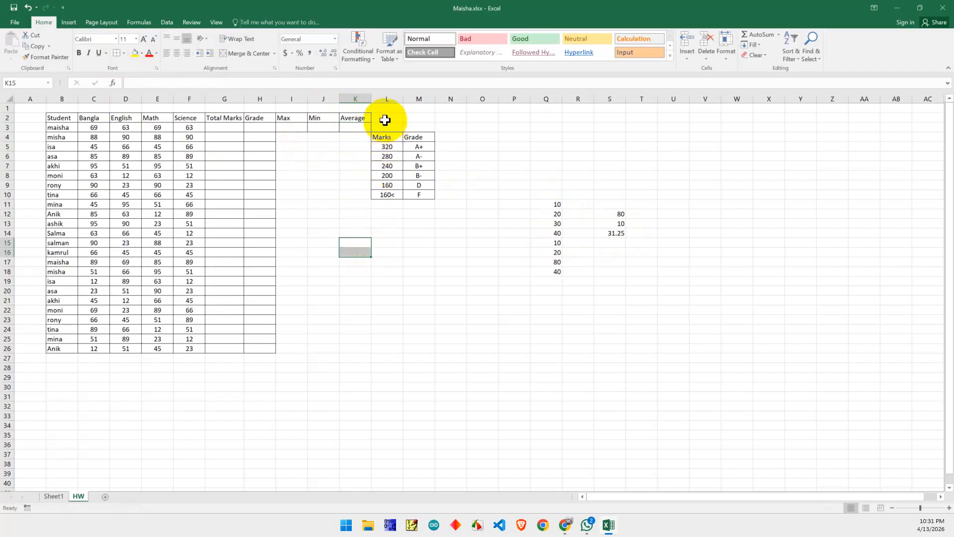
# Step: Insert a blank column before the grade threshold table to separate it from the Average column
pyautogui.click(387, 98)
pyautogui.rightClick(383, 99)
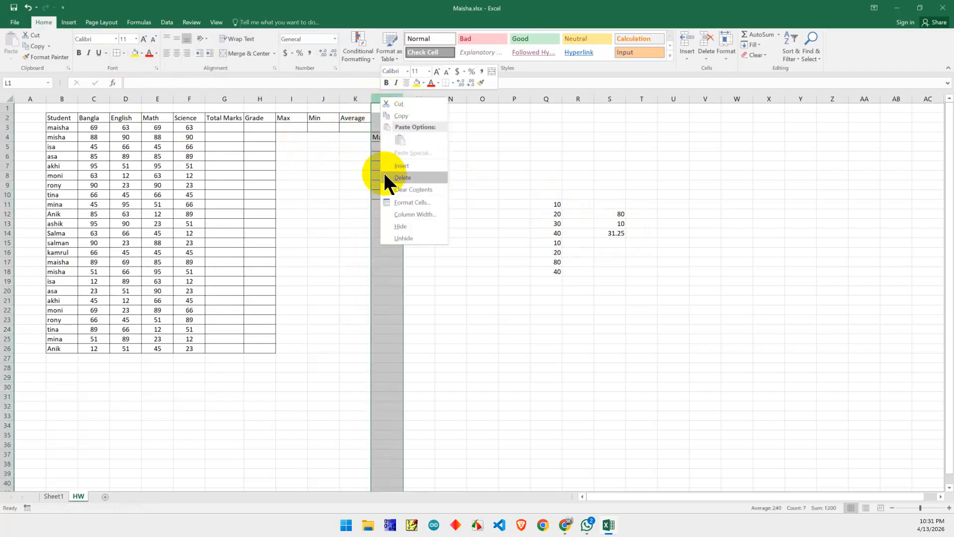
pyautogui.click(401, 166)
pyautogui.click(478, 224)
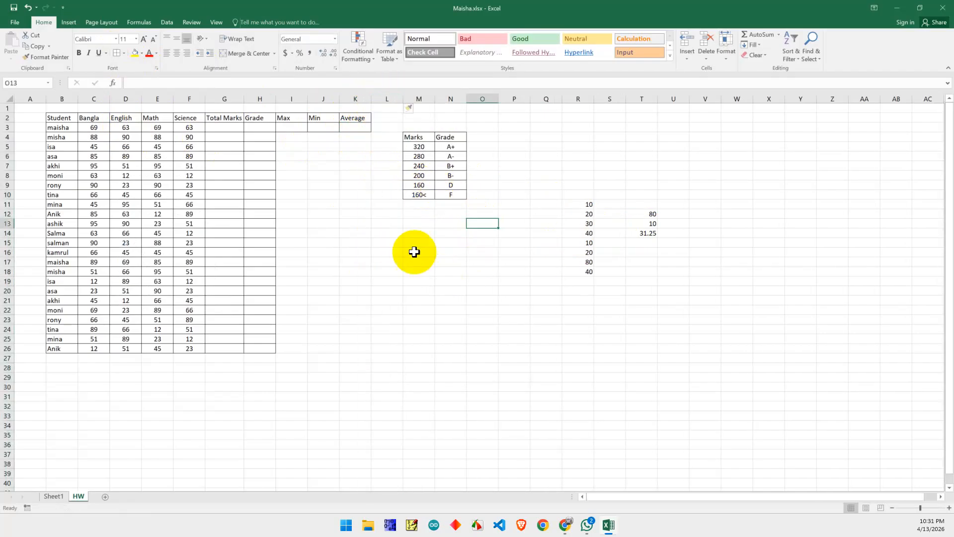
# Step: Clear the sample values and demonstration formulas from R10:T22
pyautogui.moveTo(584, 193); pyautogui.dragTo(652, 306)
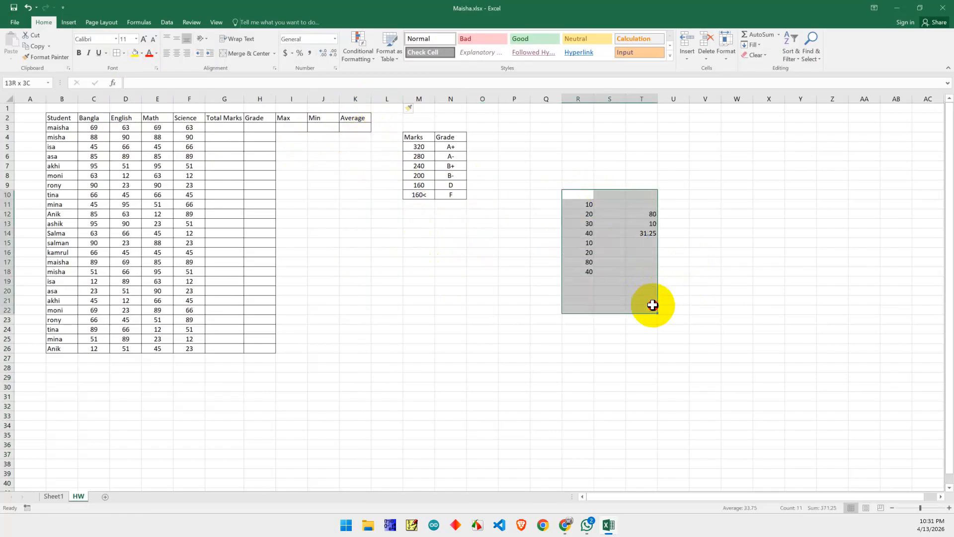
pyautogui.press('Delete')
pyautogui.click(450, 261)
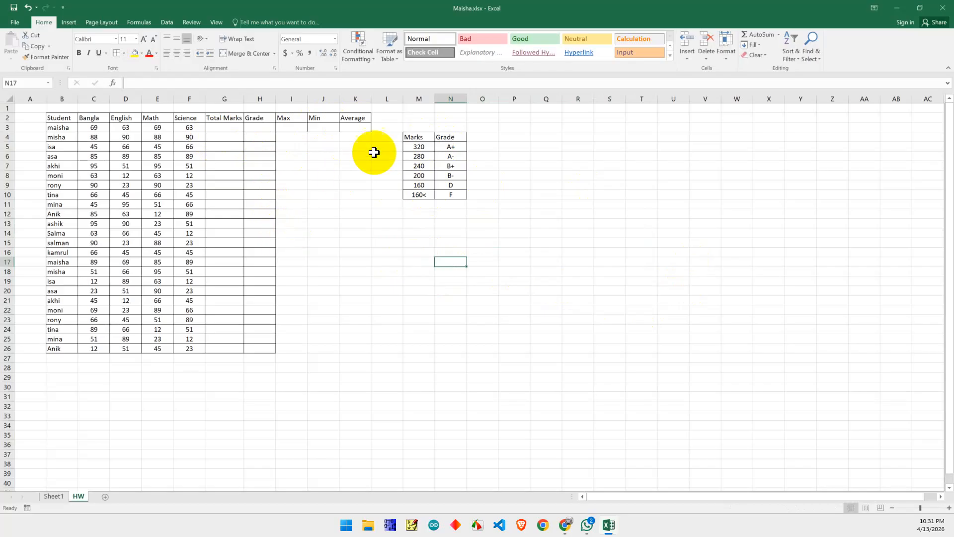
pyautogui.click(381, 118)
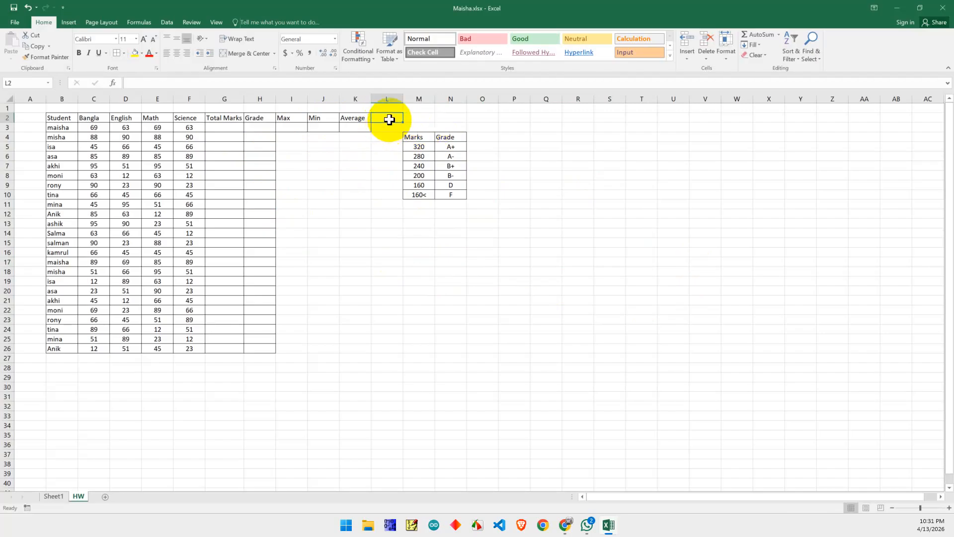
pyautogui.click(527, 400)
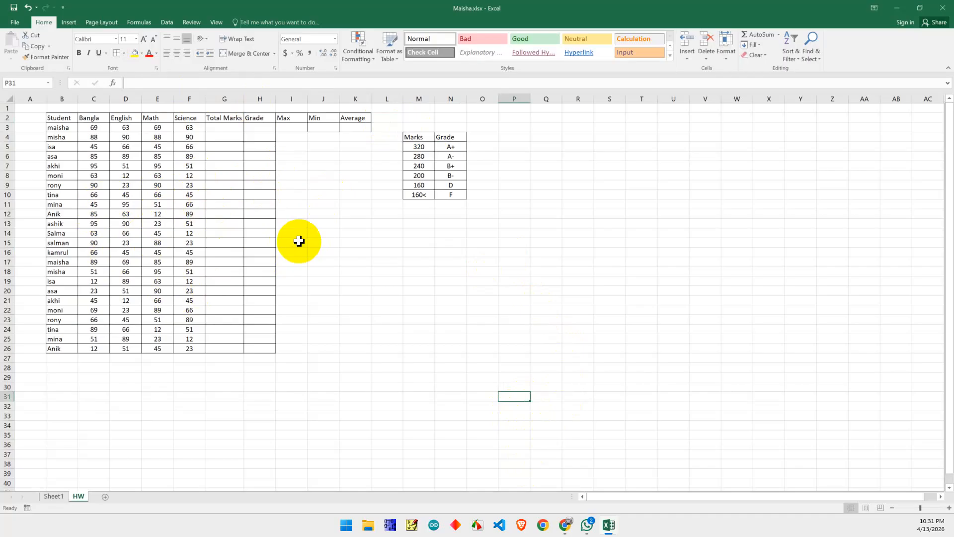
# Step: Minimize the workbook window and switch to the open Chrome window
pyautogui.click(888, 9)
pyautogui.click(562, 528)
pyautogui.click(513, 476)
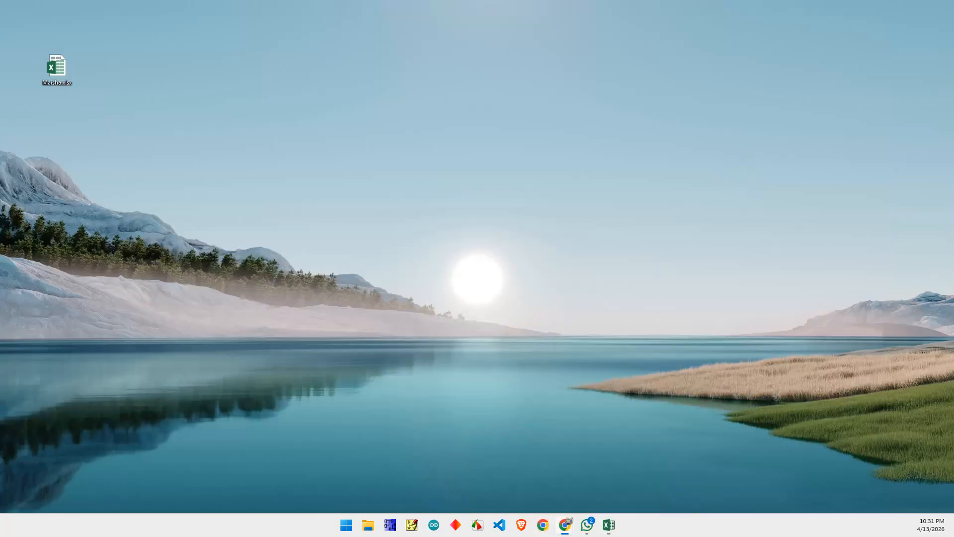